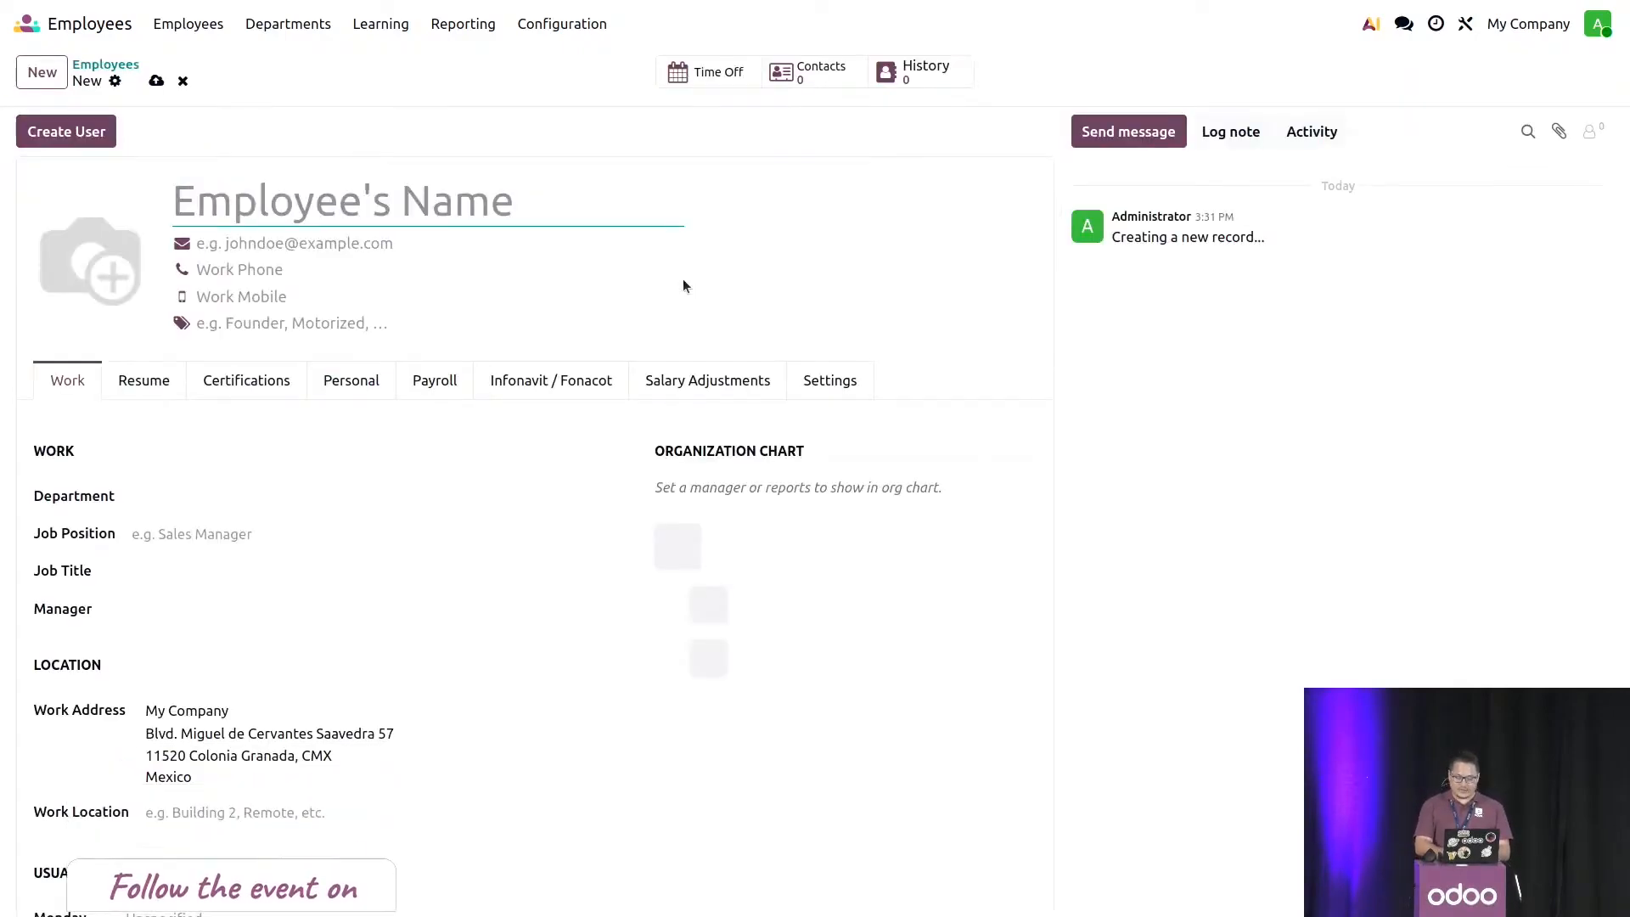
- Enter the employee's name on the new employee record and save it
{"action": "type", "text": "Julia"}
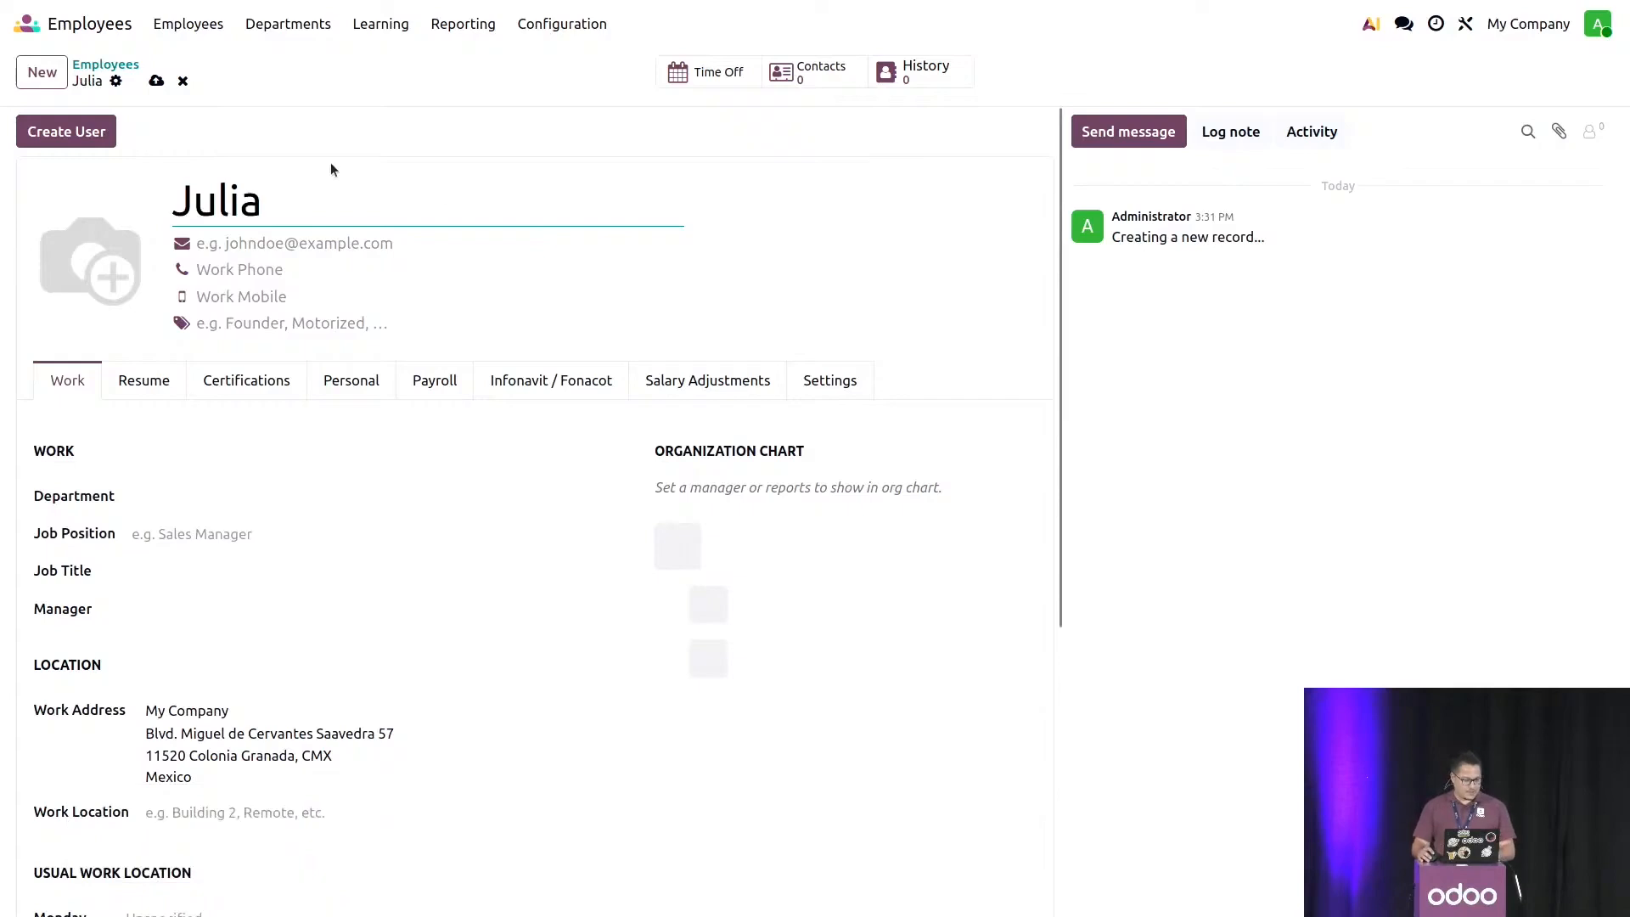
{"action": "left_click", "coordinate": [157, 81]}
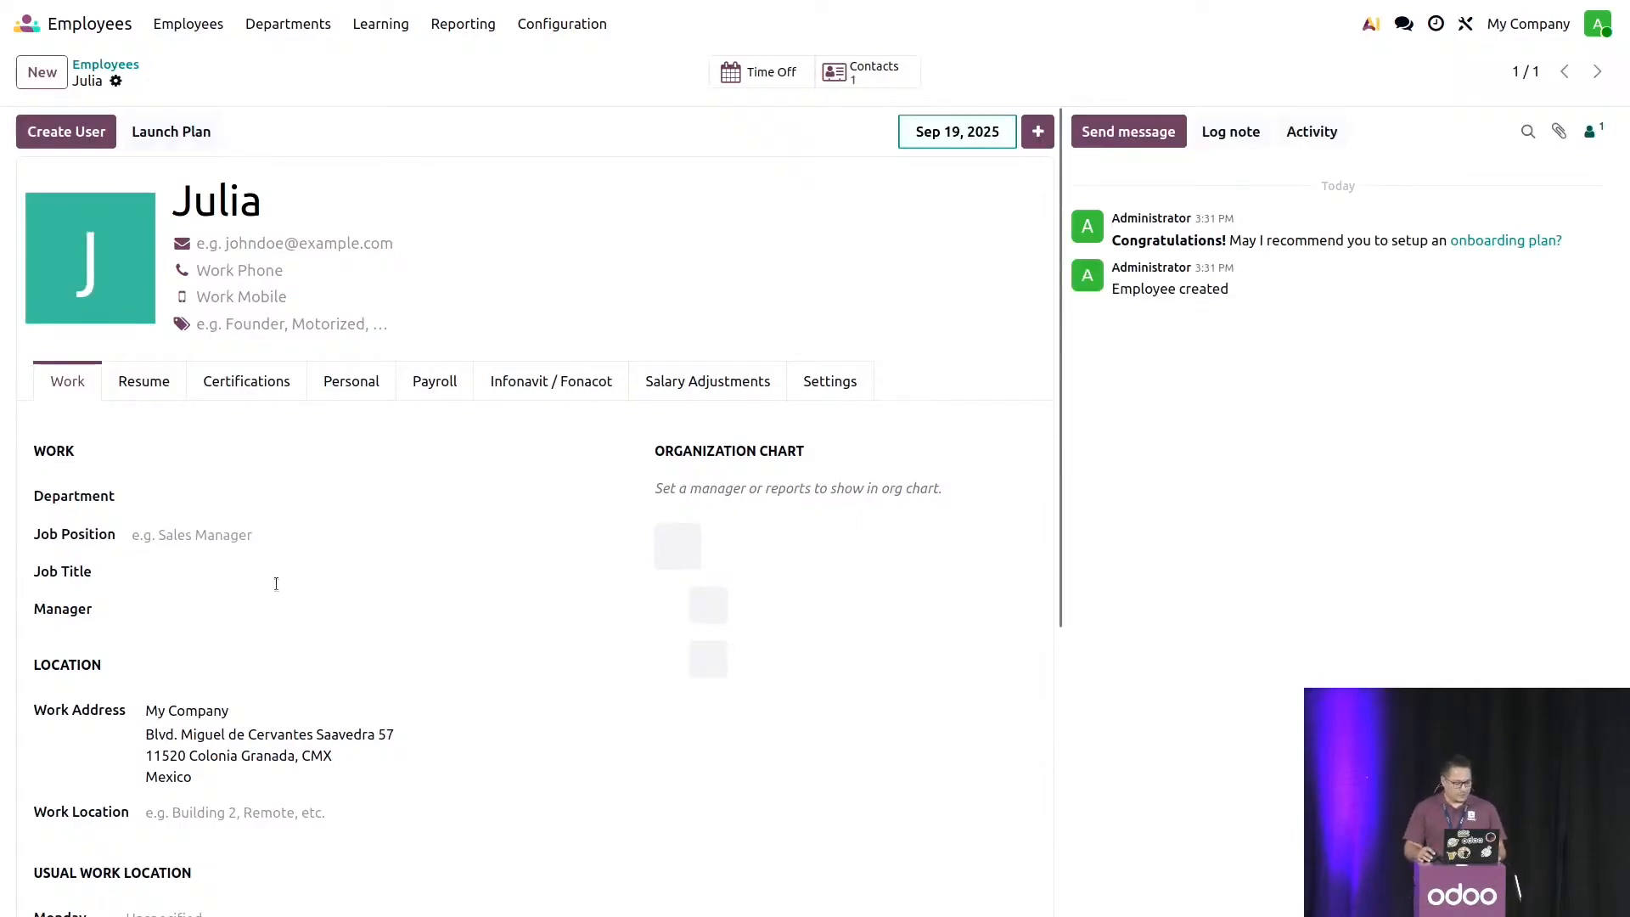
- Set the employee's job position to Developer and save the record
{"action": "left_click", "coordinate": [255, 535]}
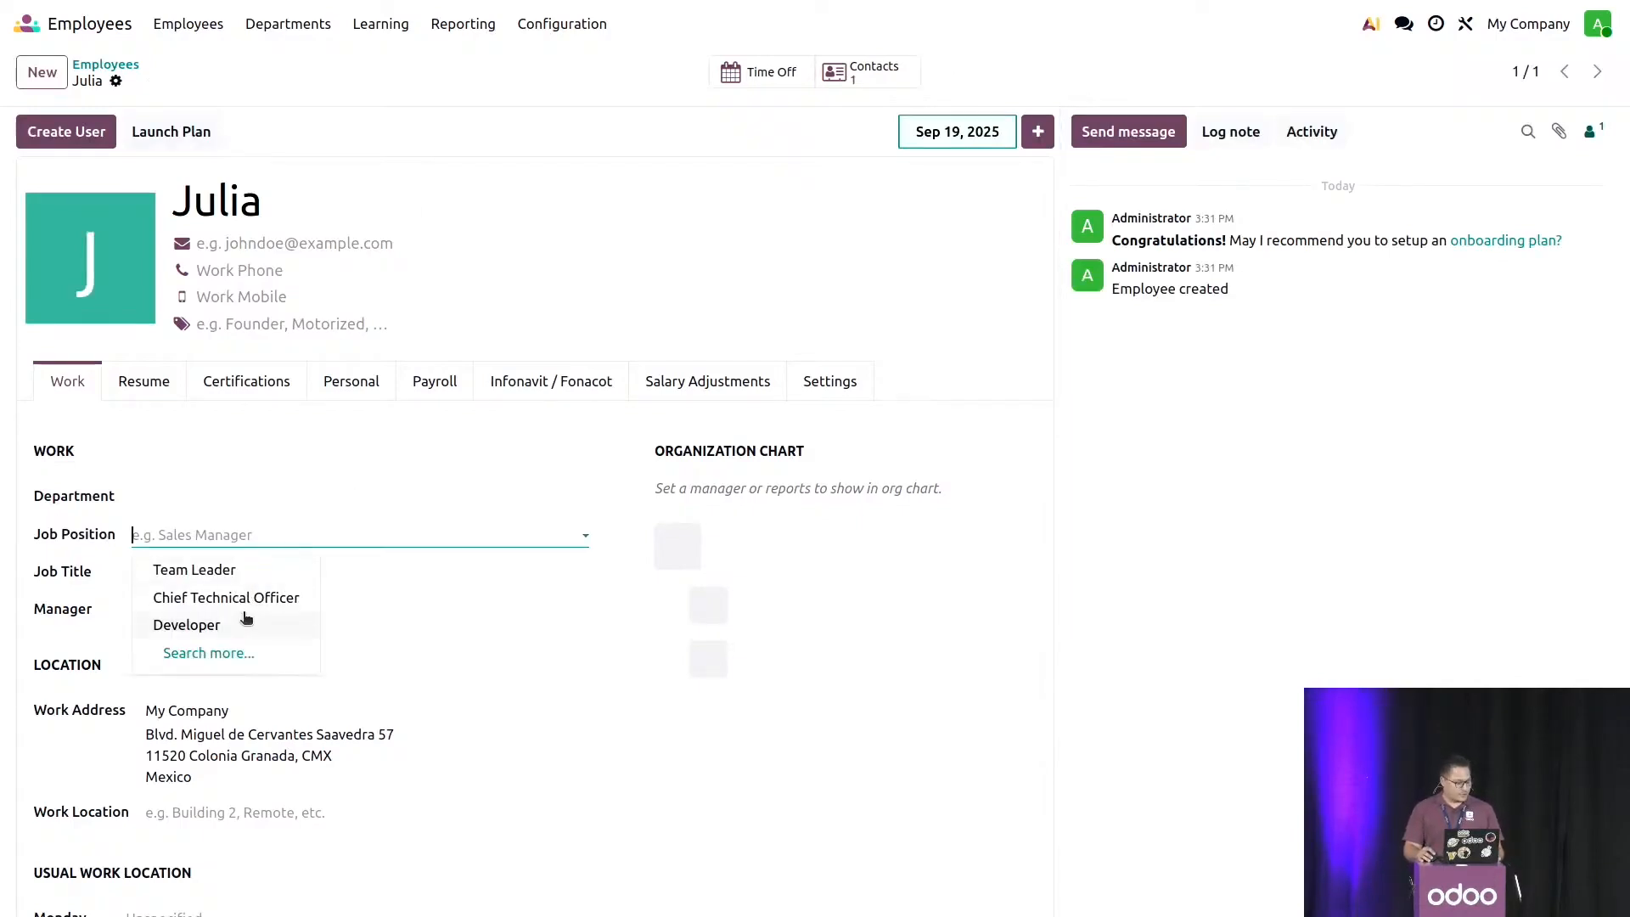
{"action": "left_click", "coordinate": [187, 625]}
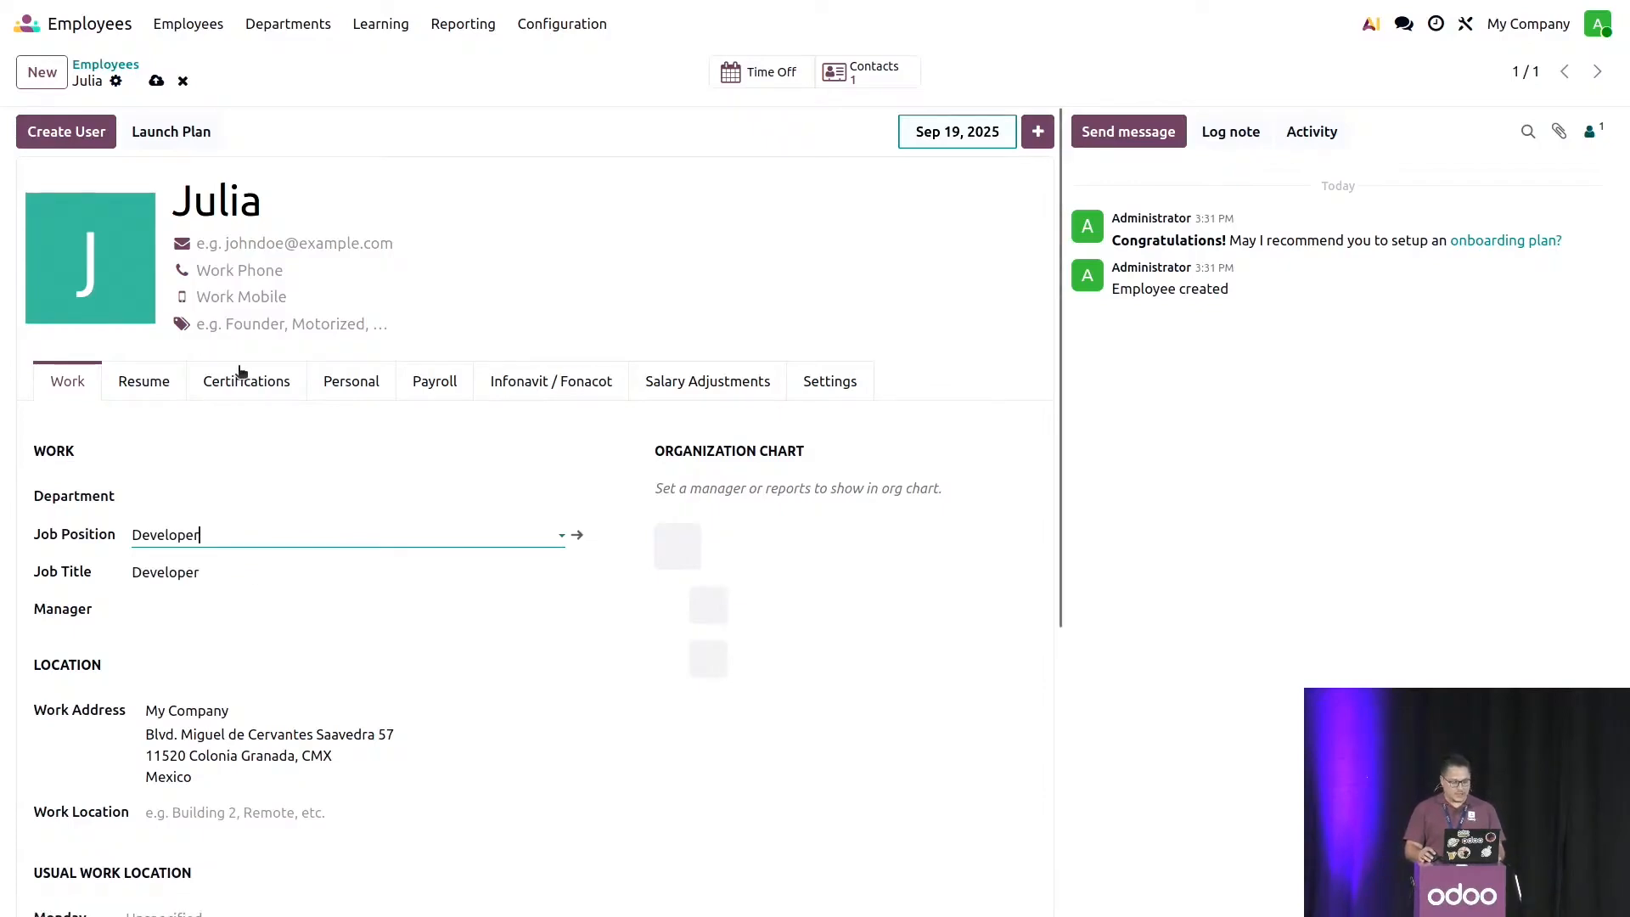
{"action": "left_click", "coordinate": [156, 81]}
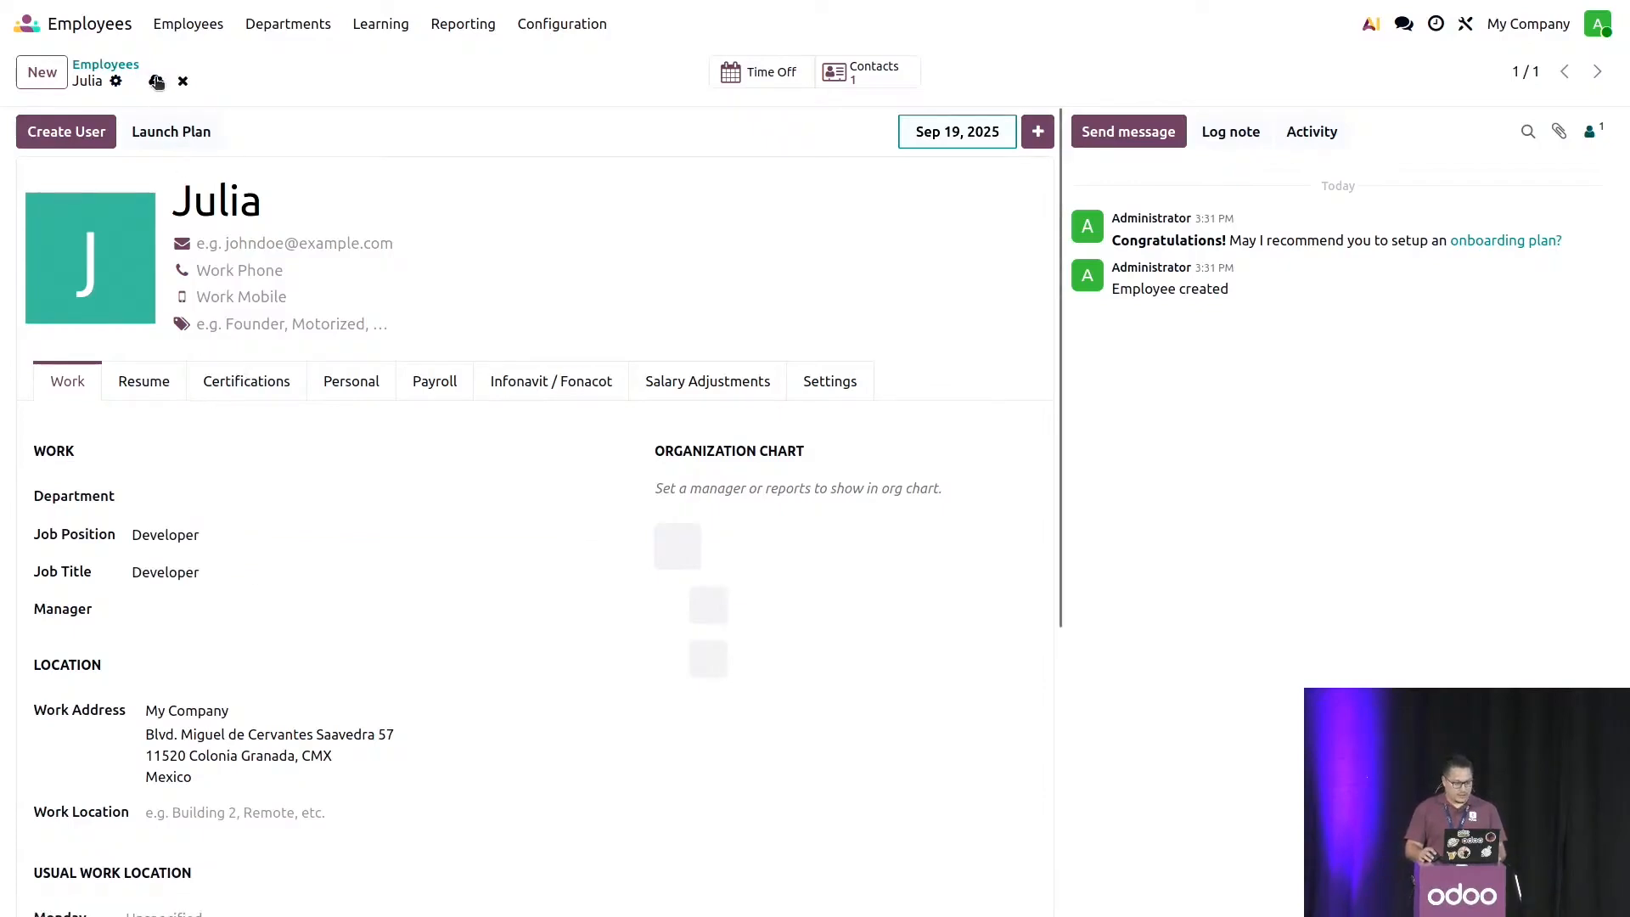
- Enter the employee's date of birth in the personal information
{"action": "left_click", "coordinate": [358, 386]}
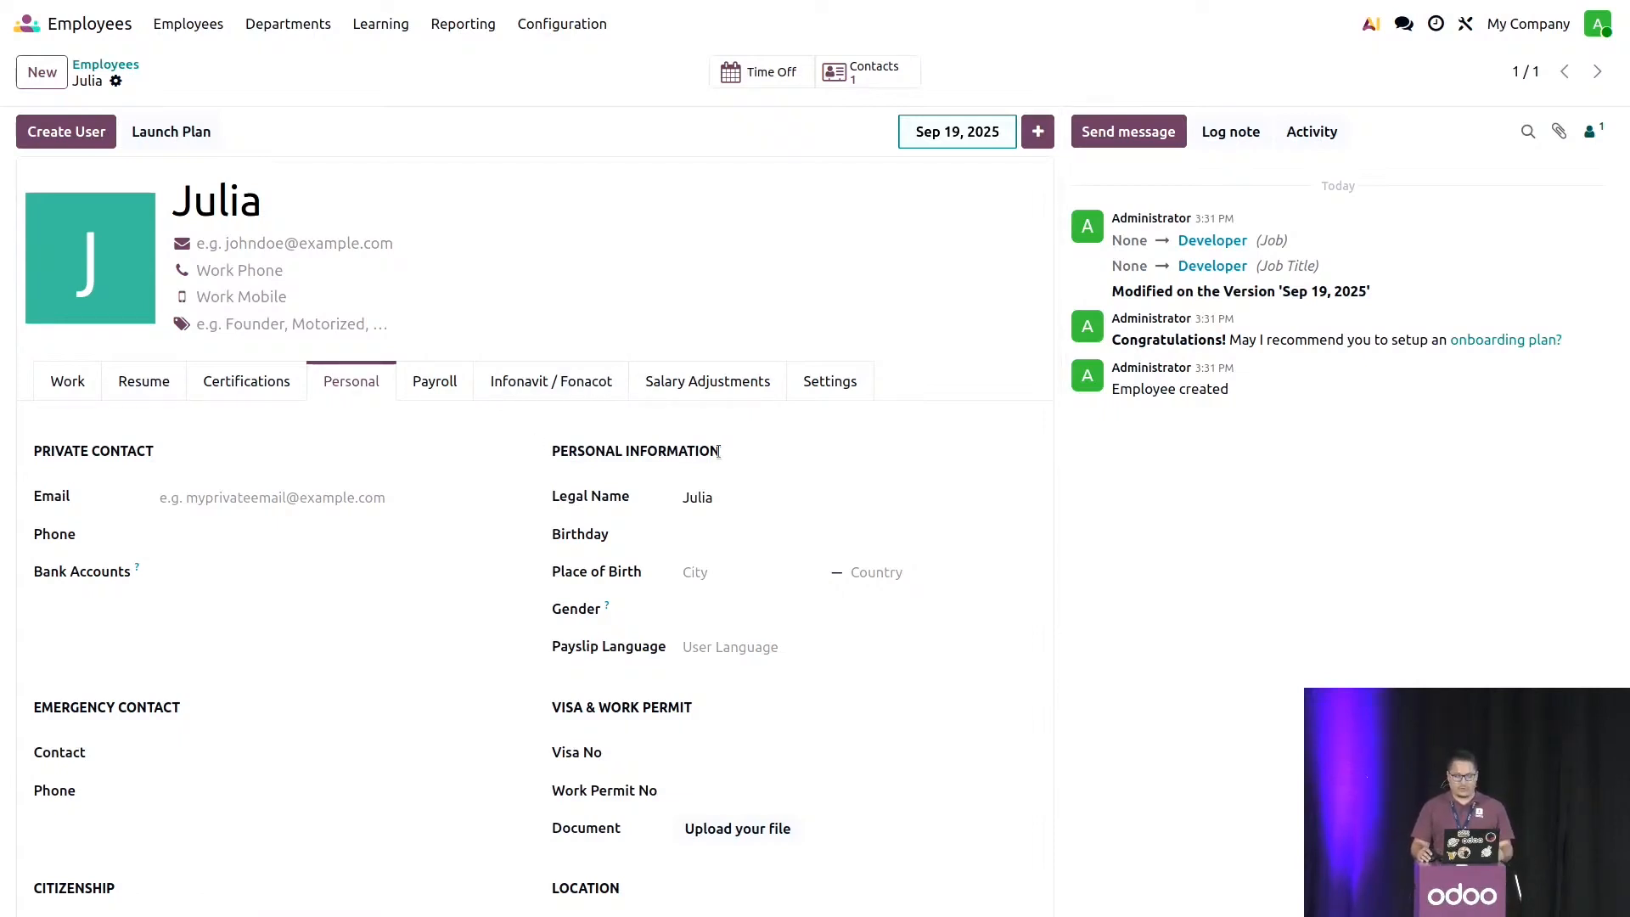
{"action": "scroll", "coordinate": [719, 451], "scroll_direction": "down", "scroll_amount": 5}
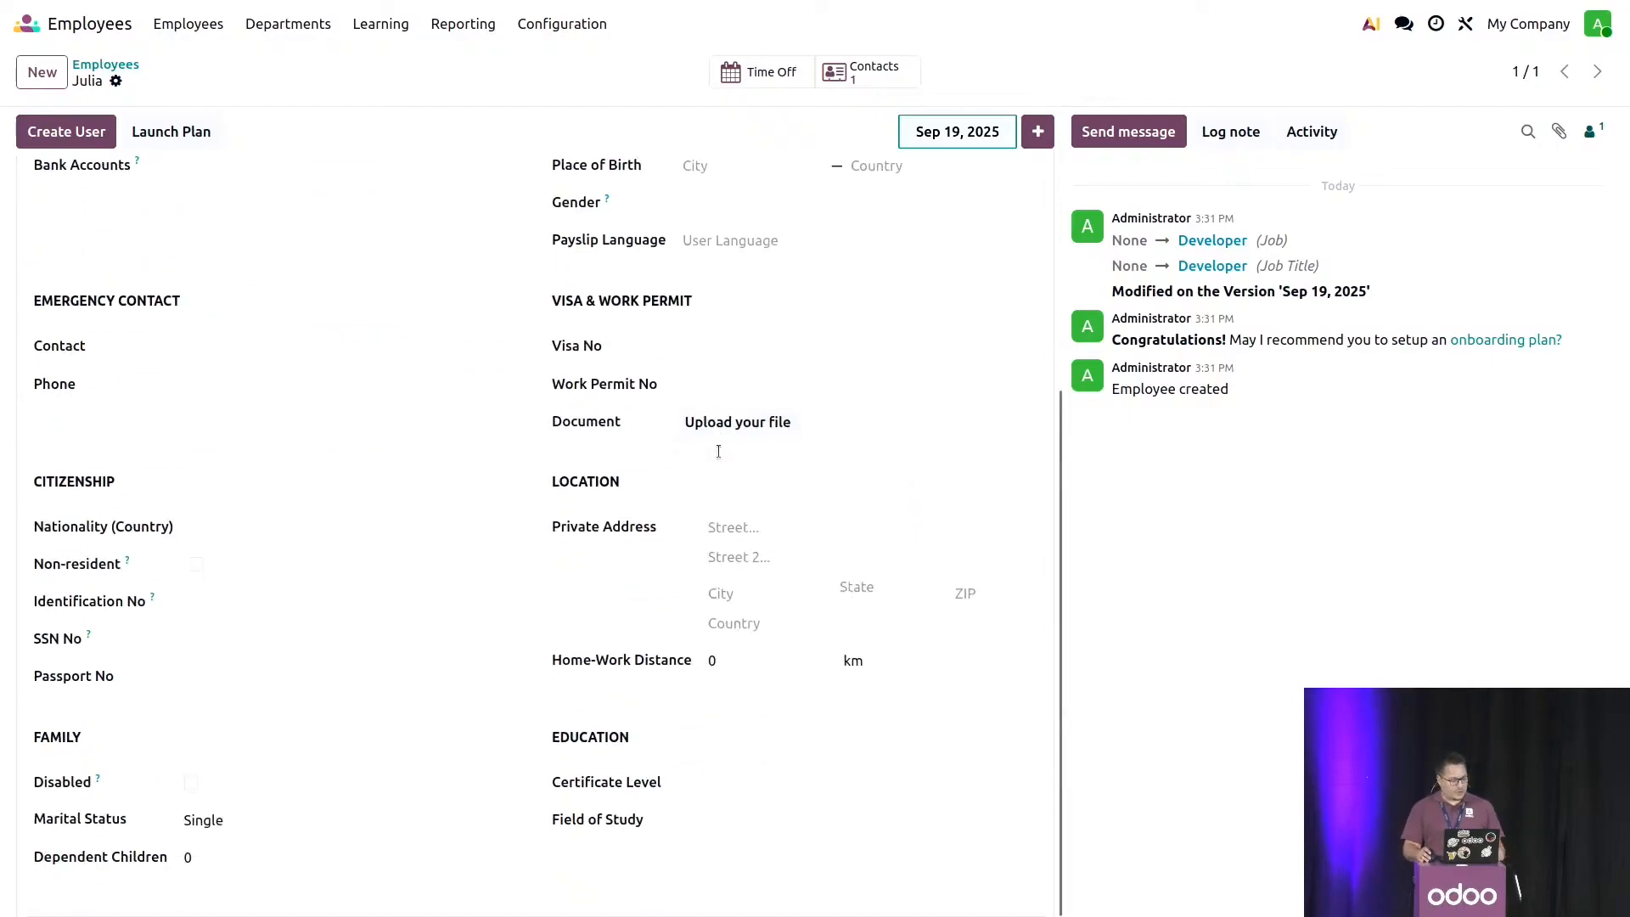
{"action": "scroll", "coordinate": [721, 451], "scroll_direction": "up", "scroll_amount": 2}
{"action": "left_click", "coordinate": [743, 348]}
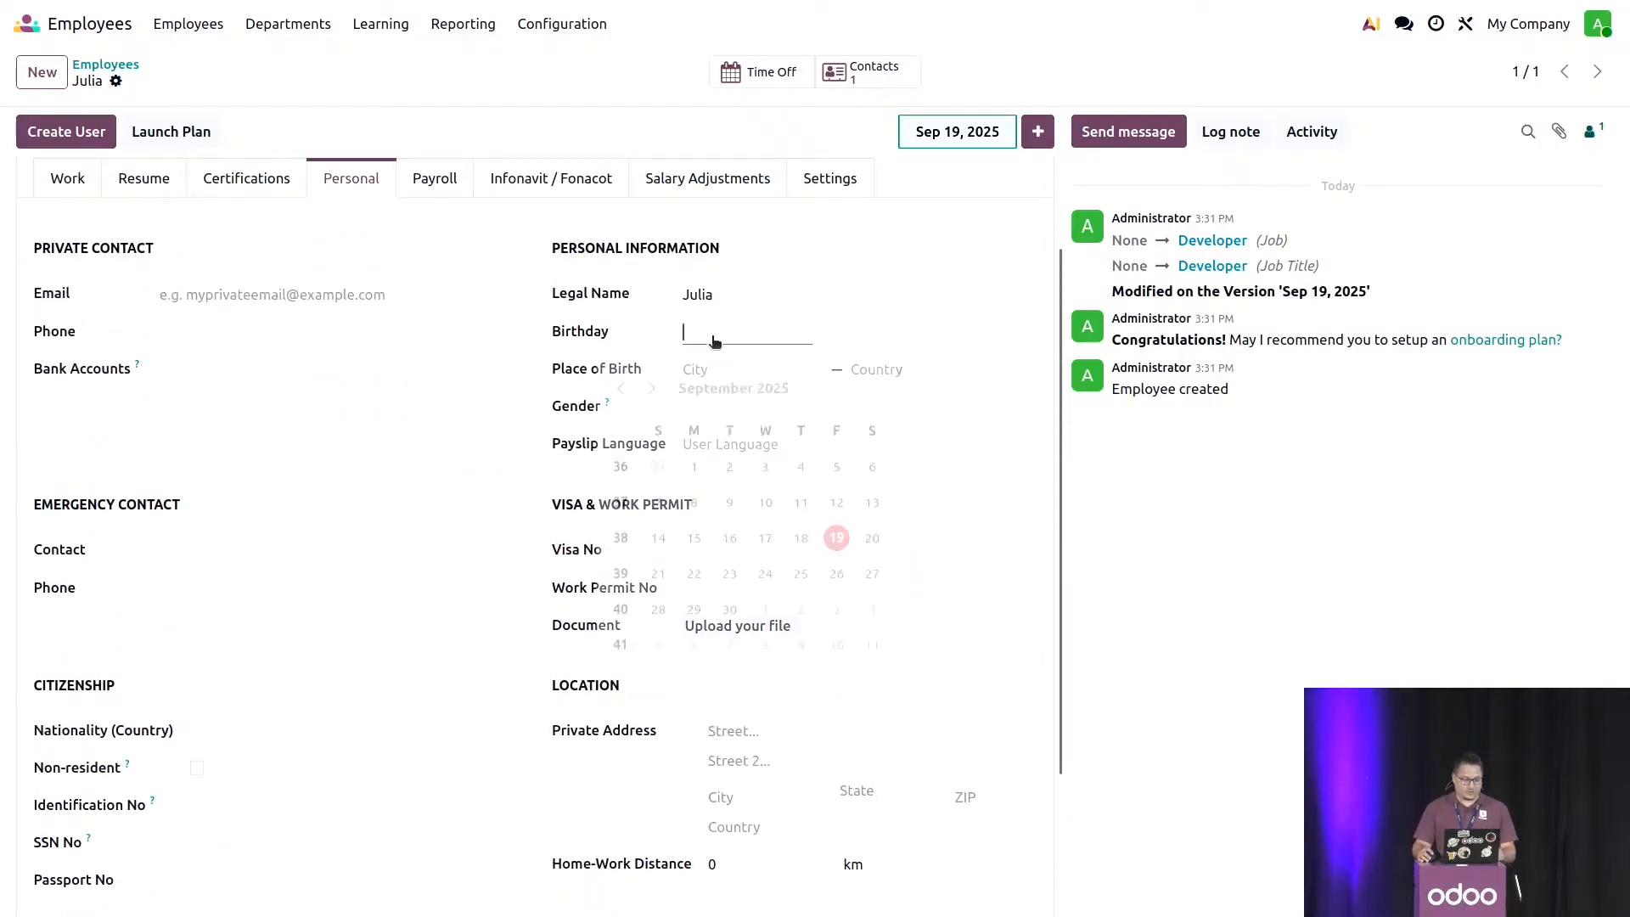
{"action": "left_click", "coordinate": [736, 375]}
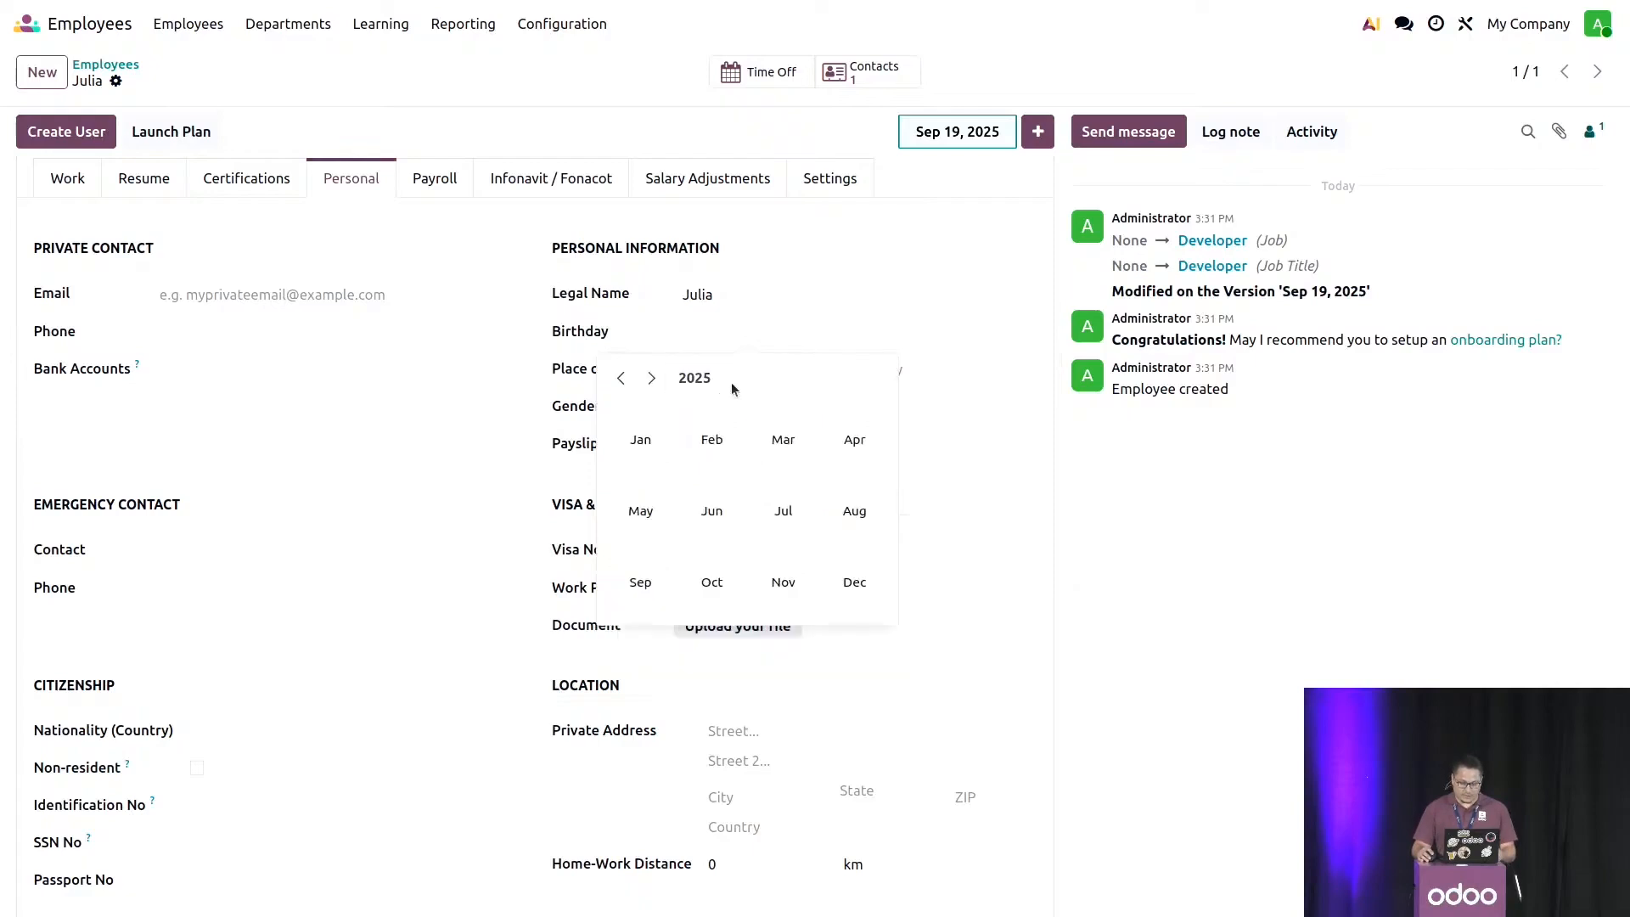
{"action": "left_click", "coordinate": [693, 377]}
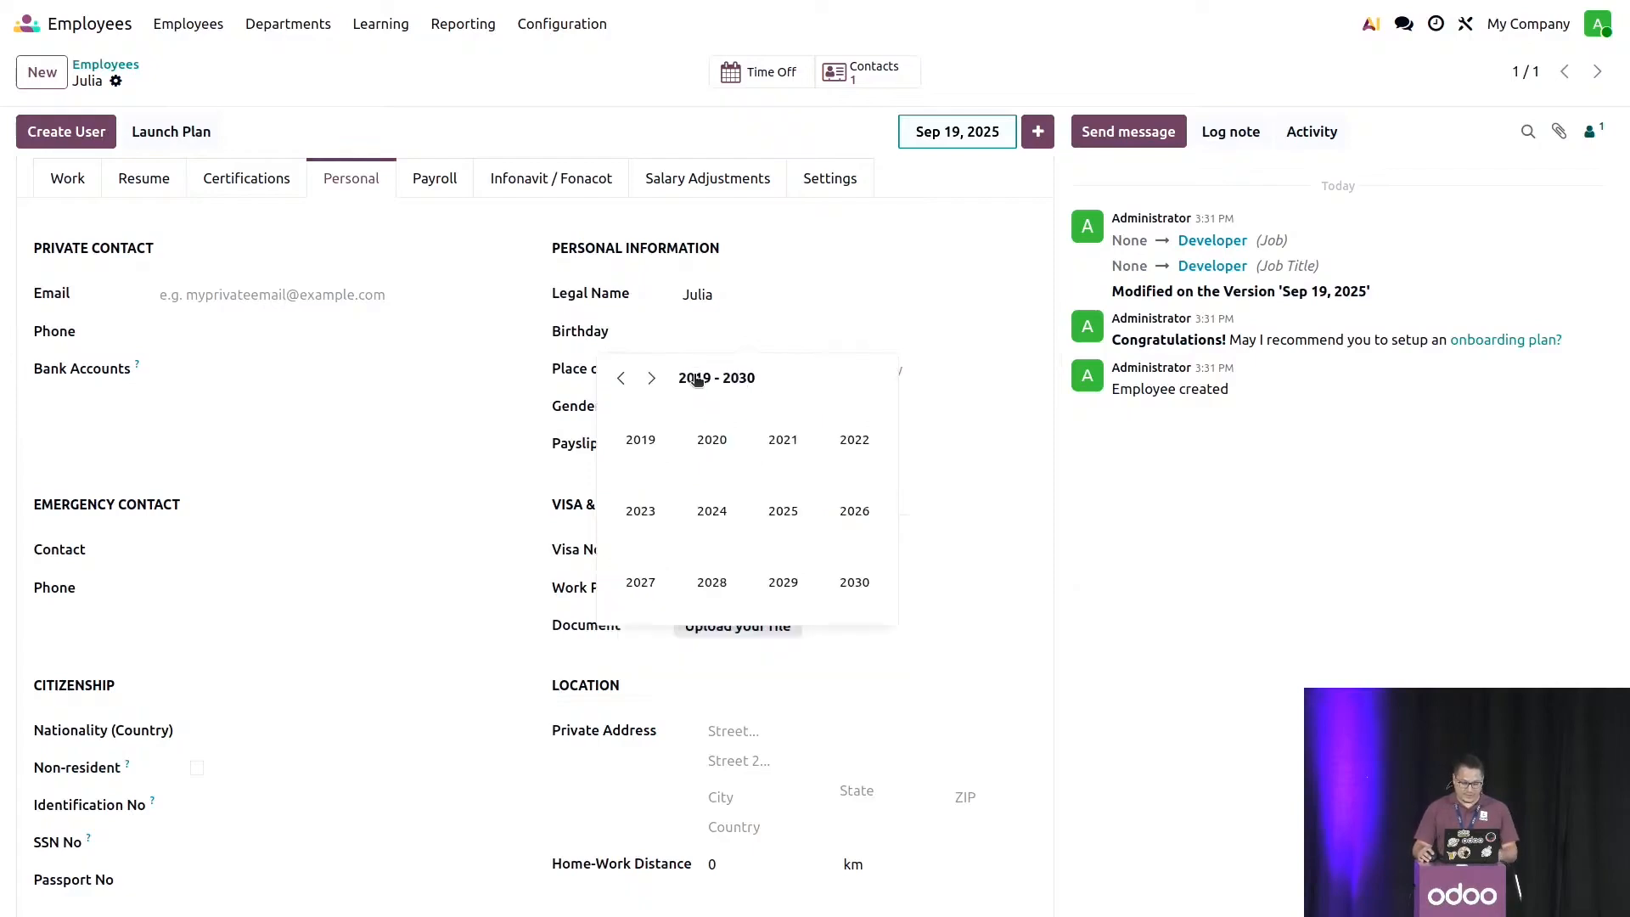
{"action": "left_click", "coordinate": [621, 378]}
{"action": "left_click", "coordinate": [621, 378]}
{"action": "left_click", "coordinate": [662, 439]}
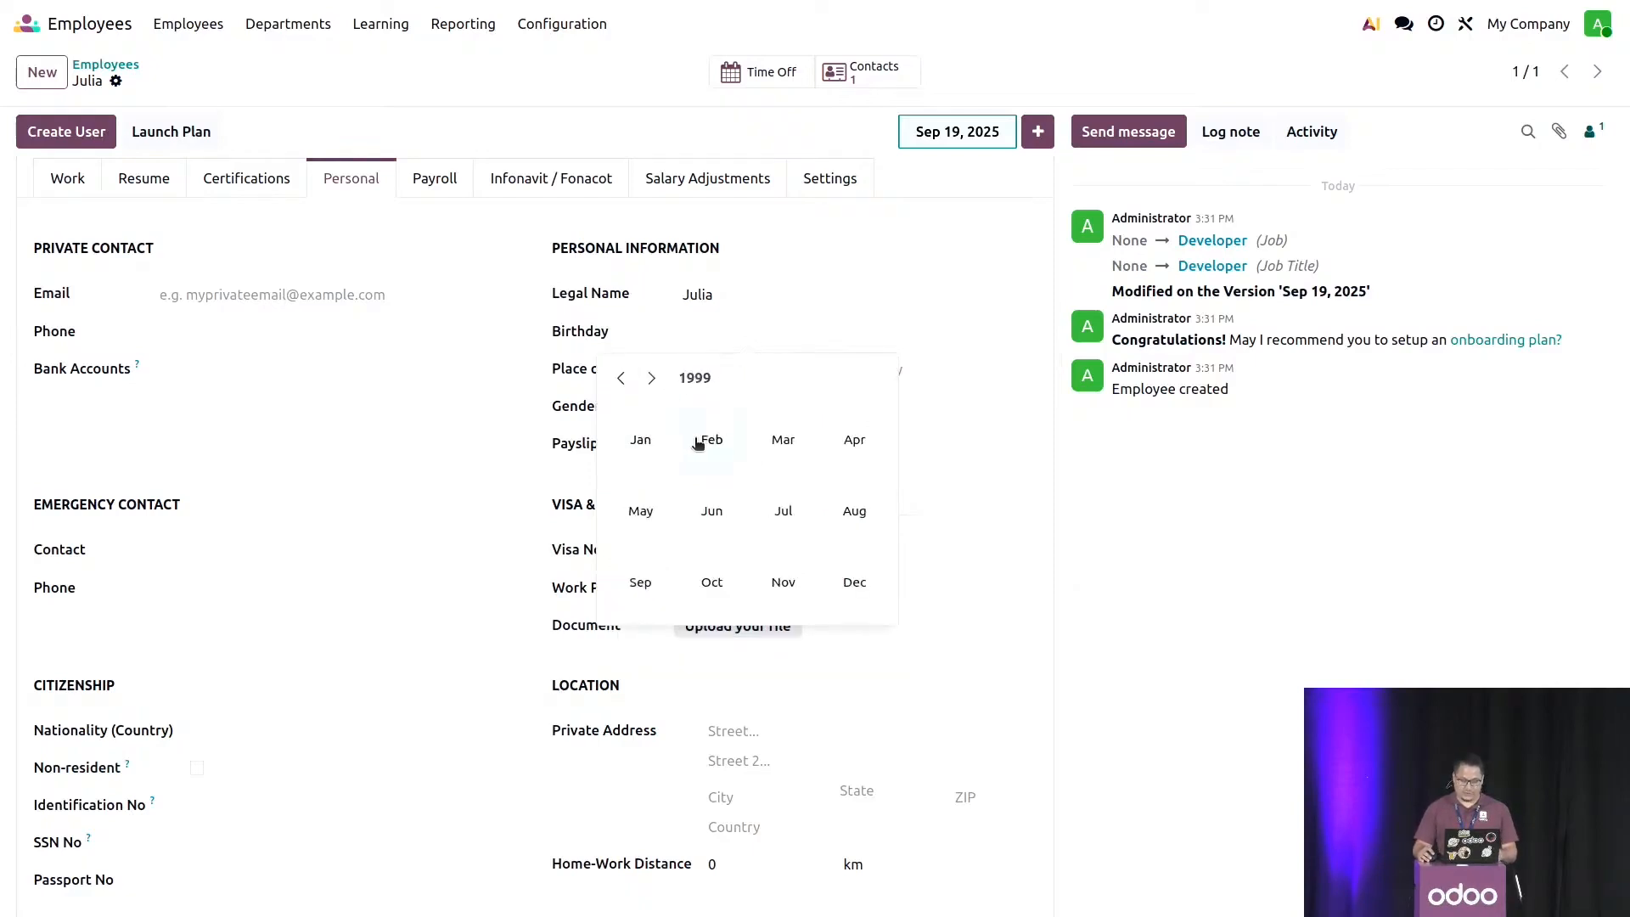
{"action": "left_click", "coordinate": [704, 442]}
{"action": "left_click", "coordinate": [728, 462]}
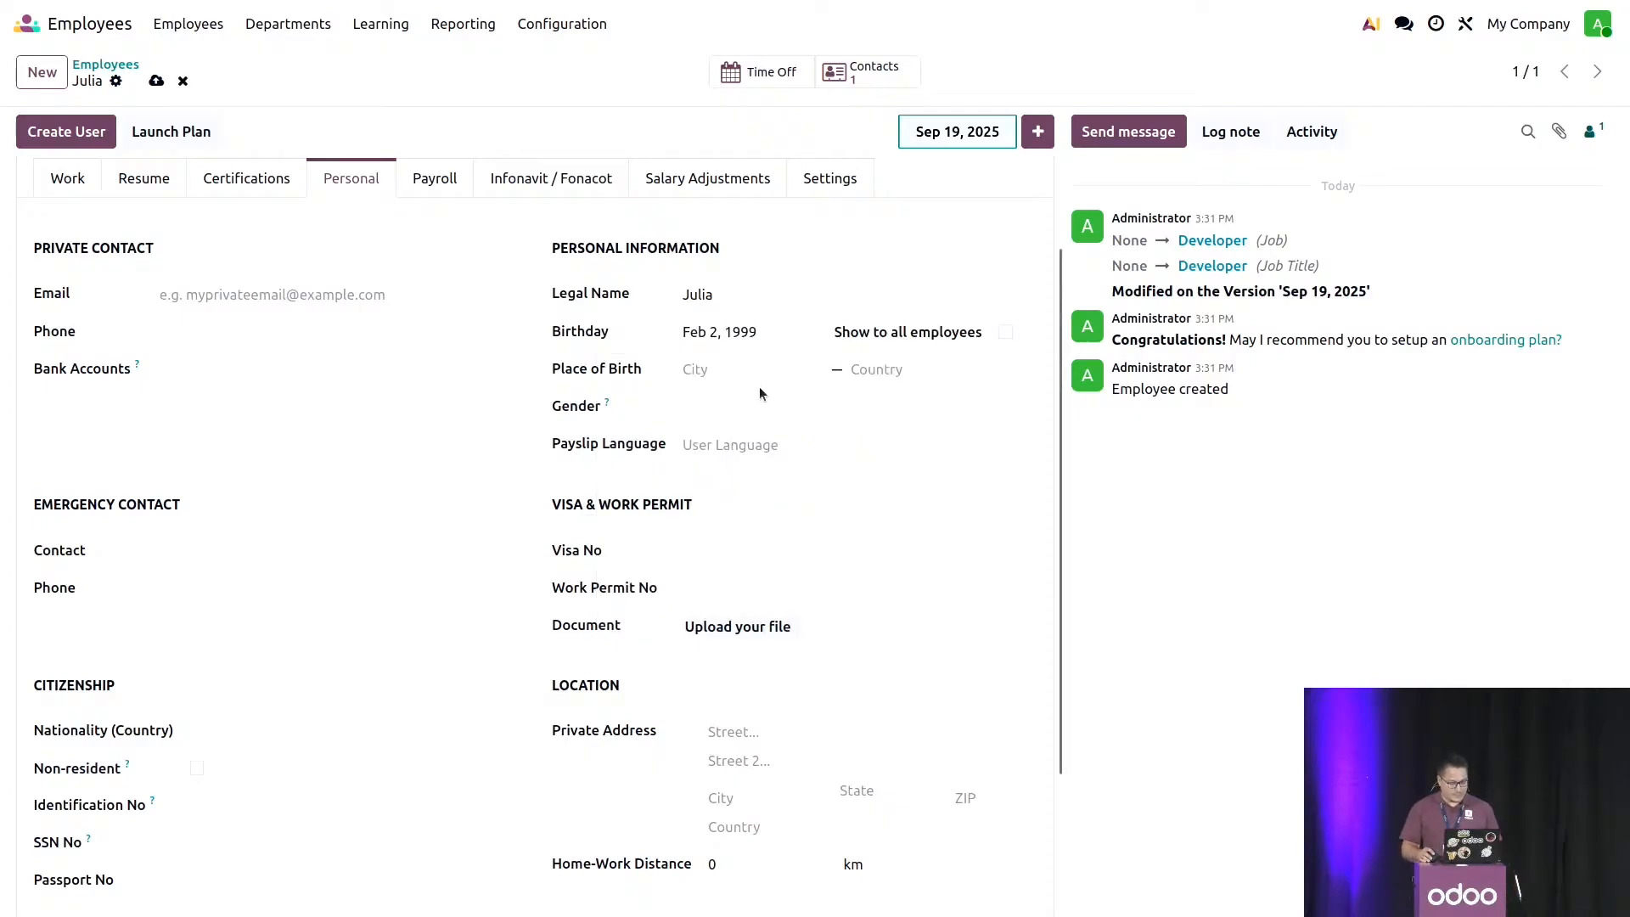
- Set the employee's gender to Female and the nationality to Mexico
{"action": "left_click", "coordinate": [756, 406]}
{"action": "left_click", "coordinate": [698, 457]}
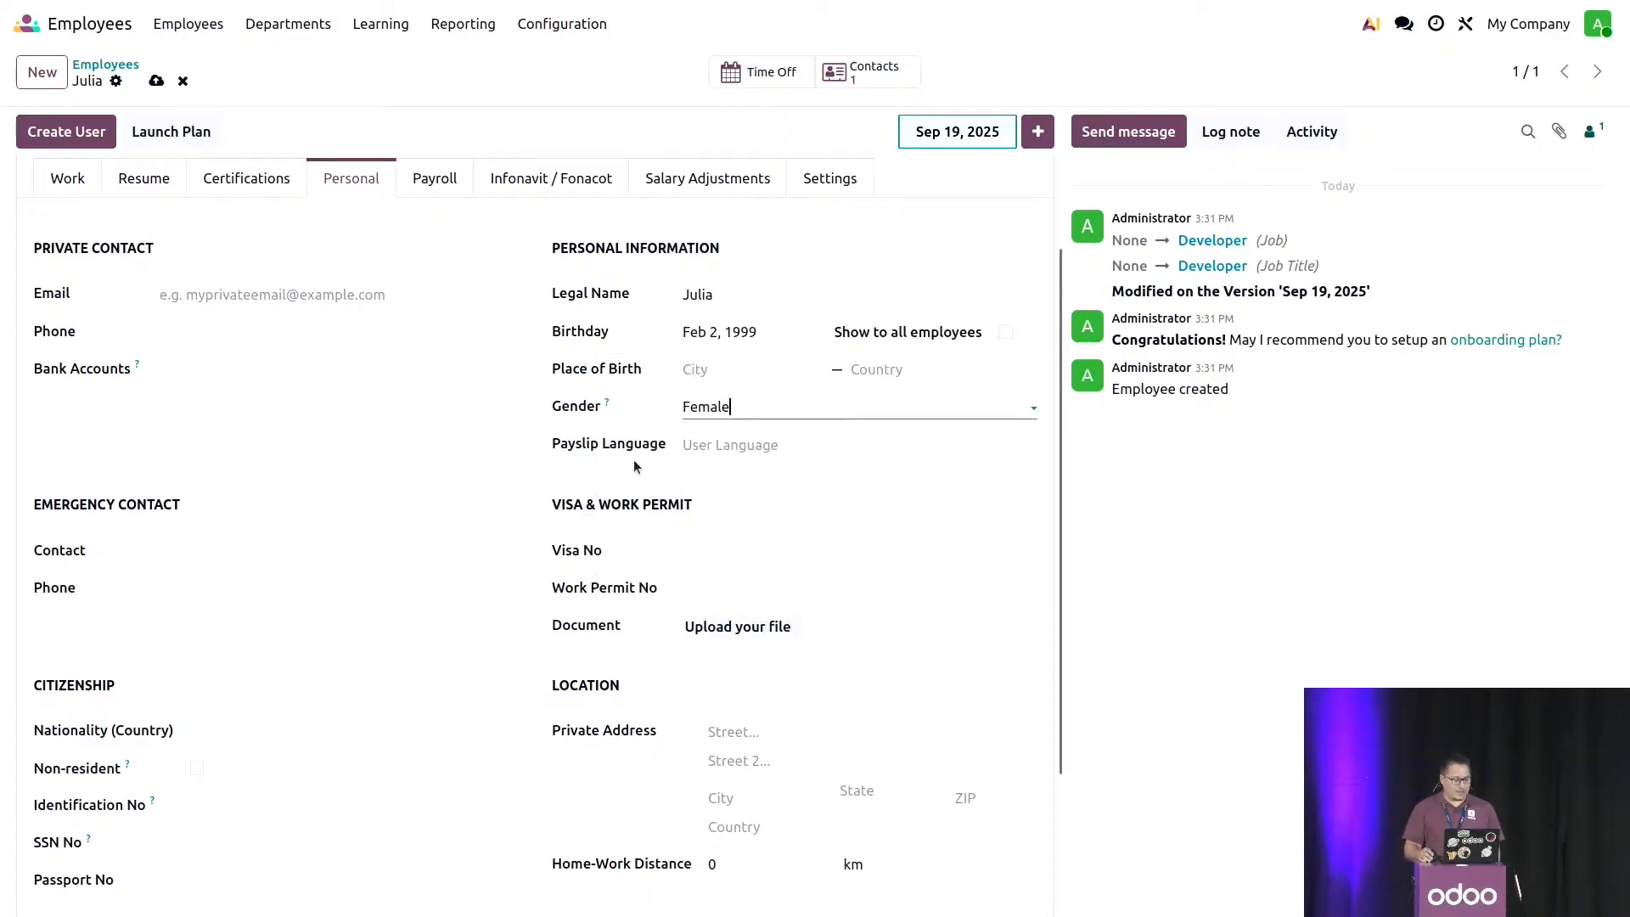
{"action": "scroll", "coordinate": [509, 485], "scroll_direction": "down", "scroll_amount": 2}
{"action": "left_click", "coordinate": [298, 524]}
{"action": "type", "text": "Mexico"}
{"action": "key", "text": "Return"}
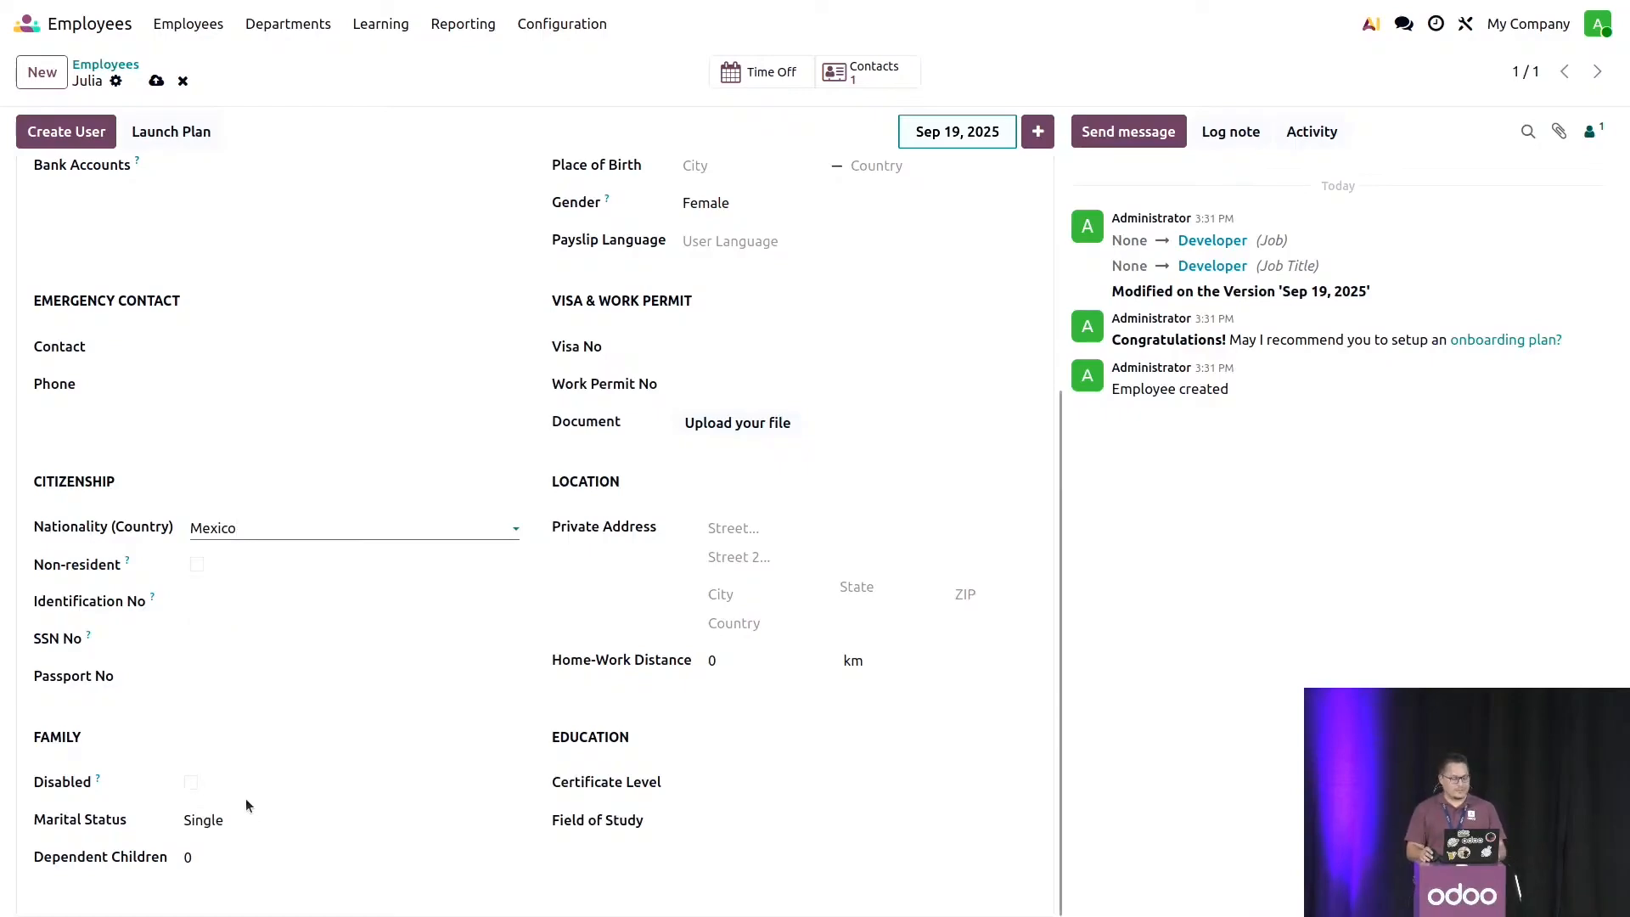
- Set the contract start date to Jan 1, 2023 in the payroll details and save the employee record
{"action": "scroll", "coordinate": [274, 766], "scroll_direction": "up", "scroll_amount": 4}
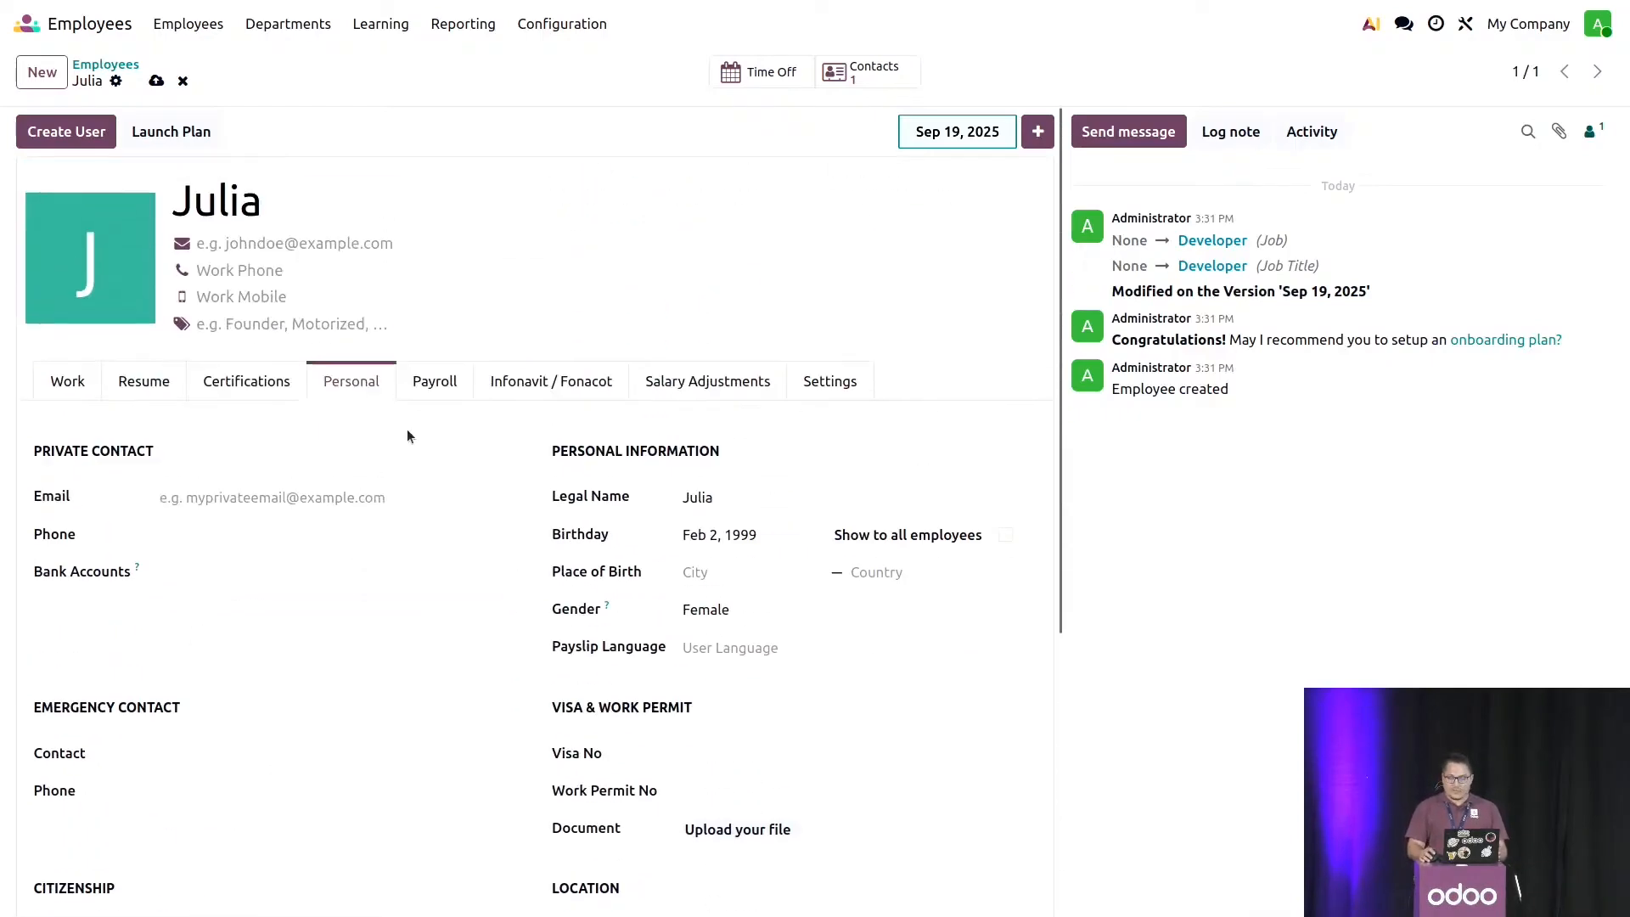
{"action": "left_click", "coordinate": [429, 406]}
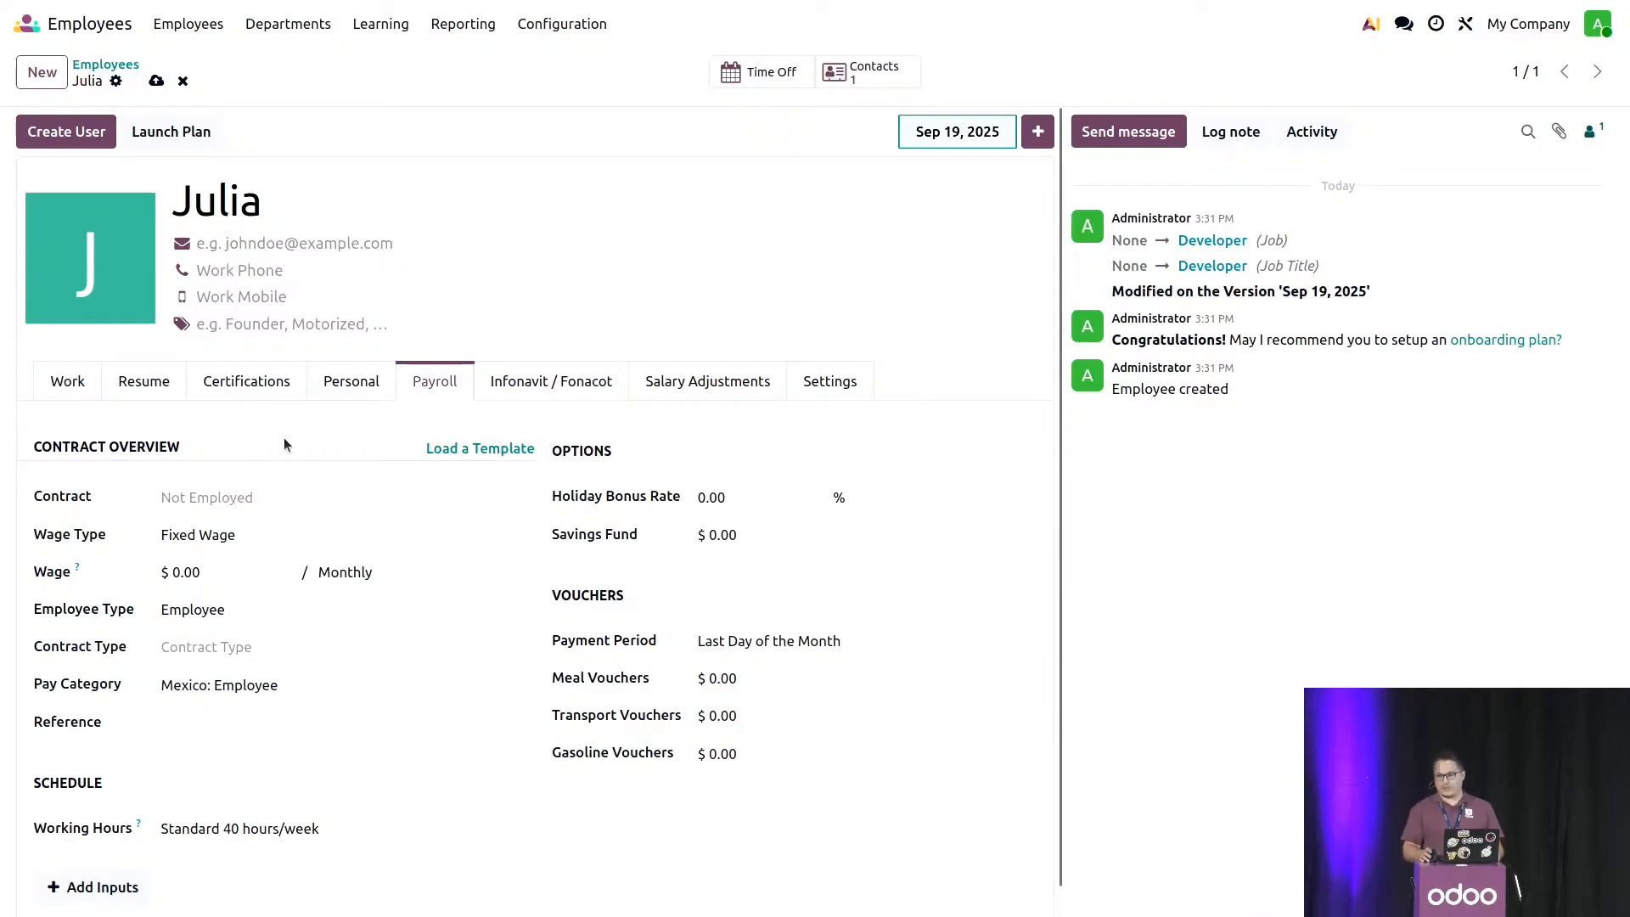
{"action": "left_click", "coordinate": [244, 504]}
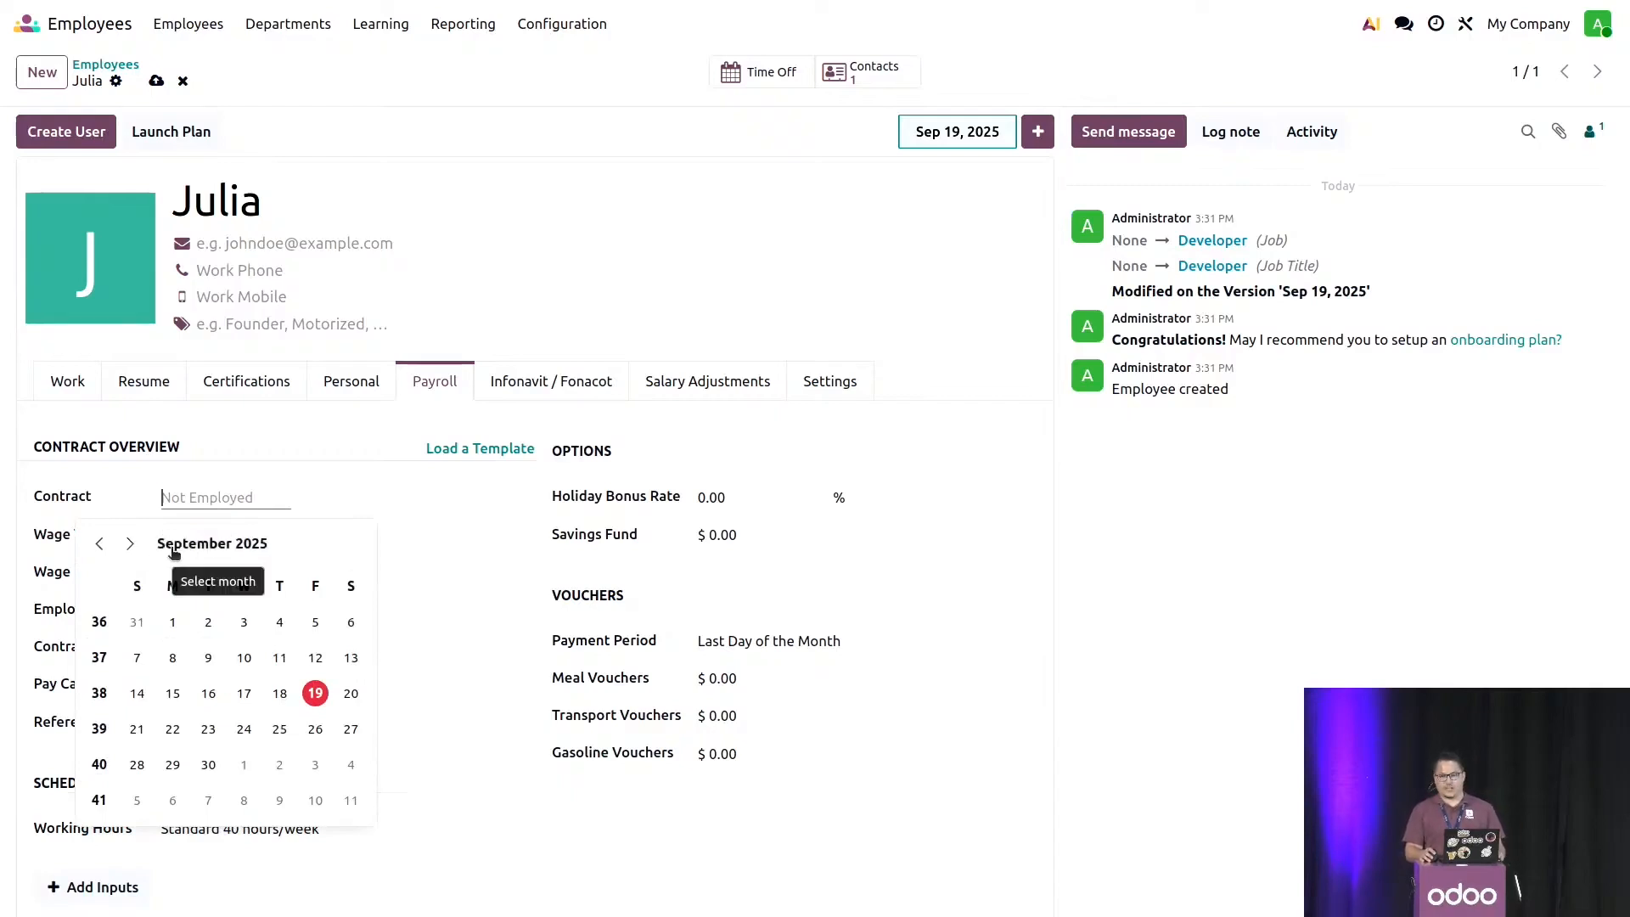
{"action": "left_click", "coordinate": [174, 550]}
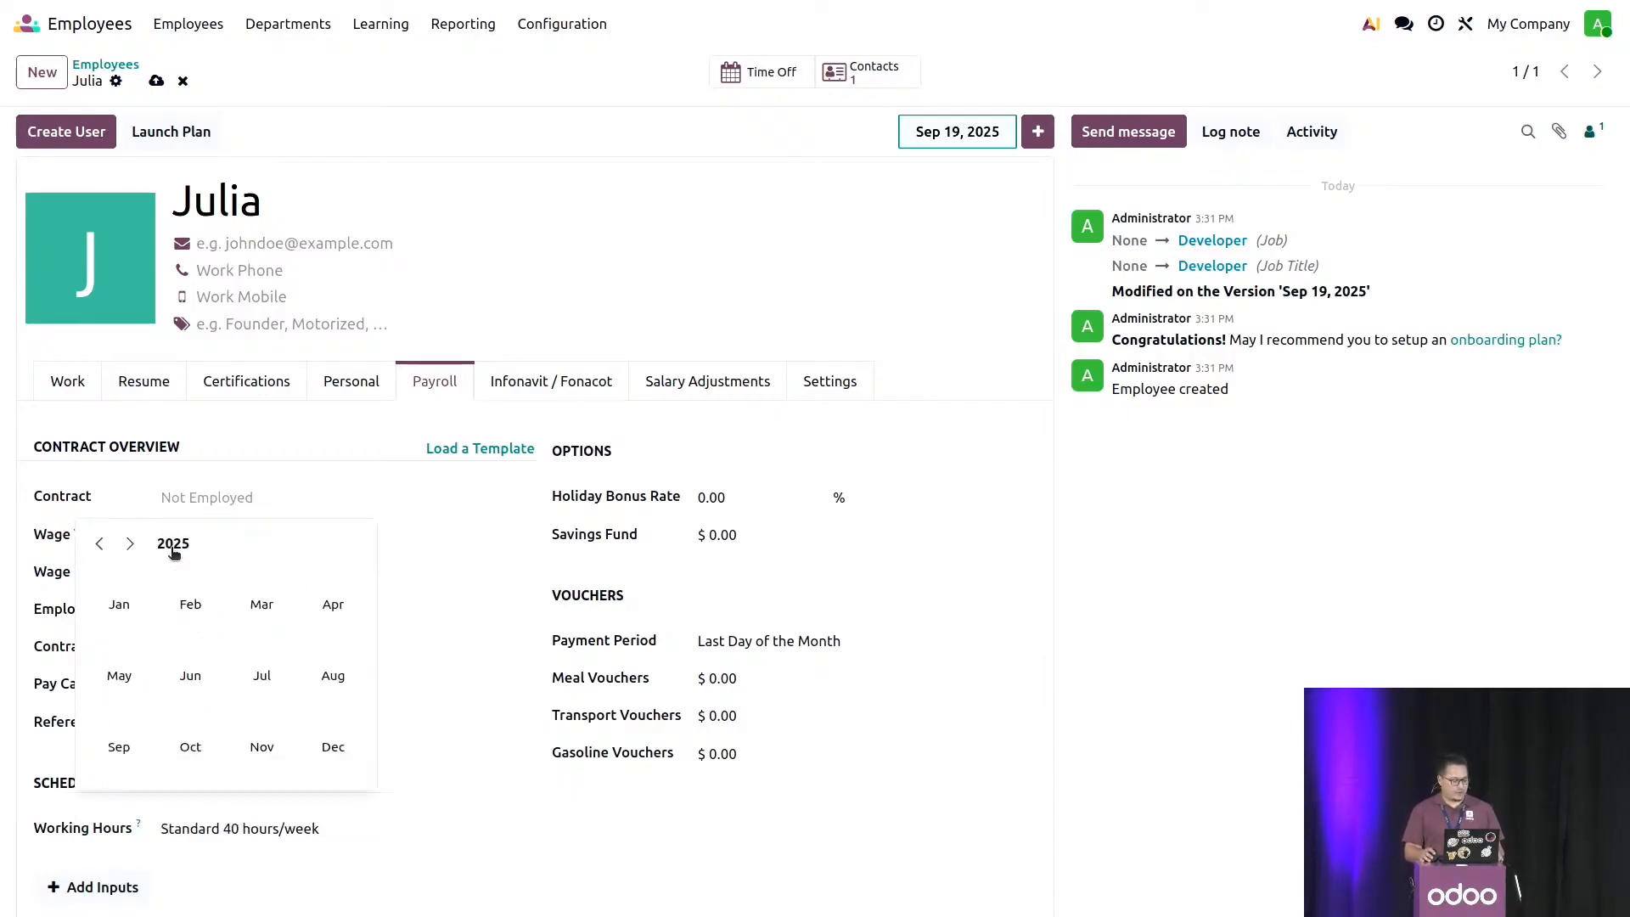
{"action": "left_click", "coordinate": [170, 547]}
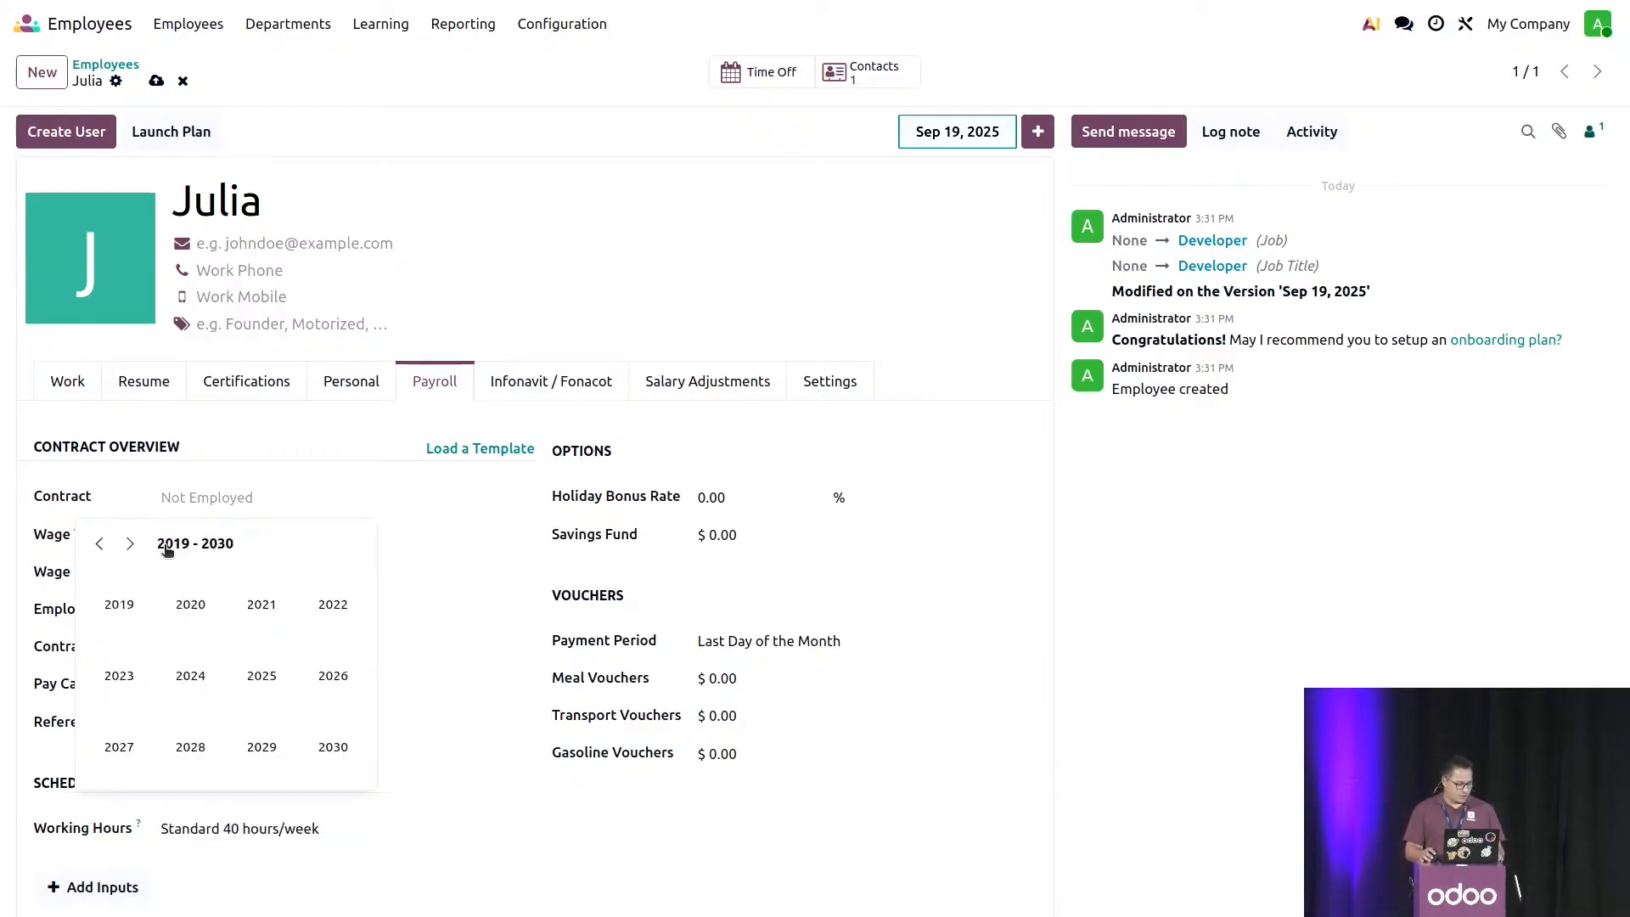
{"action": "left_click", "coordinate": [156, 671]}
{"action": "left_click", "coordinate": [137, 621]}
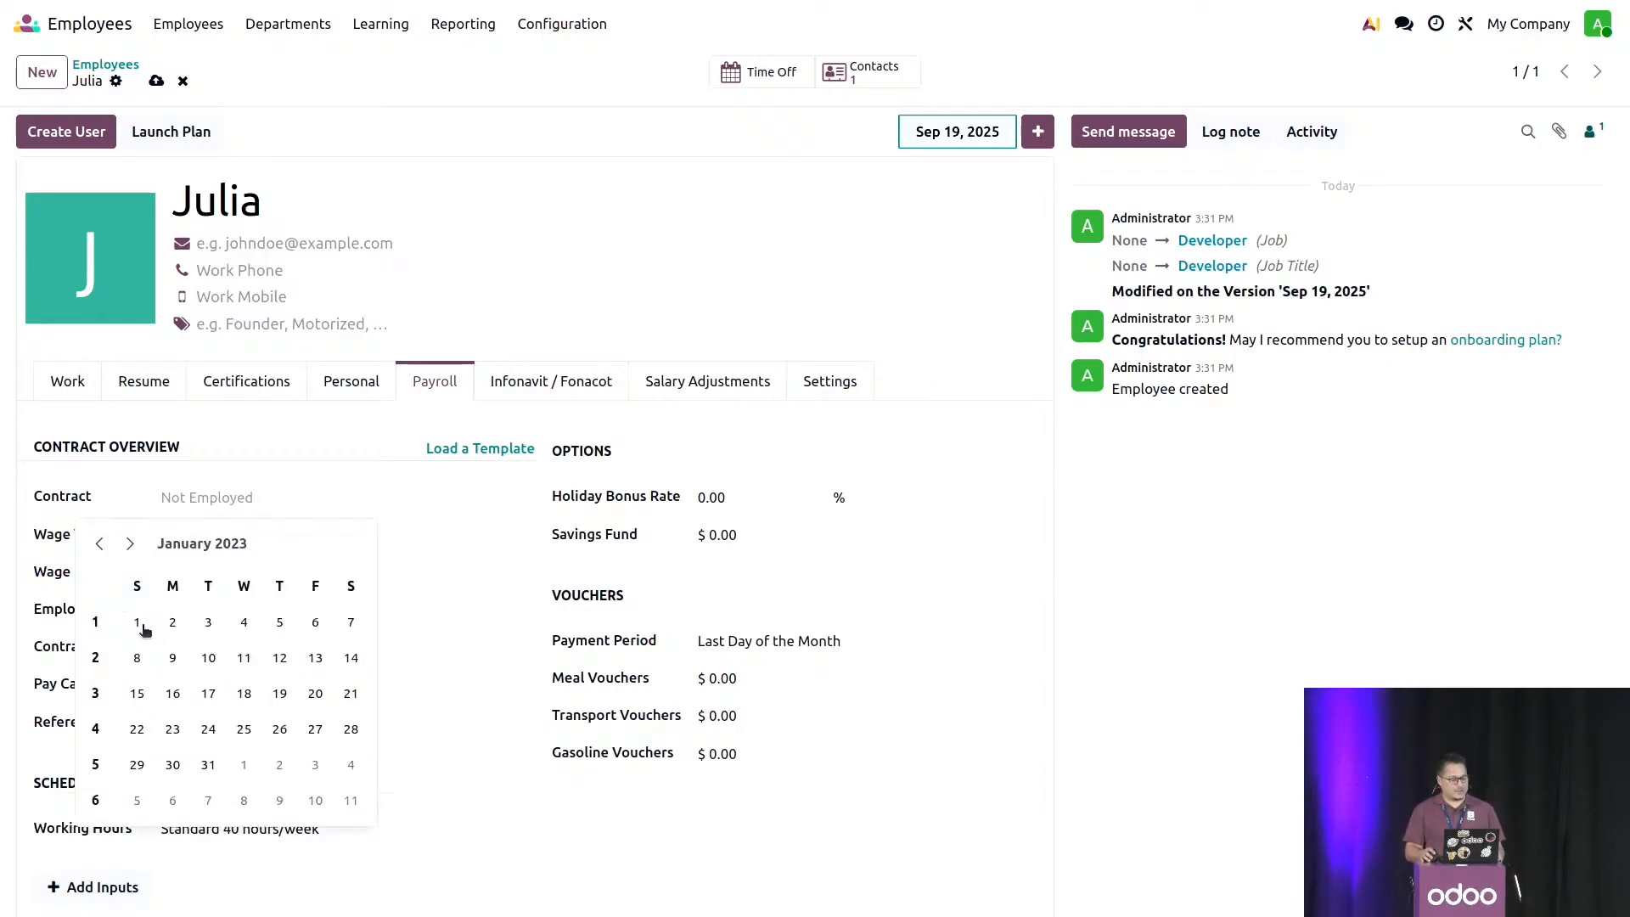
{"action": "left_click", "coordinate": [136, 624]}
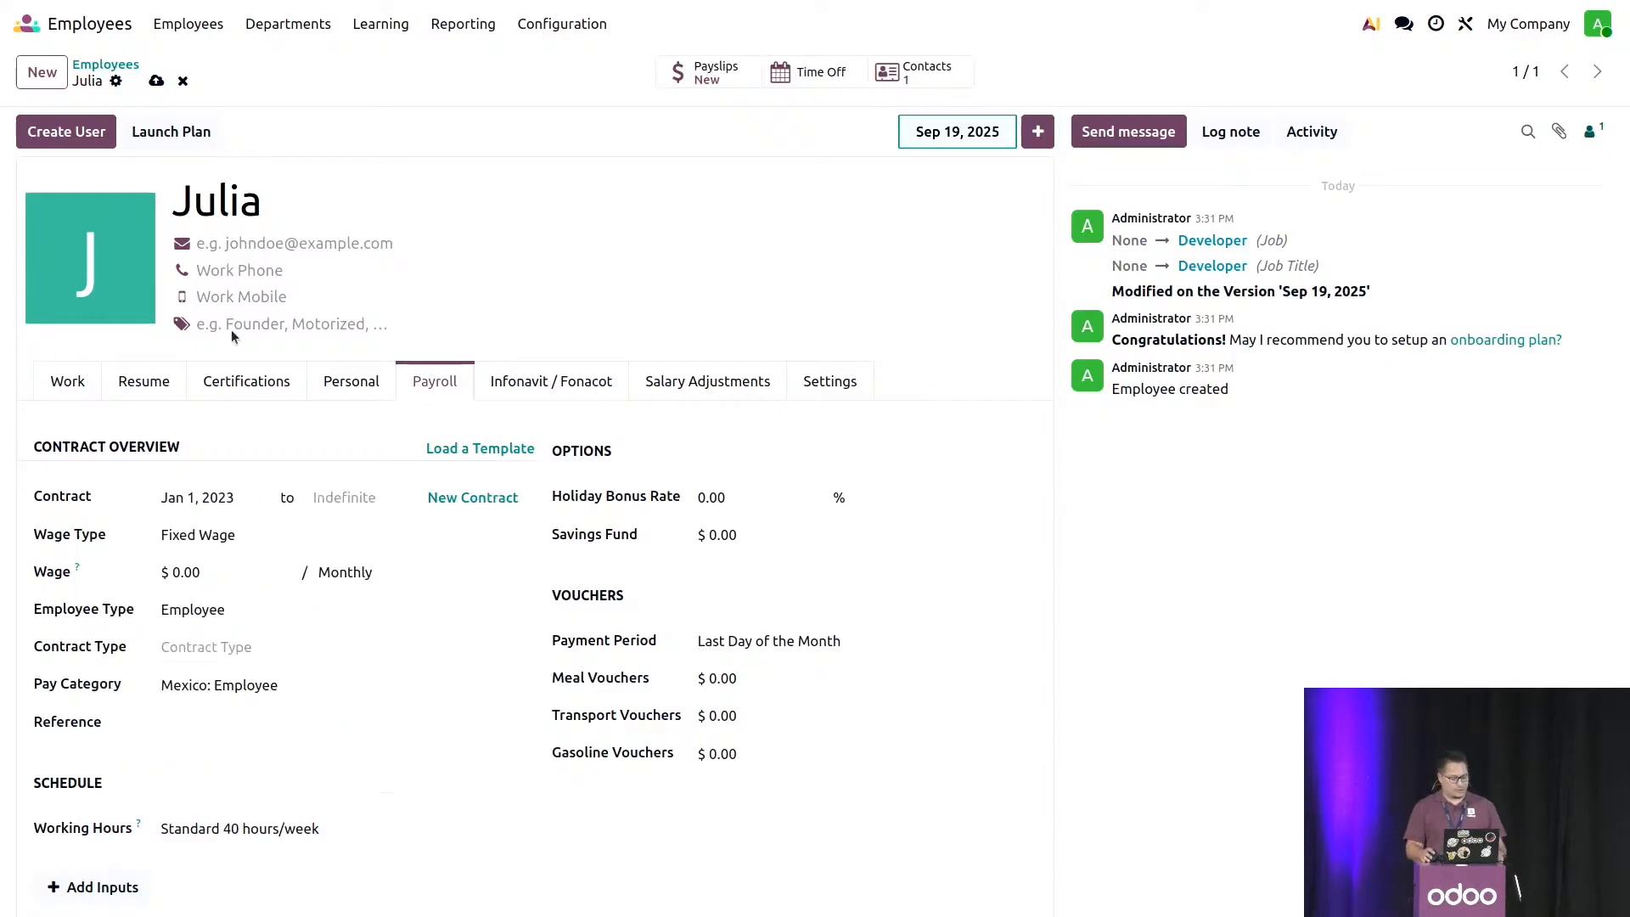
{"action": "left_click", "coordinate": [156, 80]}
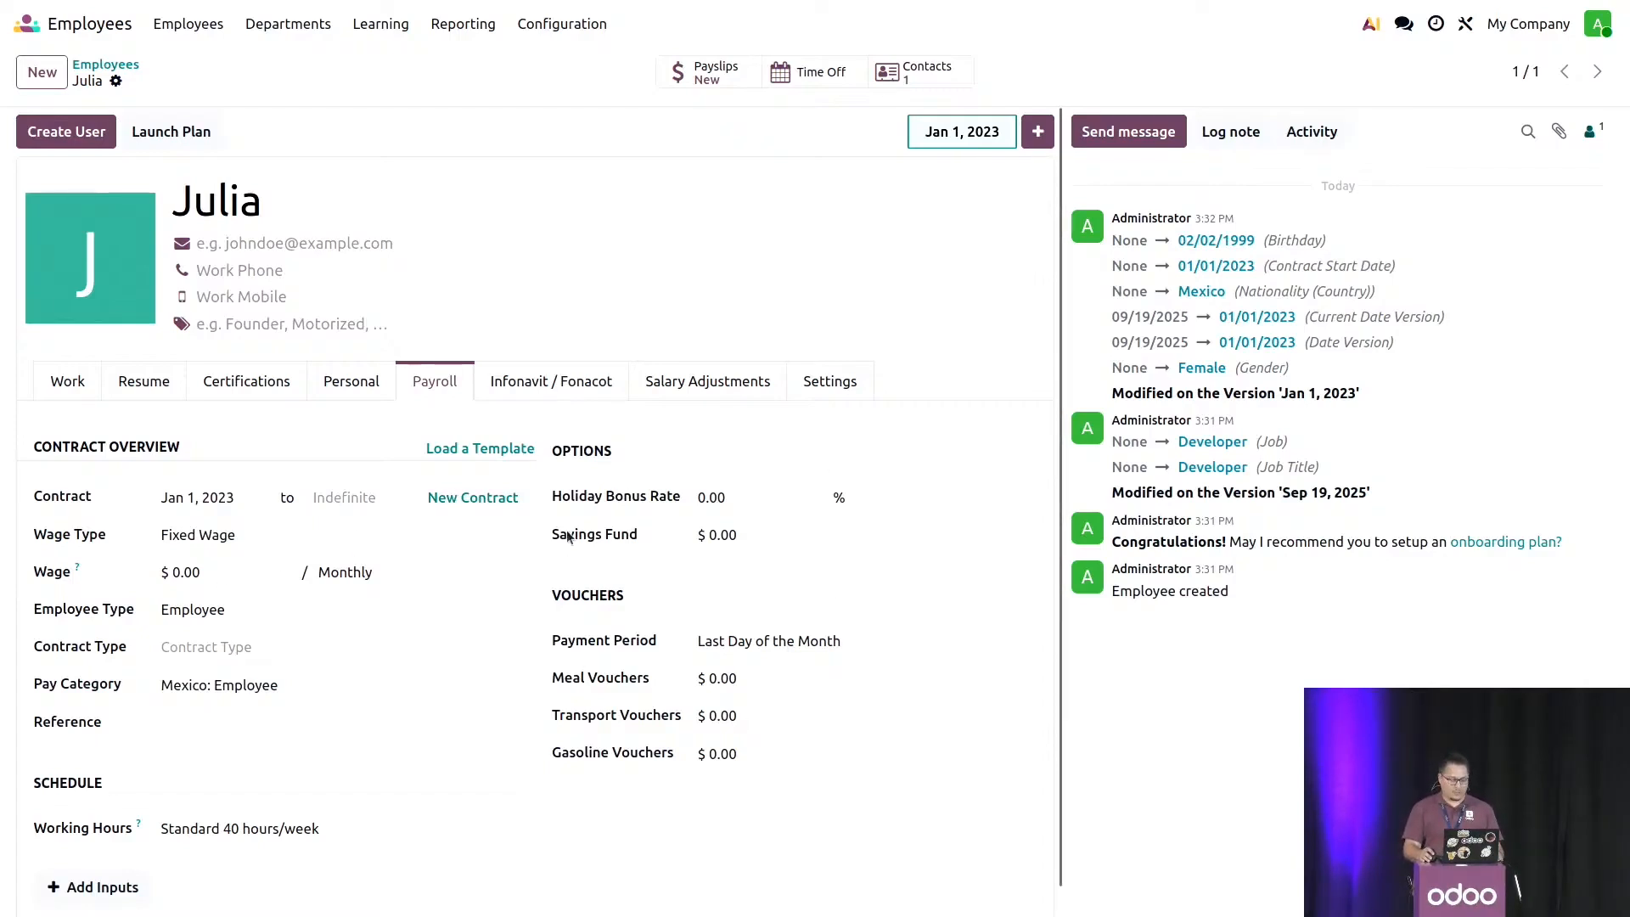
- Load the Mexican Developer contract template into the employee's contract
{"action": "left_click", "coordinate": [506, 450]}
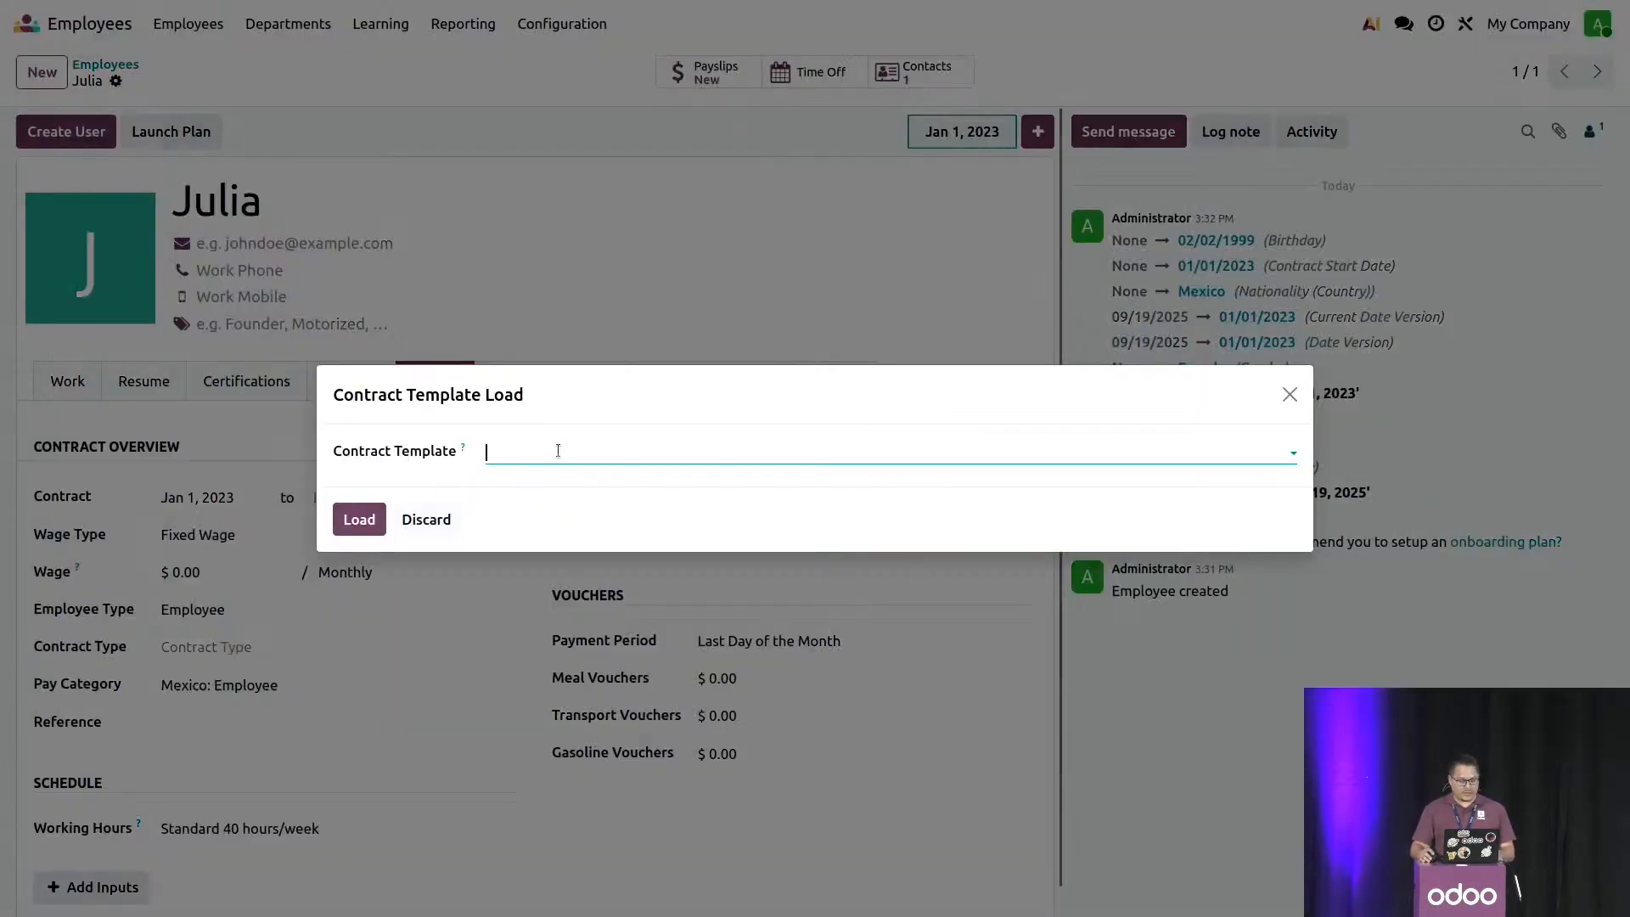
{"action": "left_click", "coordinate": [557, 449]}
{"action": "left_click", "coordinate": [552, 486]}
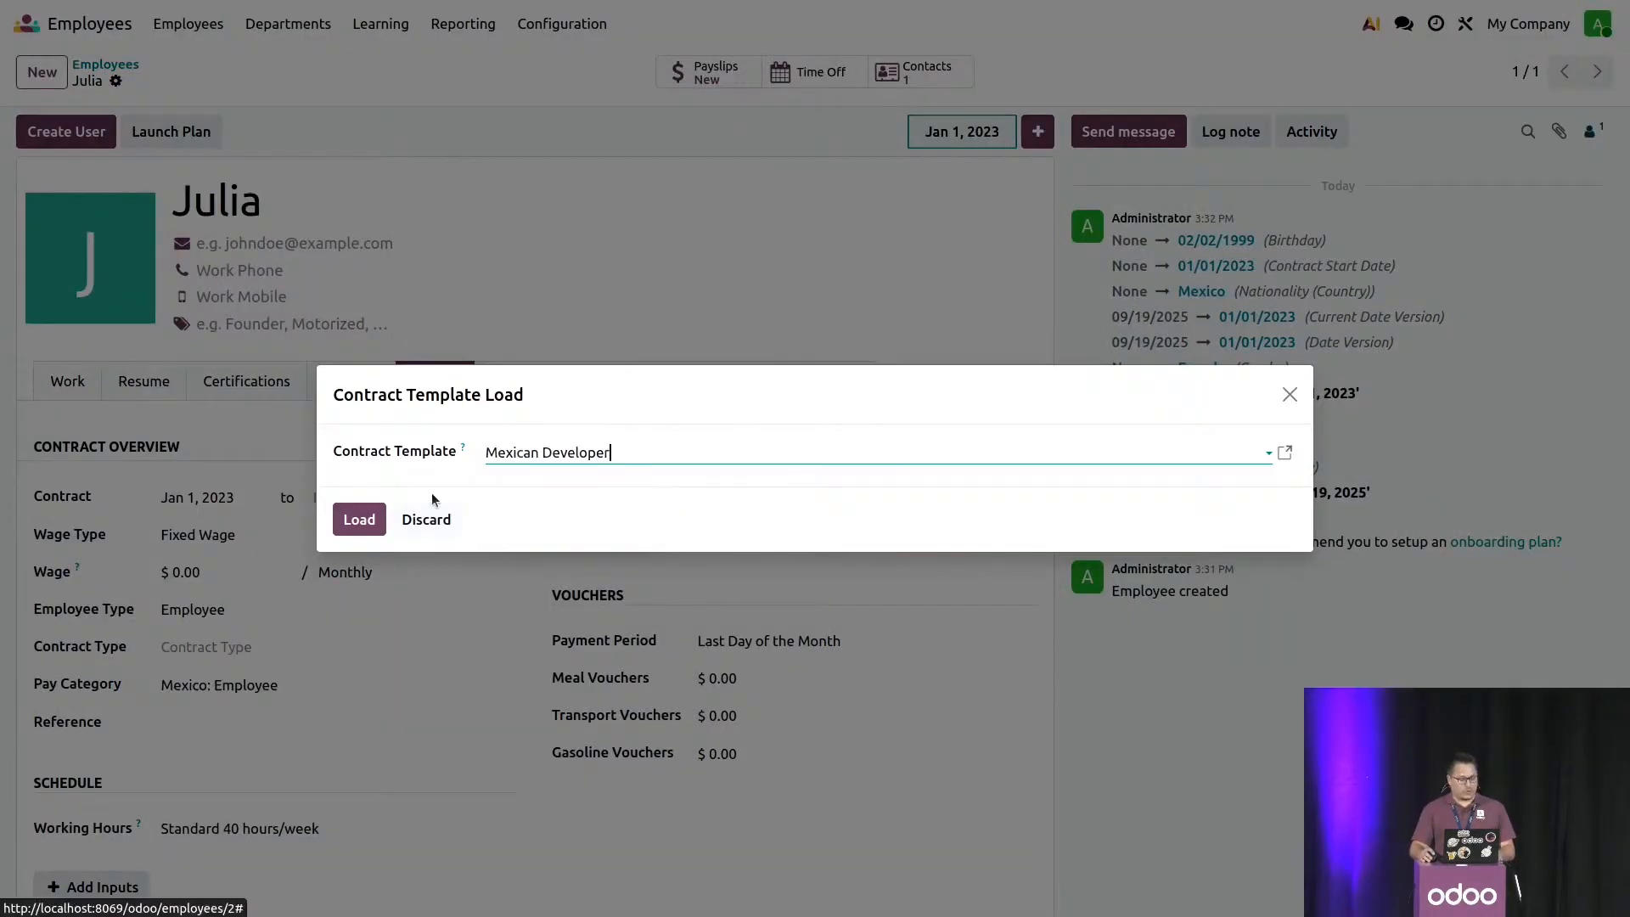
{"action": "left_click", "coordinate": [366, 518]}
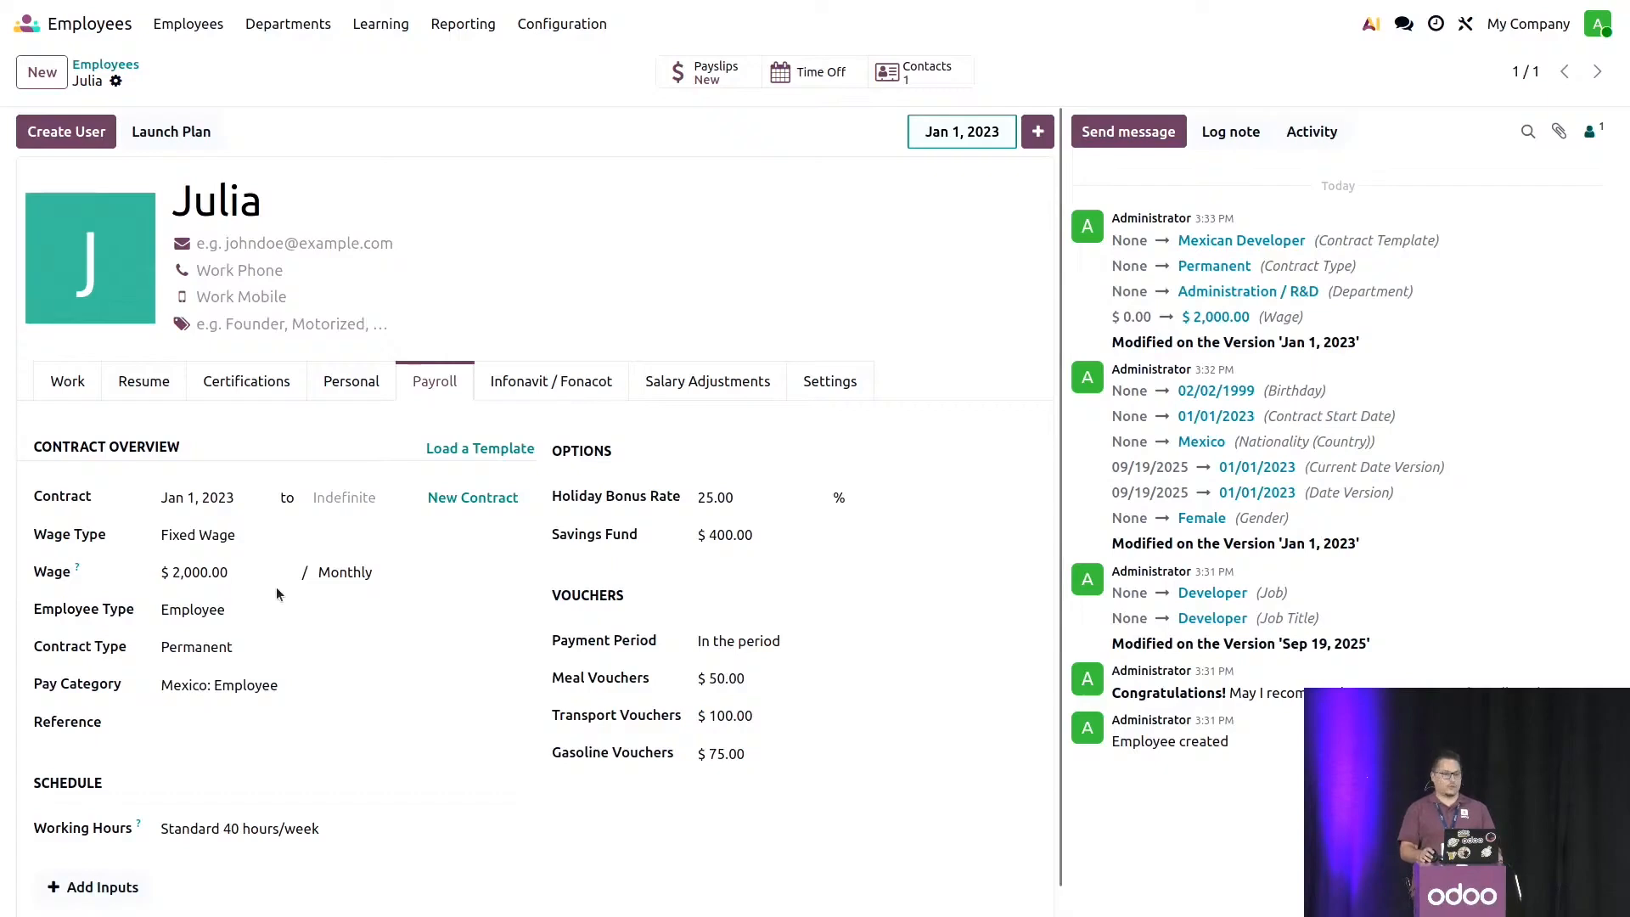
- End the current contract on Aug 31, 2025 and create a new contract starting Sep 1, 2025
{"action": "scroll", "coordinate": [335, 598], "scroll_direction": "down", "scroll_amount": 1}
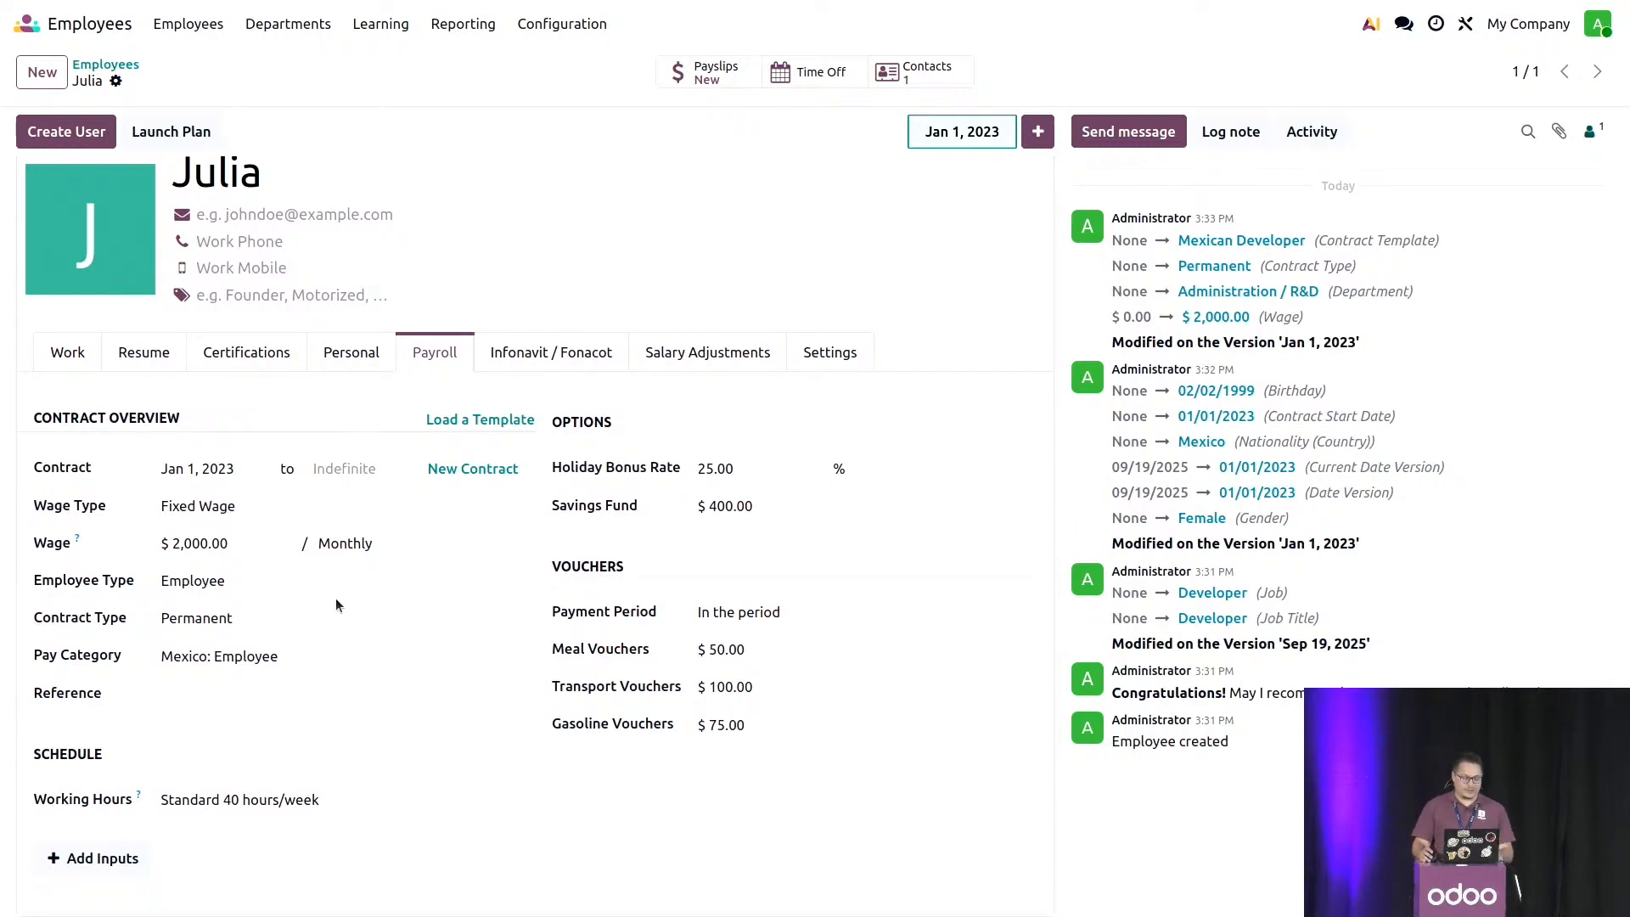
{"action": "left_click", "coordinate": [386, 484]}
{"action": "left_click", "coordinate": [237, 520]}
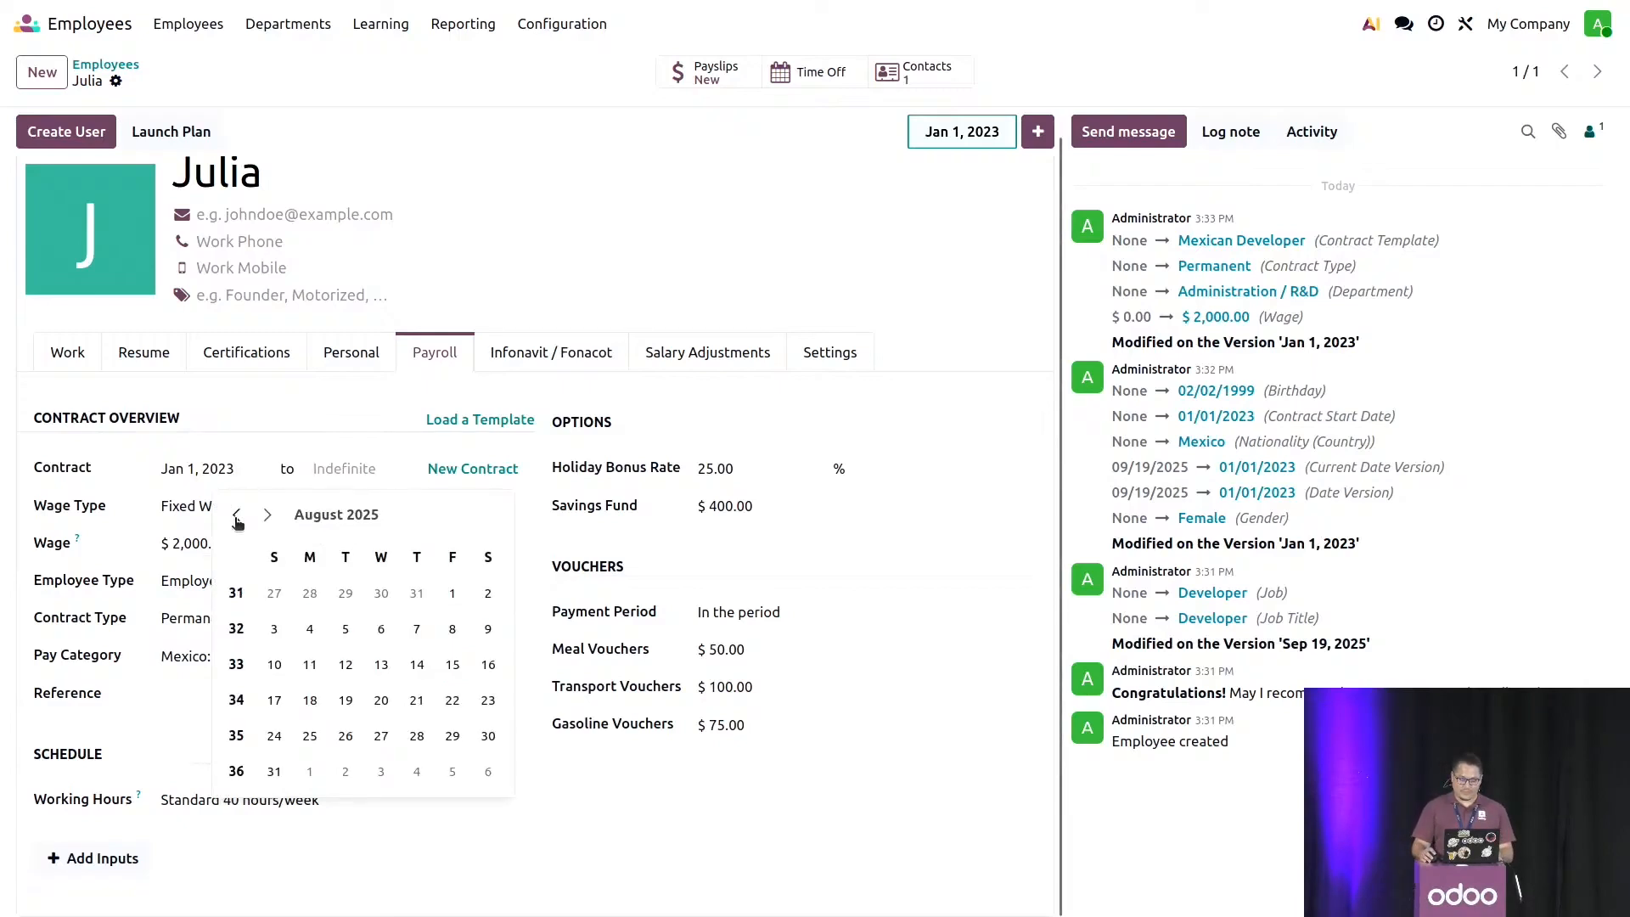
{"action": "left_click", "coordinate": [273, 774]}
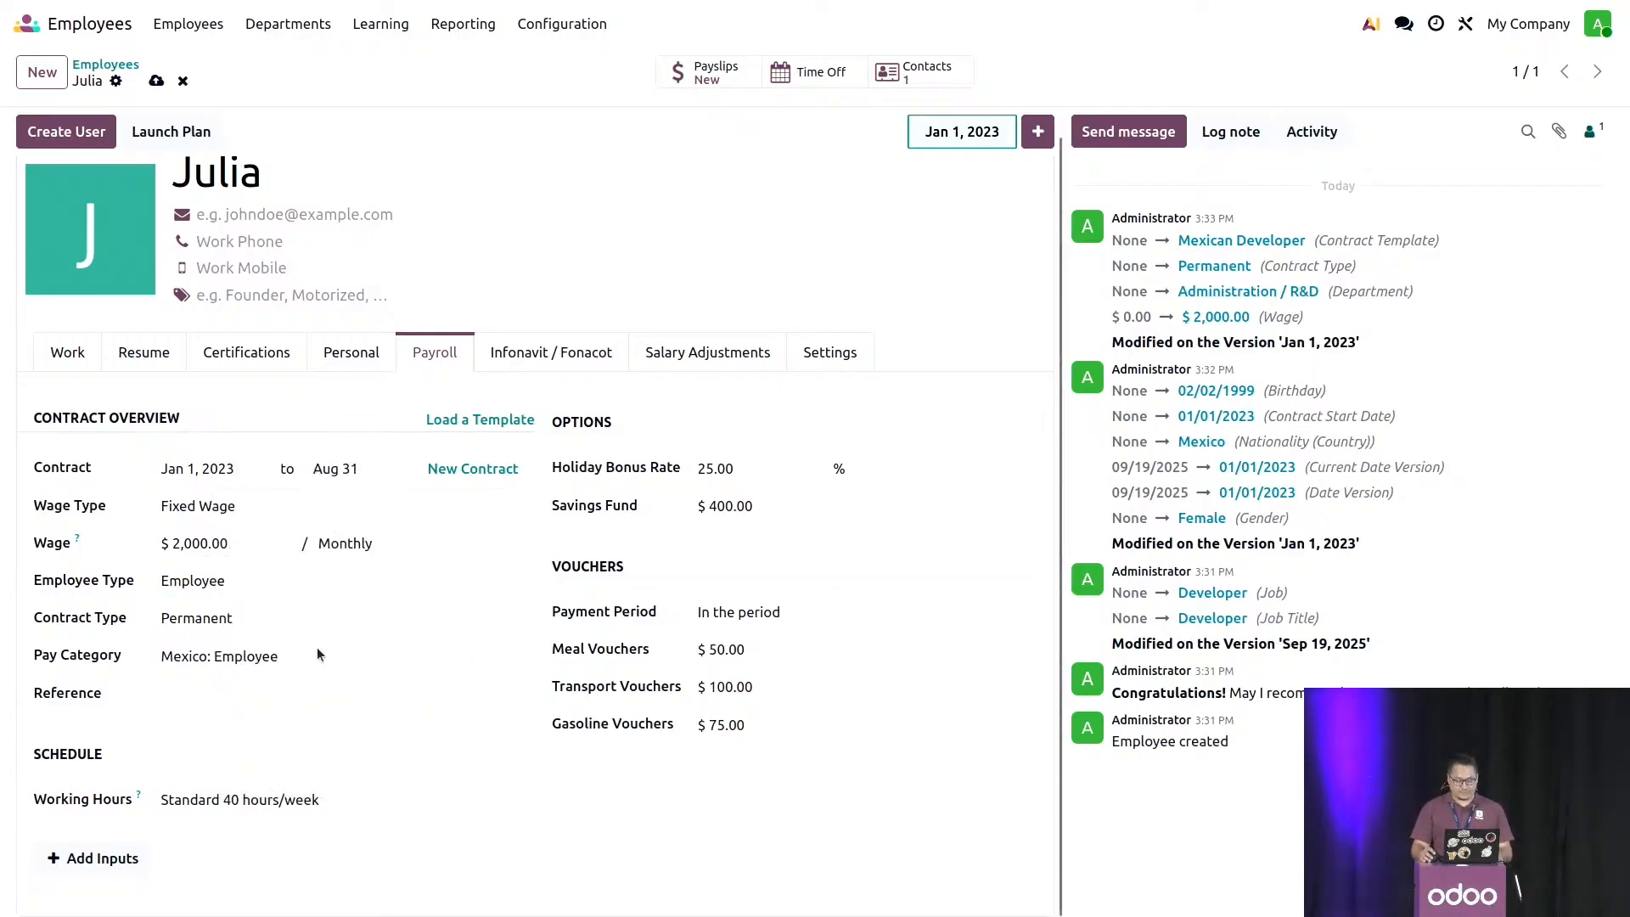
{"action": "left_click", "coordinate": [463, 471]}
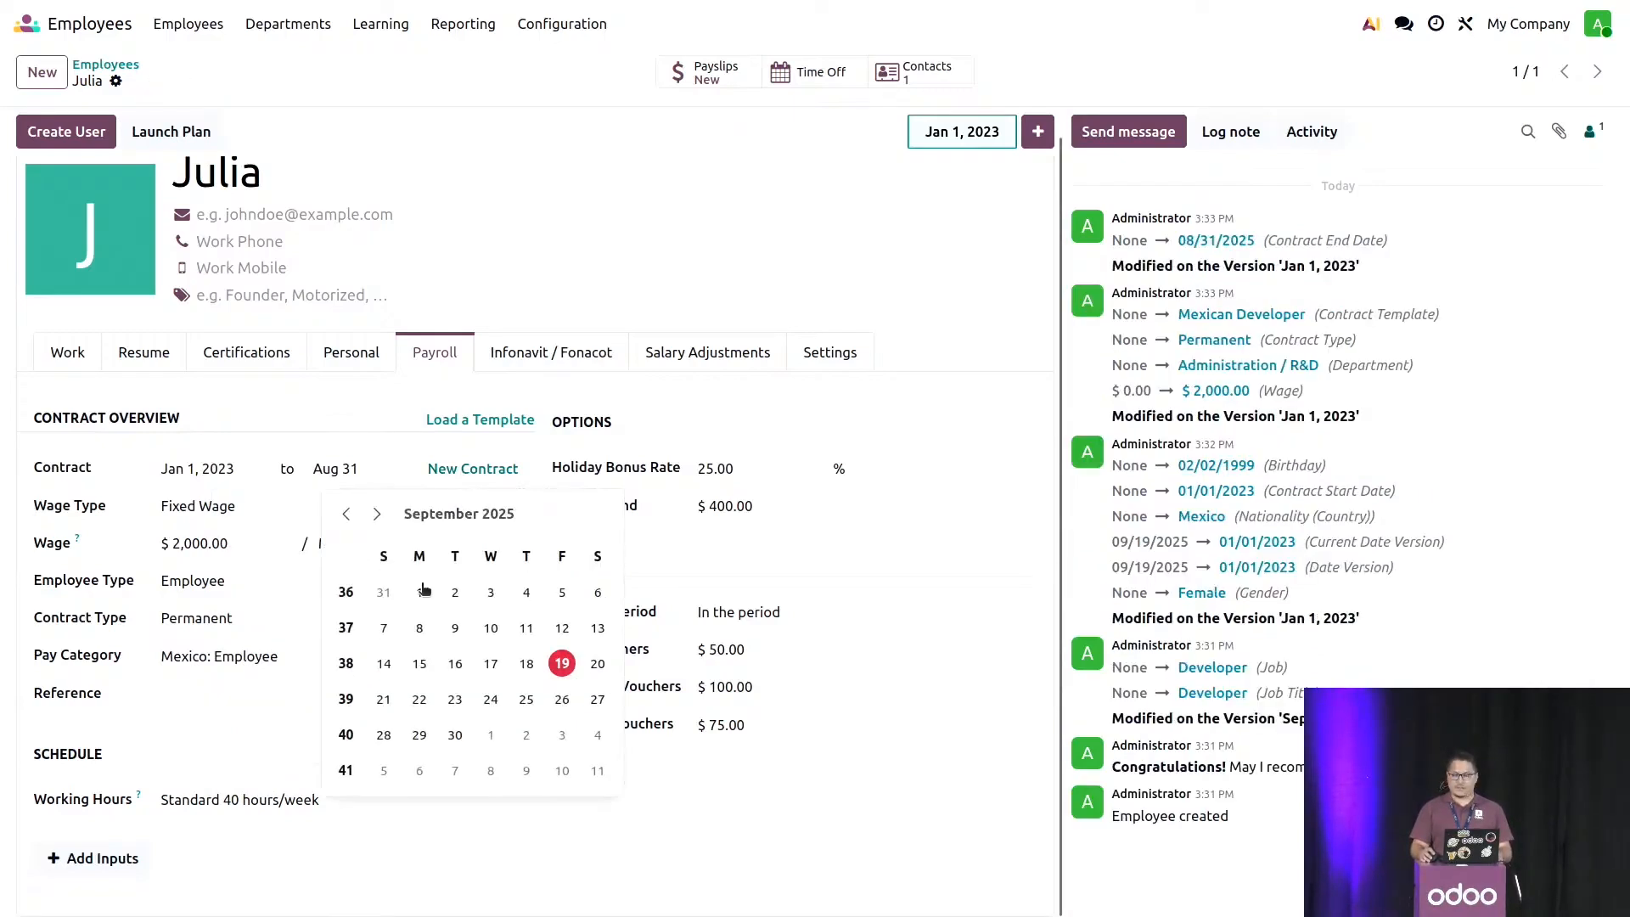
{"action": "left_click", "coordinate": [425, 590]}
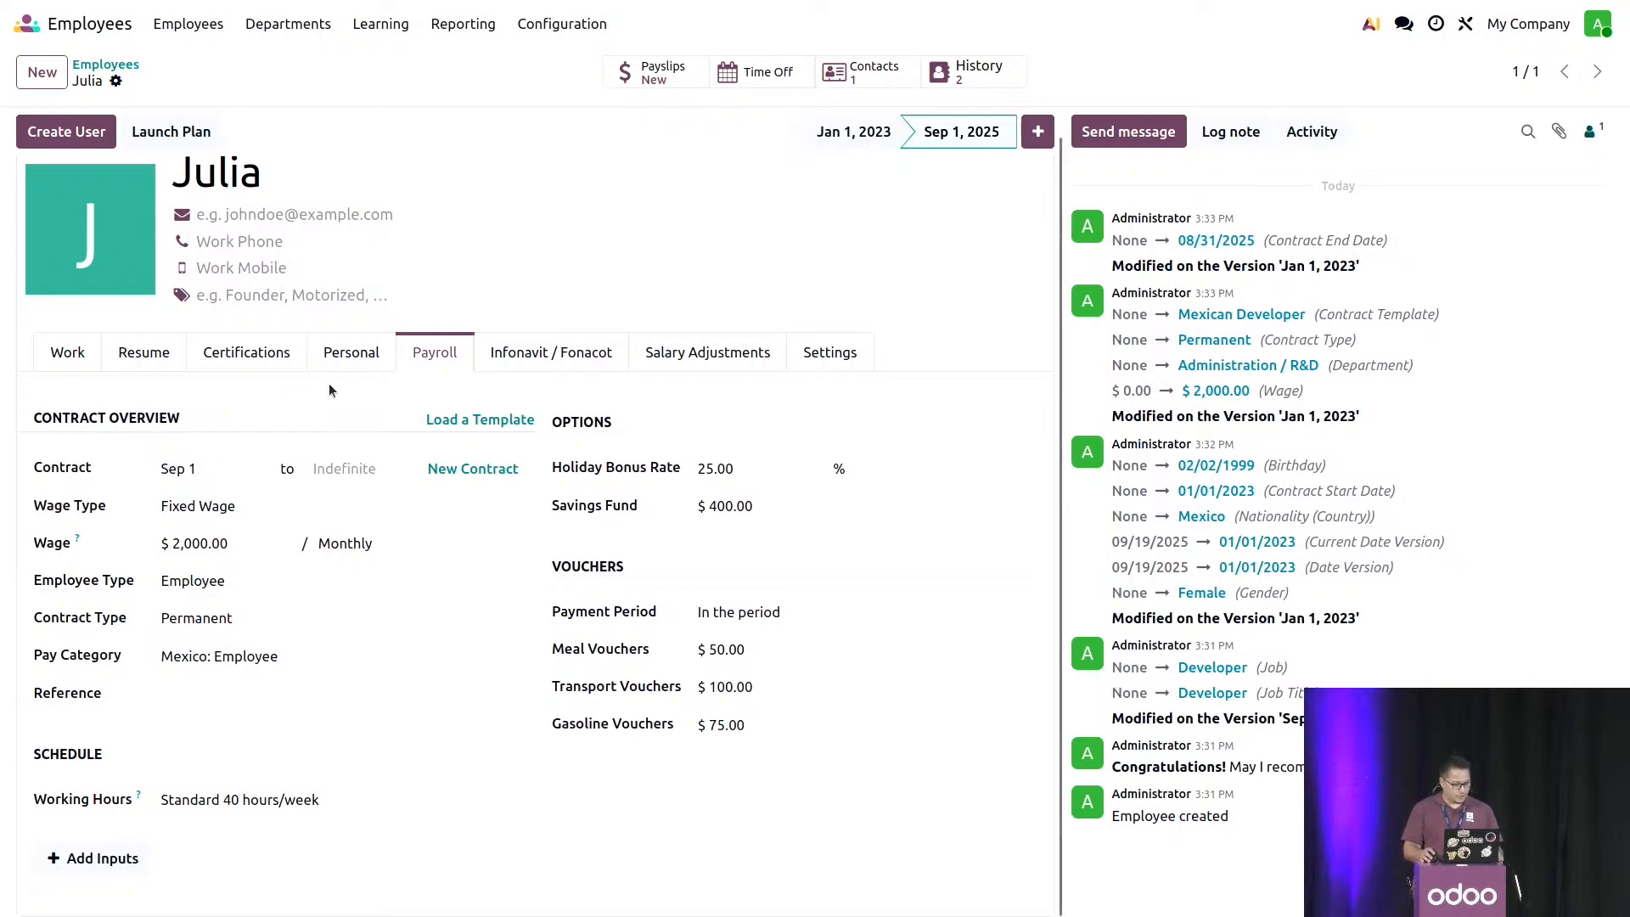
- Save the job position as Chief Technical Officer on the Sep 1, 2025 version and return to the Jan 1, 2023 version
{"action": "left_click", "coordinate": [83, 364]}
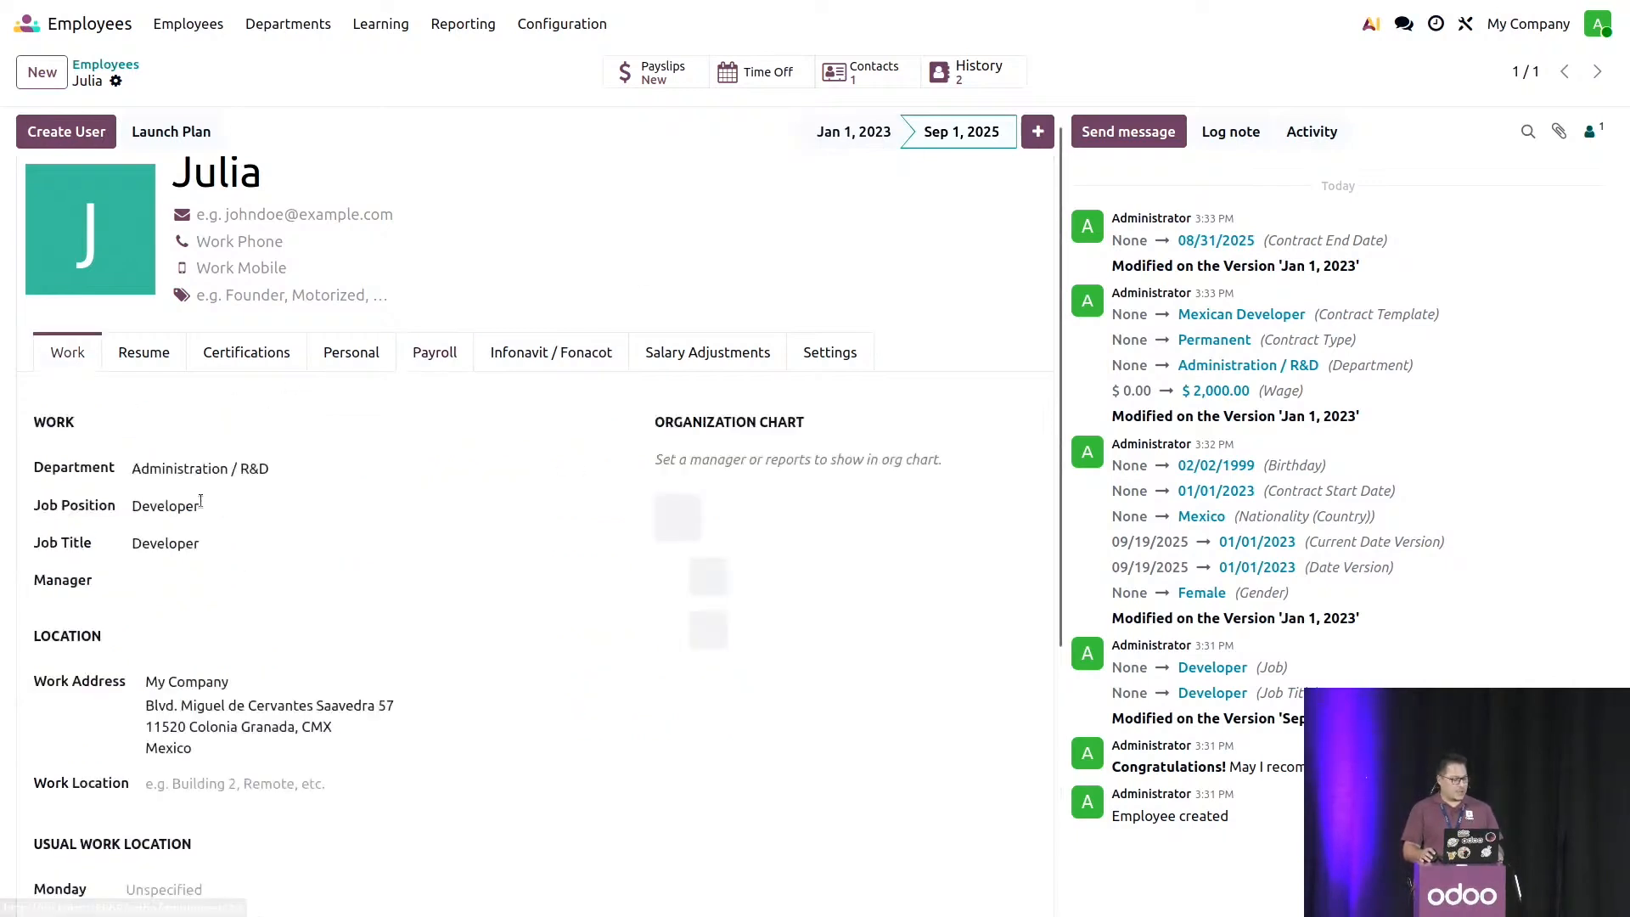
{"action": "left_click", "coordinate": [198, 502]}
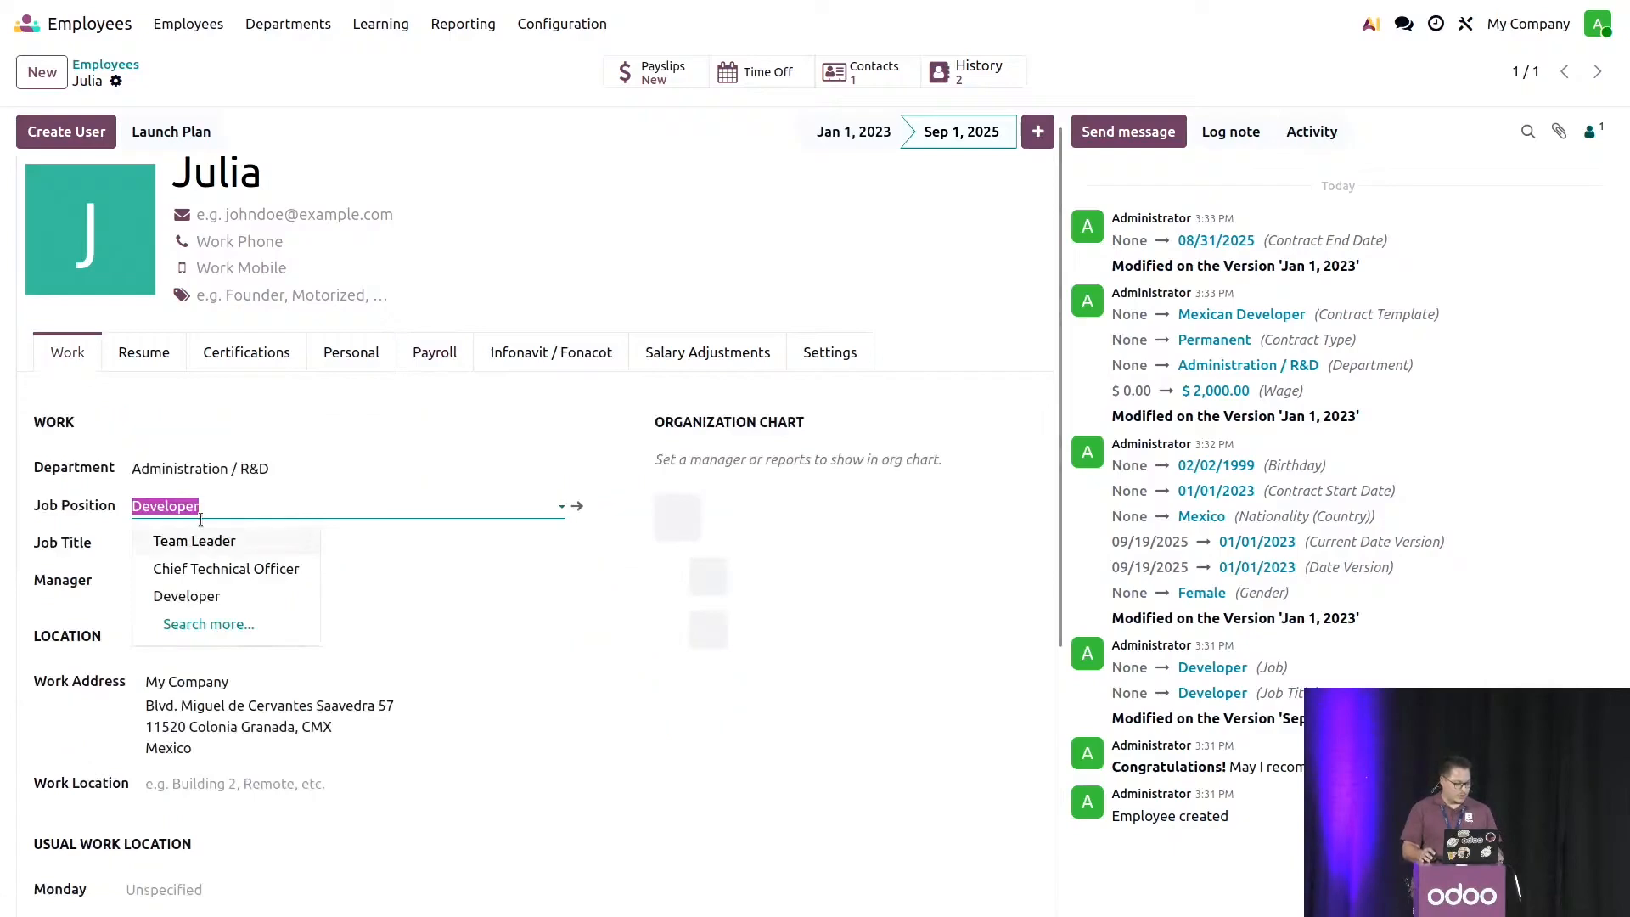
{"action": "left_click", "coordinate": [201, 567]}
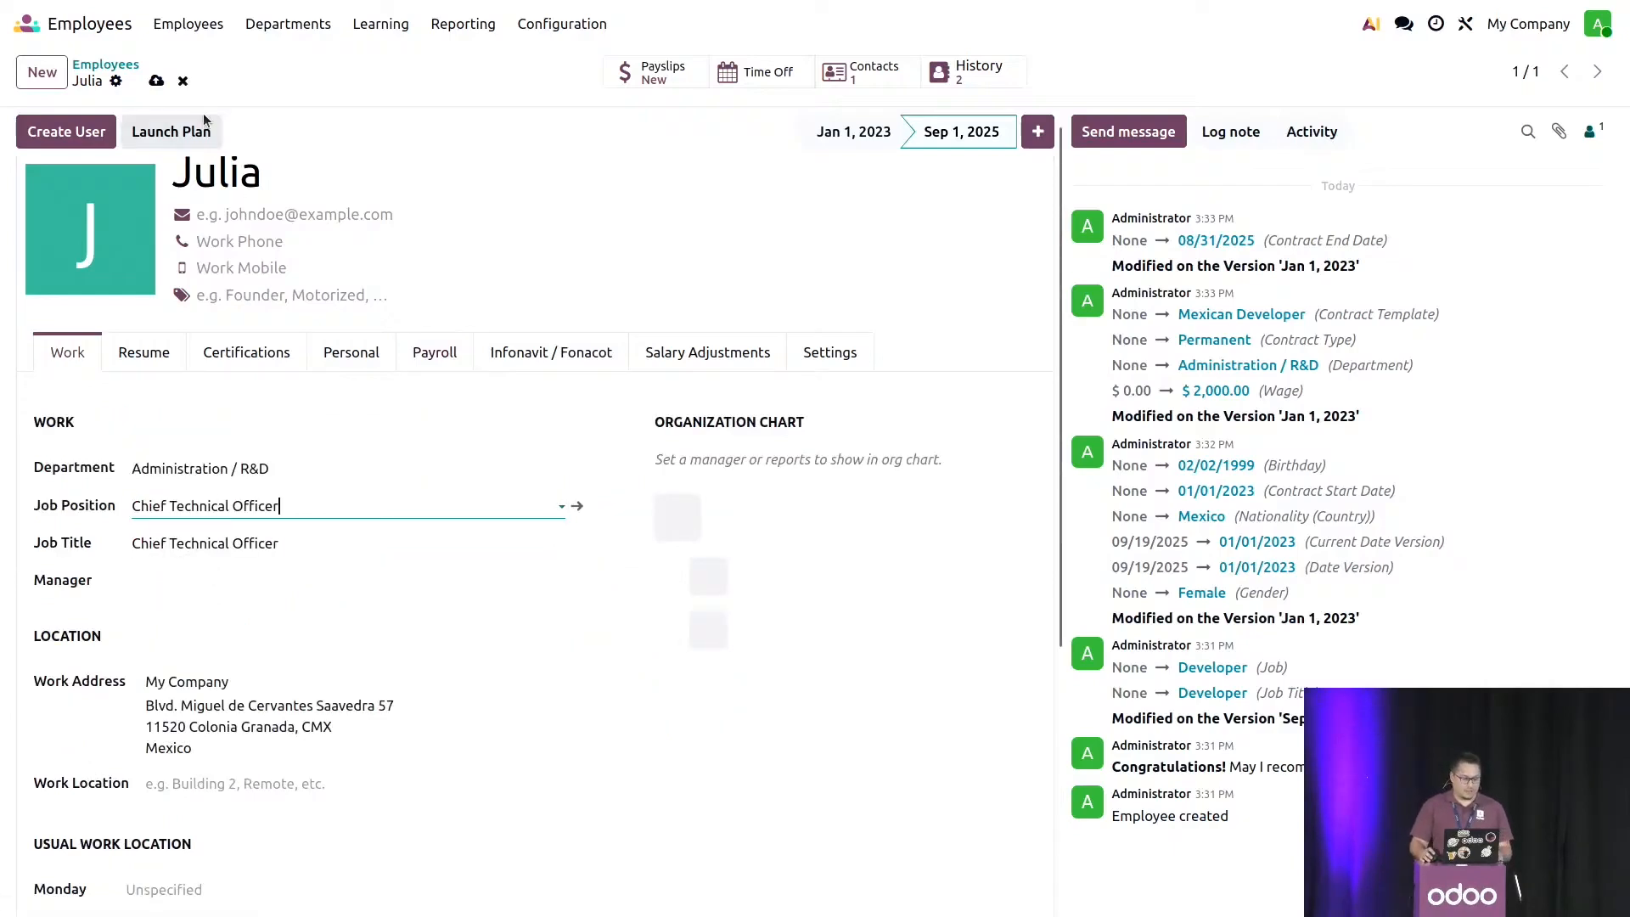
{"action": "left_click", "coordinate": [155, 82]}
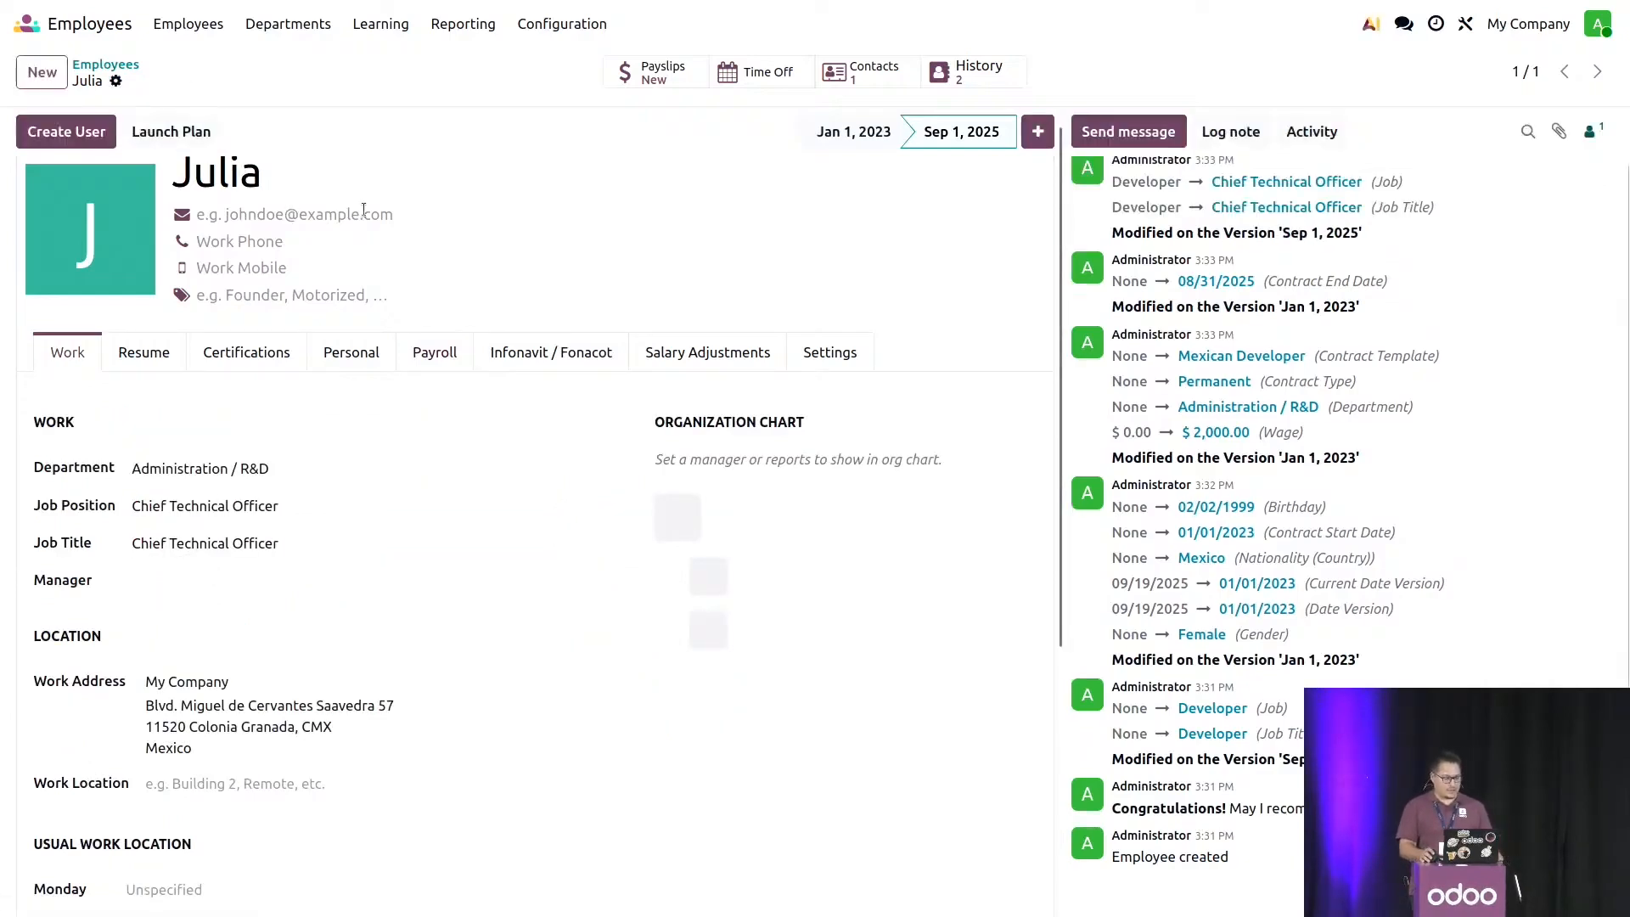
{"action": "left_click", "coordinate": [845, 136]}
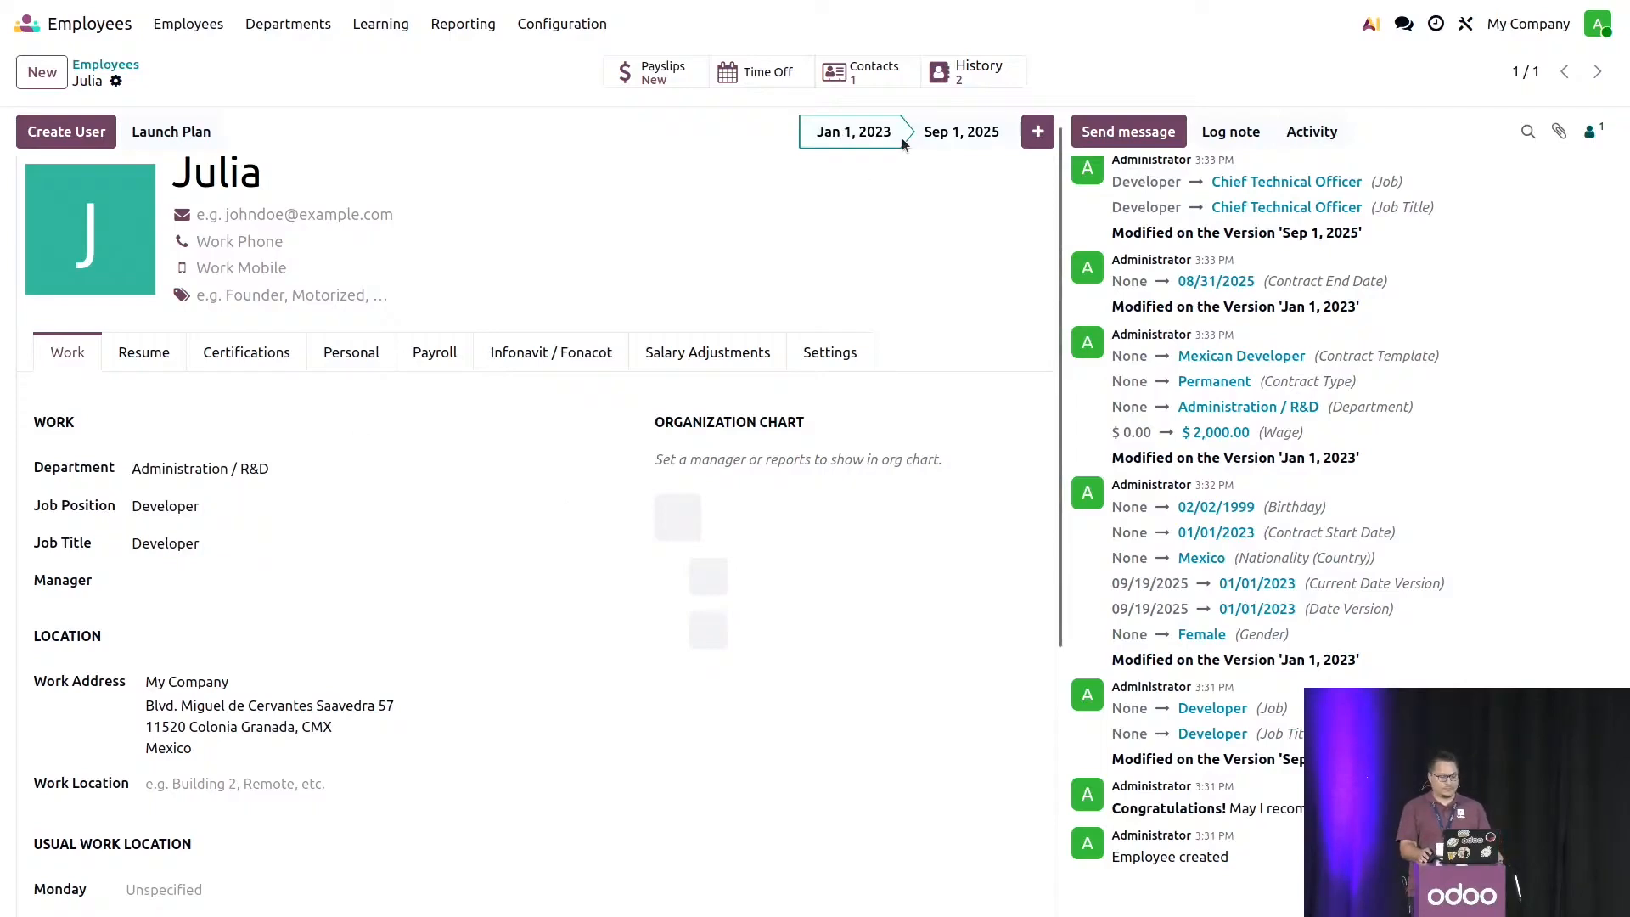
- Set the monthly wage on the Sep 1, 2025 version to $2,500.00 and try to create another contract from it
{"action": "left_click", "coordinate": [955, 132]}
{"action": "left_click", "coordinate": [428, 355]}
{"action": "left_click", "coordinate": [199, 543]}
{"action": "type", "text": "2,500.00"}
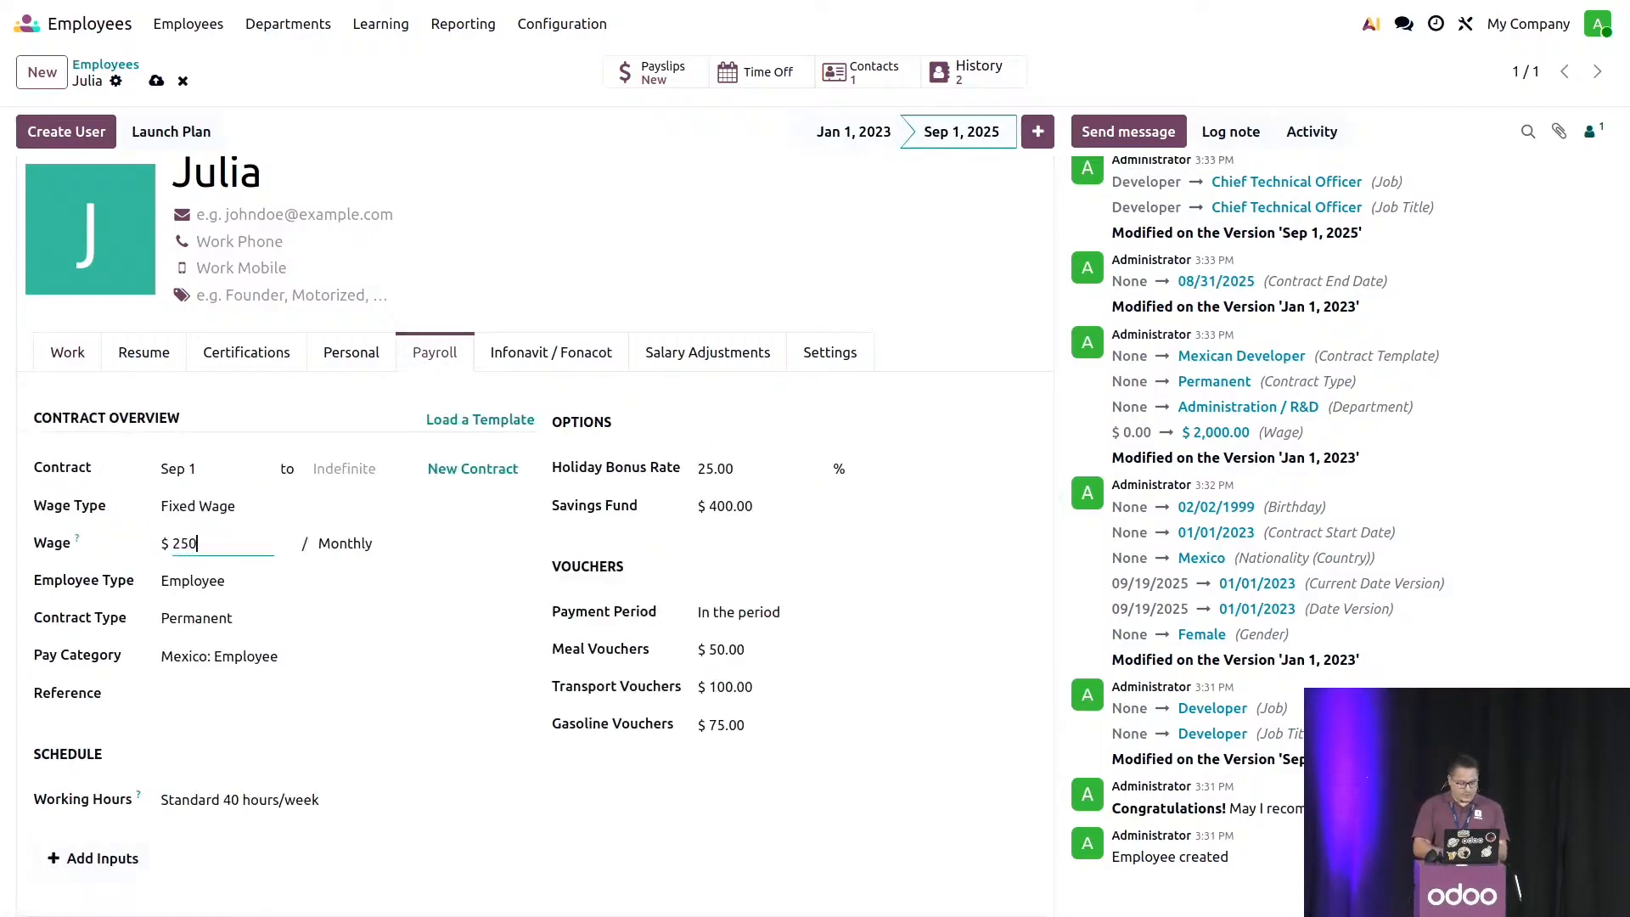
{"action": "left_click", "coordinate": [914, 523]}
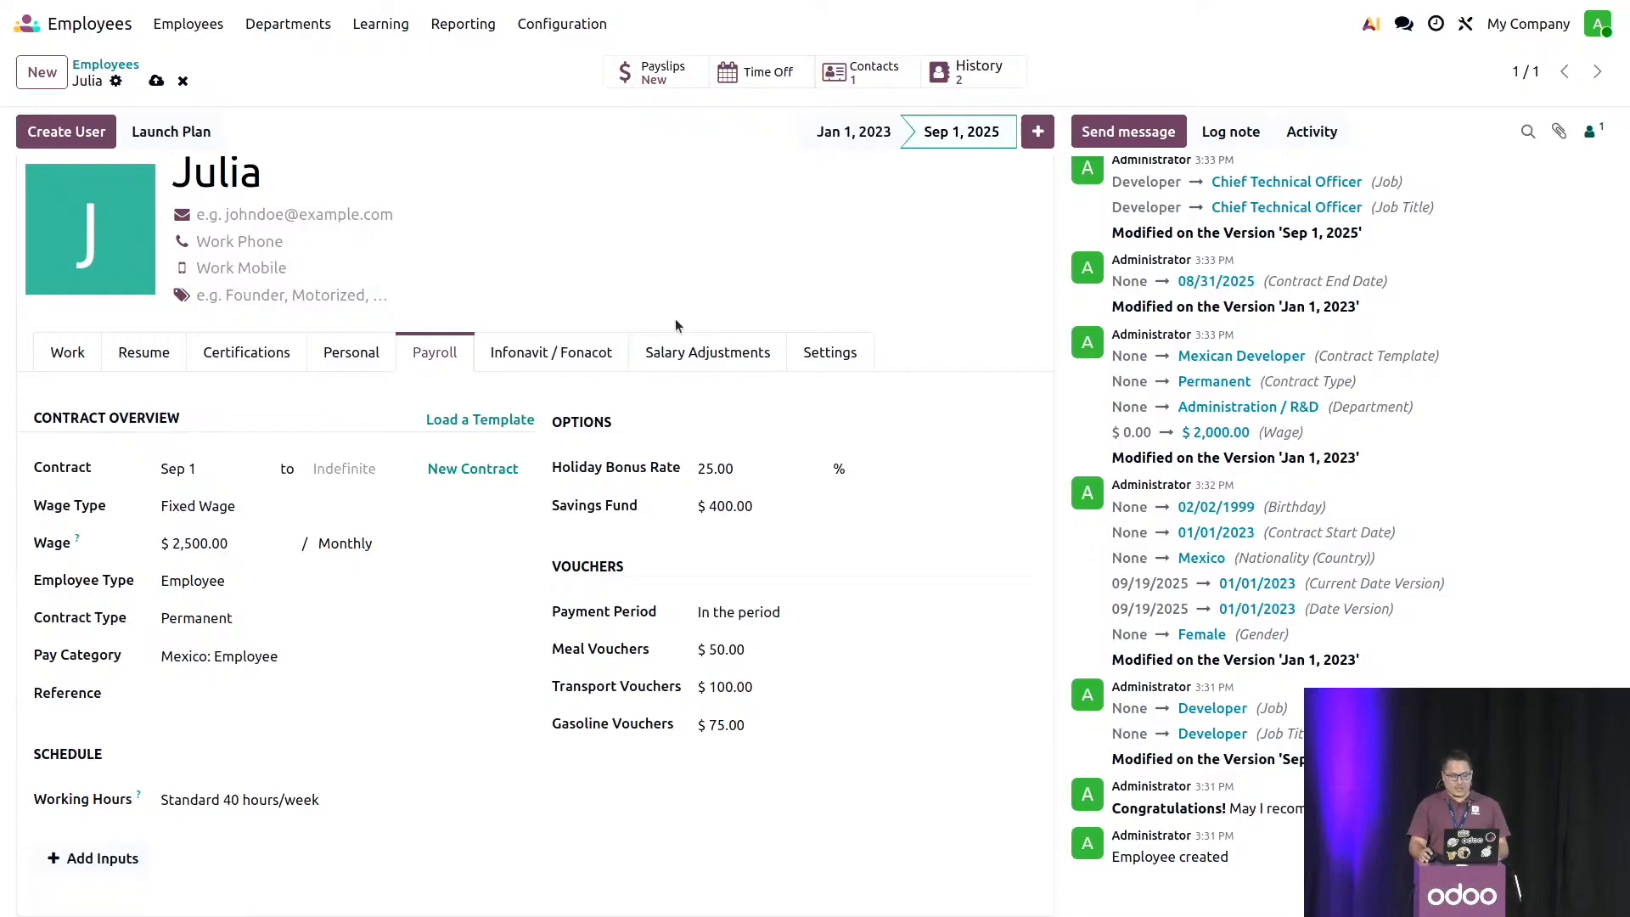
{"action": "left_click", "coordinate": [472, 469]}
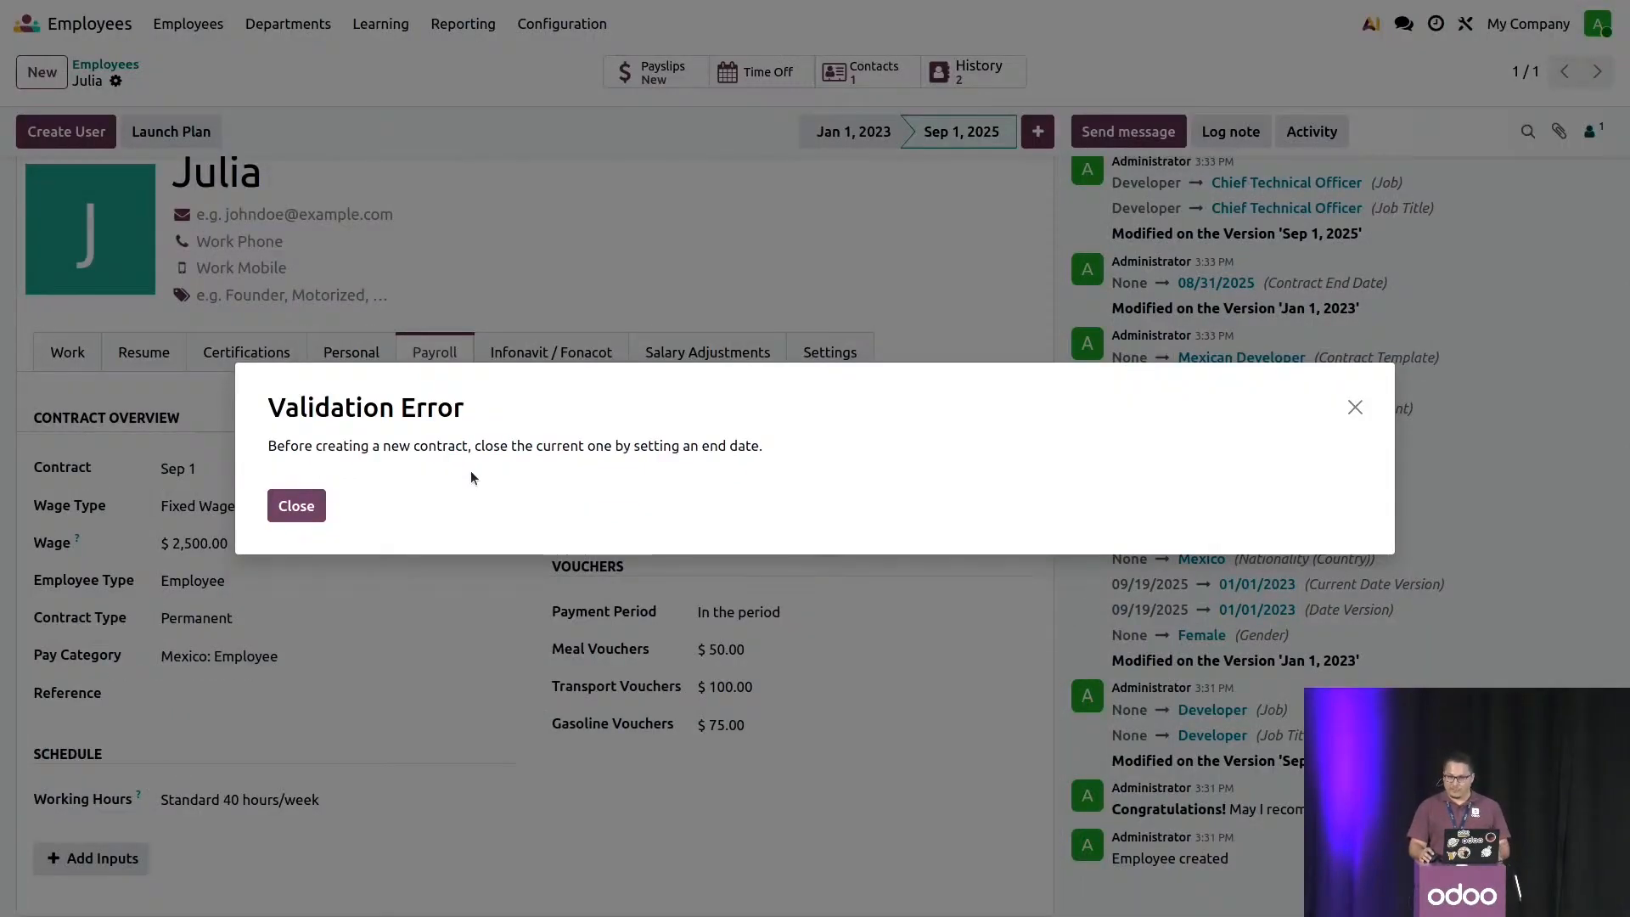
{"action": "left_click", "coordinate": [320, 511]}
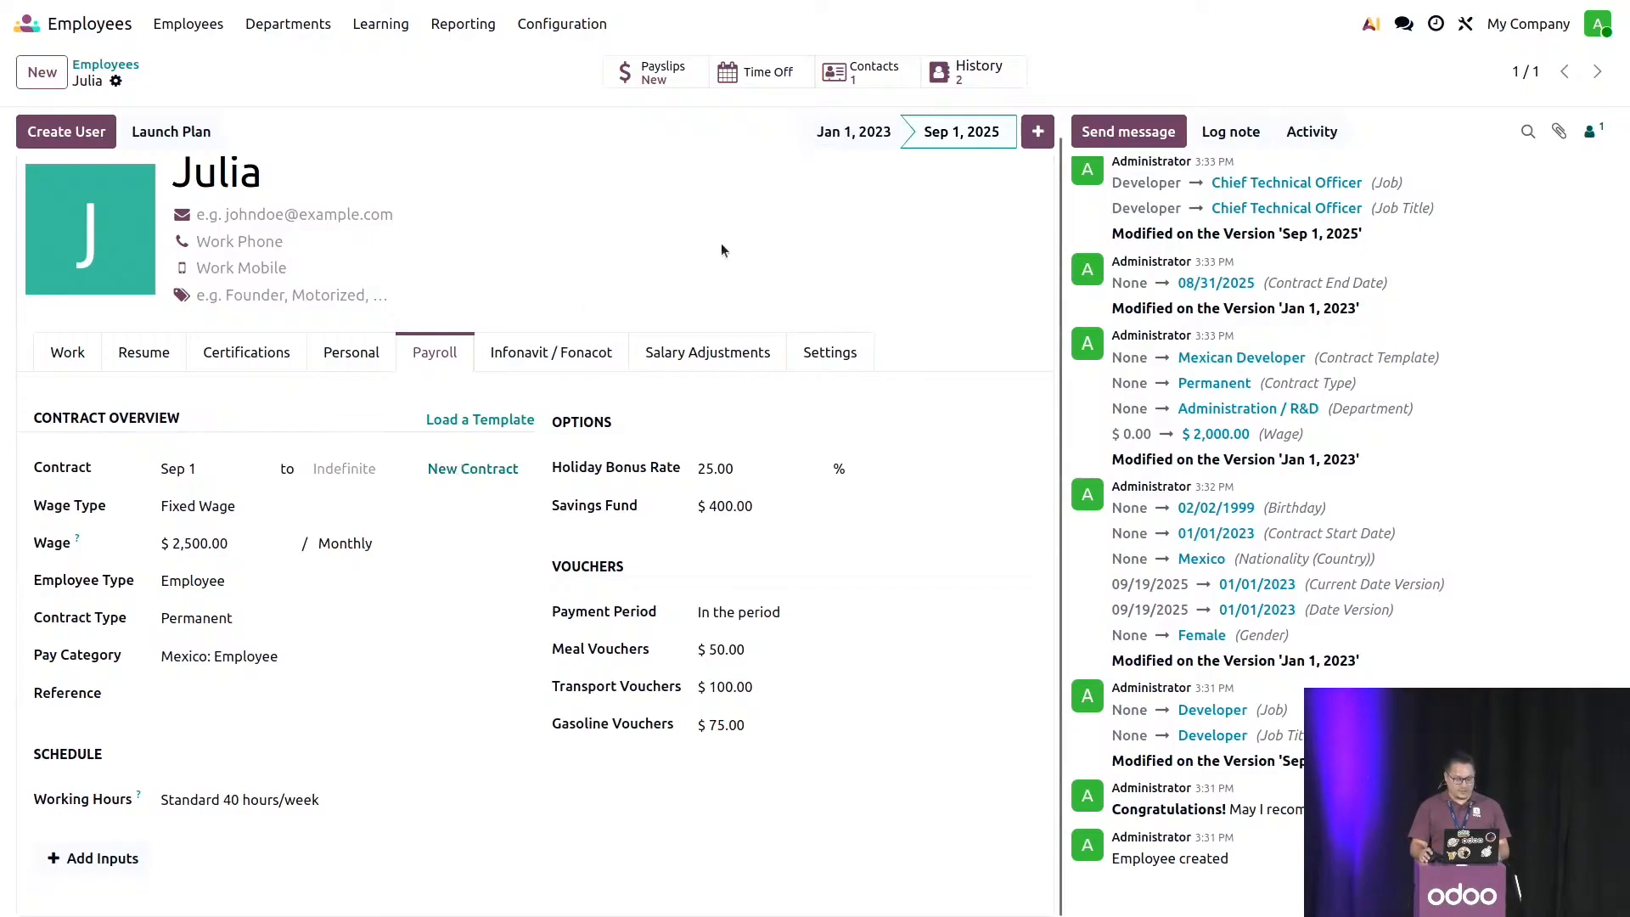
- Create a new contract starting Jan 1, 2022 from the Jan 1, 2023 version's payroll details
{"action": "left_click", "coordinate": [852, 131]}
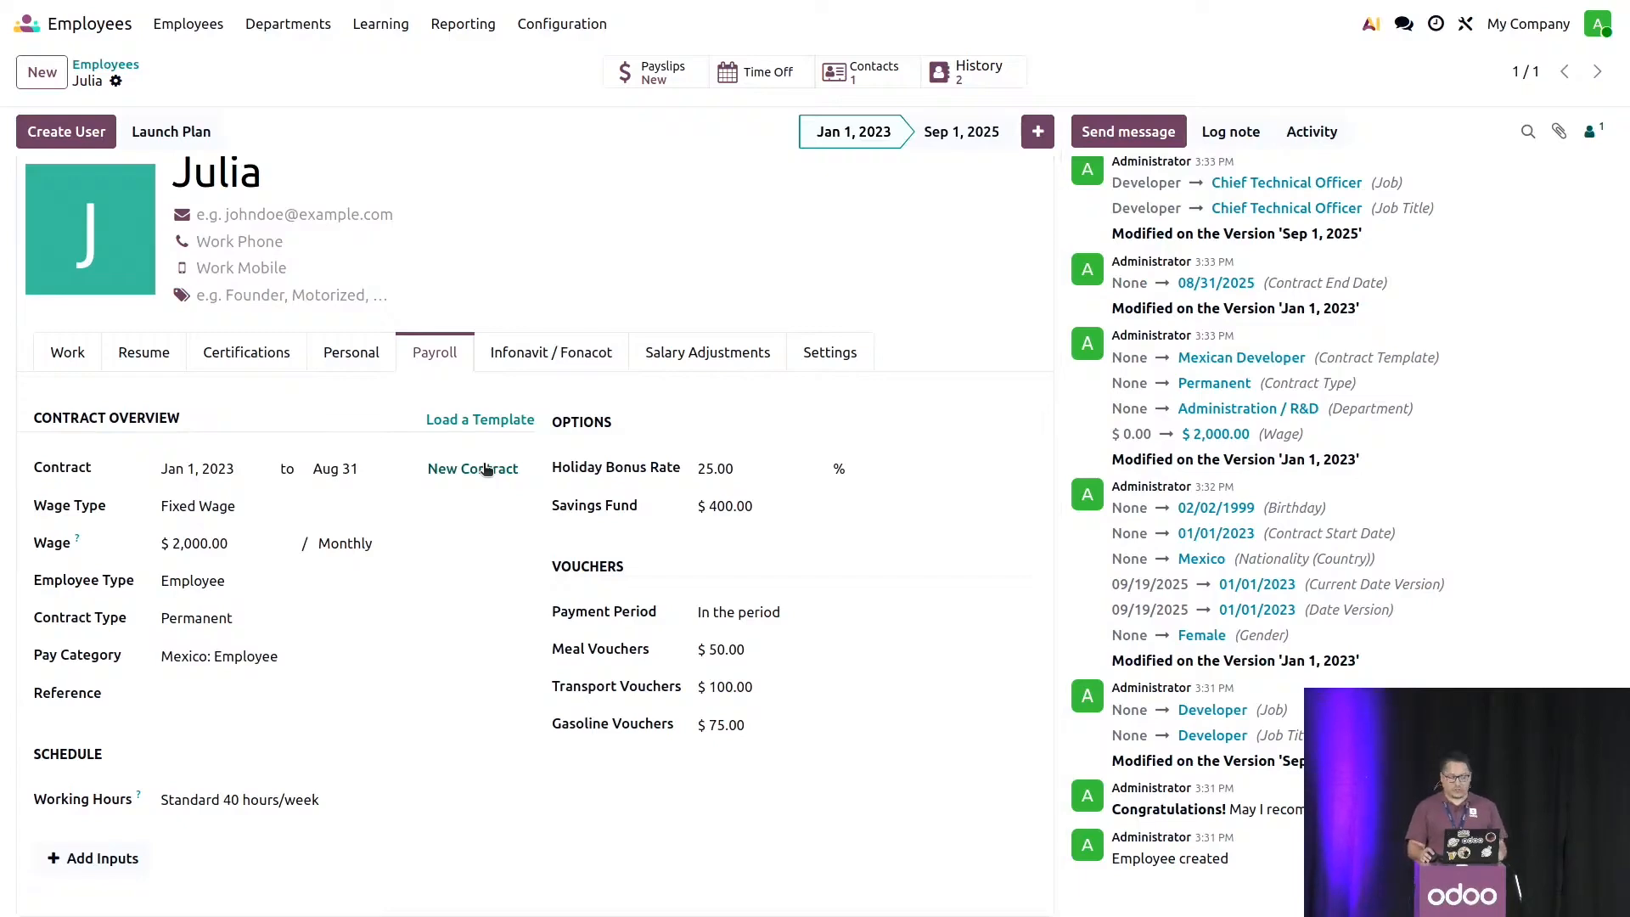
{"action": "left_click", "coordinate": [486, 471]}
{"action": "left_click", "coordinate": [412, 515]}
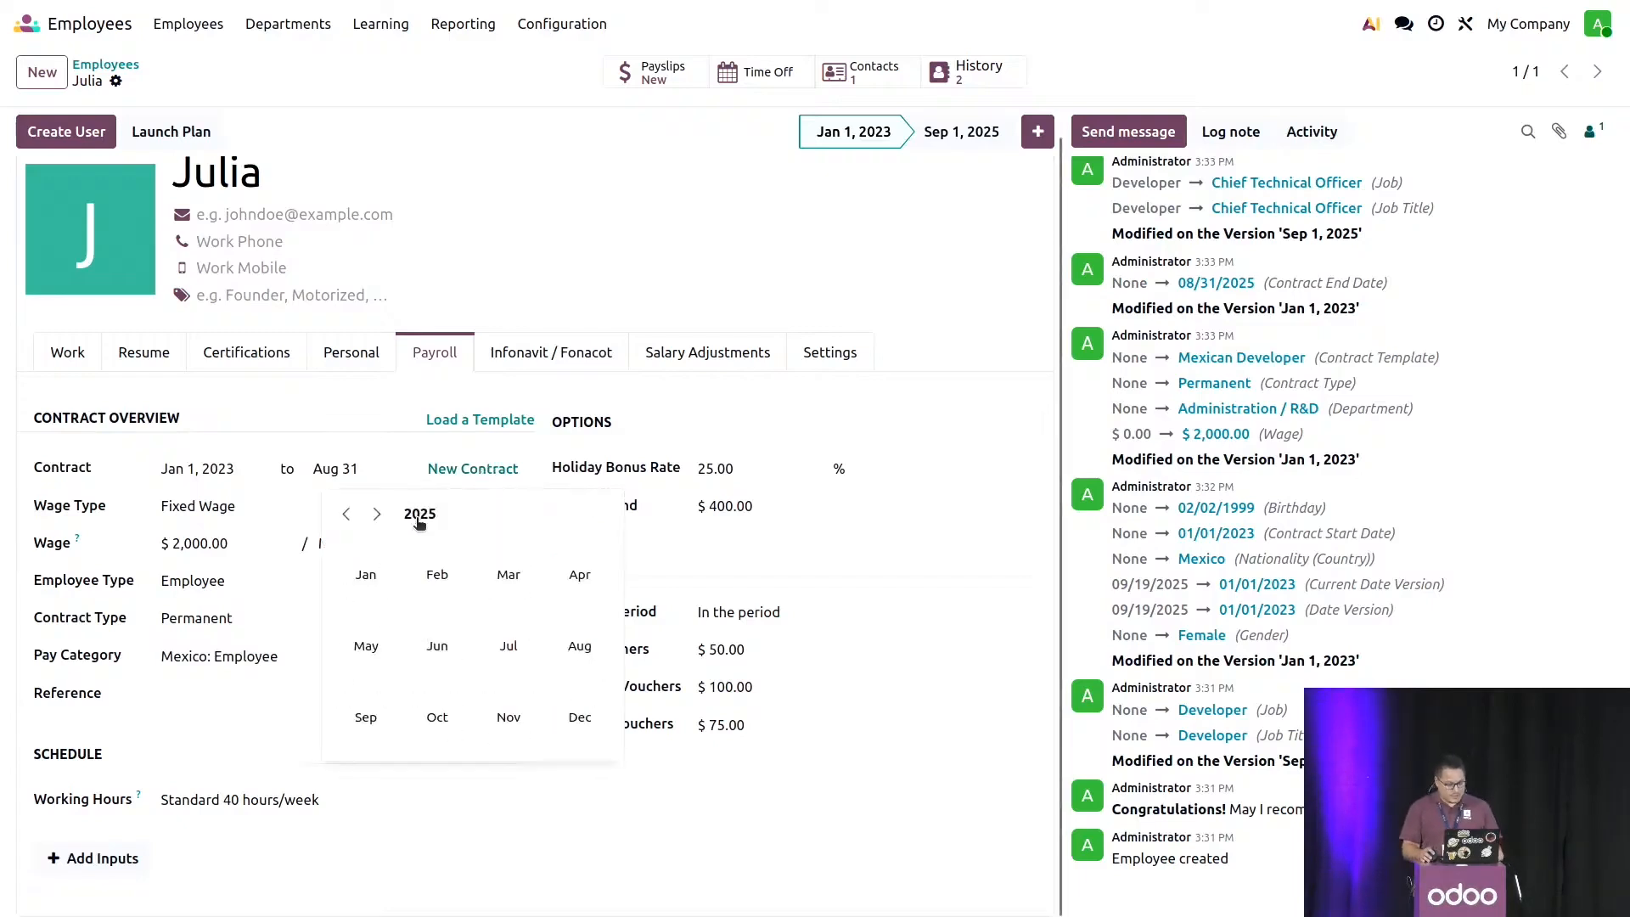
{"action": "left_click", "coordinate": [411, 516]}
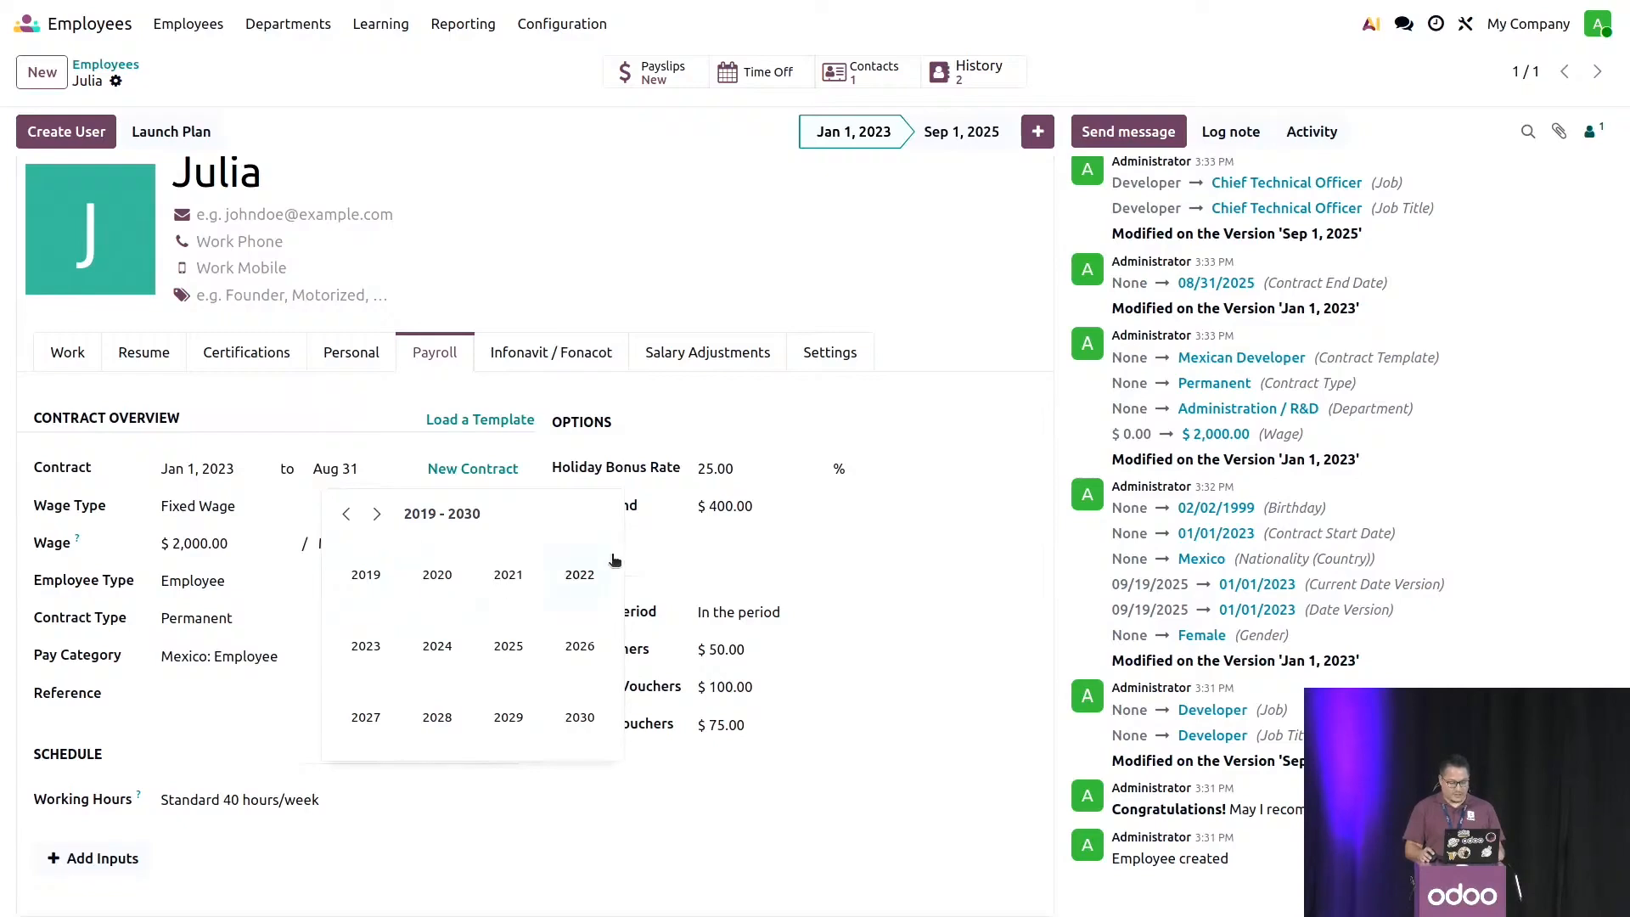
{"action": "left_click", "coordinate": [582, 577]}
{"action": "left_click", "coordinate": [390, 586]}
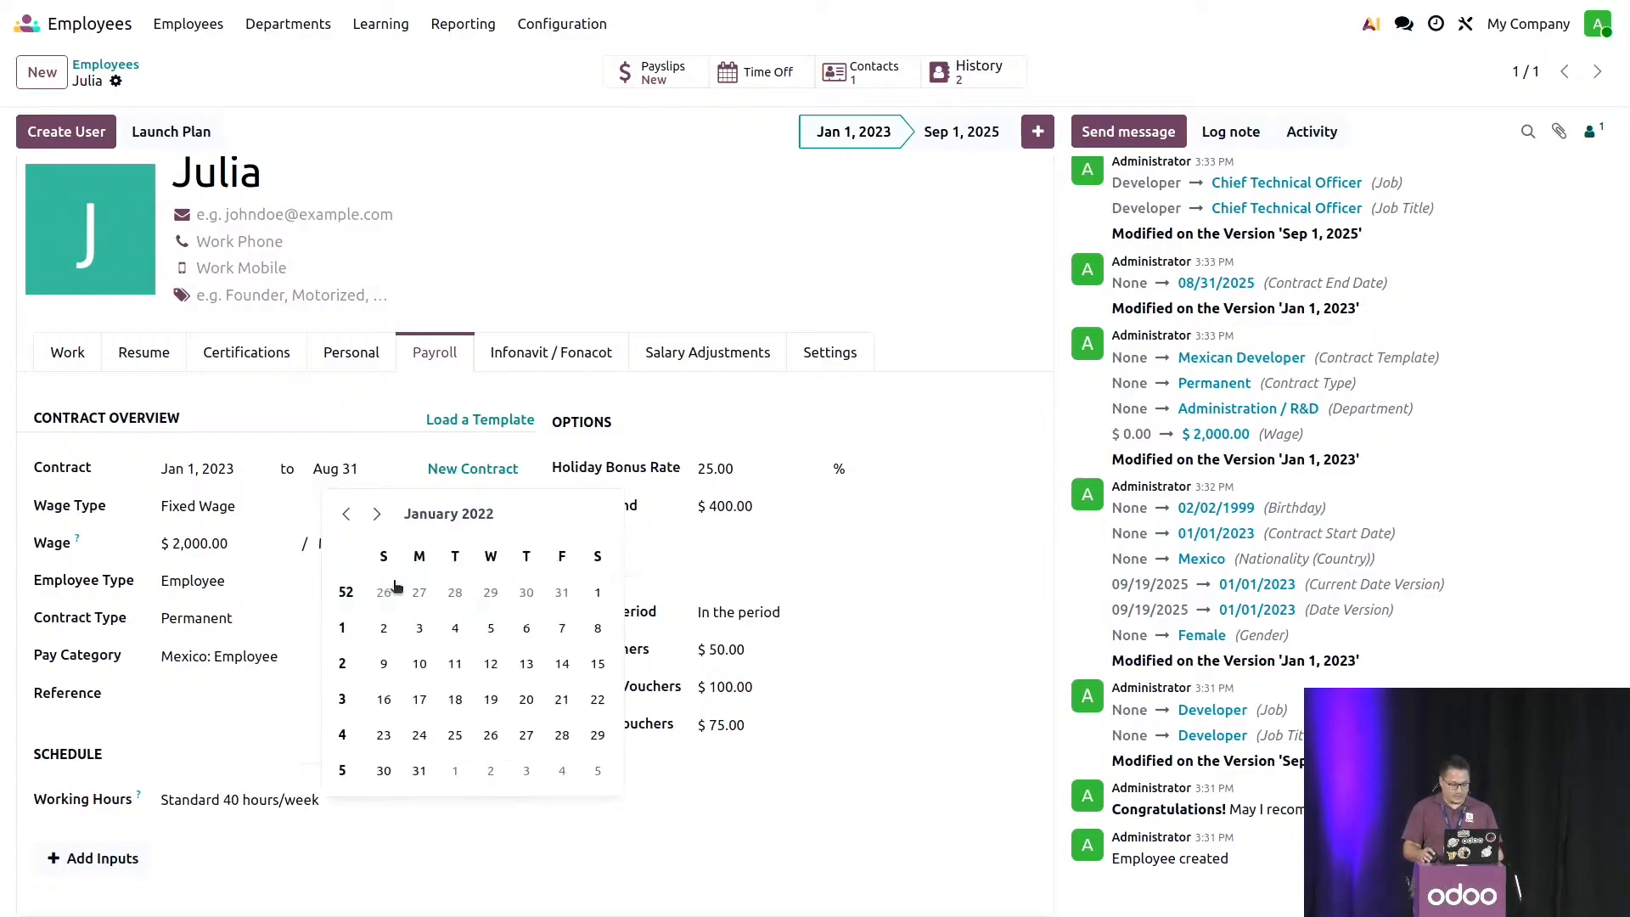
{"action": "left_click", "coordinate": [594, 592]}
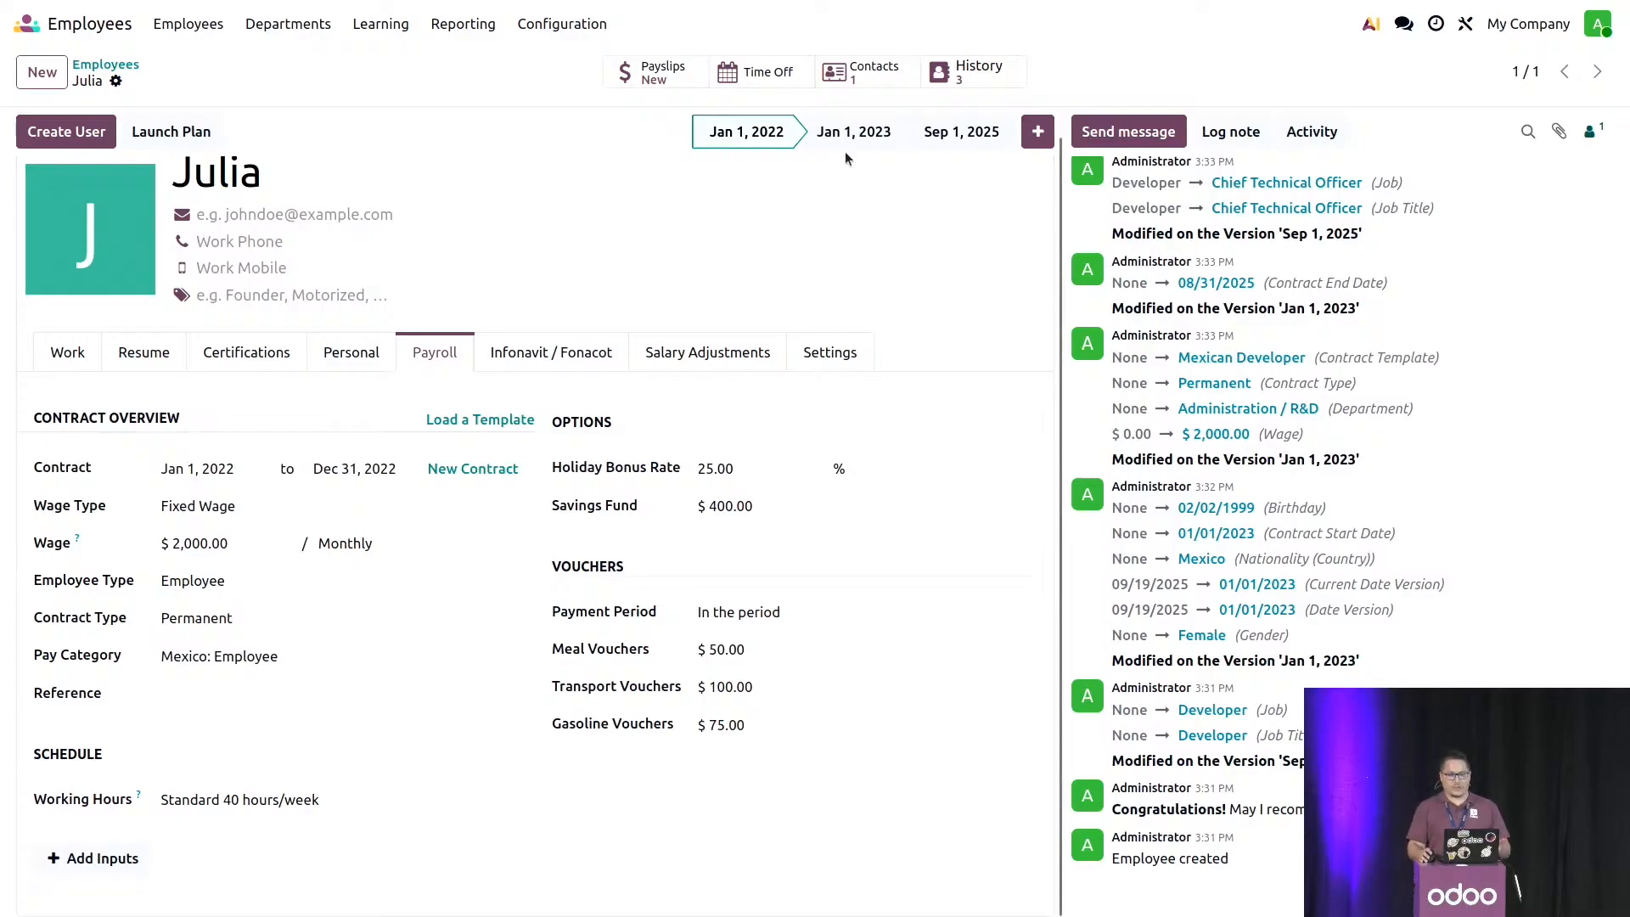
- Set the end date of the Jan 1, 2022 contract to Nov 30, 2022 and switch to the Jan 1, 2023 version
{"action": "left_click", "coordinate": [352, 469]}
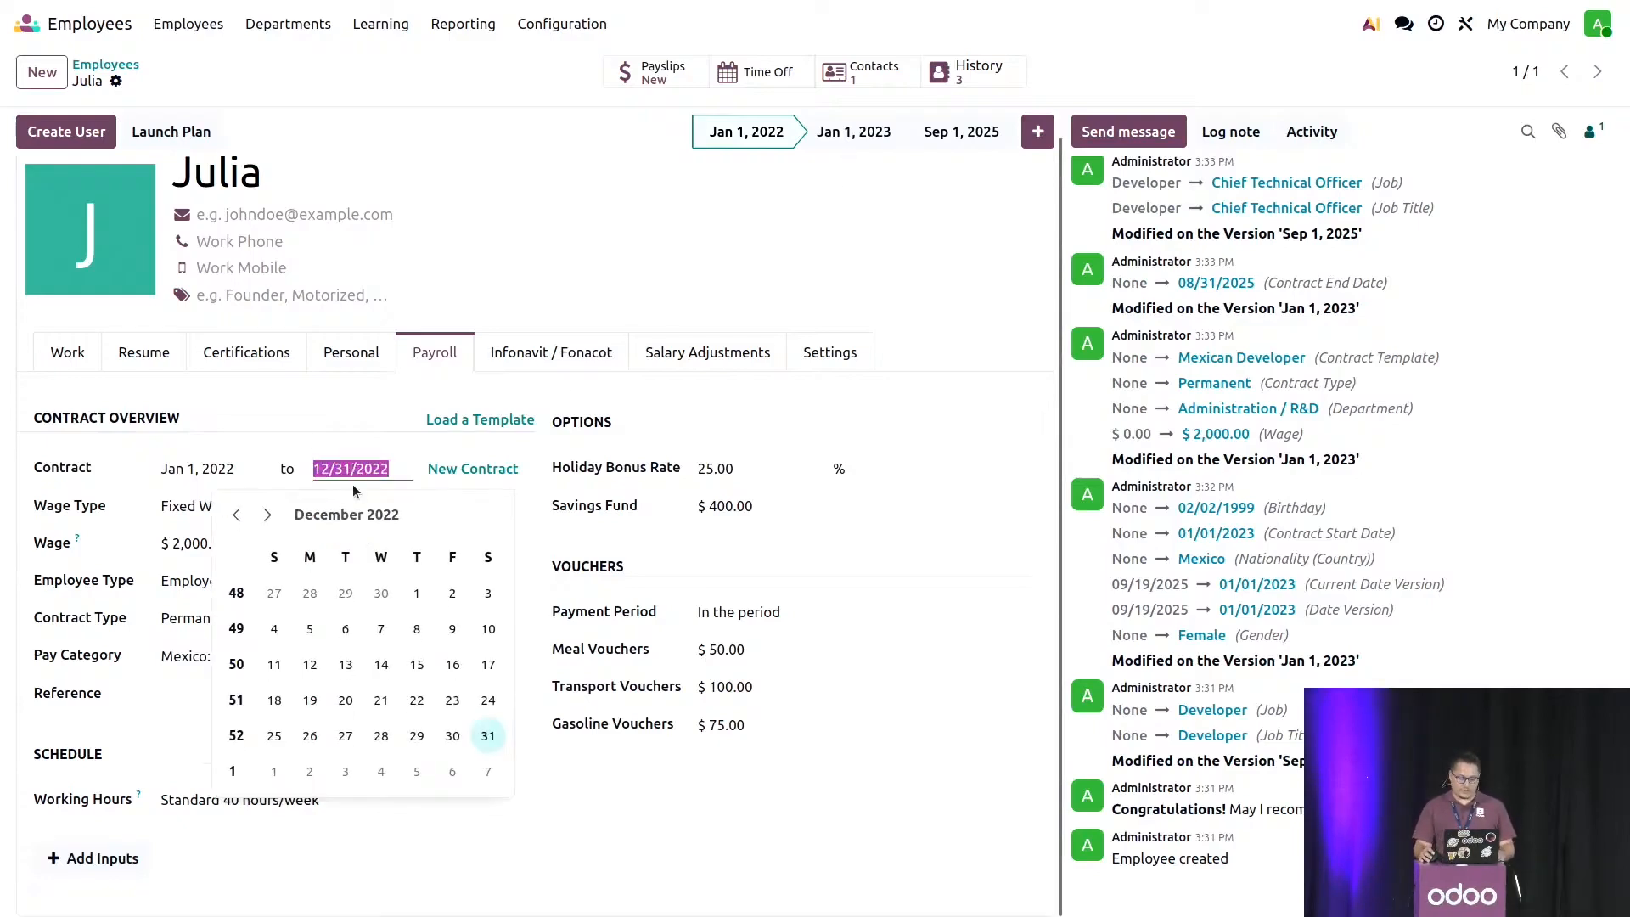
{"action": "left_click", "coordinate": [234, 515]}
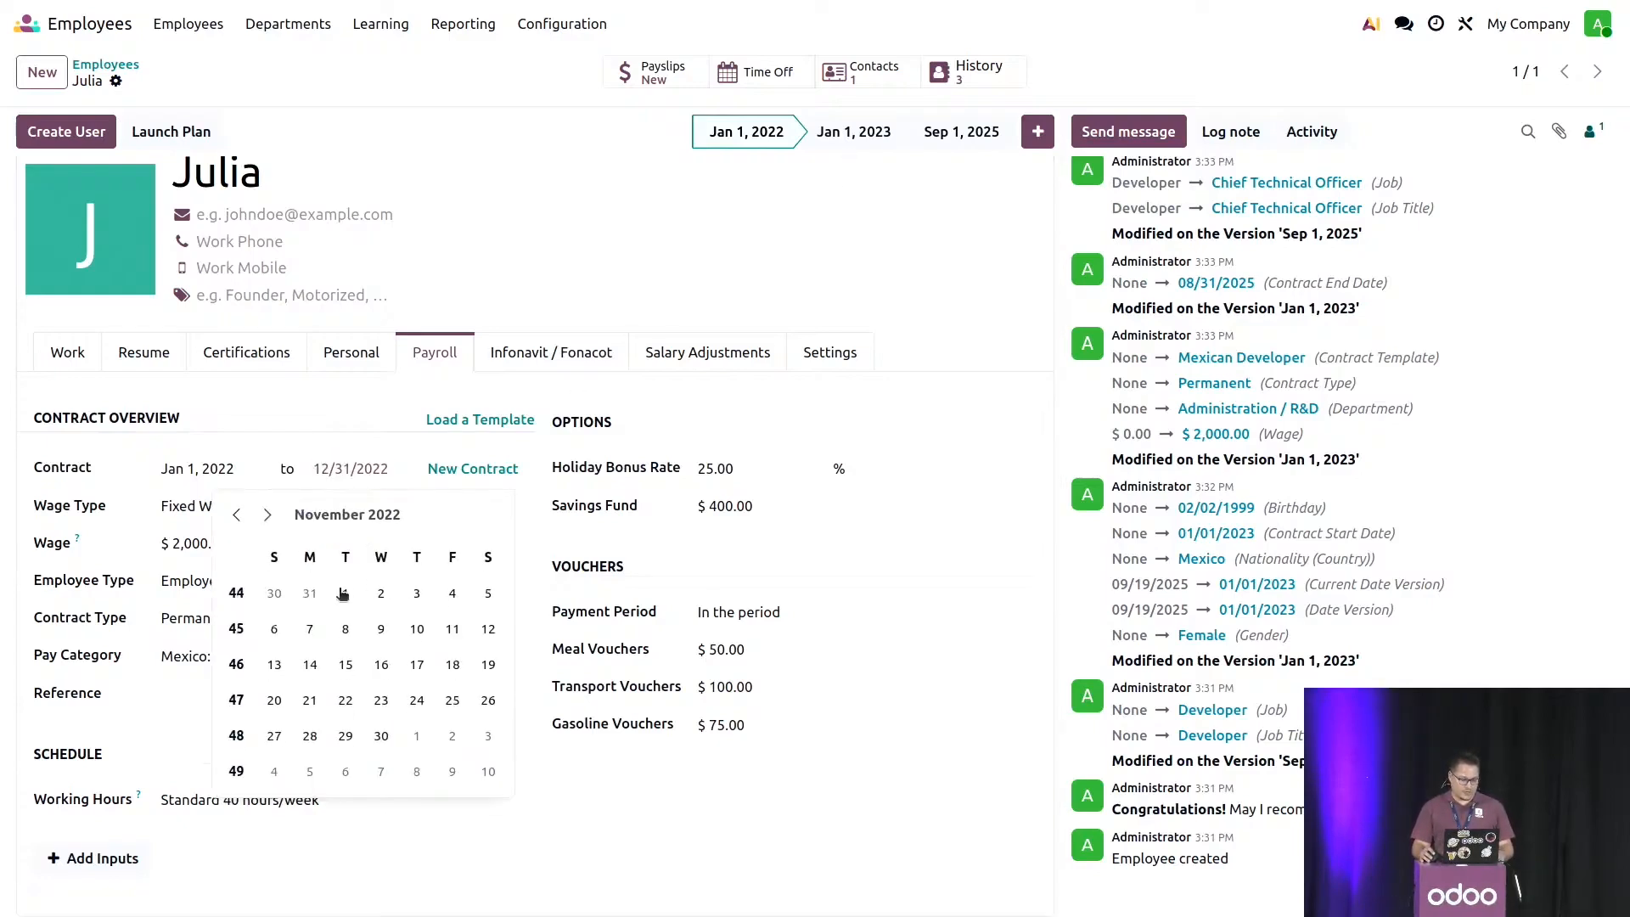
{"action": "left_click", "coordinate": [381, 735]}
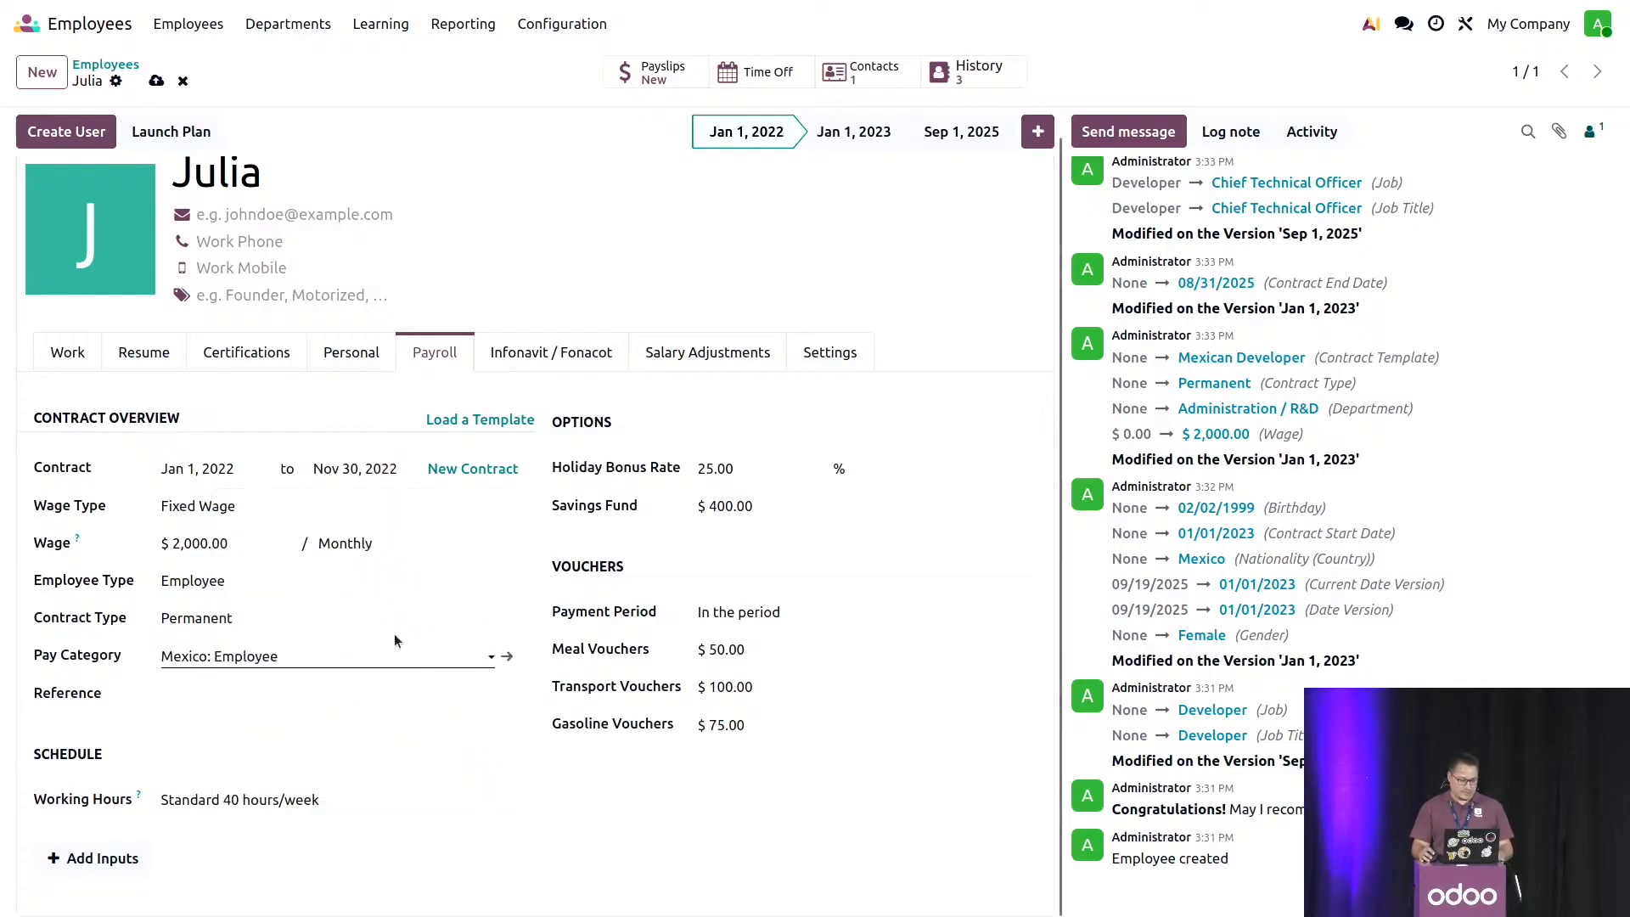
{"action": "left_click", "coordinate": [829, 143]}
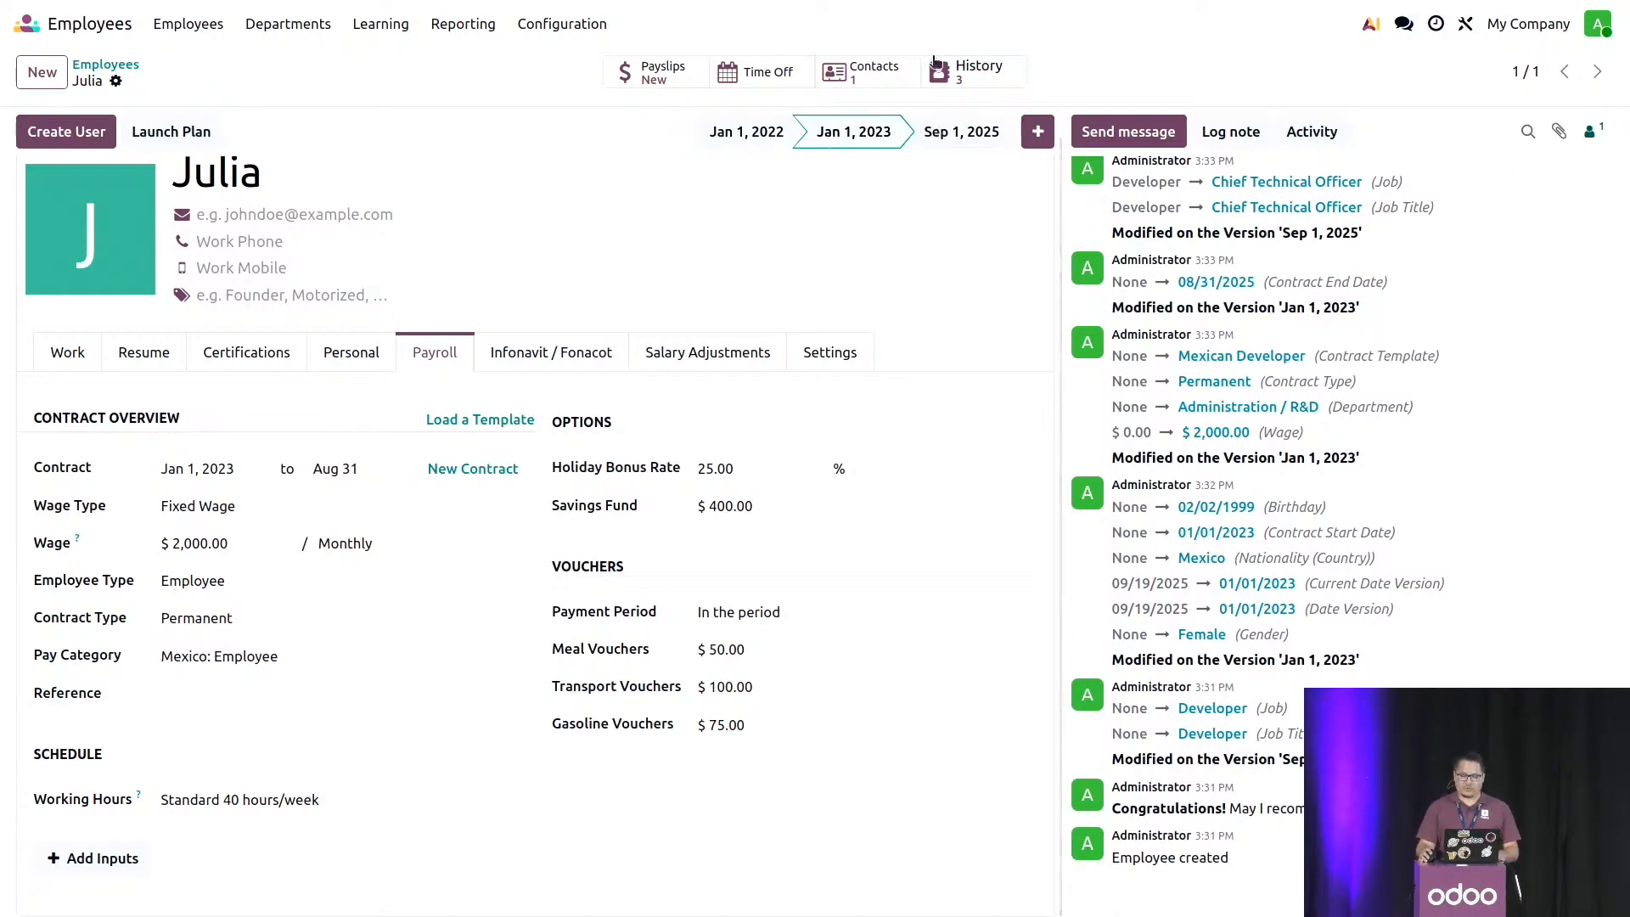
- Open the employee's version history and add the Wage column to the list
{"action": "left_click", "coordinate": [984, 88]}
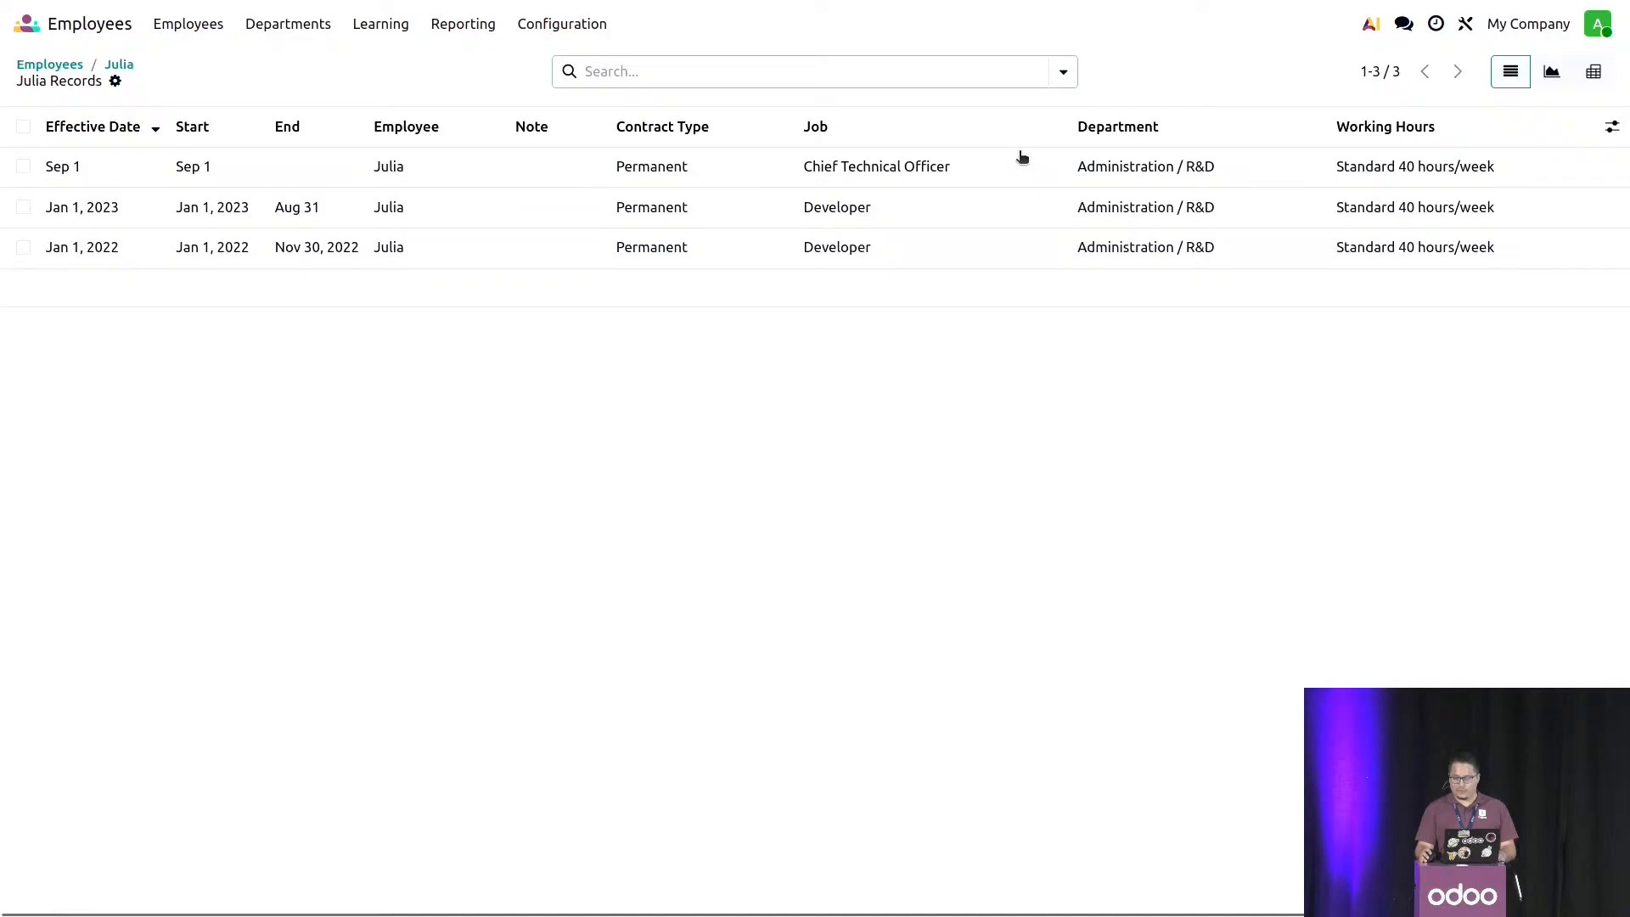
{"action": "left_click", "coordinate": [1612, 127]}
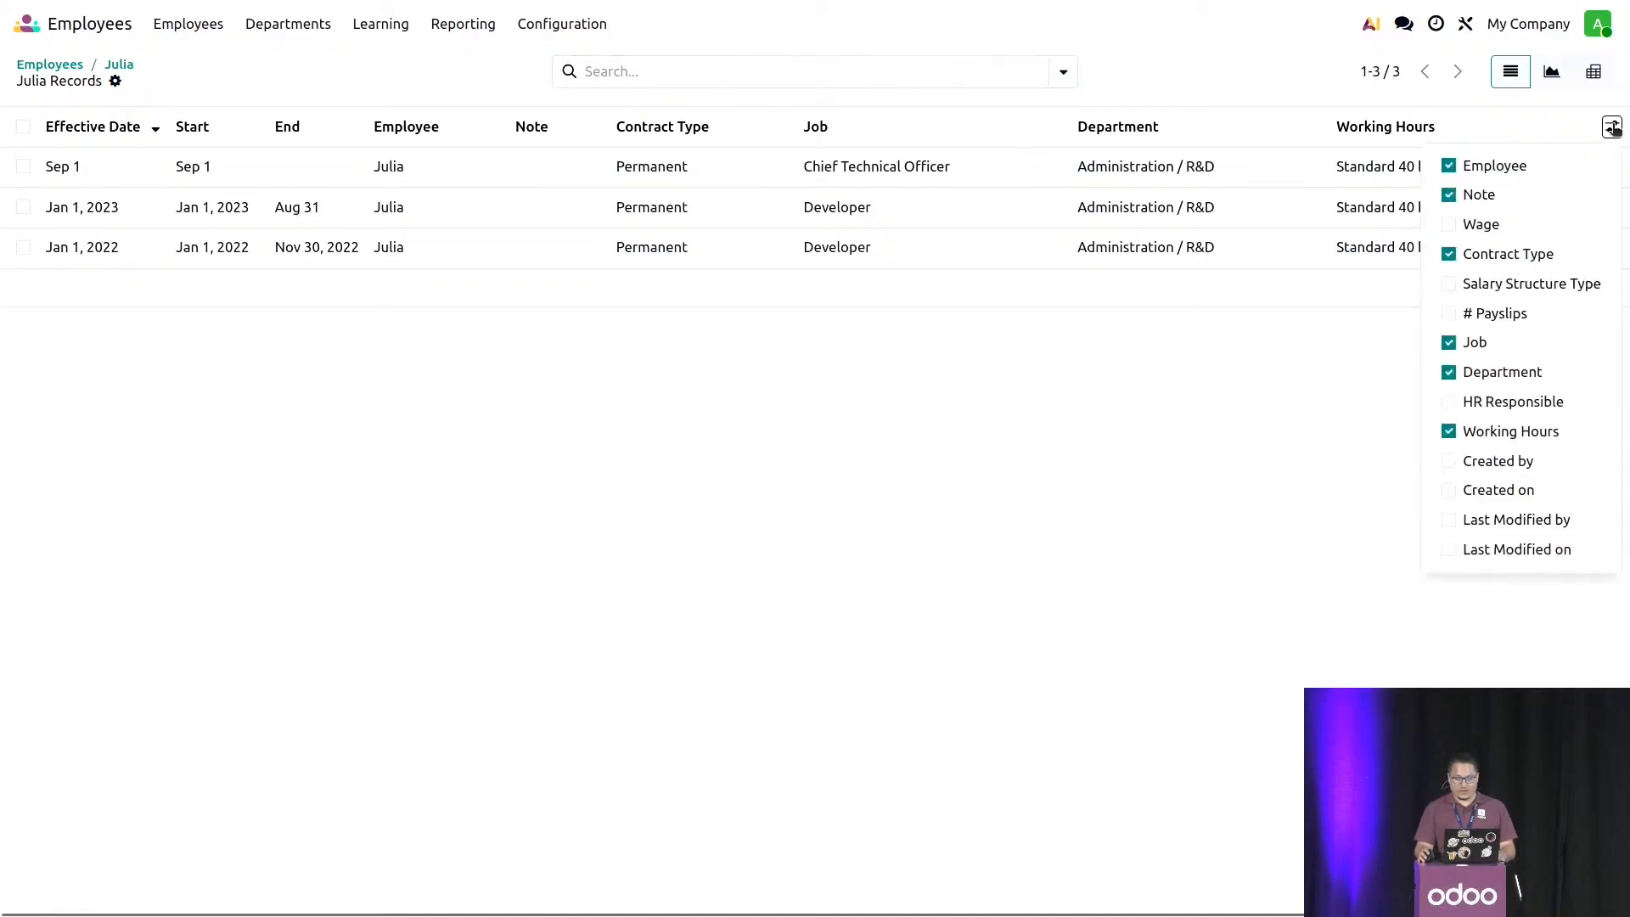
{"action": "left_click", "coordinate": [1457, 225]}
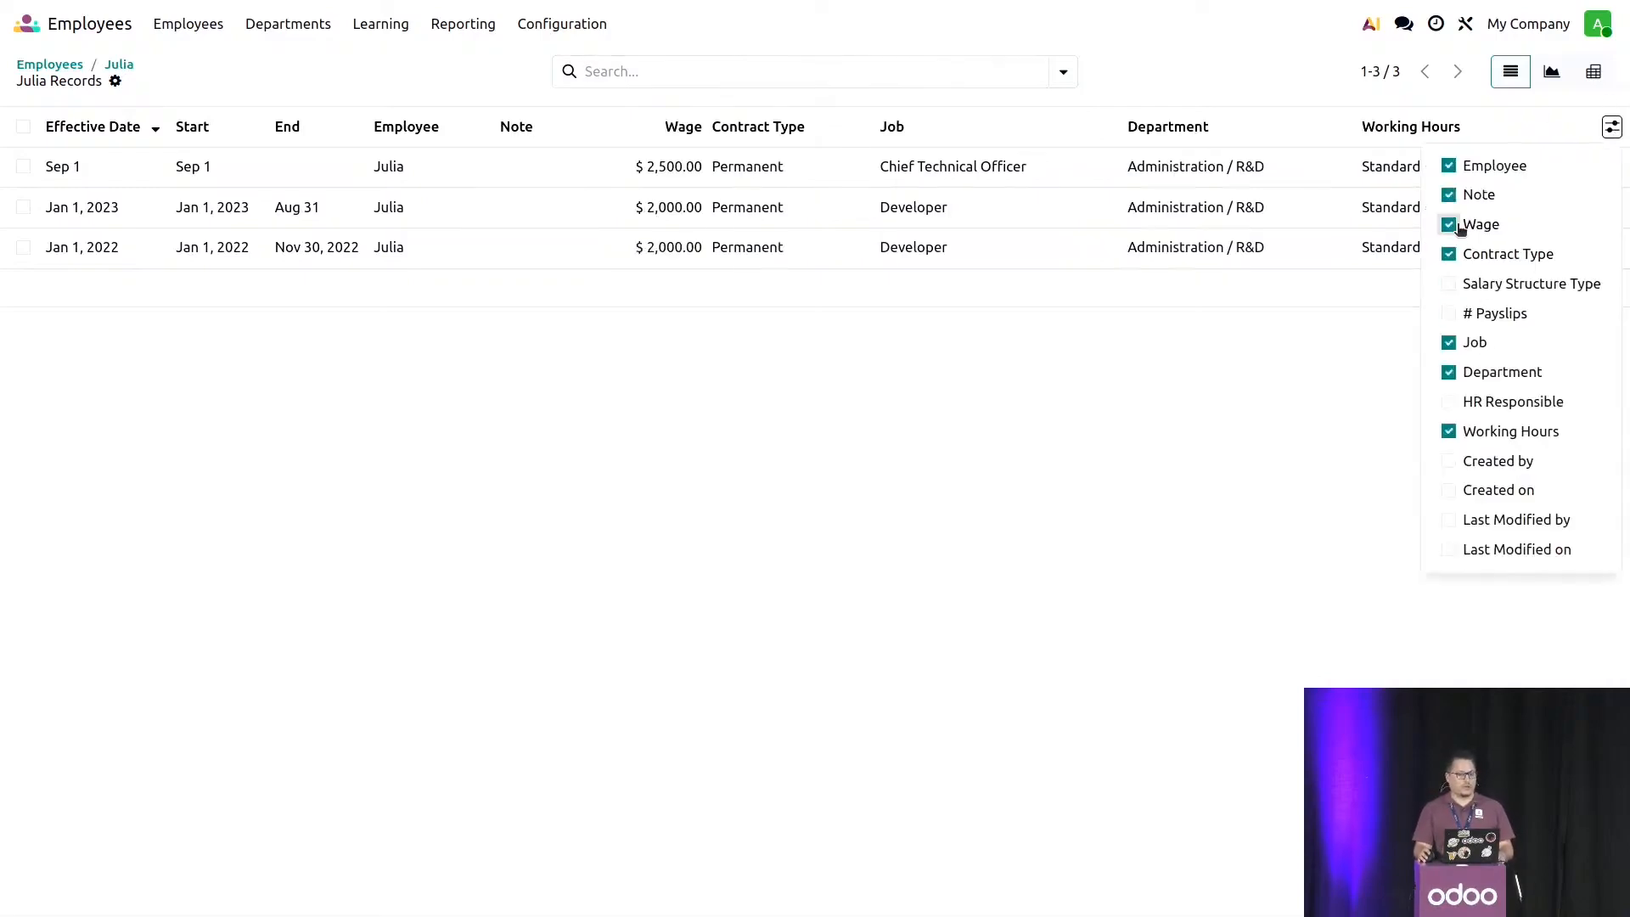
{"action": "left_click", "coordinate": [1103, 373]}
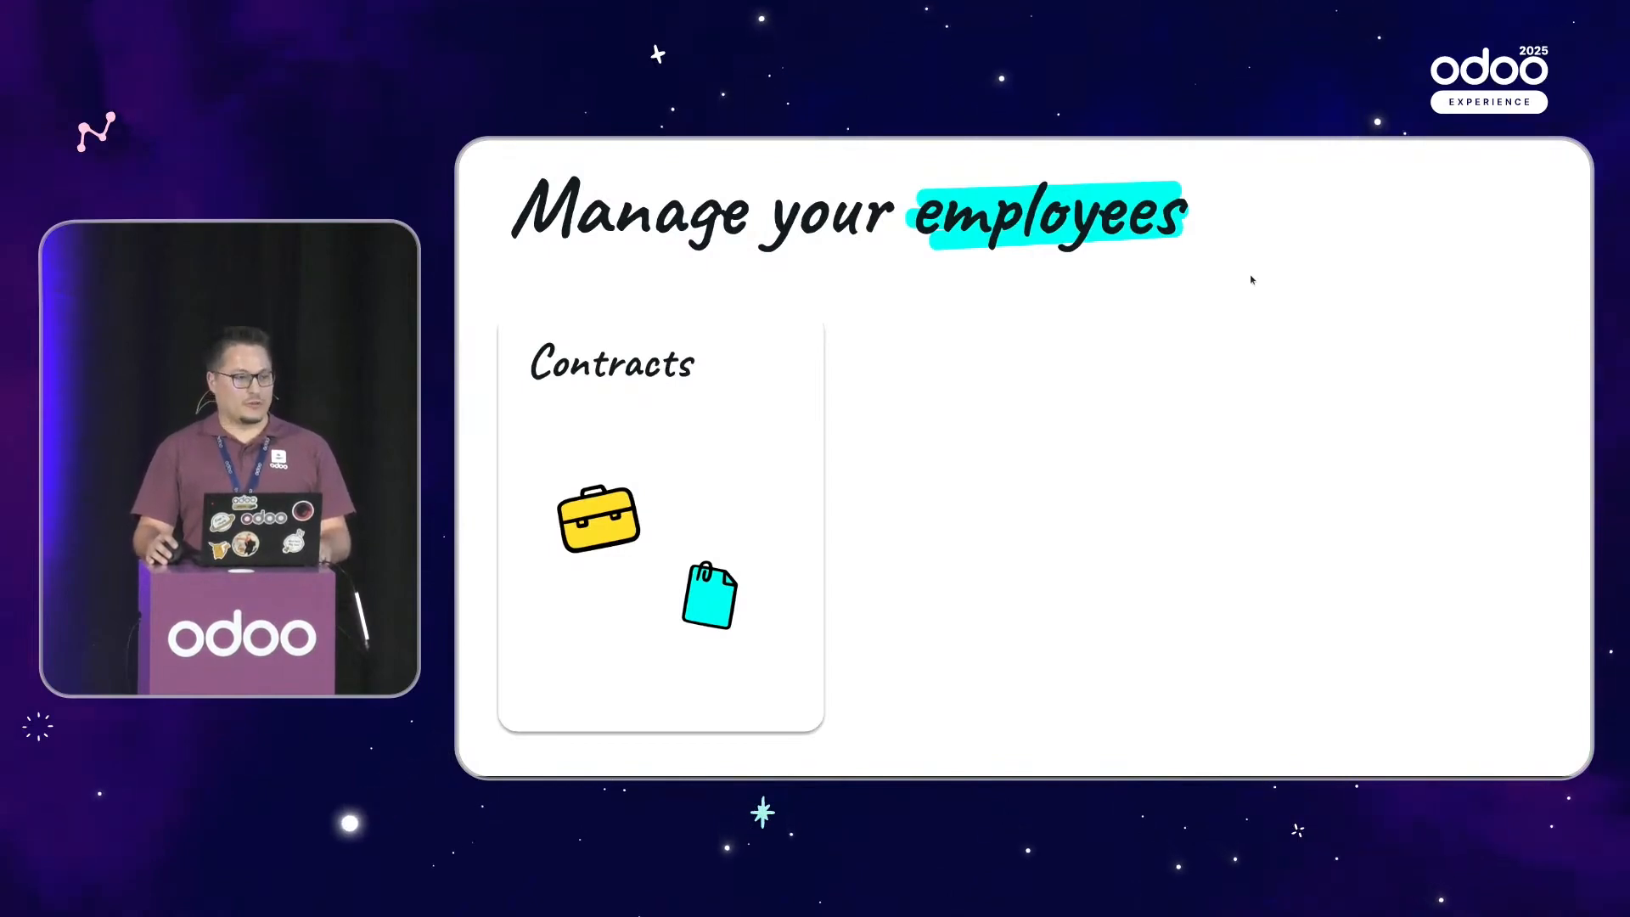
{"action": "key", "text": "Right"}
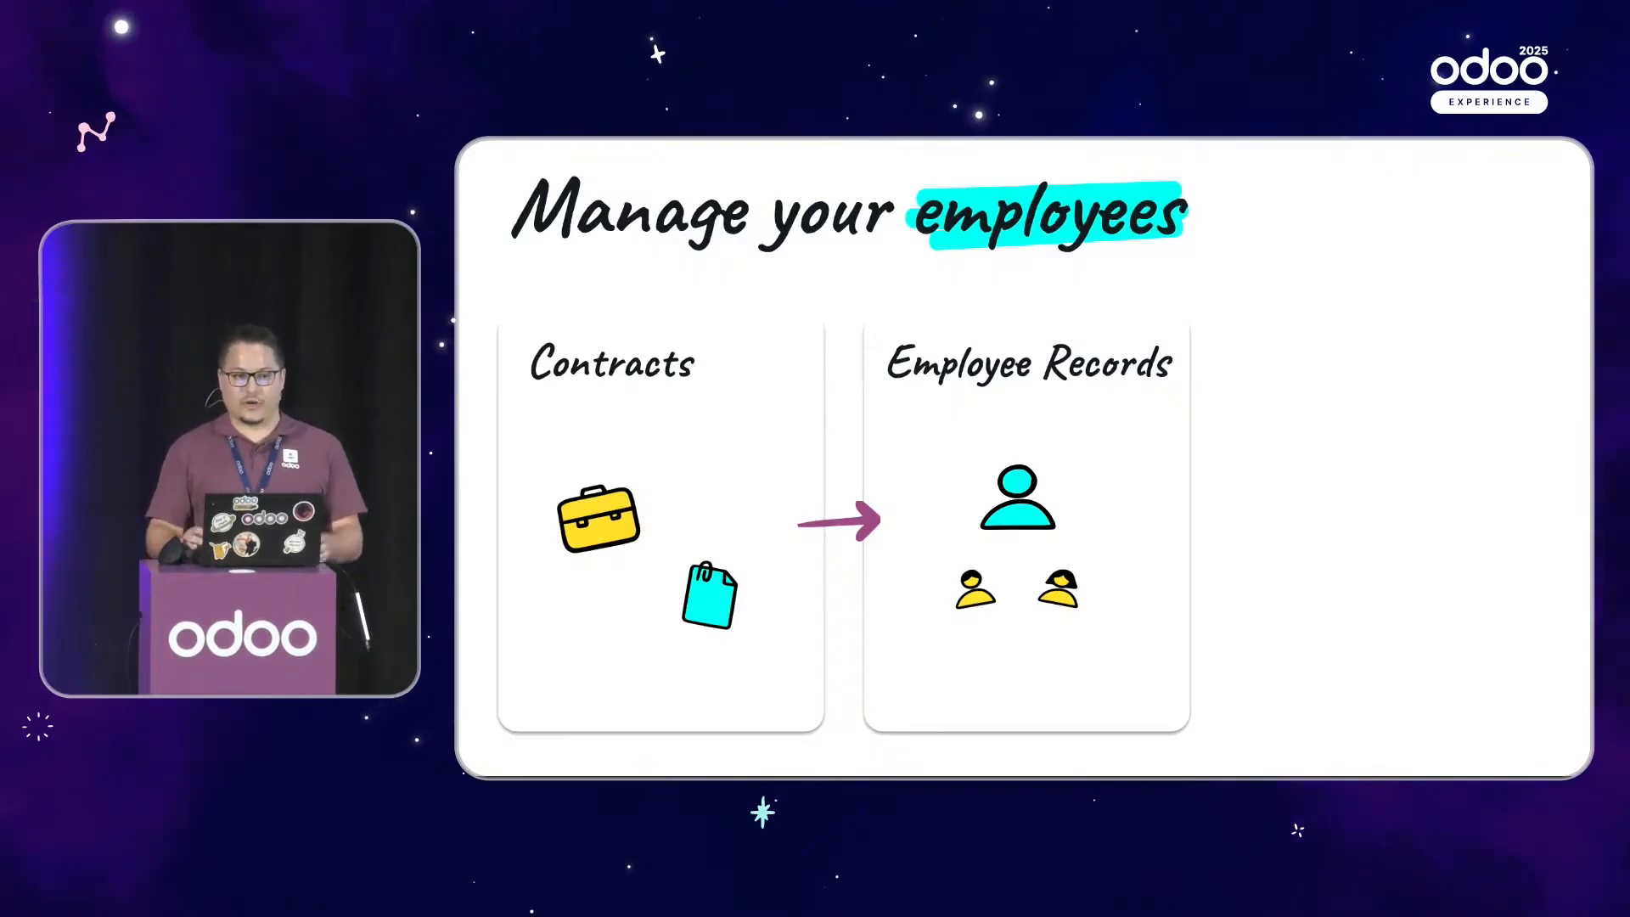
{"action": "key", "text": "ctrl+alt+Right"}
{"action": "key", "text": "ctrl+alt+Left"}
{"action": "key", "text": "ctrl+alt+Left"}
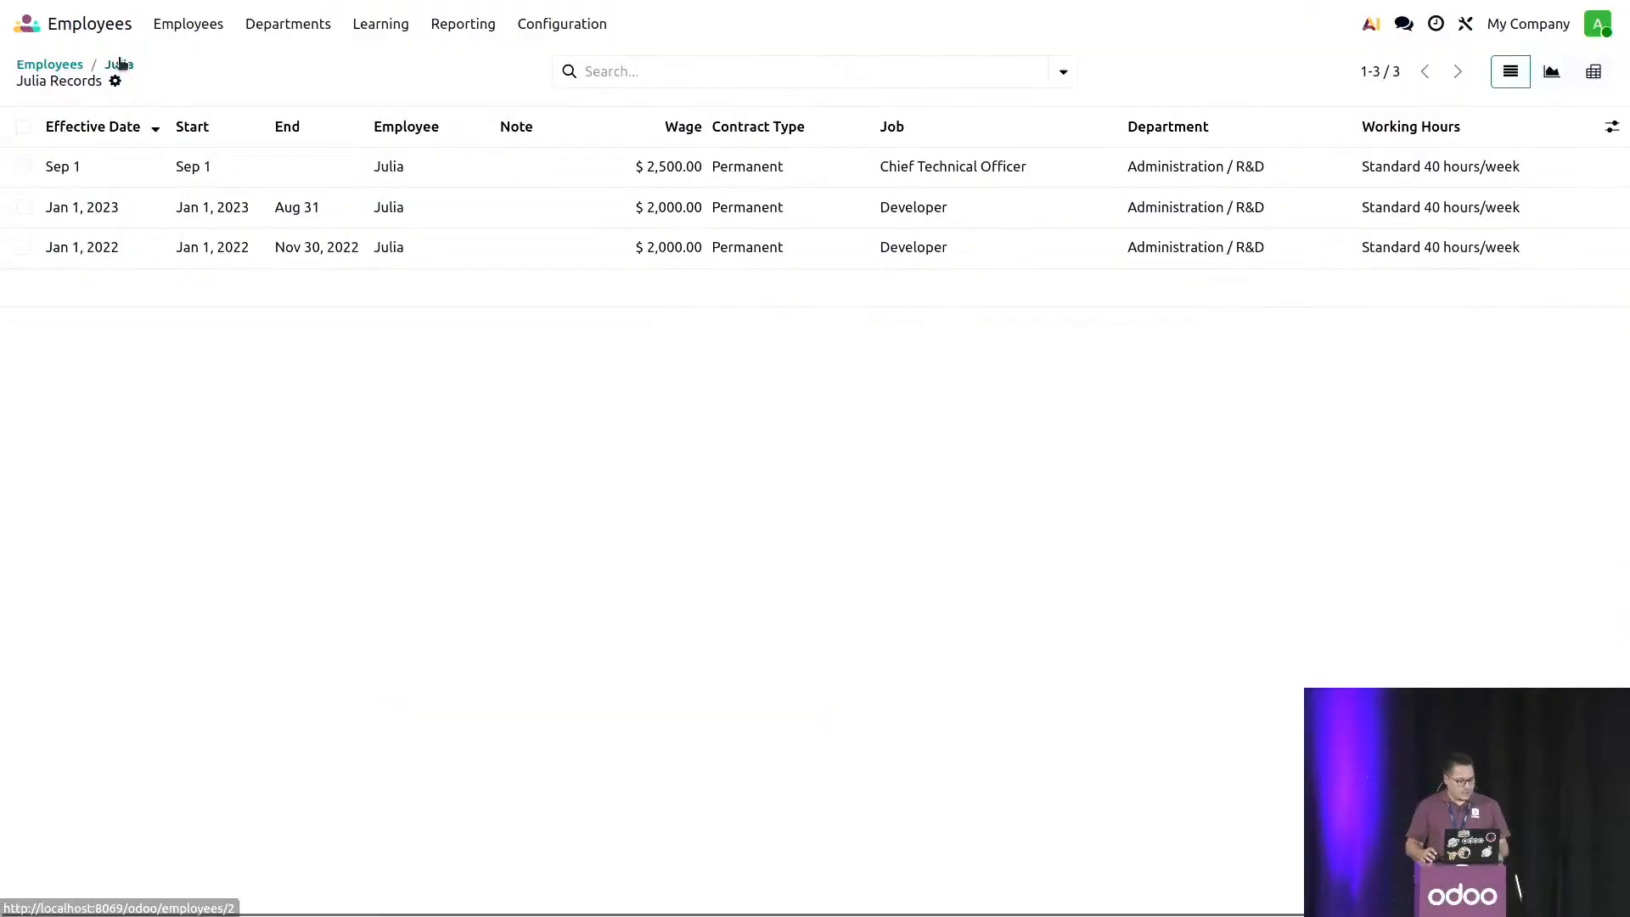
- Reopen the employee's record from the employee list and go to the family section of the personal details
{"action": "left_click", "coordinate": [121, 63]}
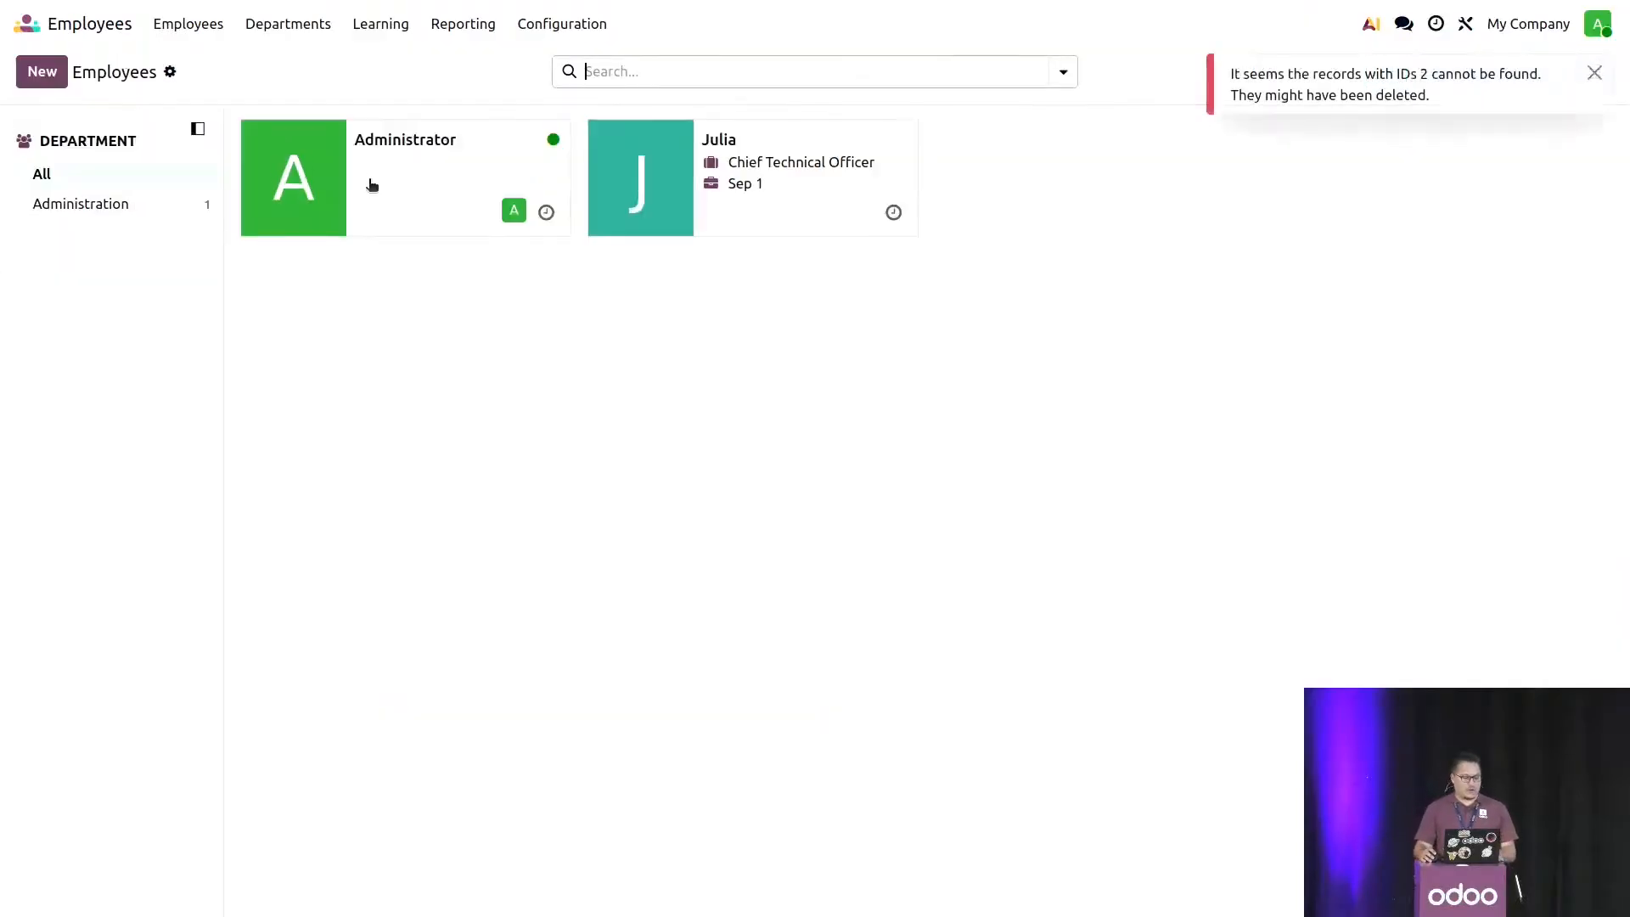
{"action": "left_click", "coordinate": [765, 197]}
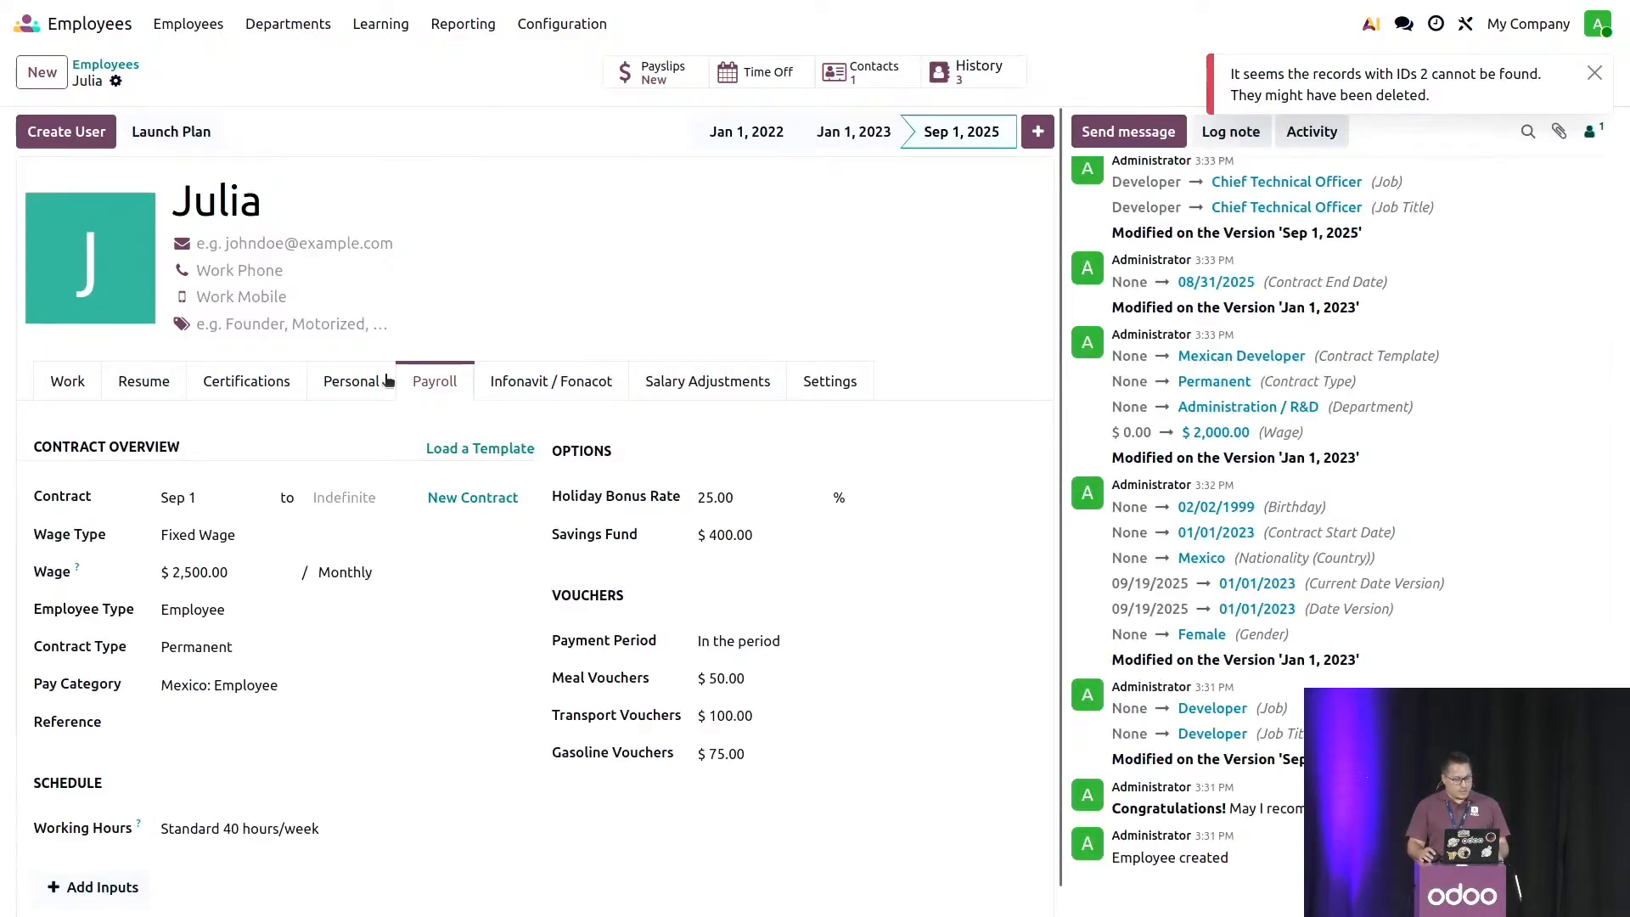
{"action": "scroll", "coordinate": [382, 400], "scroll_direction": "down", "scroll_amount": 1}
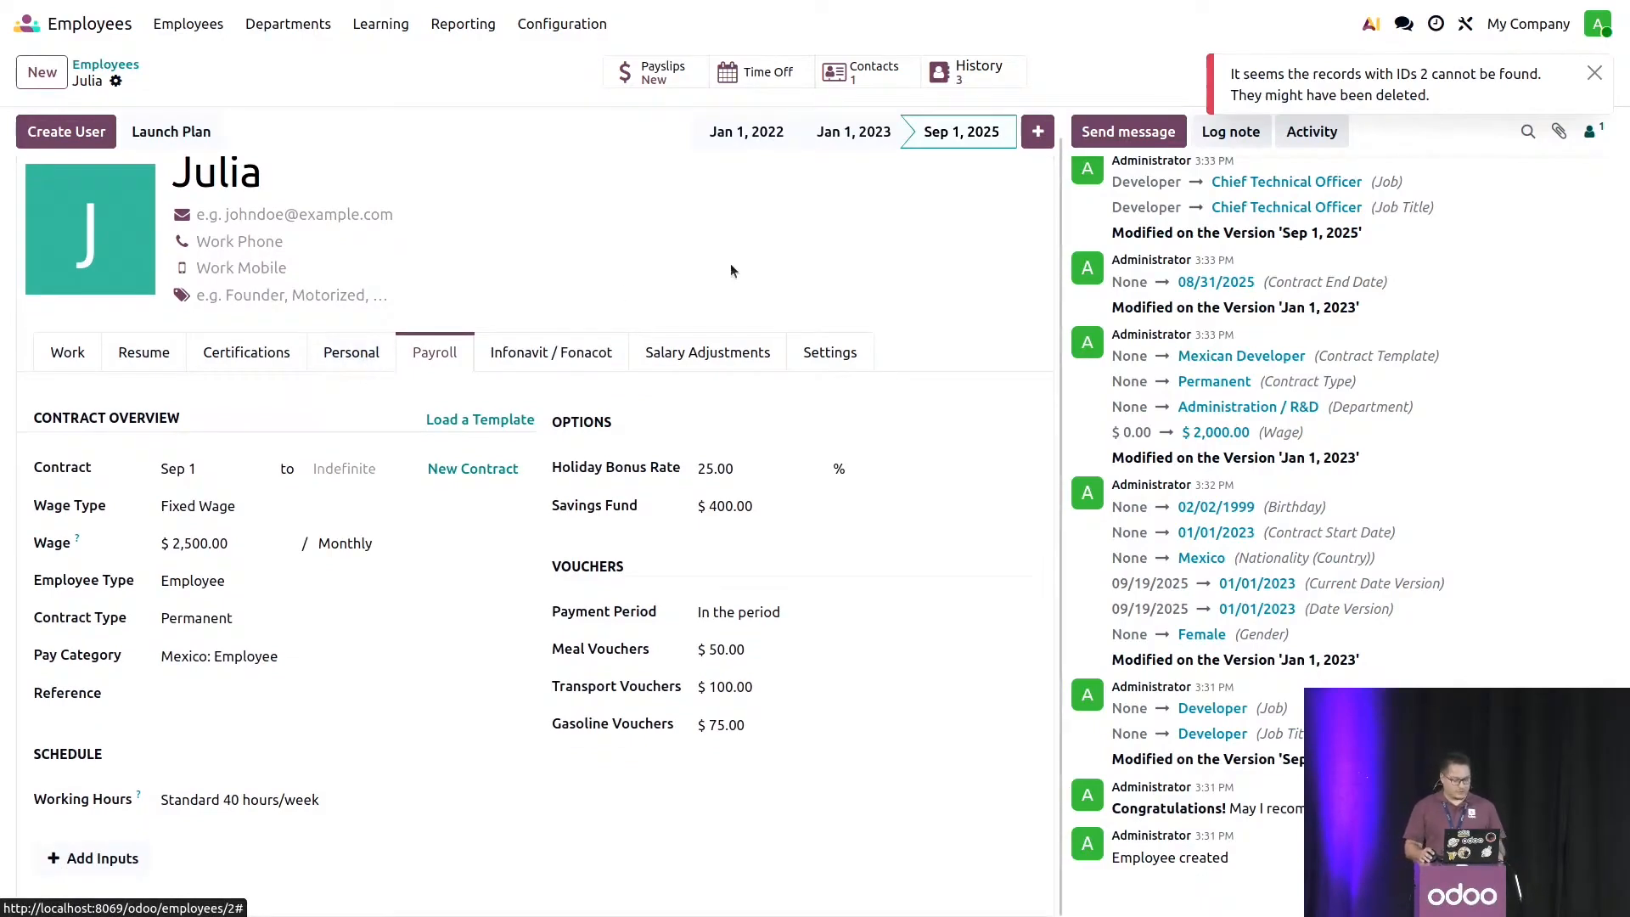
{"action": "left_click", "coordinate": [361, 355]}
{"action": "scroll", "coordinate": [585, 304], "scroll_direction": "down", "scroll_amount": 5}
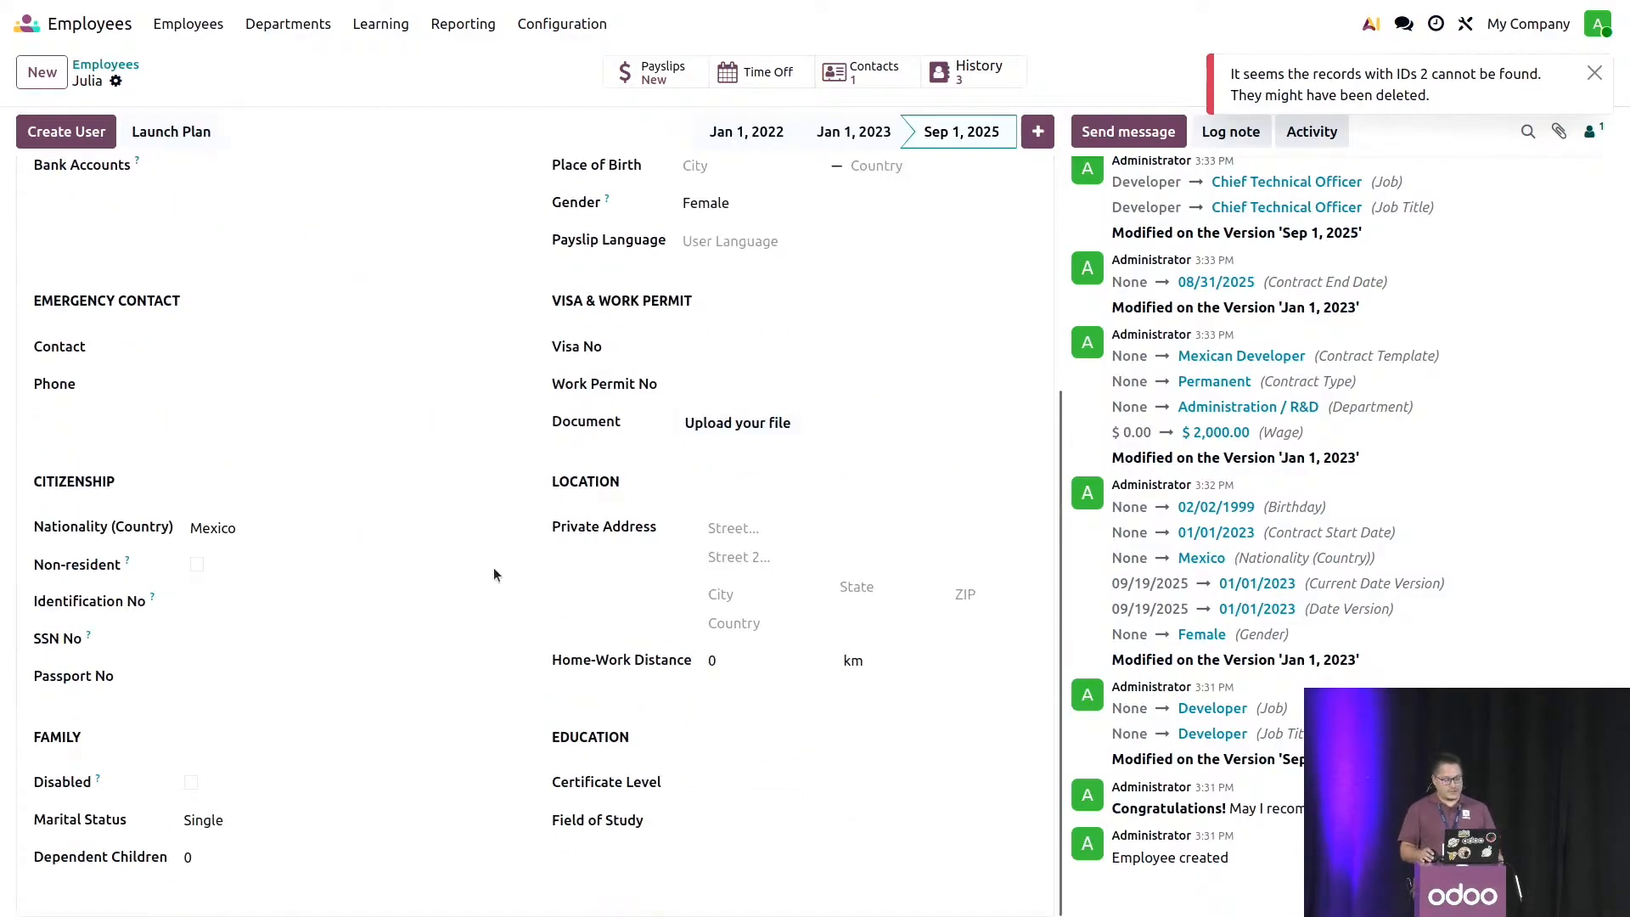
- Add an employee version dated Oct 1, 2025 and save its marital status as Married
{"action": "left_click", "coordinate": [1039, 133]}
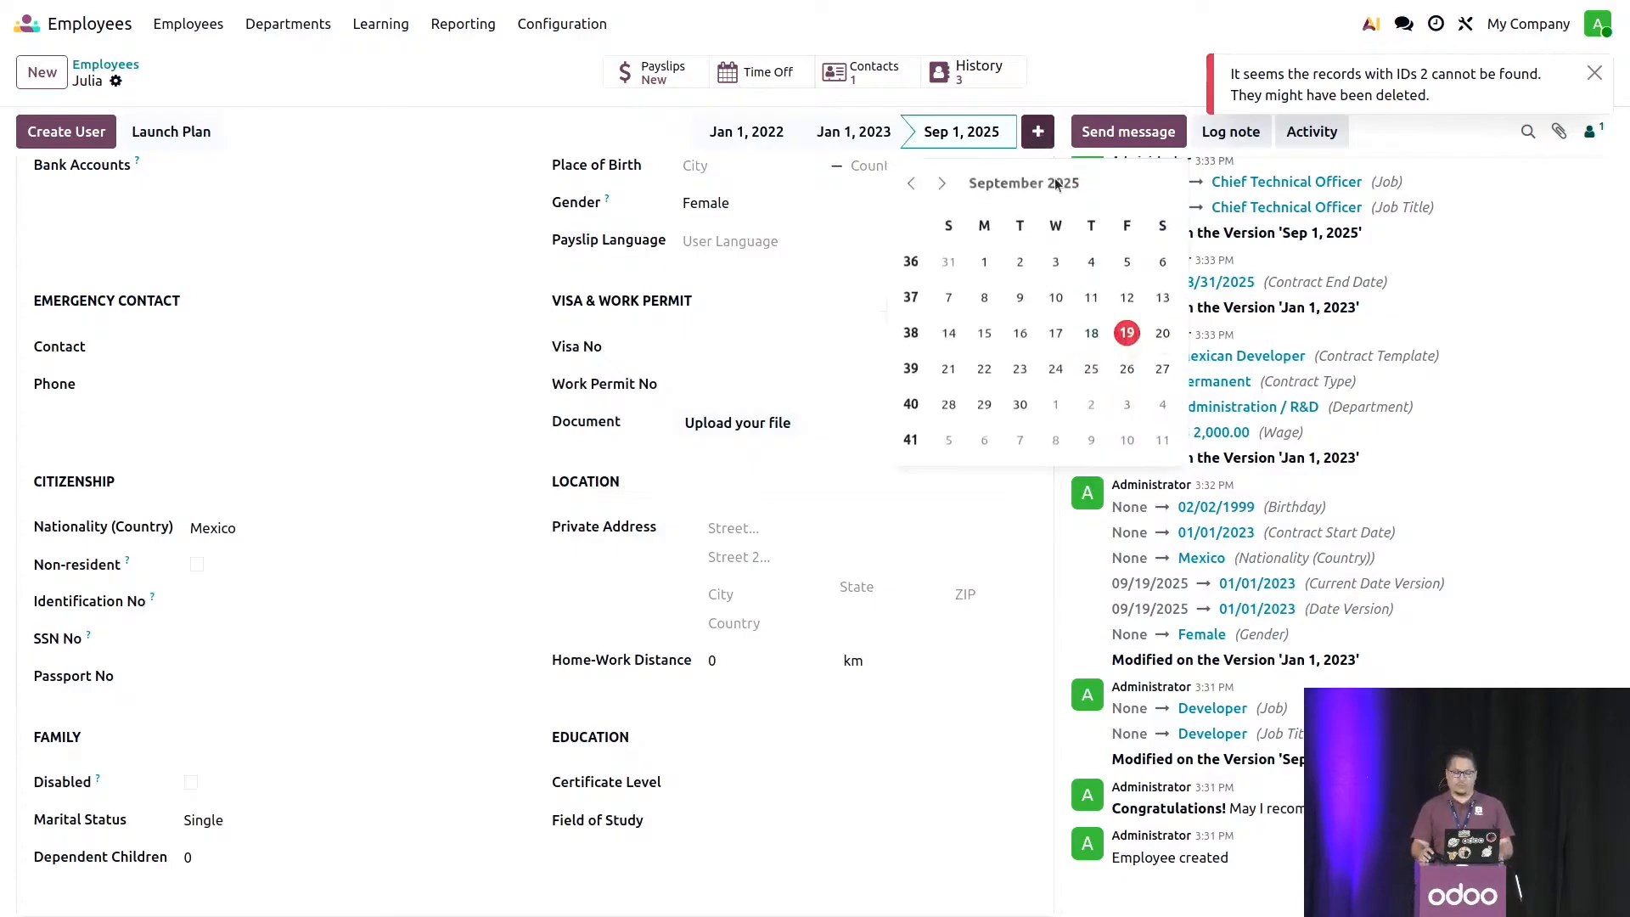
{"action": "left_click", "coordinate": [943, 183]}
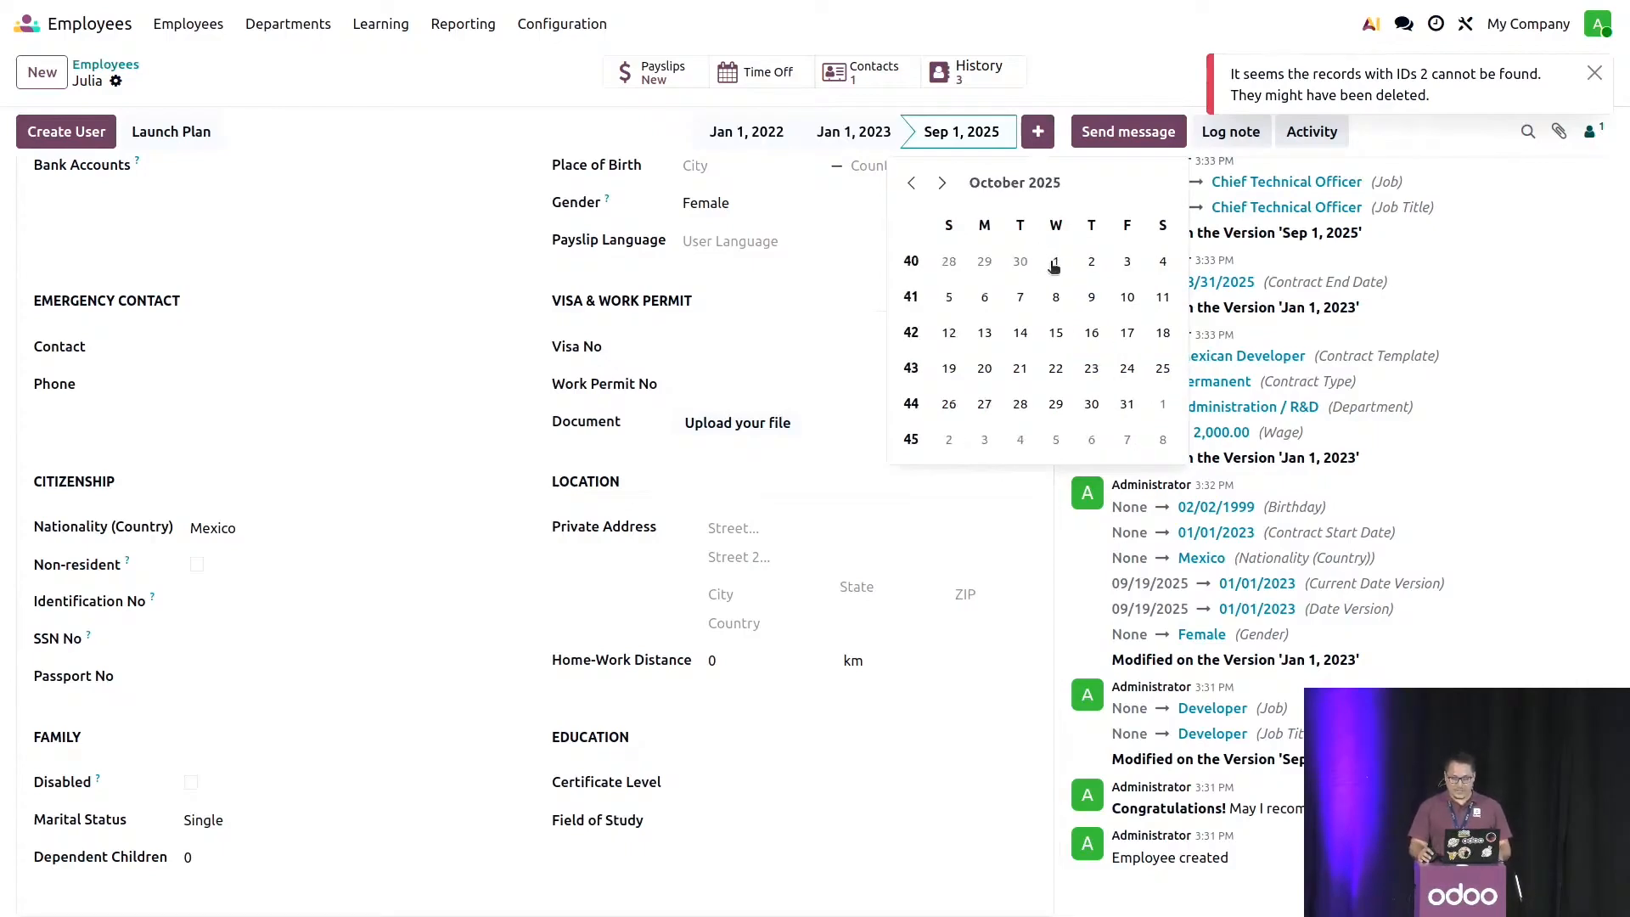
{"action": "left_click", "coordinate": [1054, 263]}
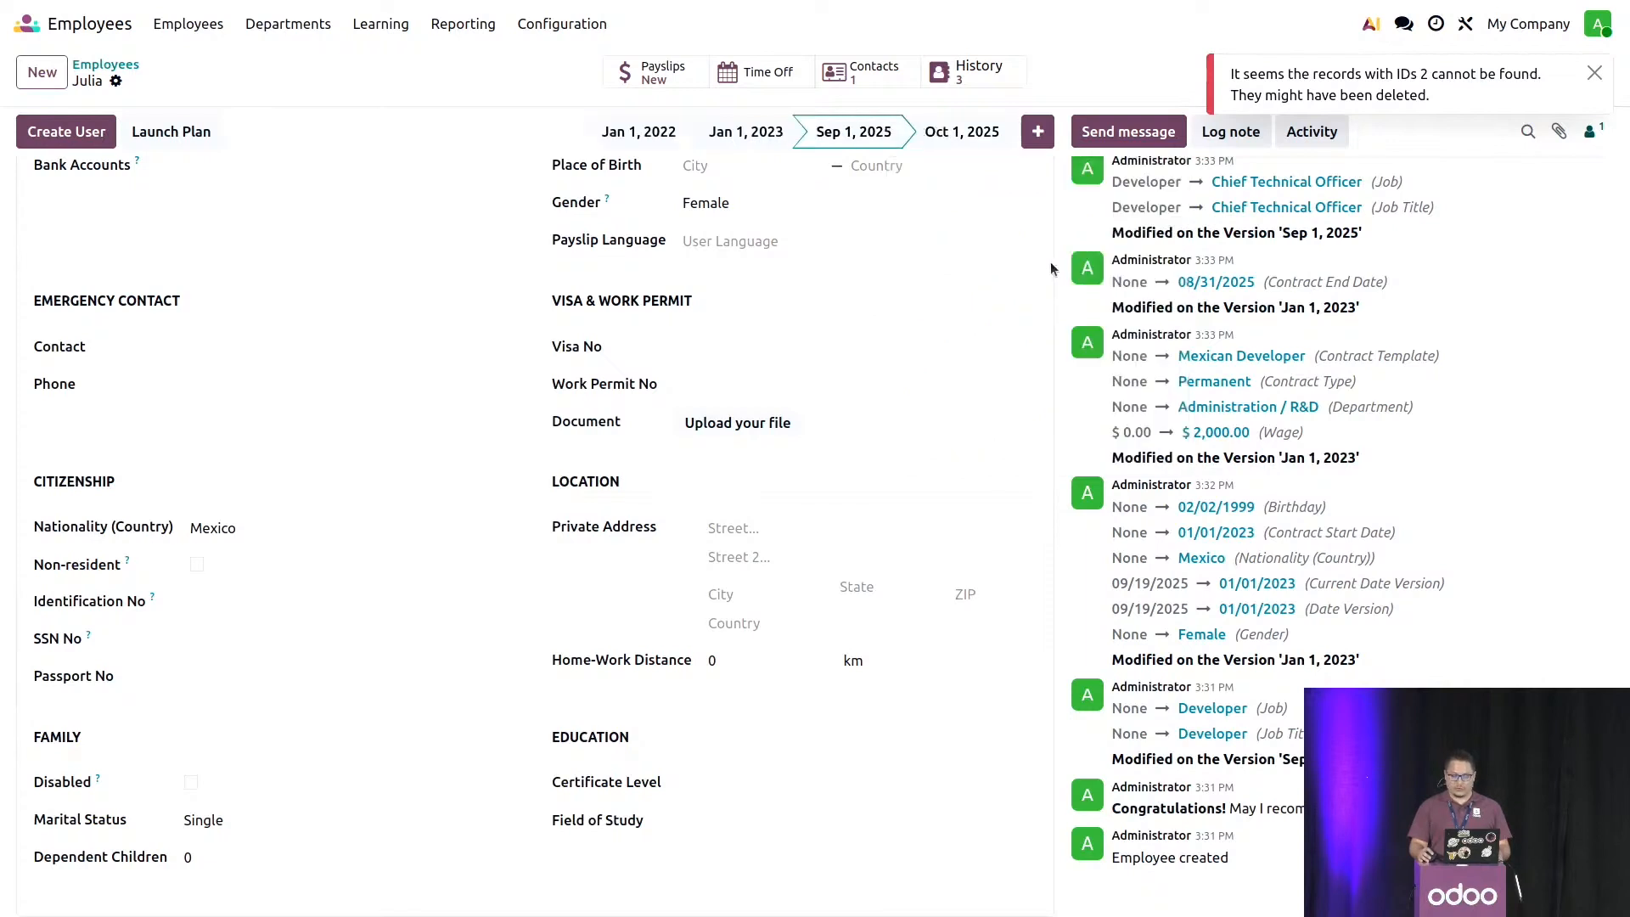
{"action": "left_click", "coordinate": [267, 817]}
{"action": "left_click", "coordinate": [273, 697]}
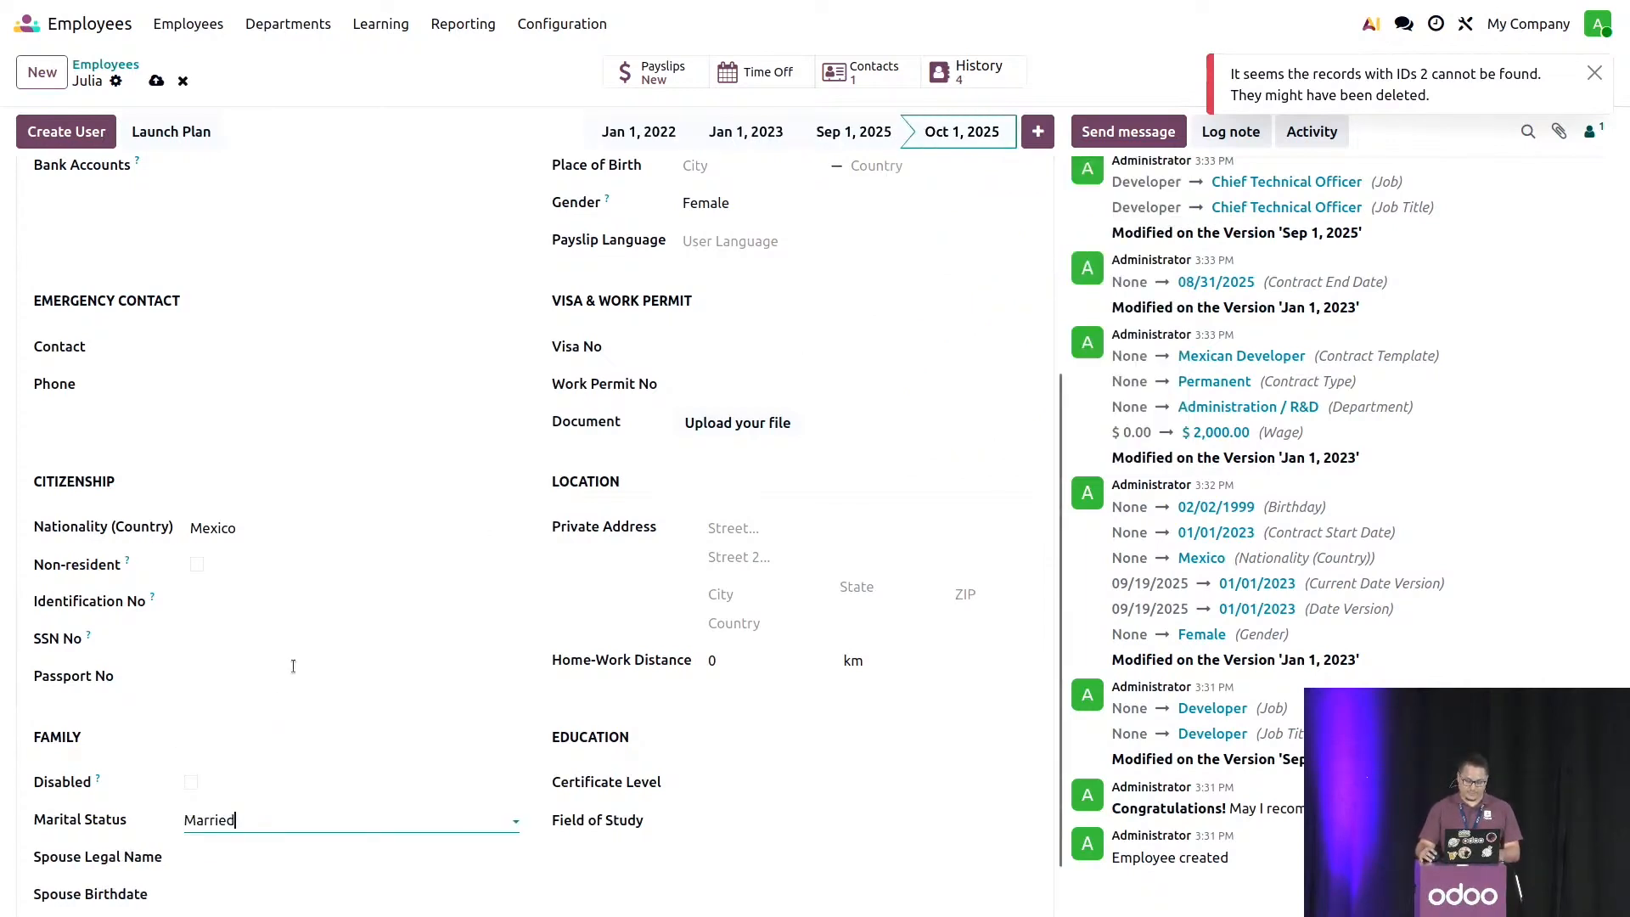
{"action": "scroll", "coordinate": [283, 705], "scroll_direction": "down", "scroll_amount": 1}
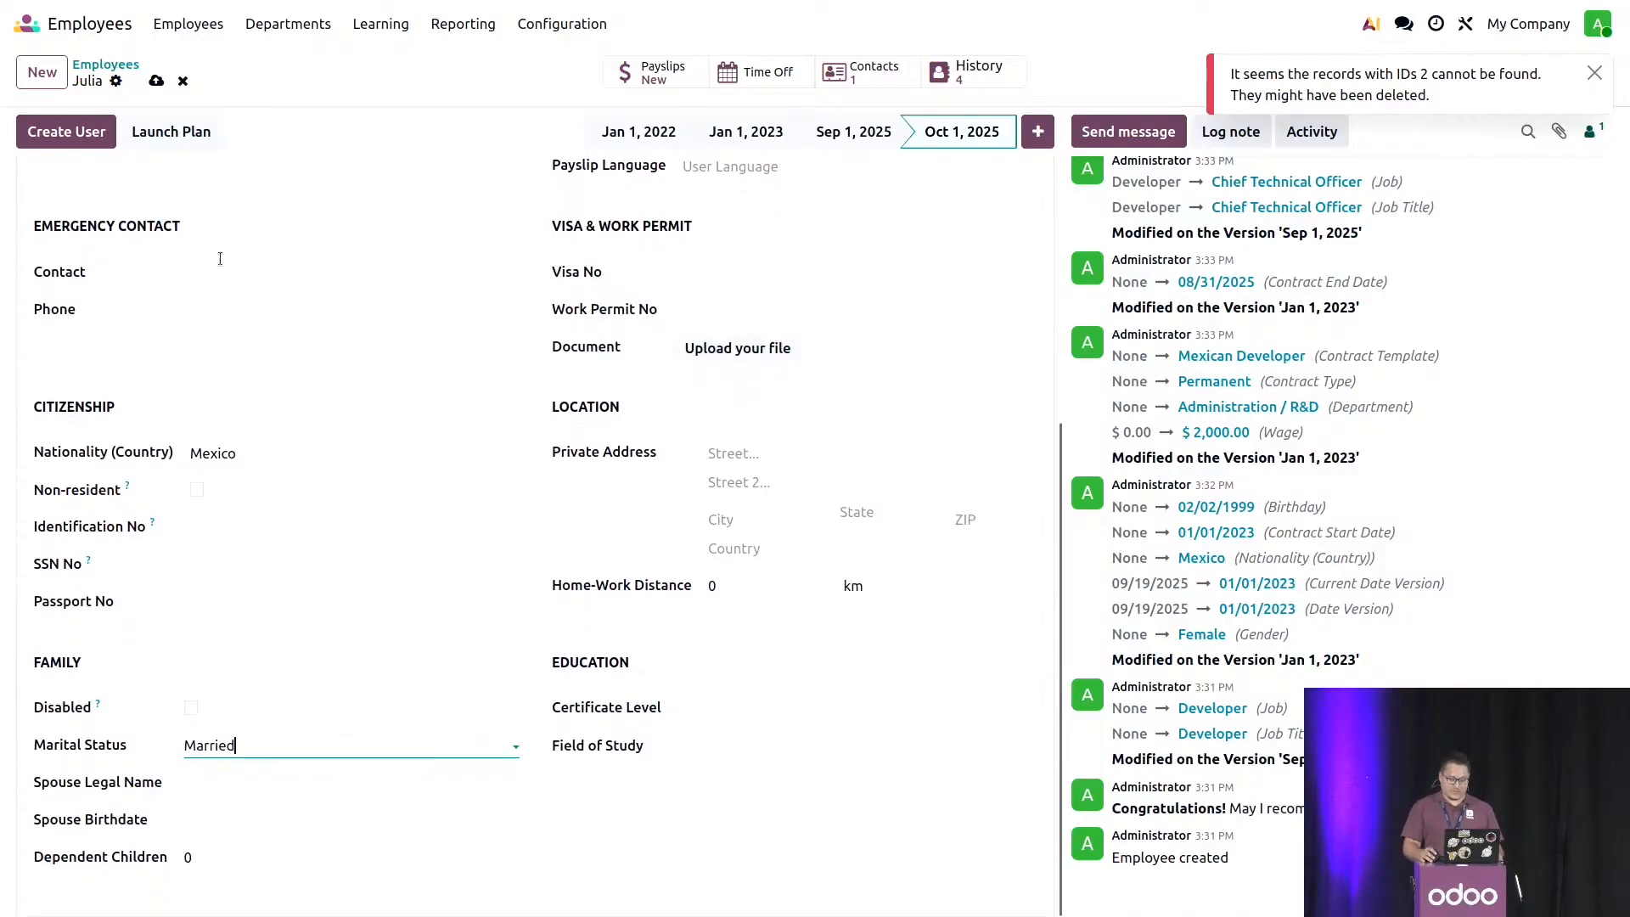
{"action": "left_click", "coordinate": [158, 79]}
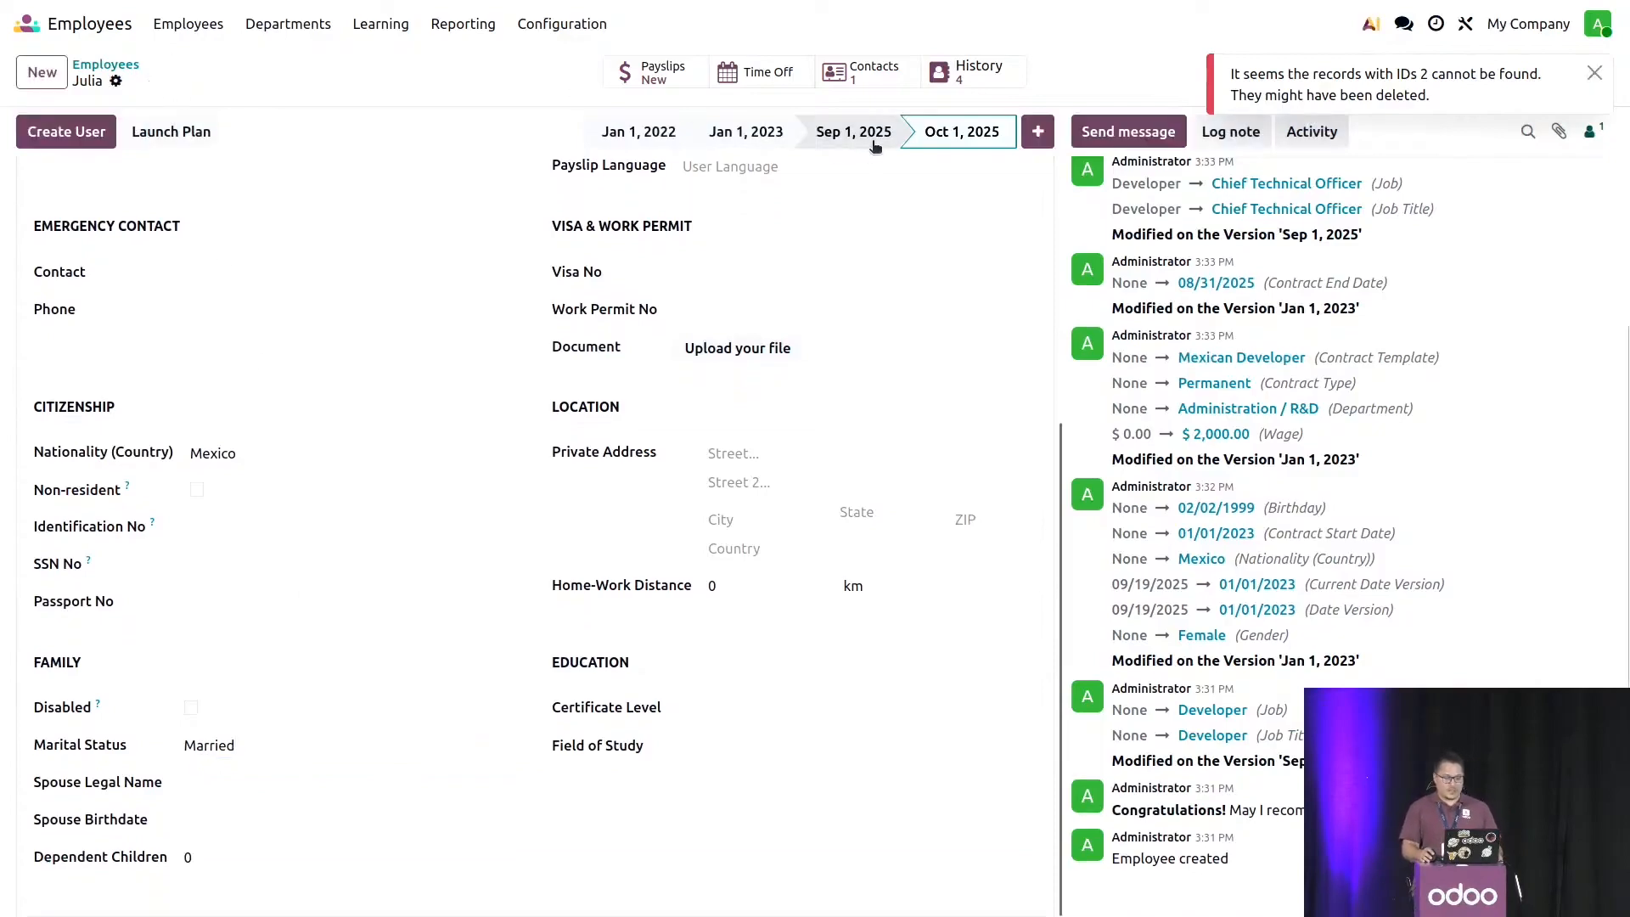
- Review the payroll details of the Oct 1, 2025 version and compare its marital status with the Sep 1, 2025 version
{"action": "scroll", "coordinate": [869, 192], "scroll_direction": "up", "scroll_amount": 6}
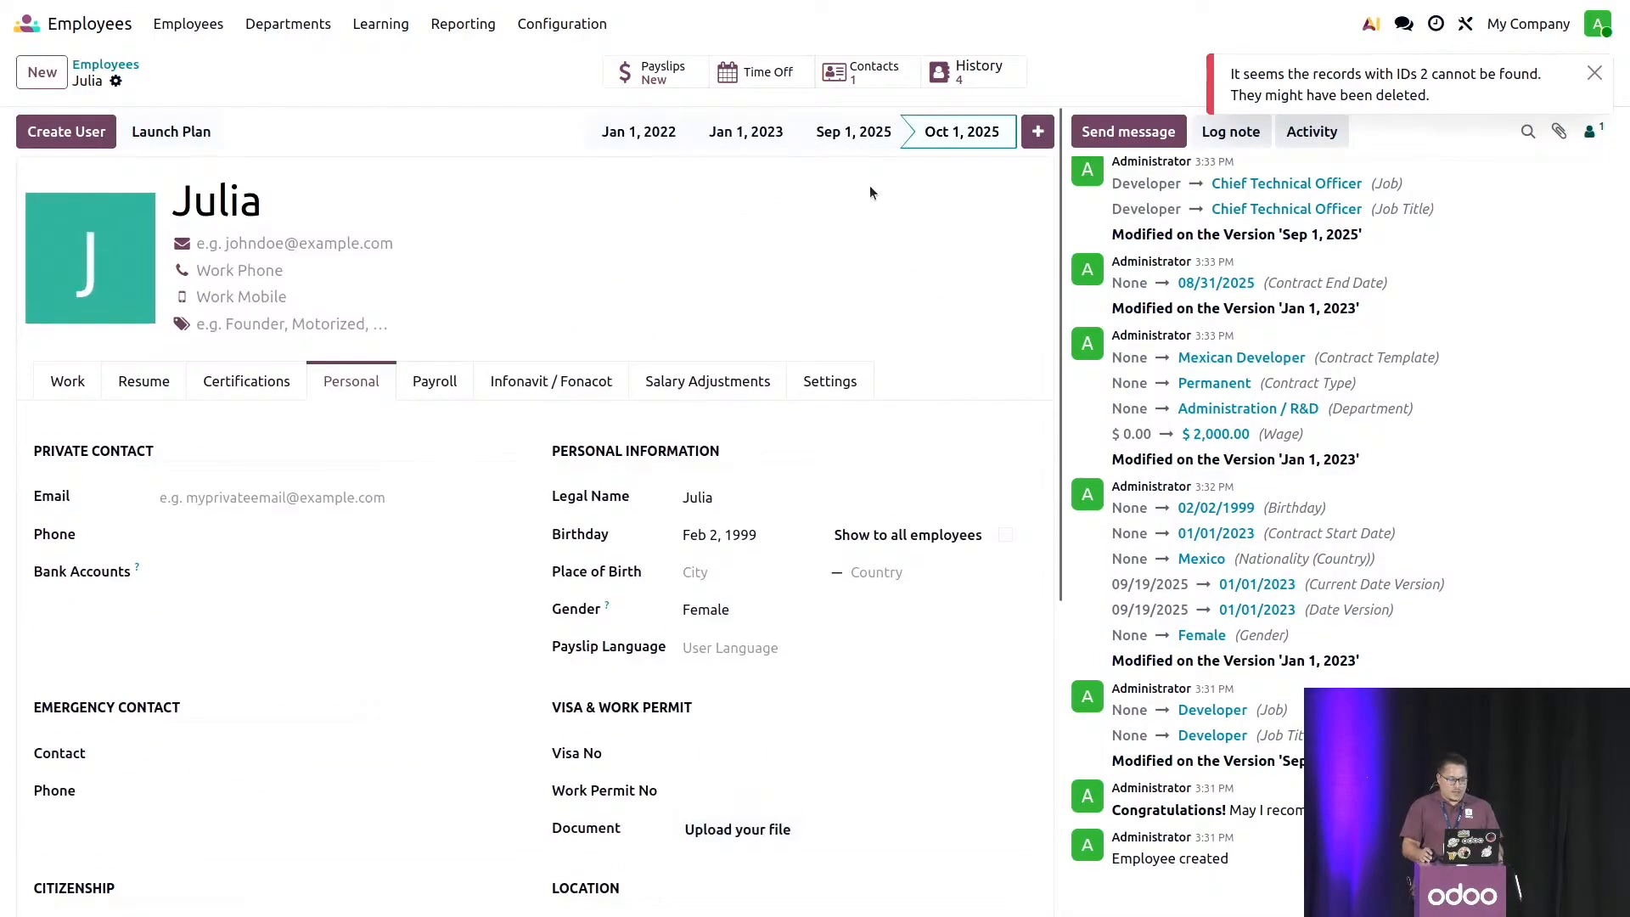
{"action": "left_click", "coordinate": [450, 381]}
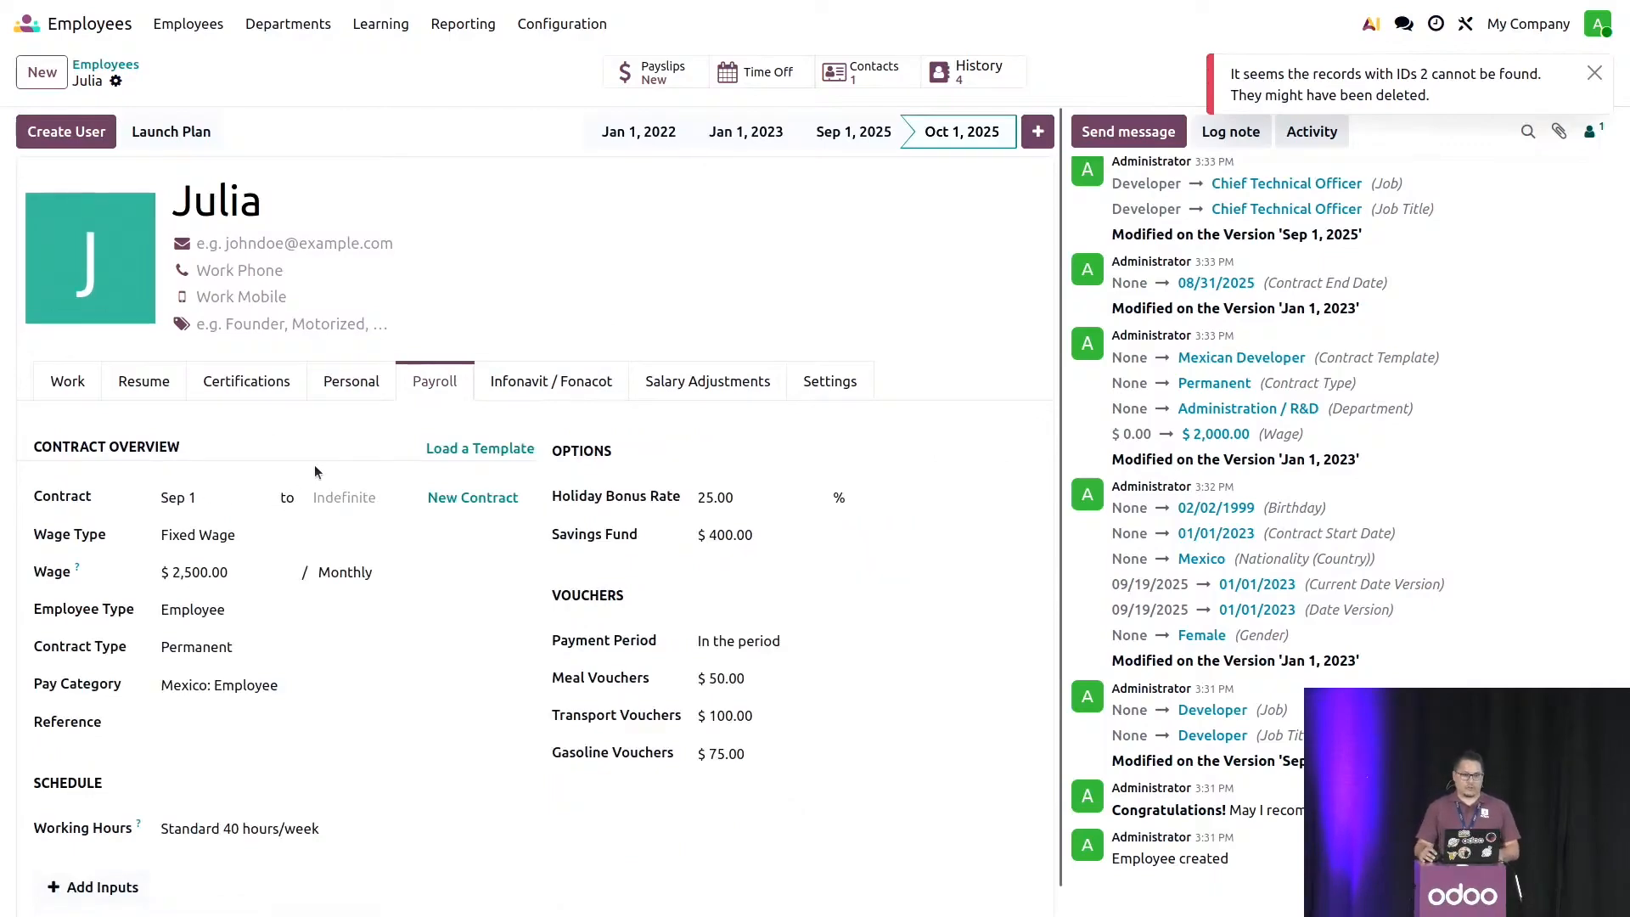
{"action": "left_click", "coordinate": [356, 386]}
{"action": "scroll", "coordinate": [618, 391], "scroll_direction": "down", "scroll_amount": 2}
{"action": "scroll", "coordinate": [616, 387], "scroll_direction": "down", "scroll_amount": 4}
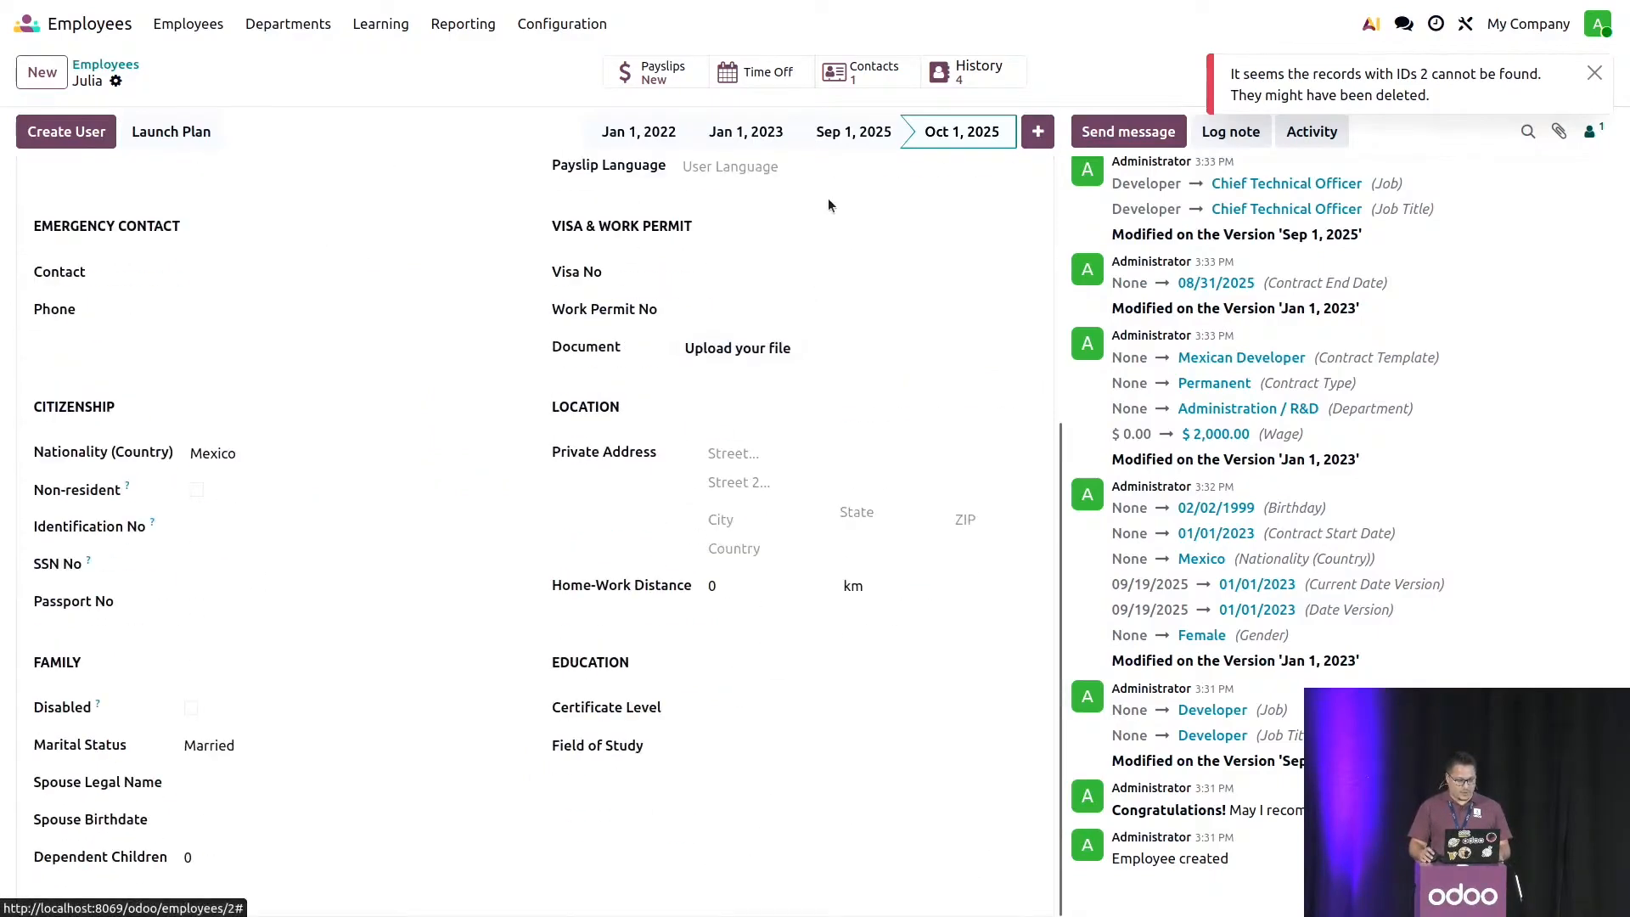
{"action": "left_click", "coordinate": [838, 149]}
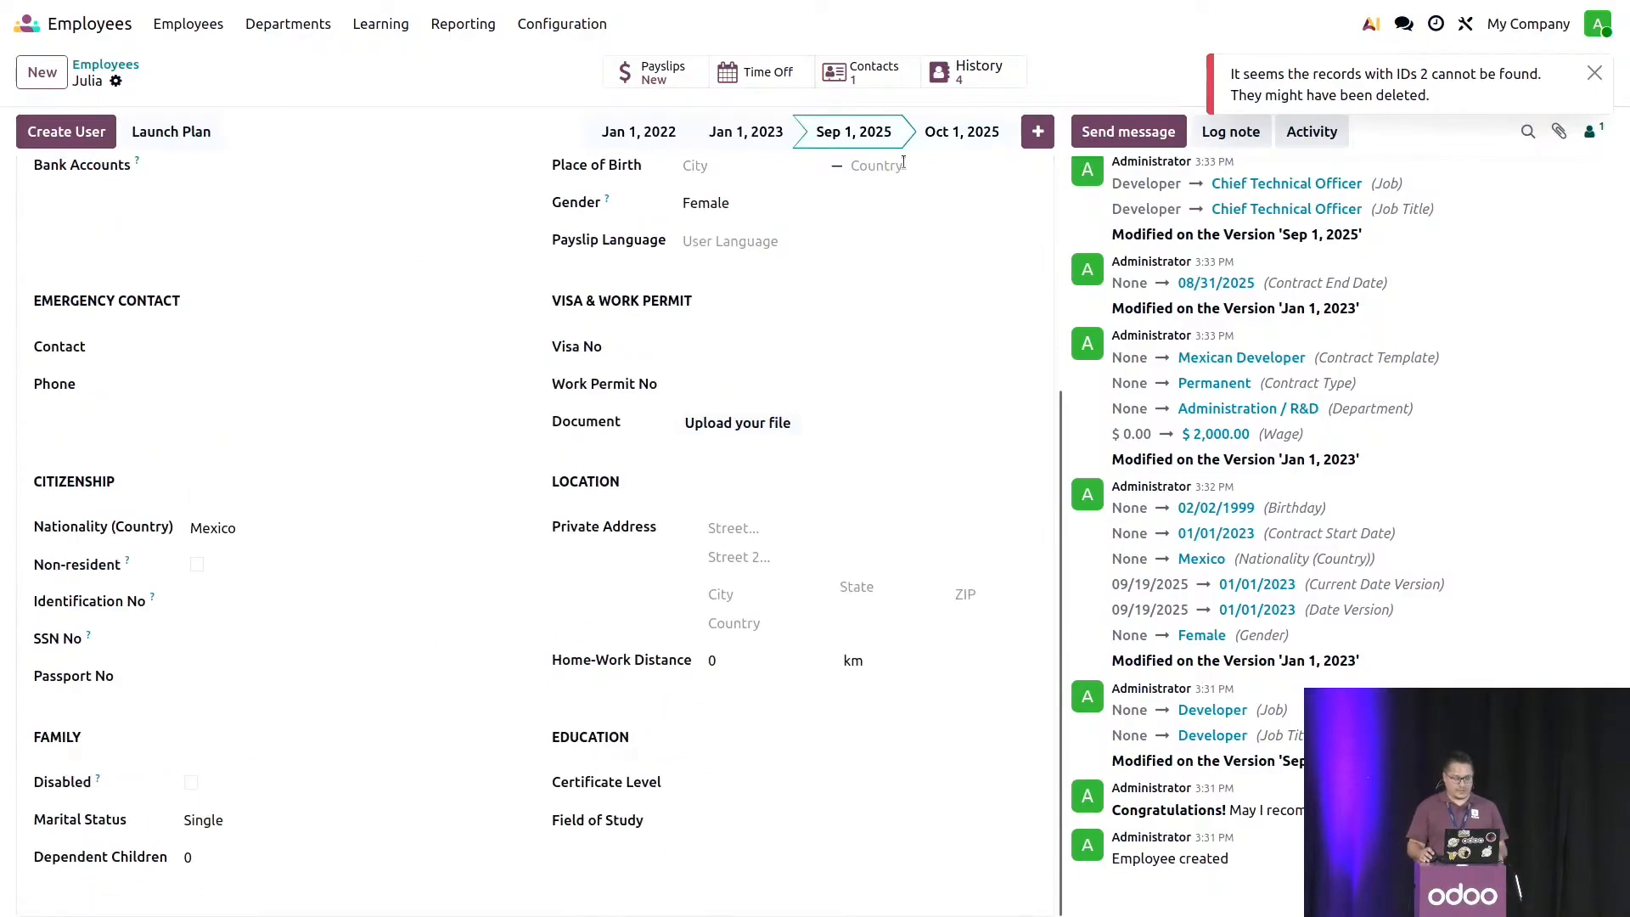
{"action": "left_click", "coordinate": [932, 150]}
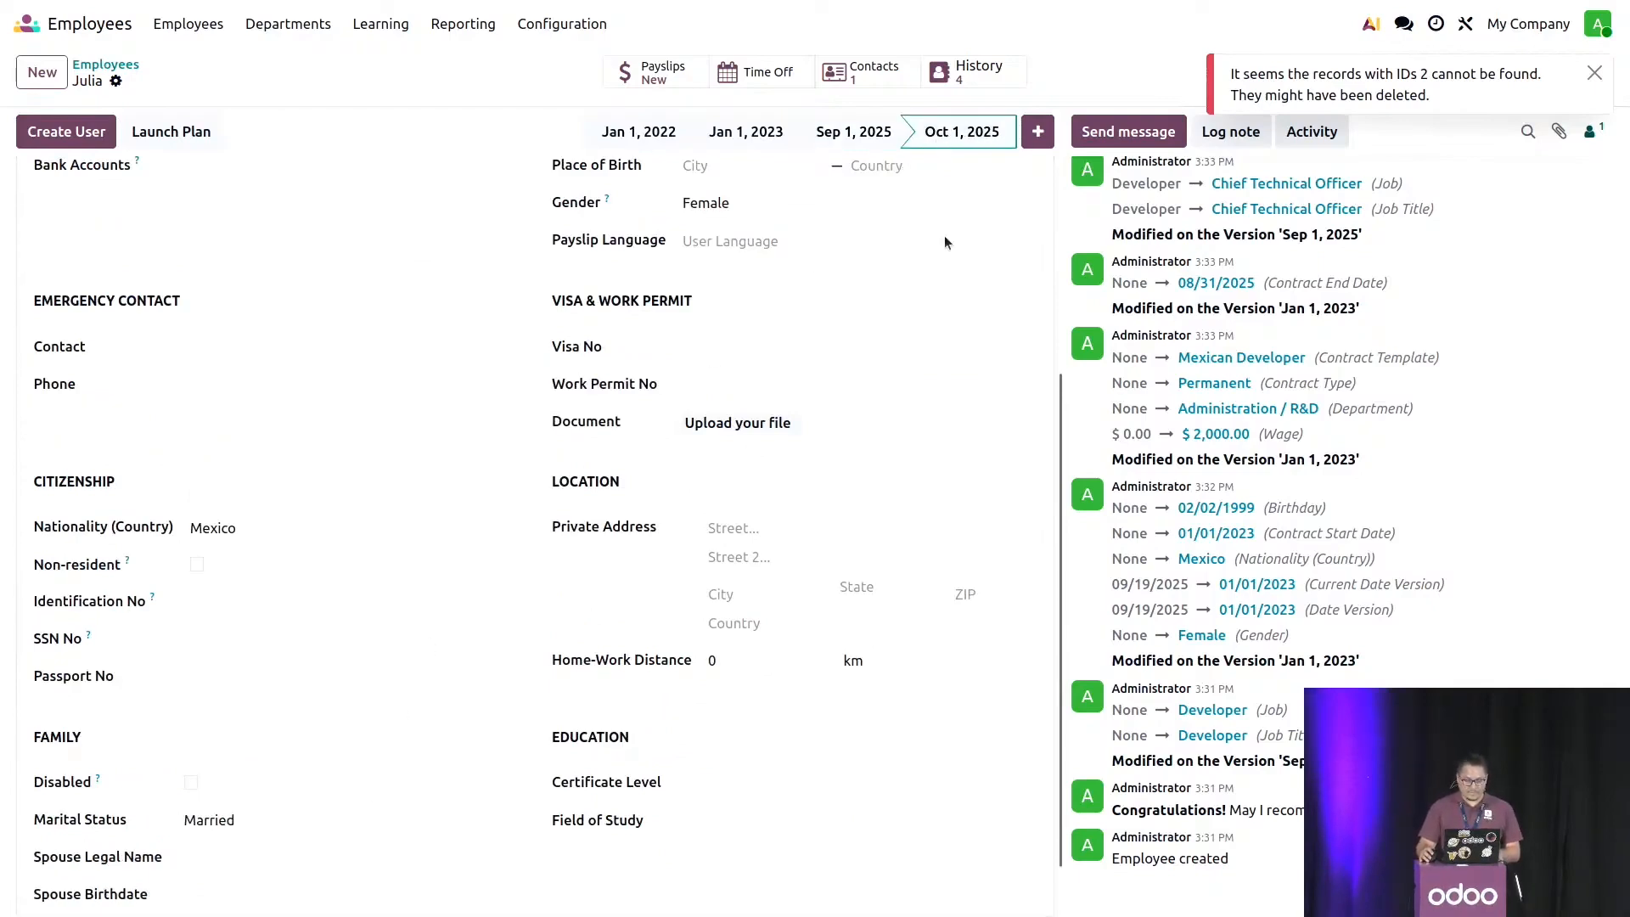
{"action": "scroll", "coordinate": [388, 784], "scroll_direction": "up", "scroll_amount": 5}
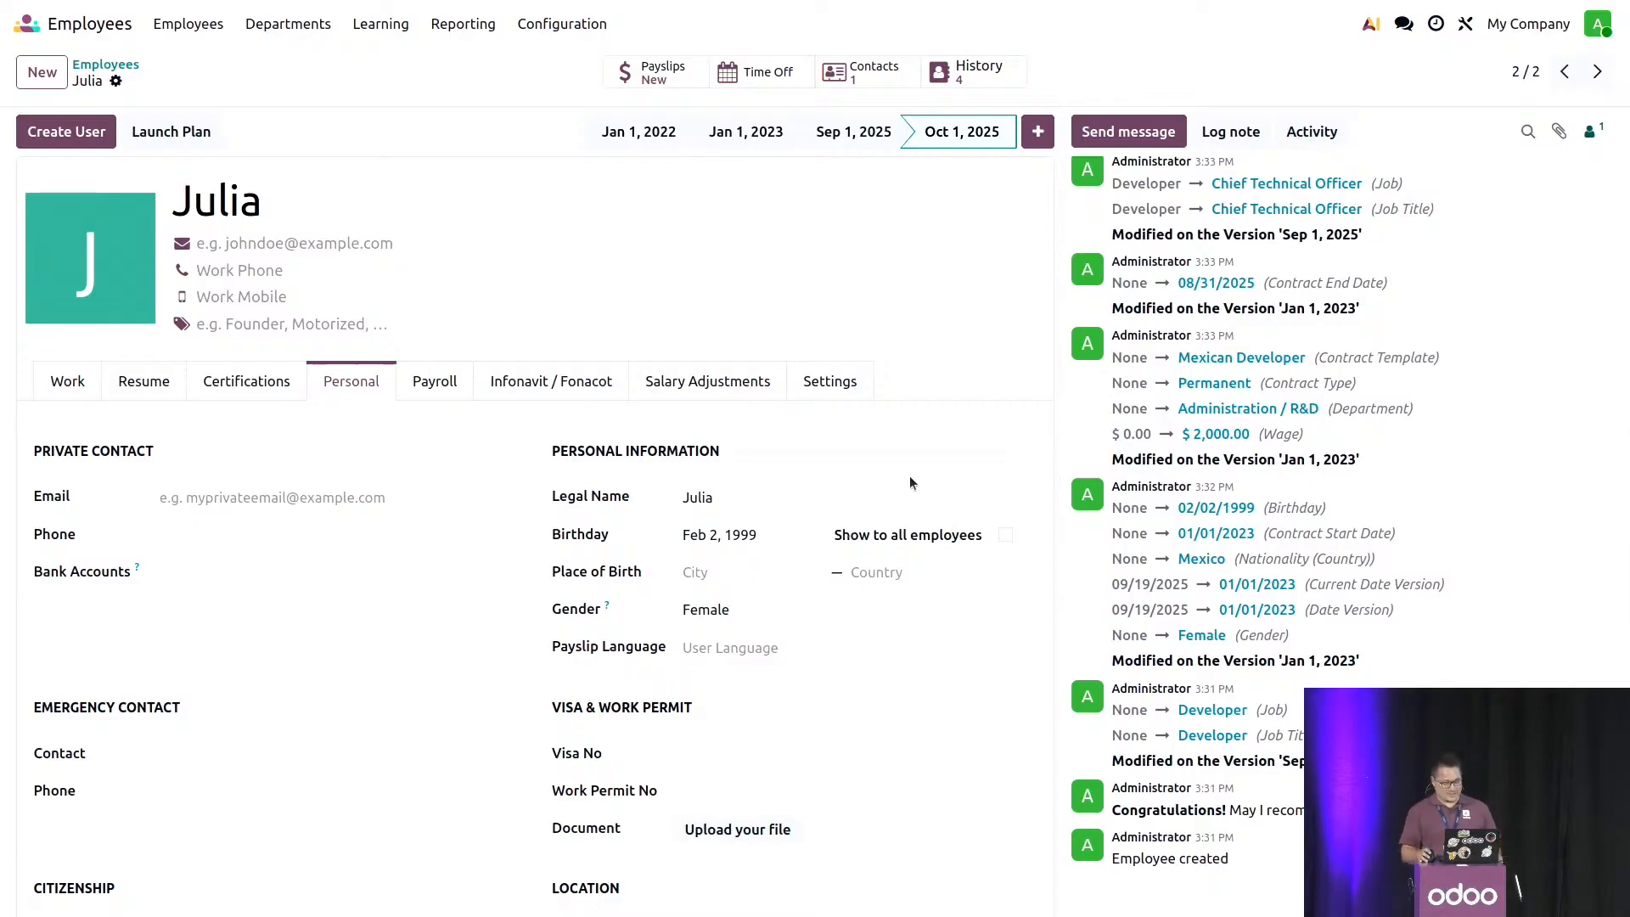
- Review the personal details of the Oct 1, 2025 version down to the family section
{"action": "left_click", "coordinate": [461, 494]}
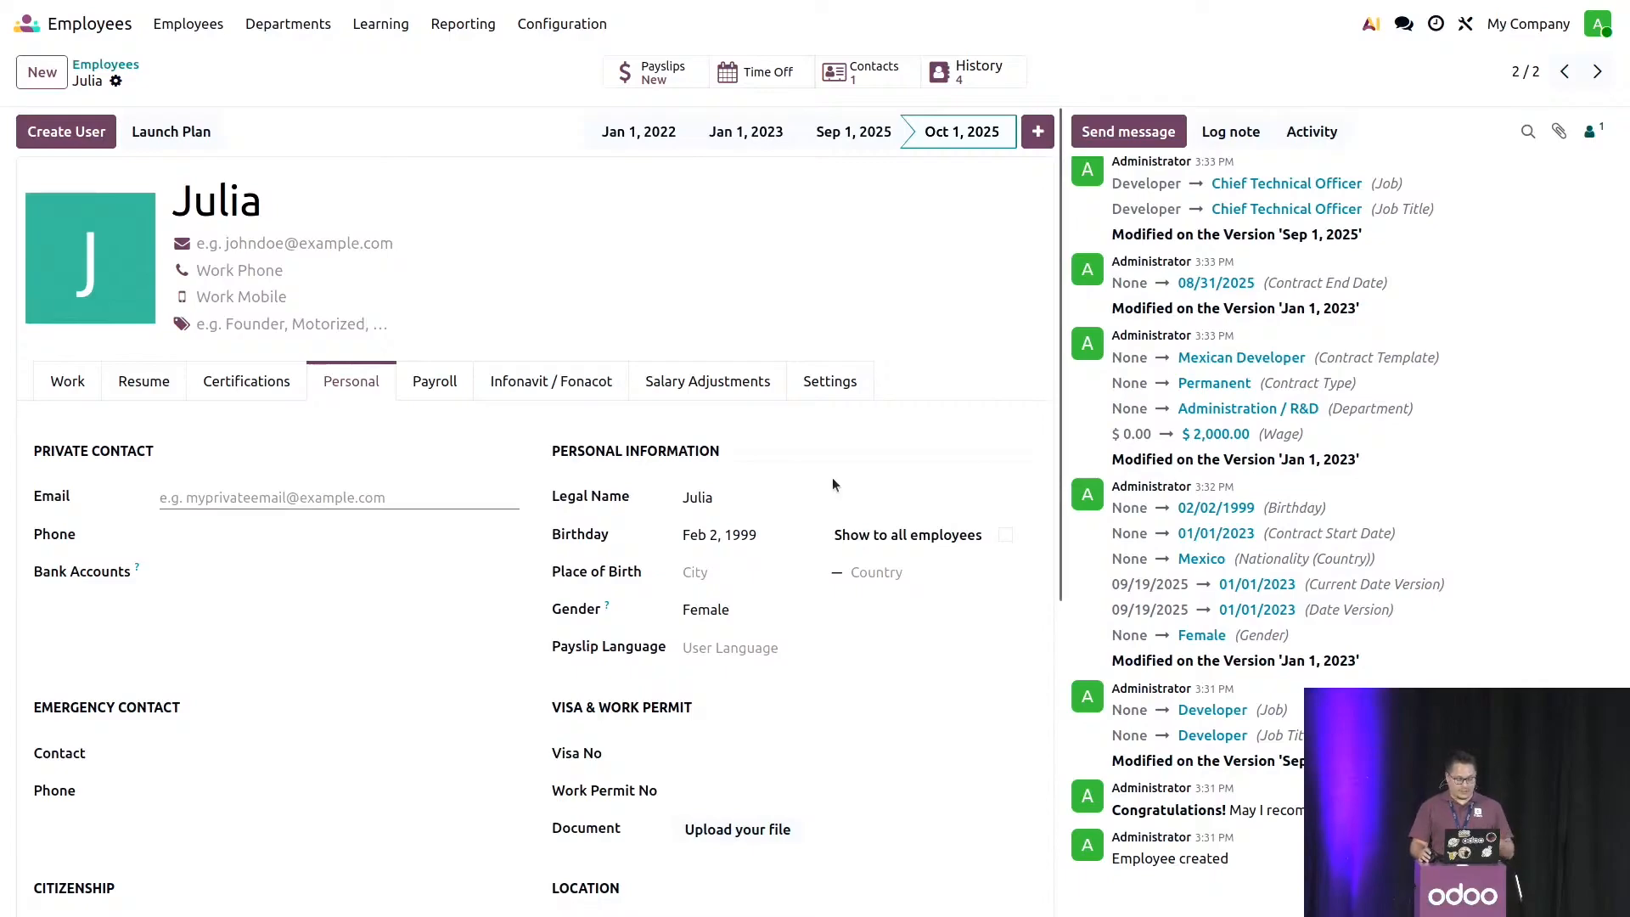
{"action": "scroll", "coordinate": [788, 506], "scroll_direction": "down", "scroll_amount": 5}
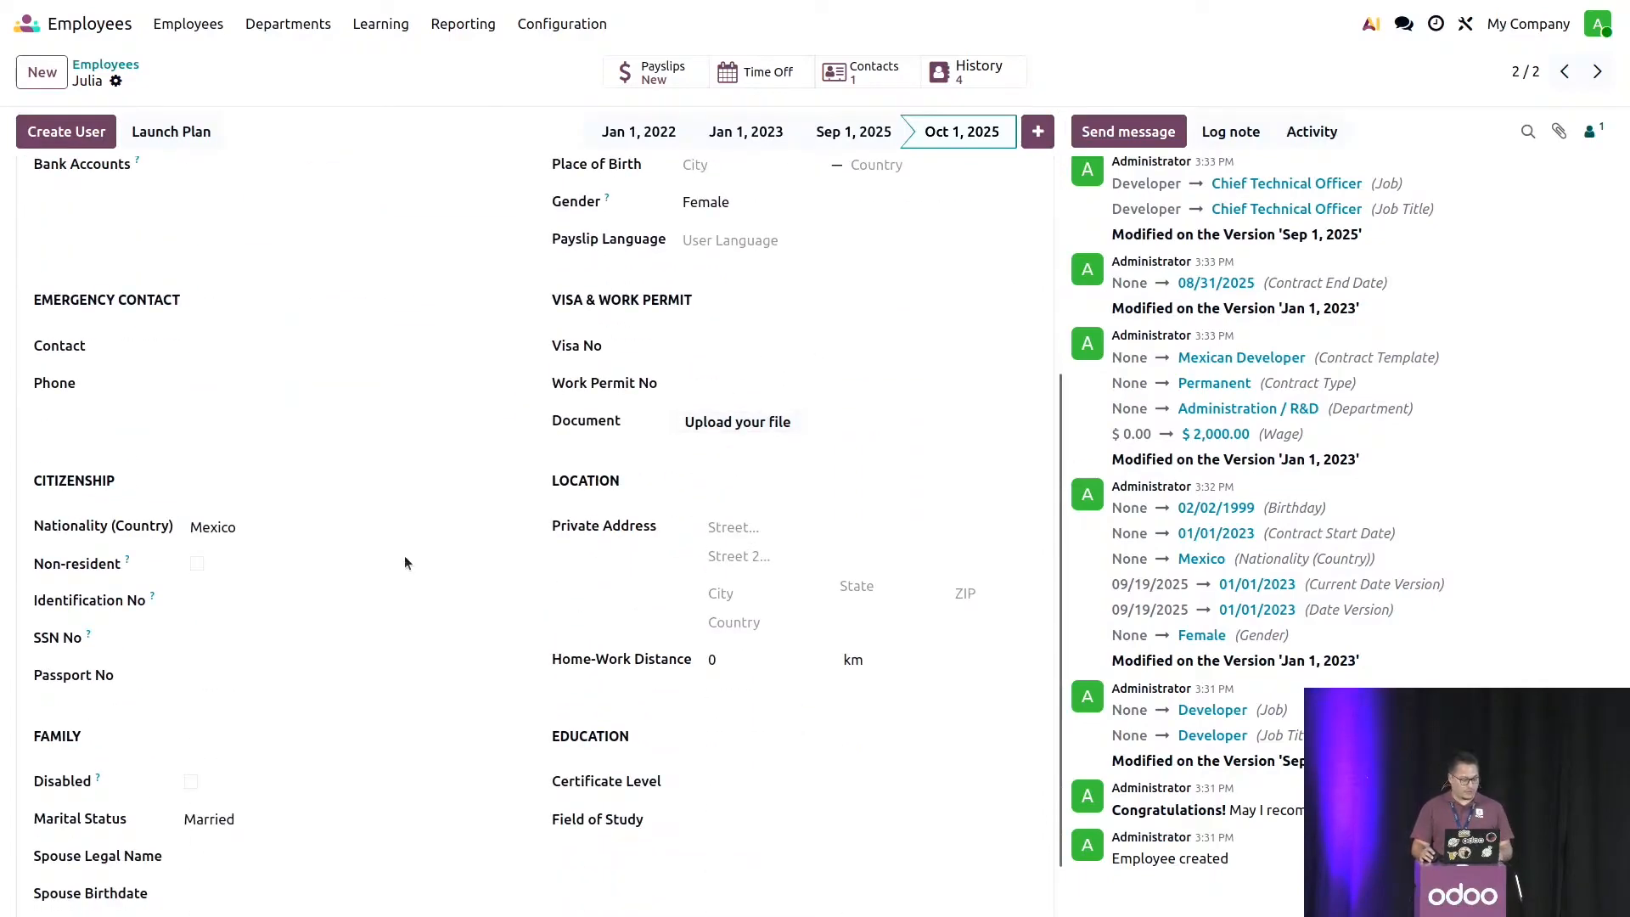
{"action": "scroll", "coordinate": [411, 620], "scroll_direction": "down", "scroll_amount": 1}
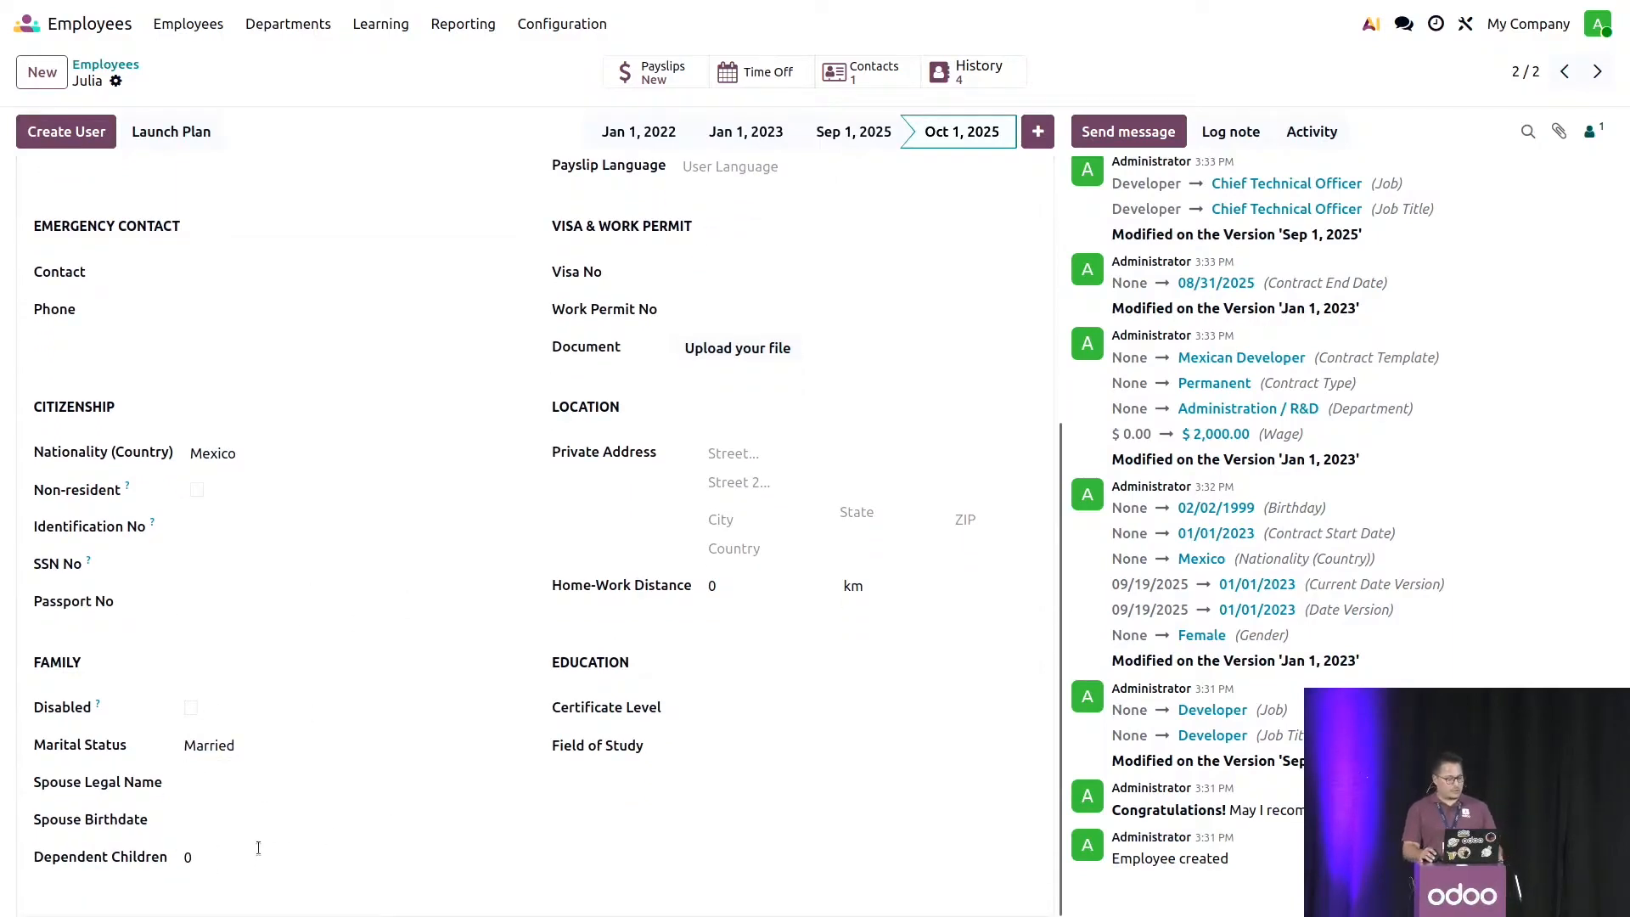
{"action": "scroll", "coordinate": [450, 680], "scroll_direction": "up", "scroll_amount": 5}
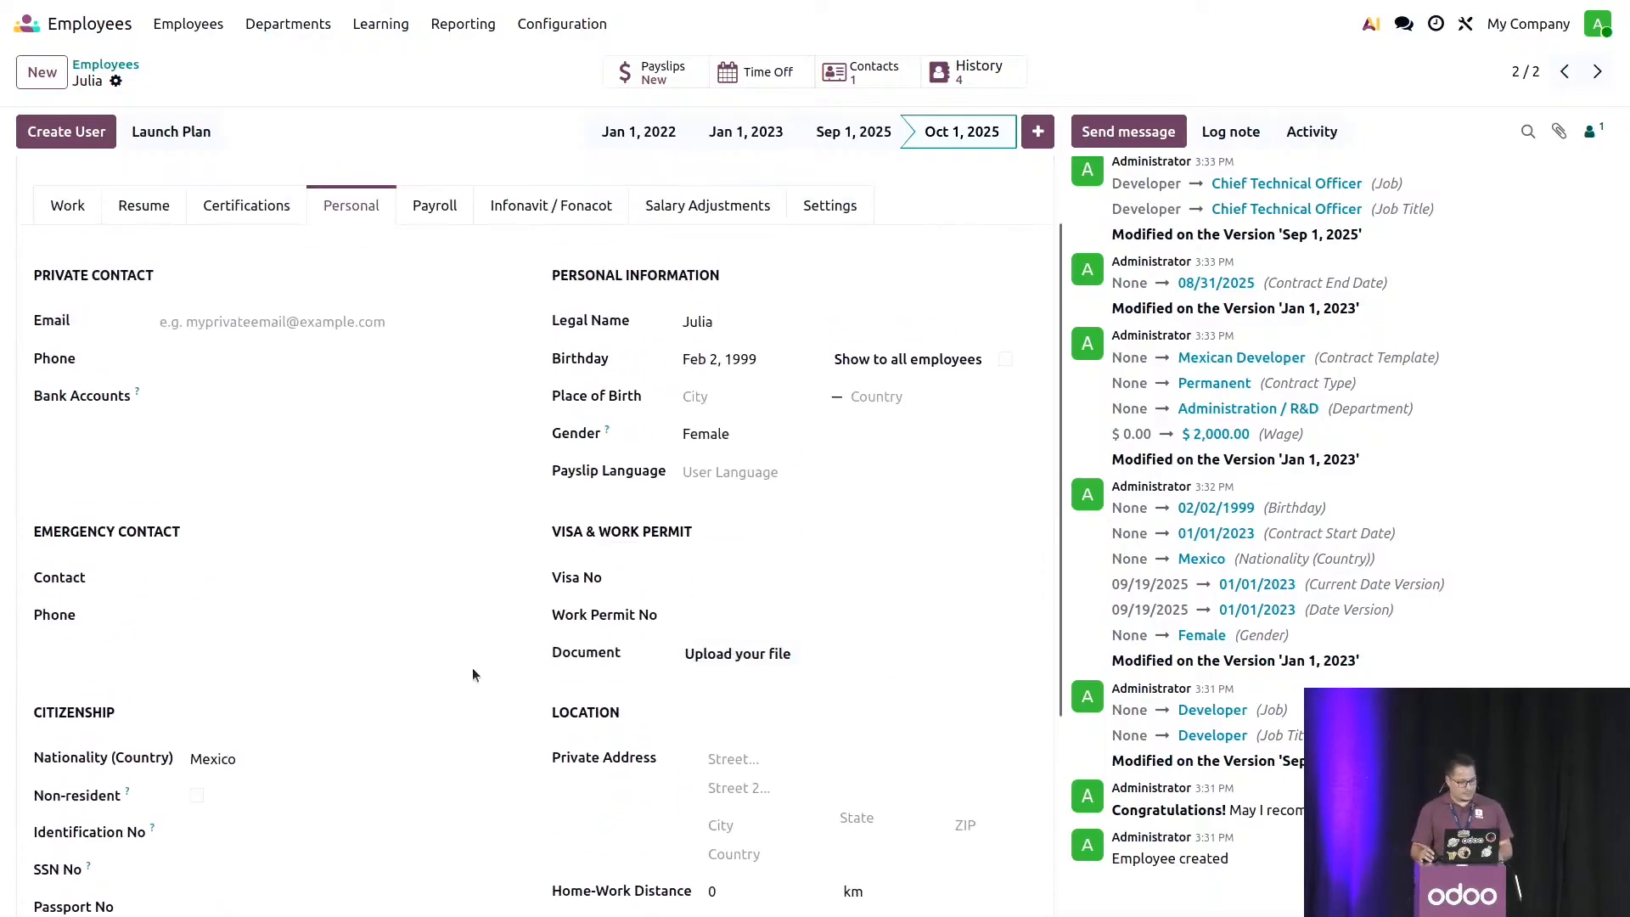
{"action": "scroll", "coordinate": [817, 433], "scroll_direction": "down", "scroll_amount": 2}
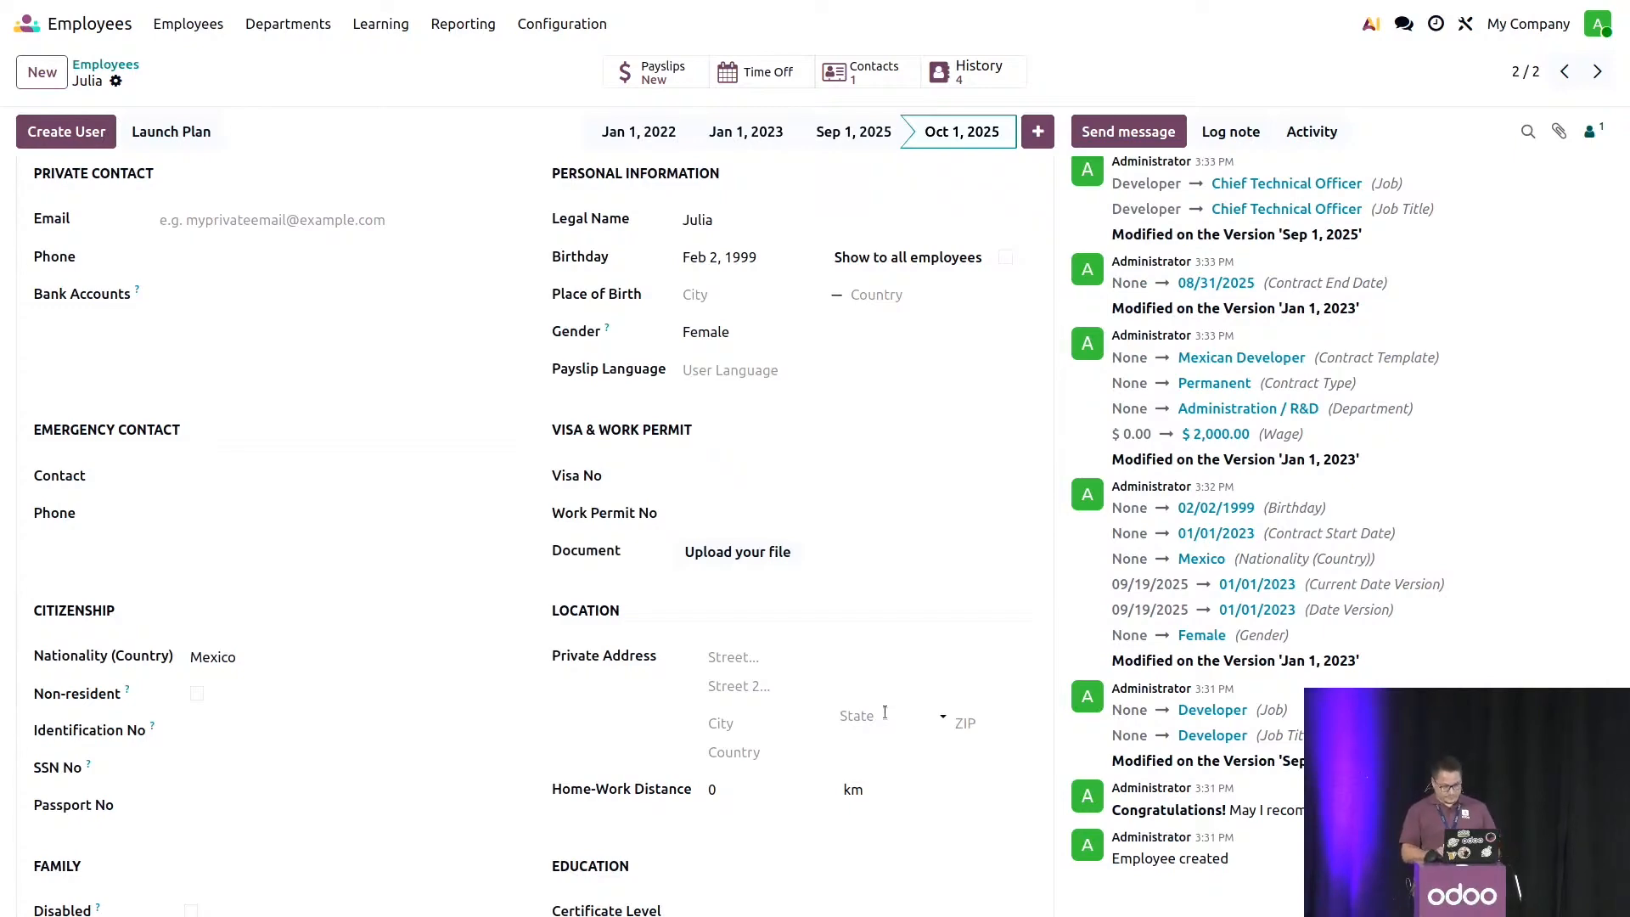
{"action": "scroll", "coordinate": [850, 645], "scroll_direction": "up", "scroll_amount": 3}
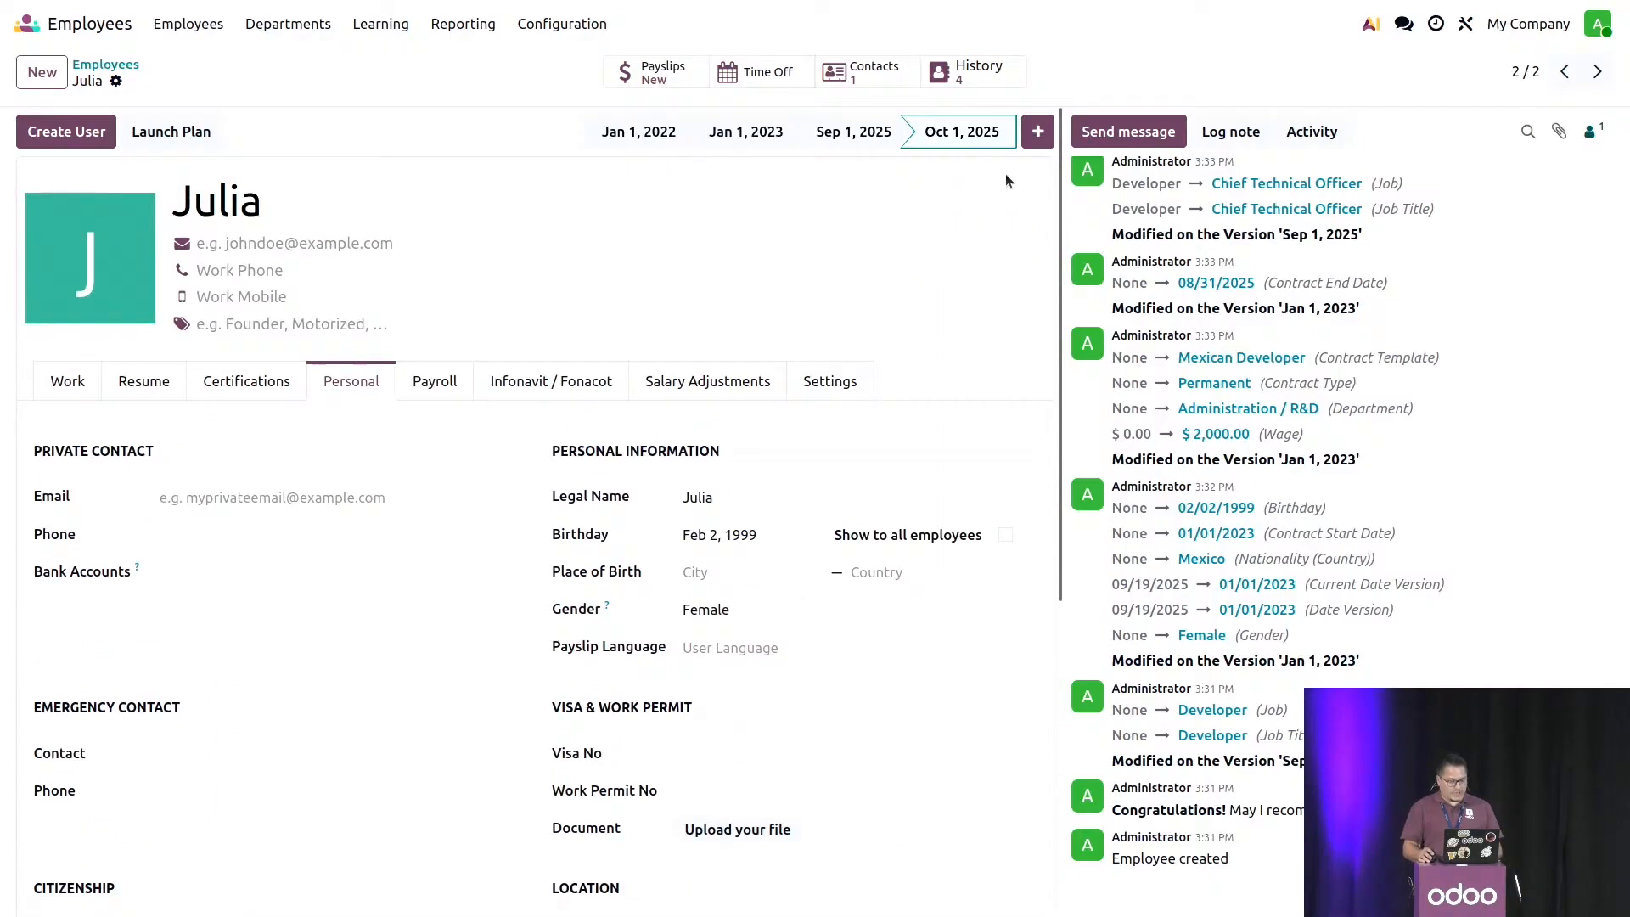
- Add an employee version dated Oct 15, 2025 and save it with 1 dependent child
{"action": "left_click", "coordinate": [1036, 131]}
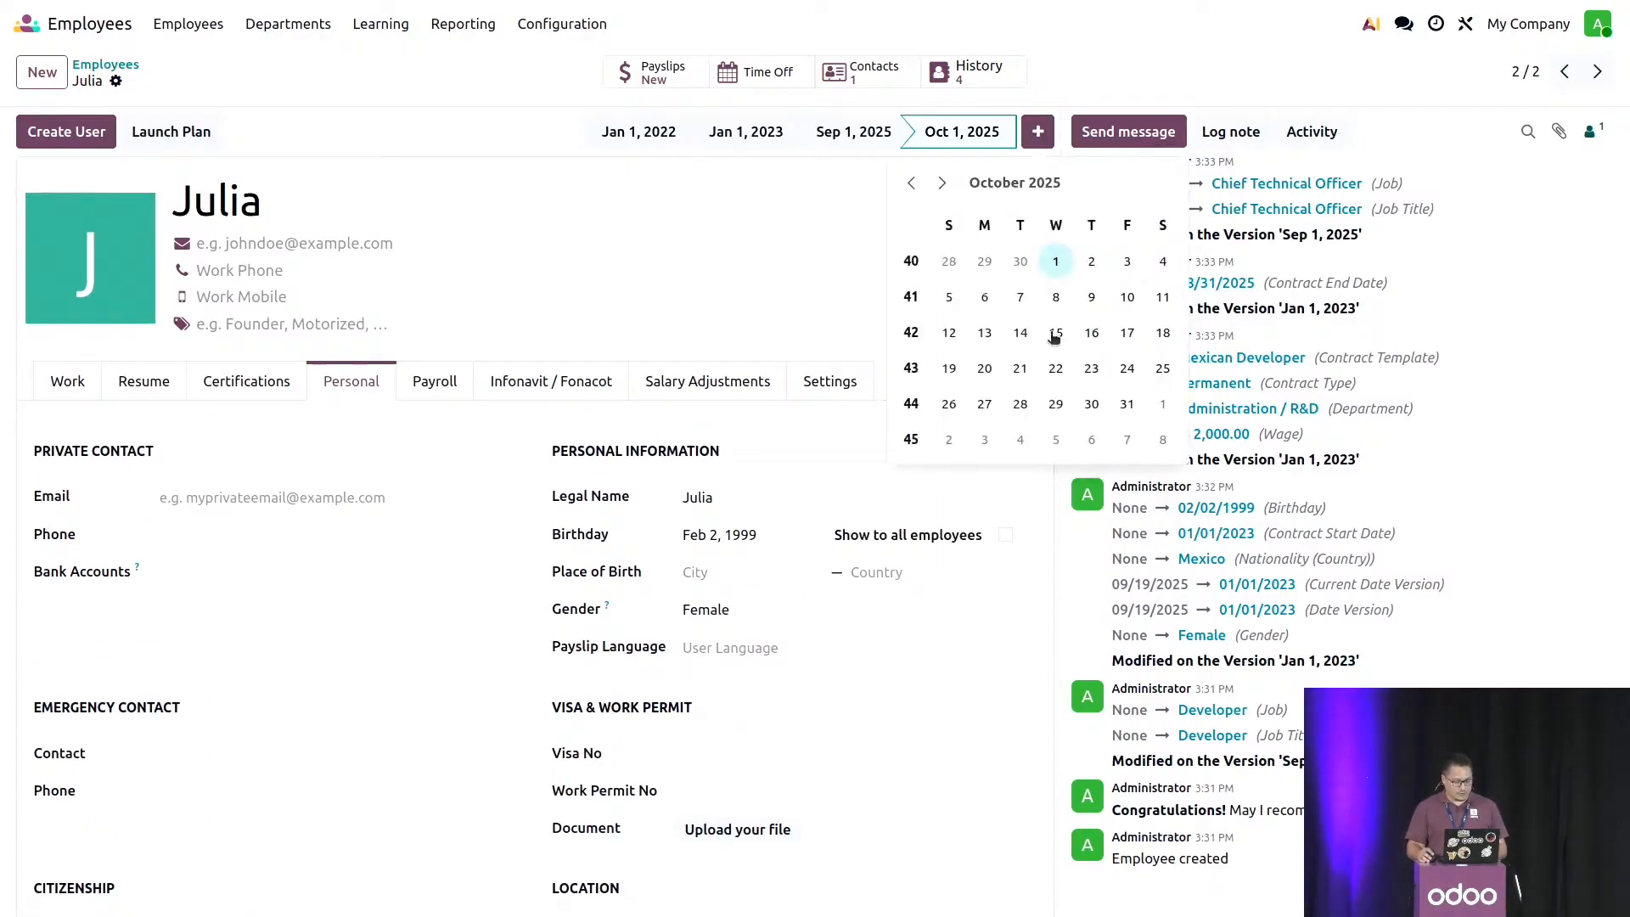
{"action": "left_click", "coordinate": [1056, 333]}
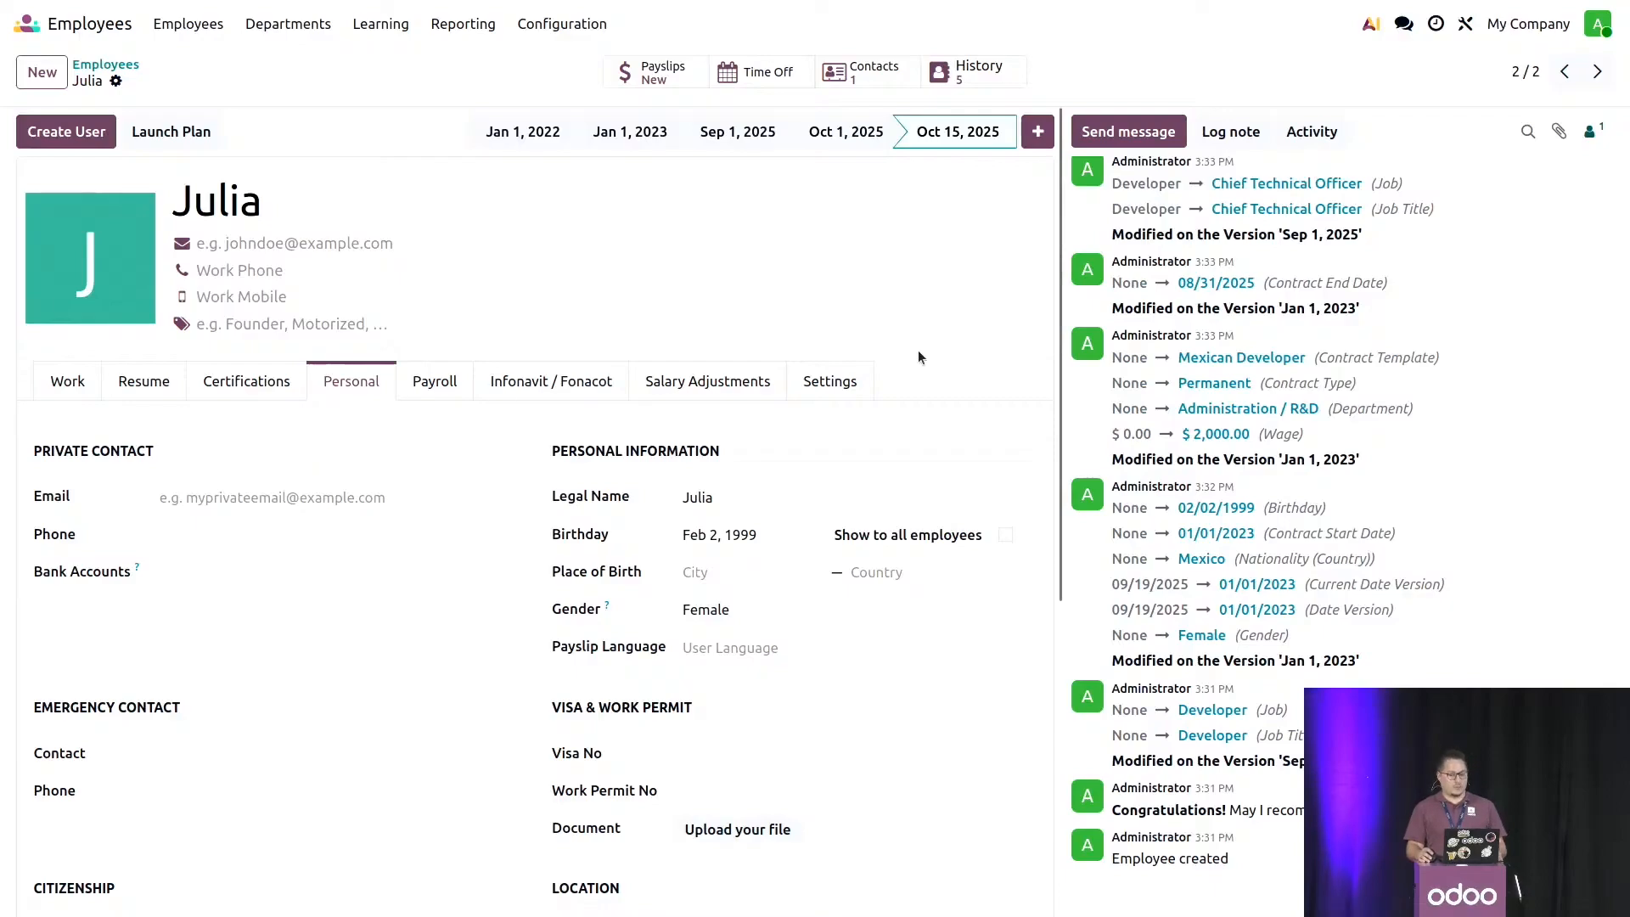
{"action": "scroll", "coordinate": [919, 350], "scroll_direction": "down", "scroll_amount": 5}
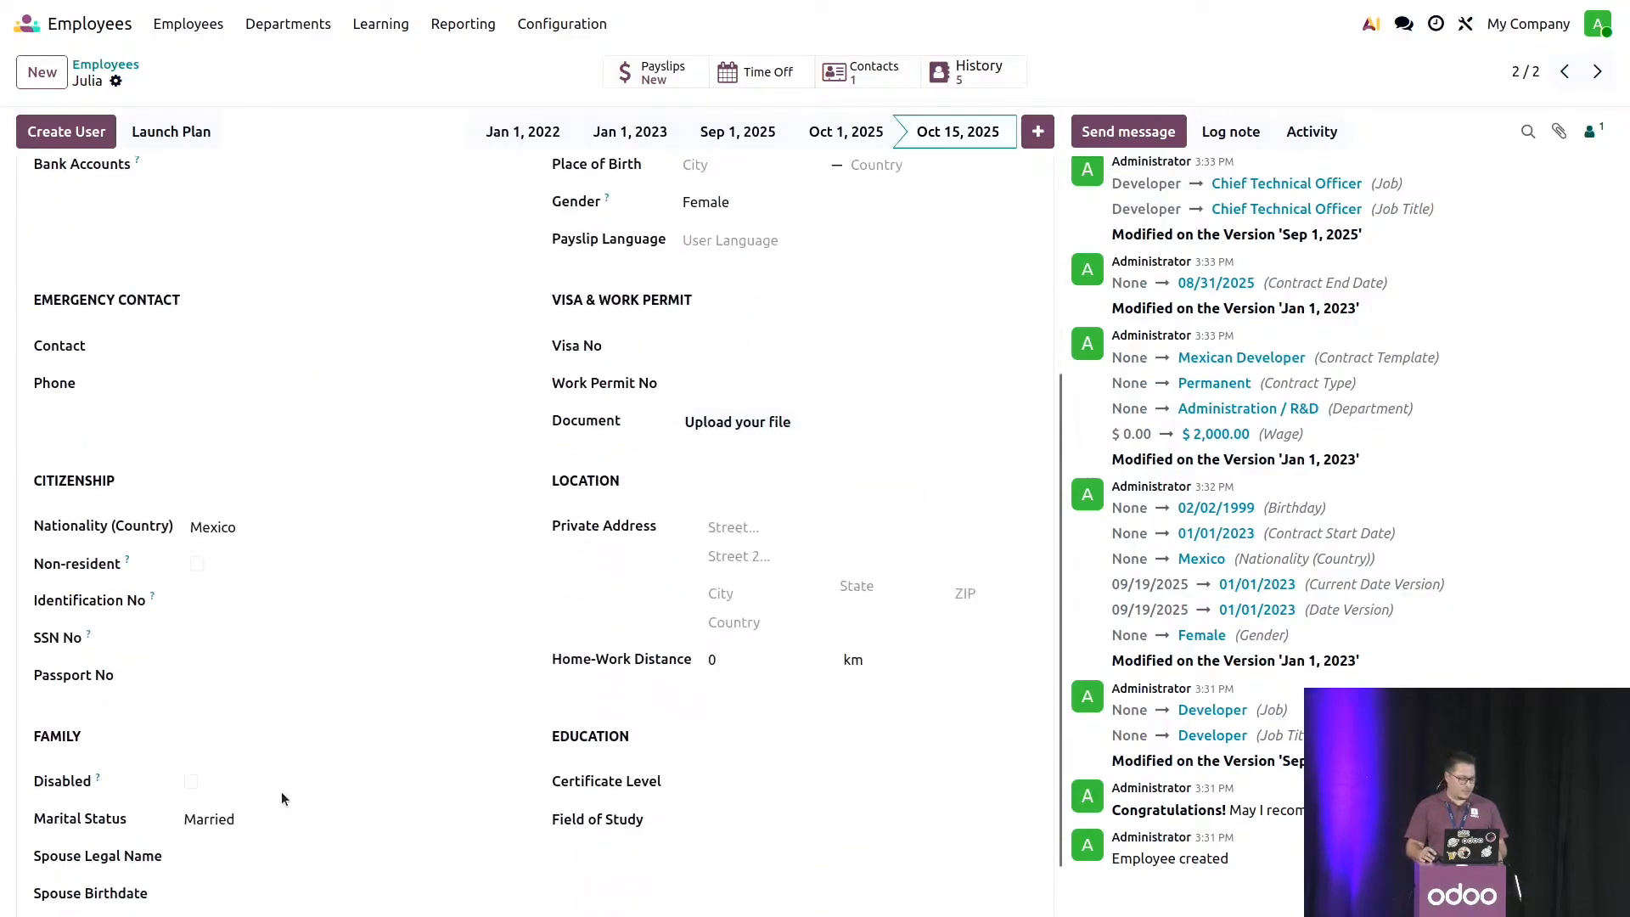
{"action": "scroll", "coordinate": [229, 847], "scroll_direction": "down", "scroll_amount": 1}
{"action": "left_click", "coordinate": [223, 856]}
{"action": "type", "text": "1"}
{"action": "left_click", "coordinate": [544, 826]}
{"action": "left_click", "coordinate": [156, 80]}
- Compare the dependent children in the Oct 1 and Oct 15, 2025 versions and check the employee's version history
{"action": "left_click", "coordinate": [851, 129]}
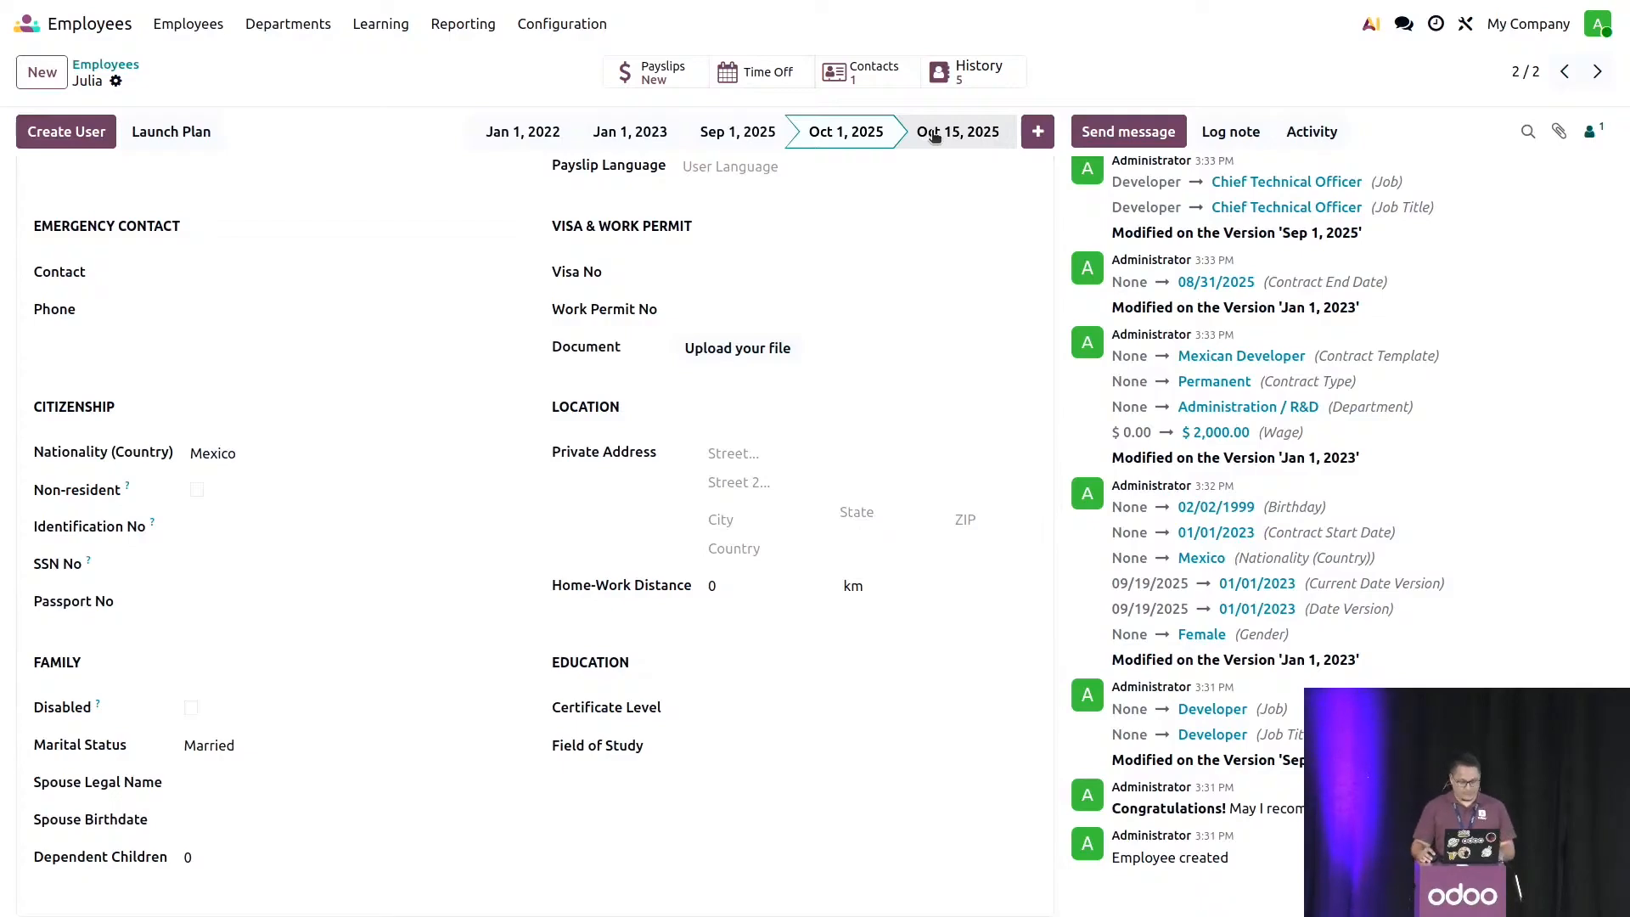
{"action": "left_click", "coordinate": [934, 136]}
{"action": "left_click", "coordinate": [979, 74]}
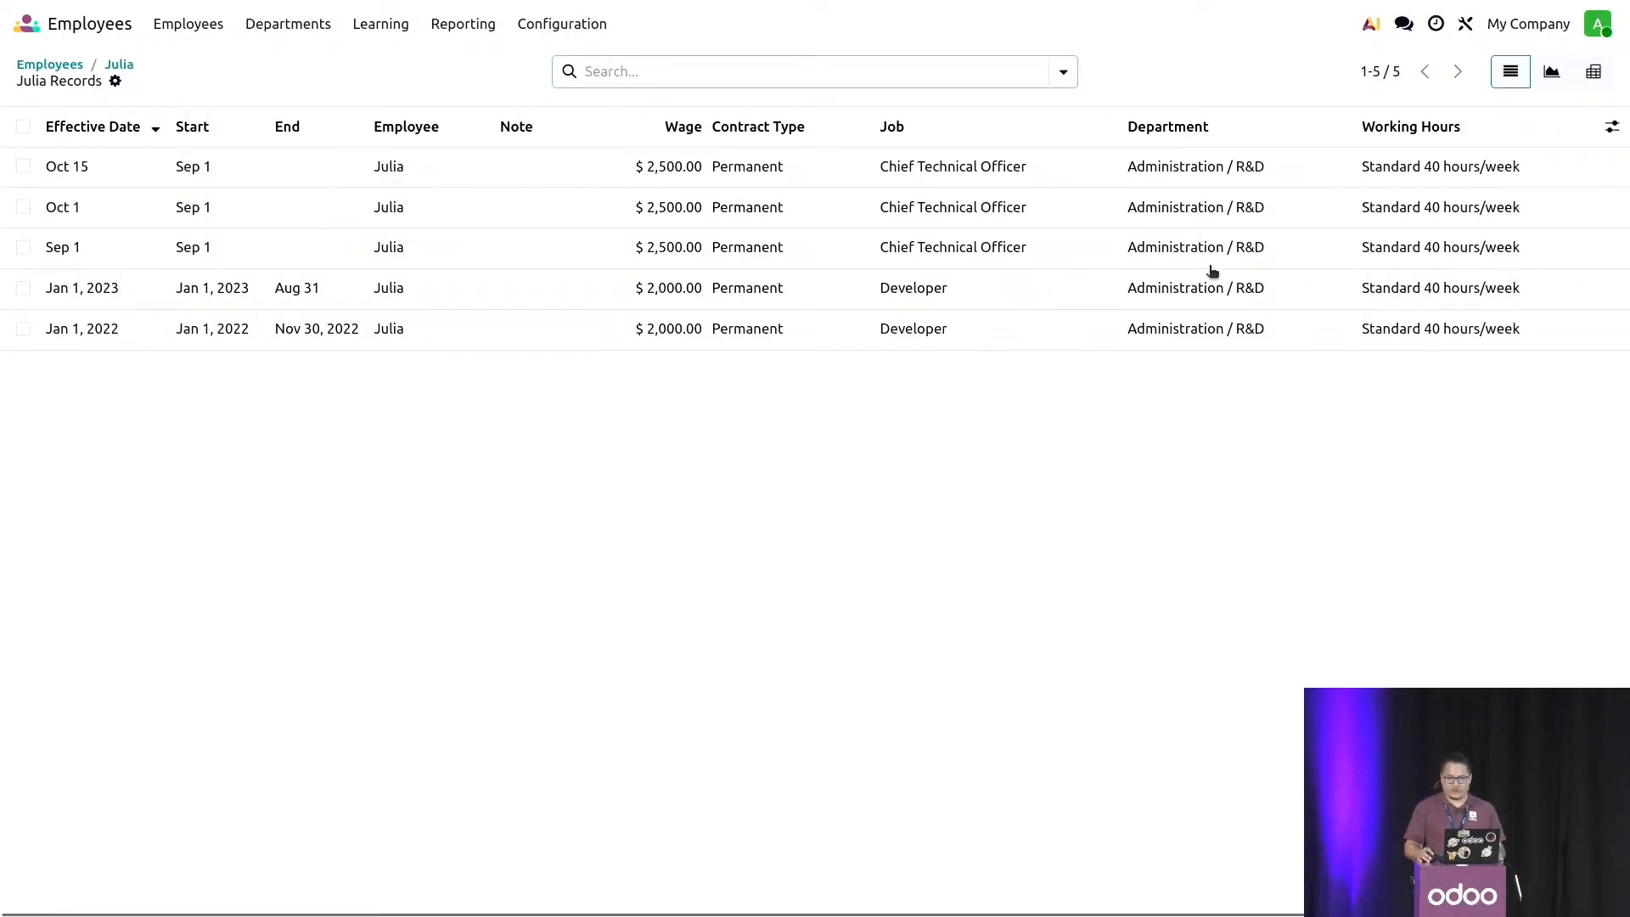
{"action": "left_click", "coordinate": [119, 64]}
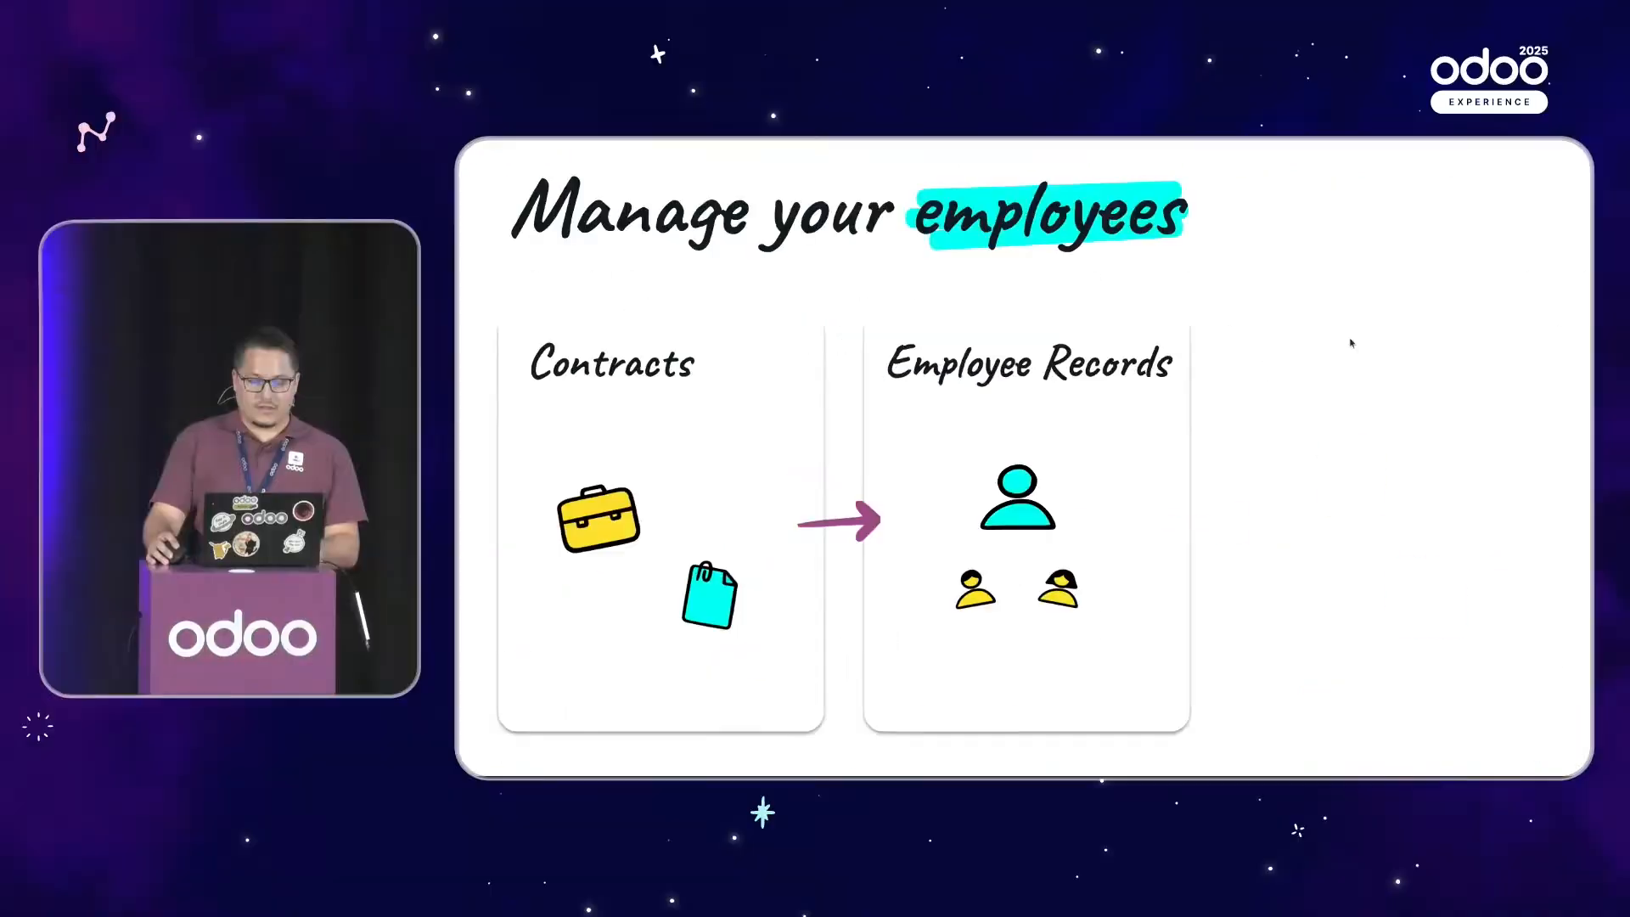
{"action": "left_click", "coordinate": [1275, 292]}
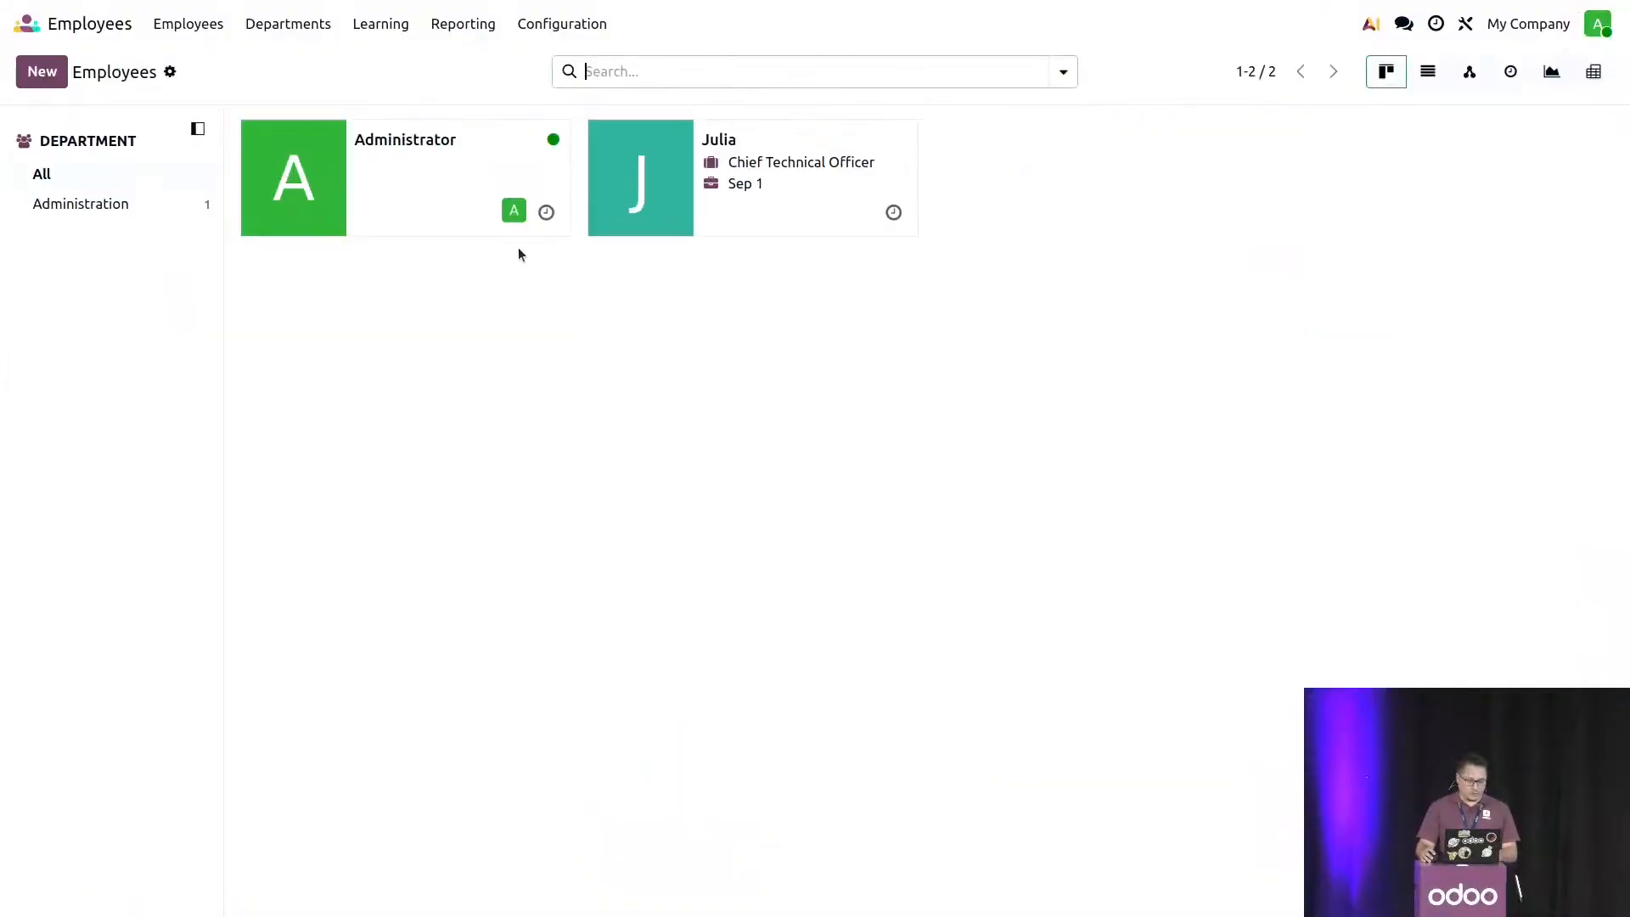
- Create a second employee record, enter the employee's name and save it
{"action": "left_click", "coordinate": [530, 178]}
{"action": "left_click", "coordinate": [42, 73]}
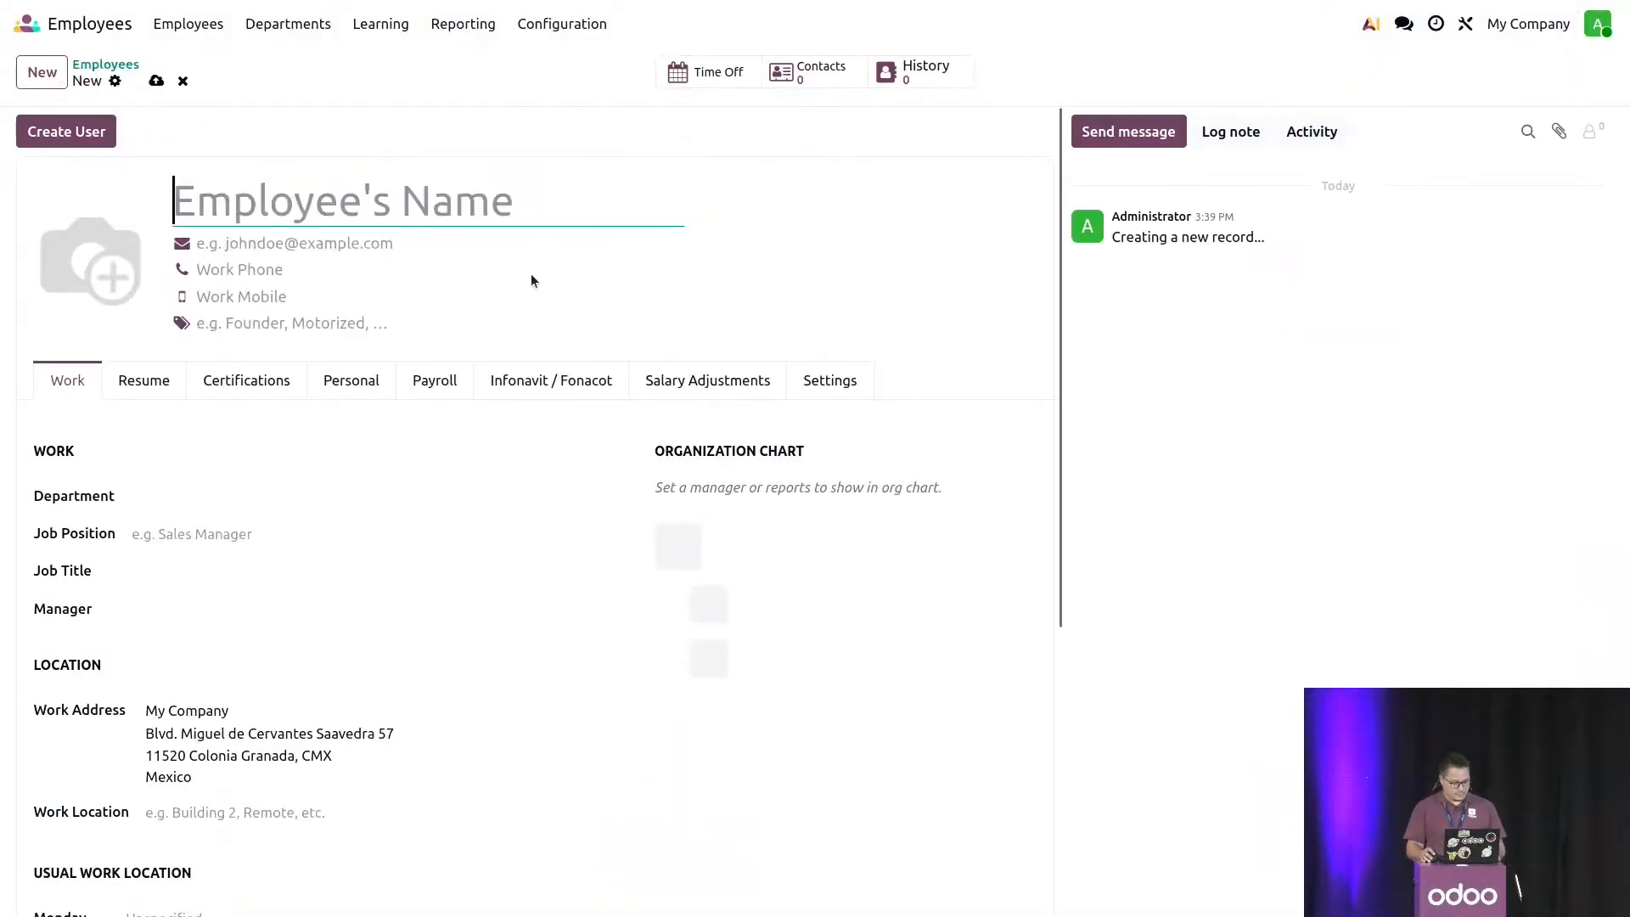
{"action": "type", "text": "Marco"}
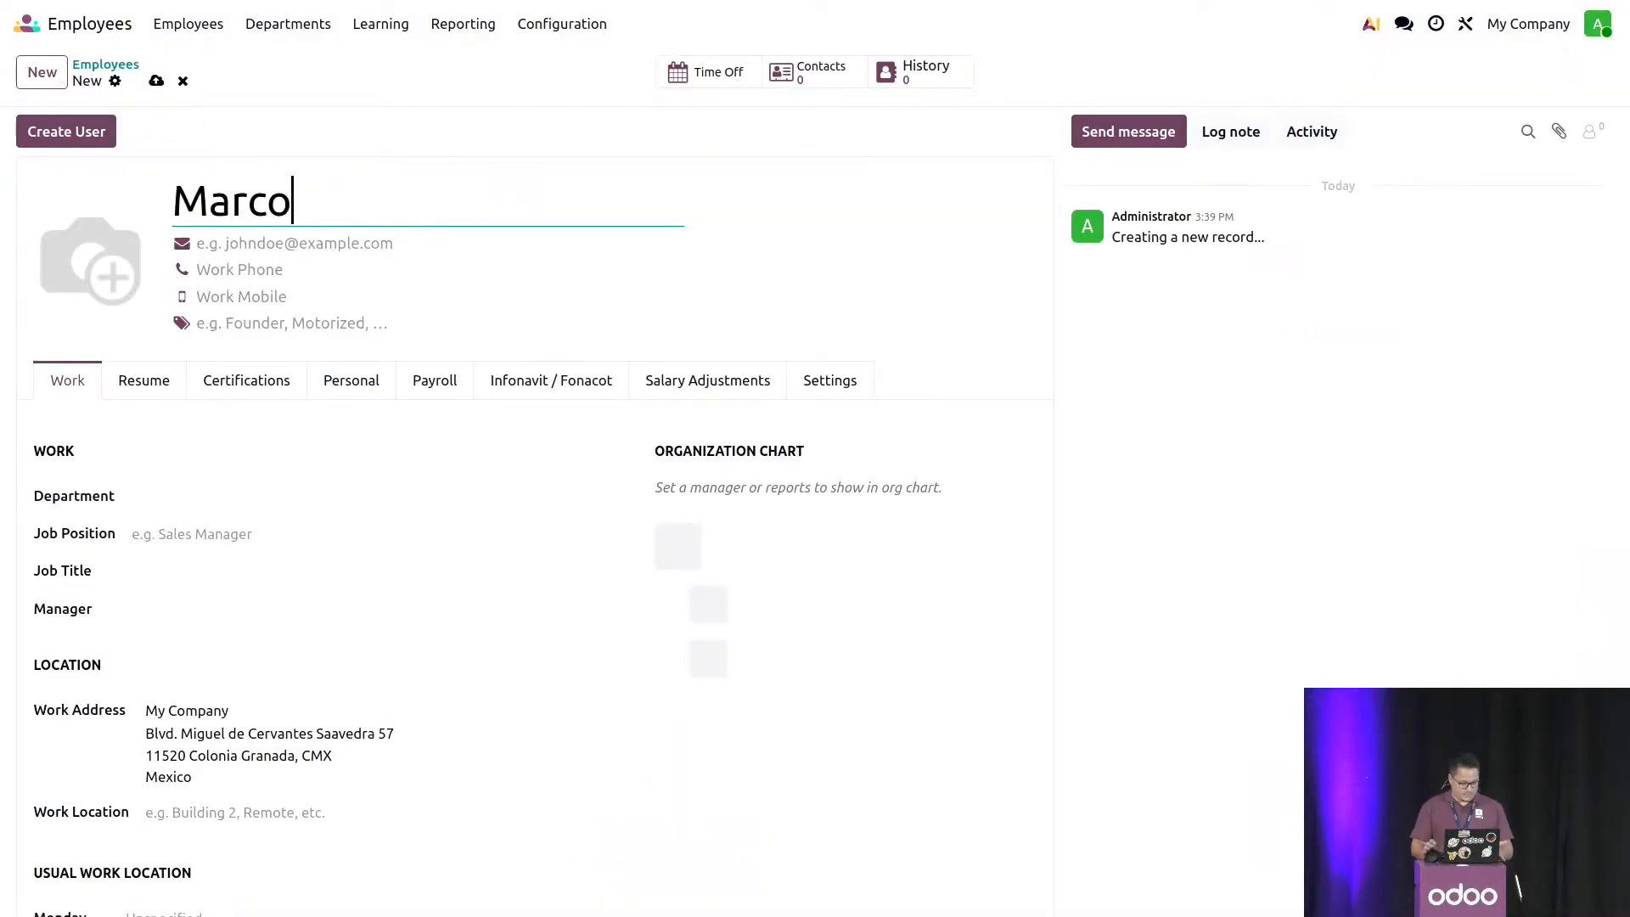
{"action": "left_click", "coordinate": [156, 81]}
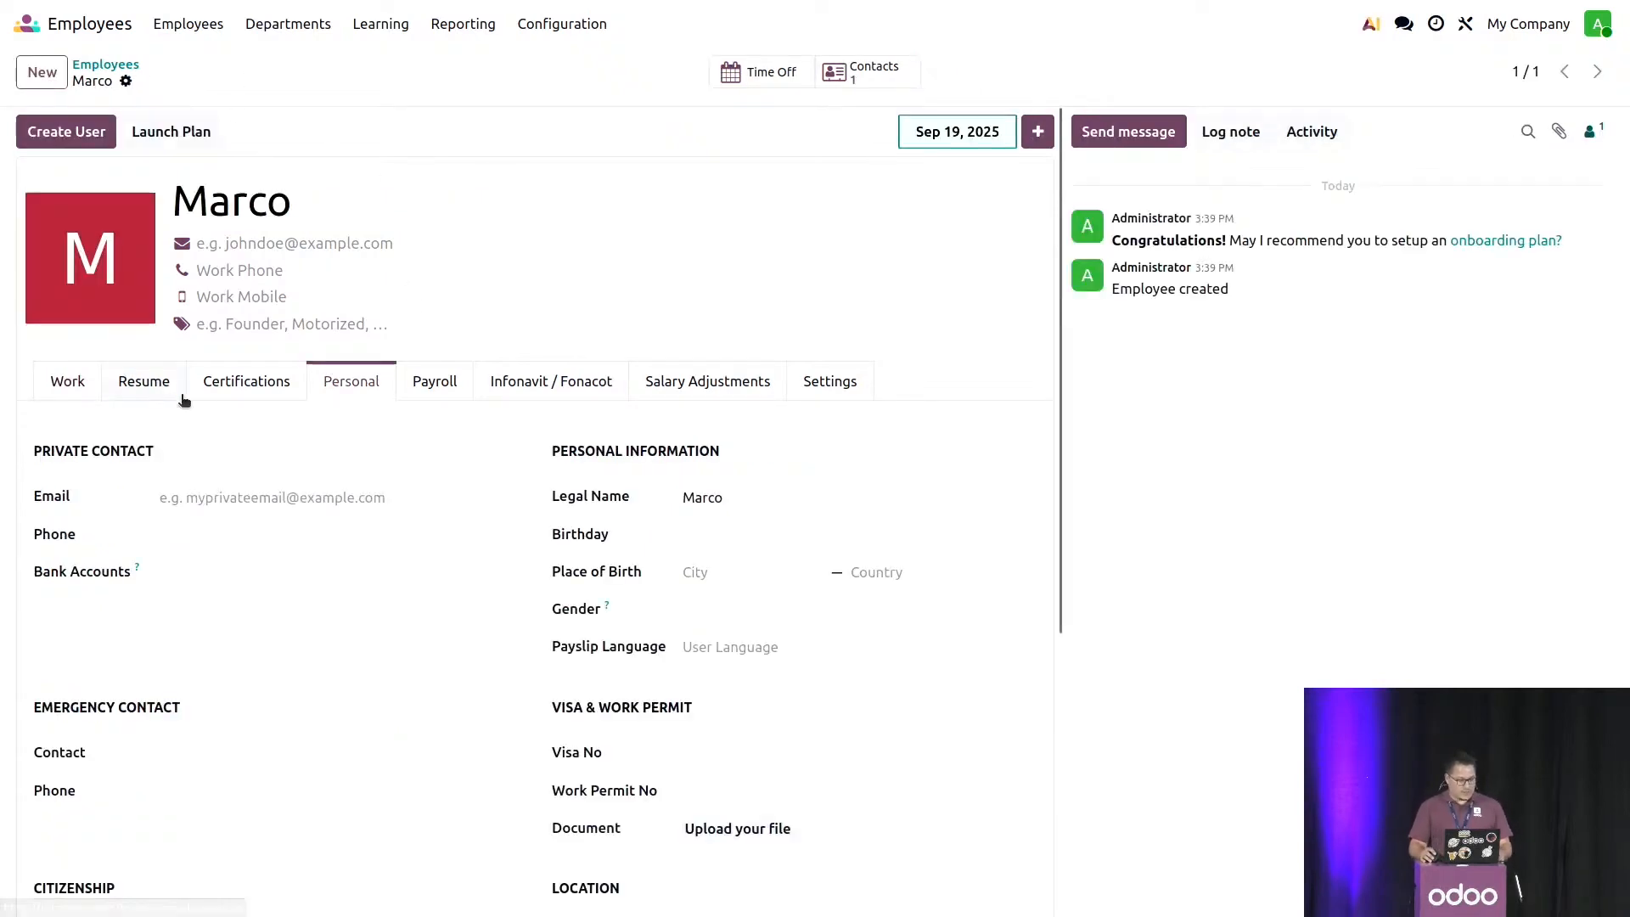
- Set the new employee's job position to Developer and save the record
{"action": "left_click", "coordinate": [73, 394]}
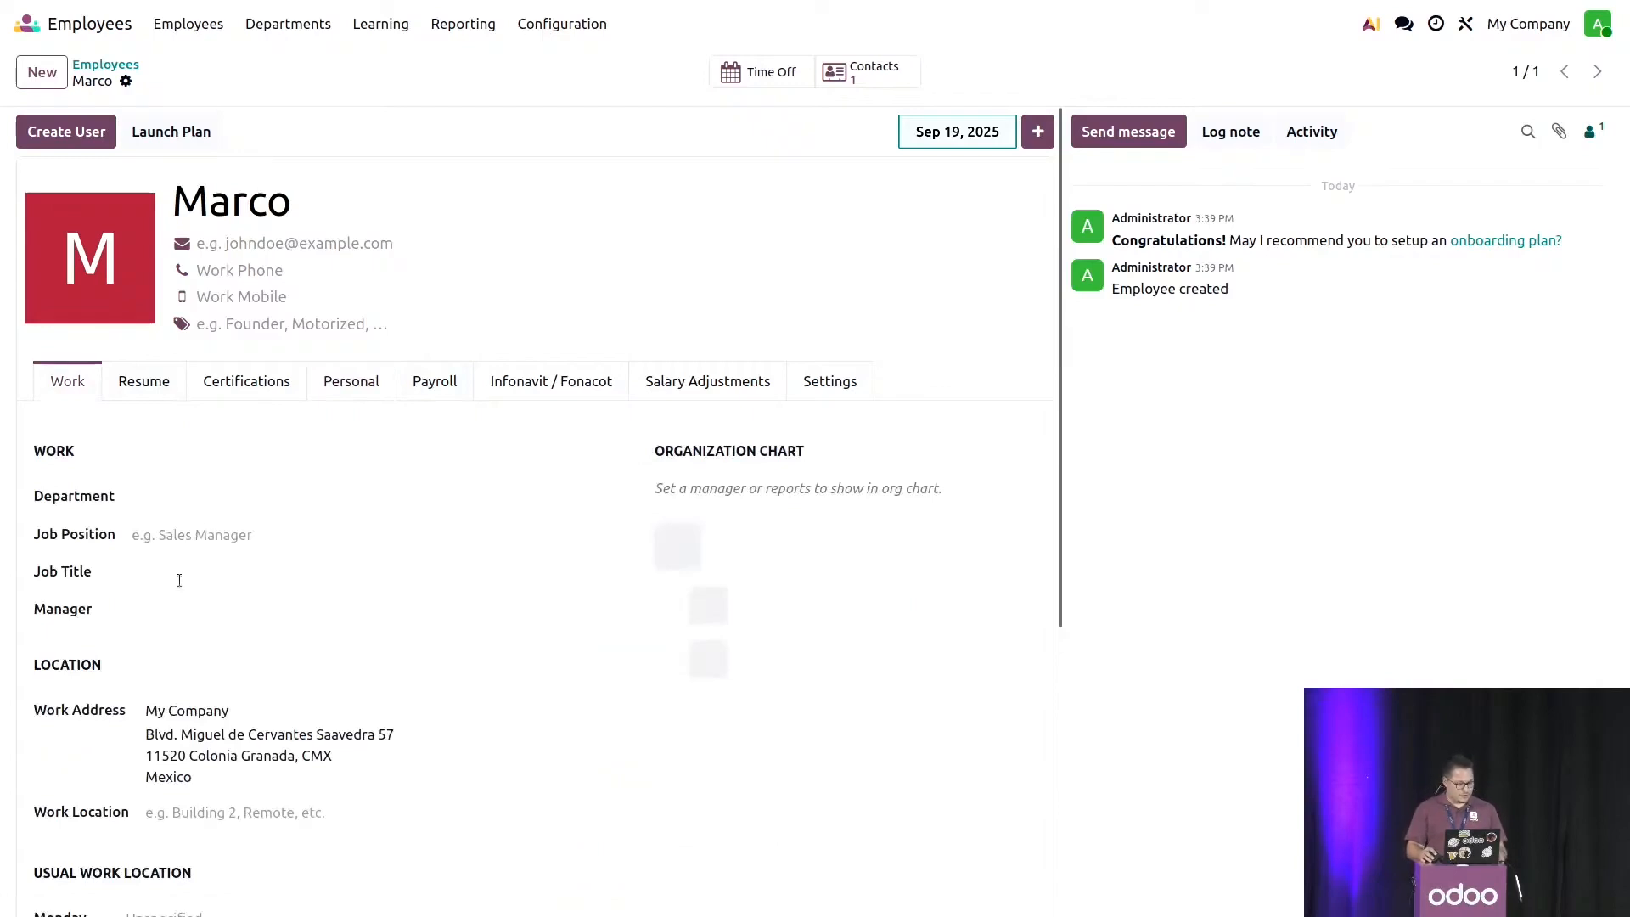
{"action": "left_click", "coordinate": [182, 535]}
{"action": "left_click", "coordinate": [219, 624]}
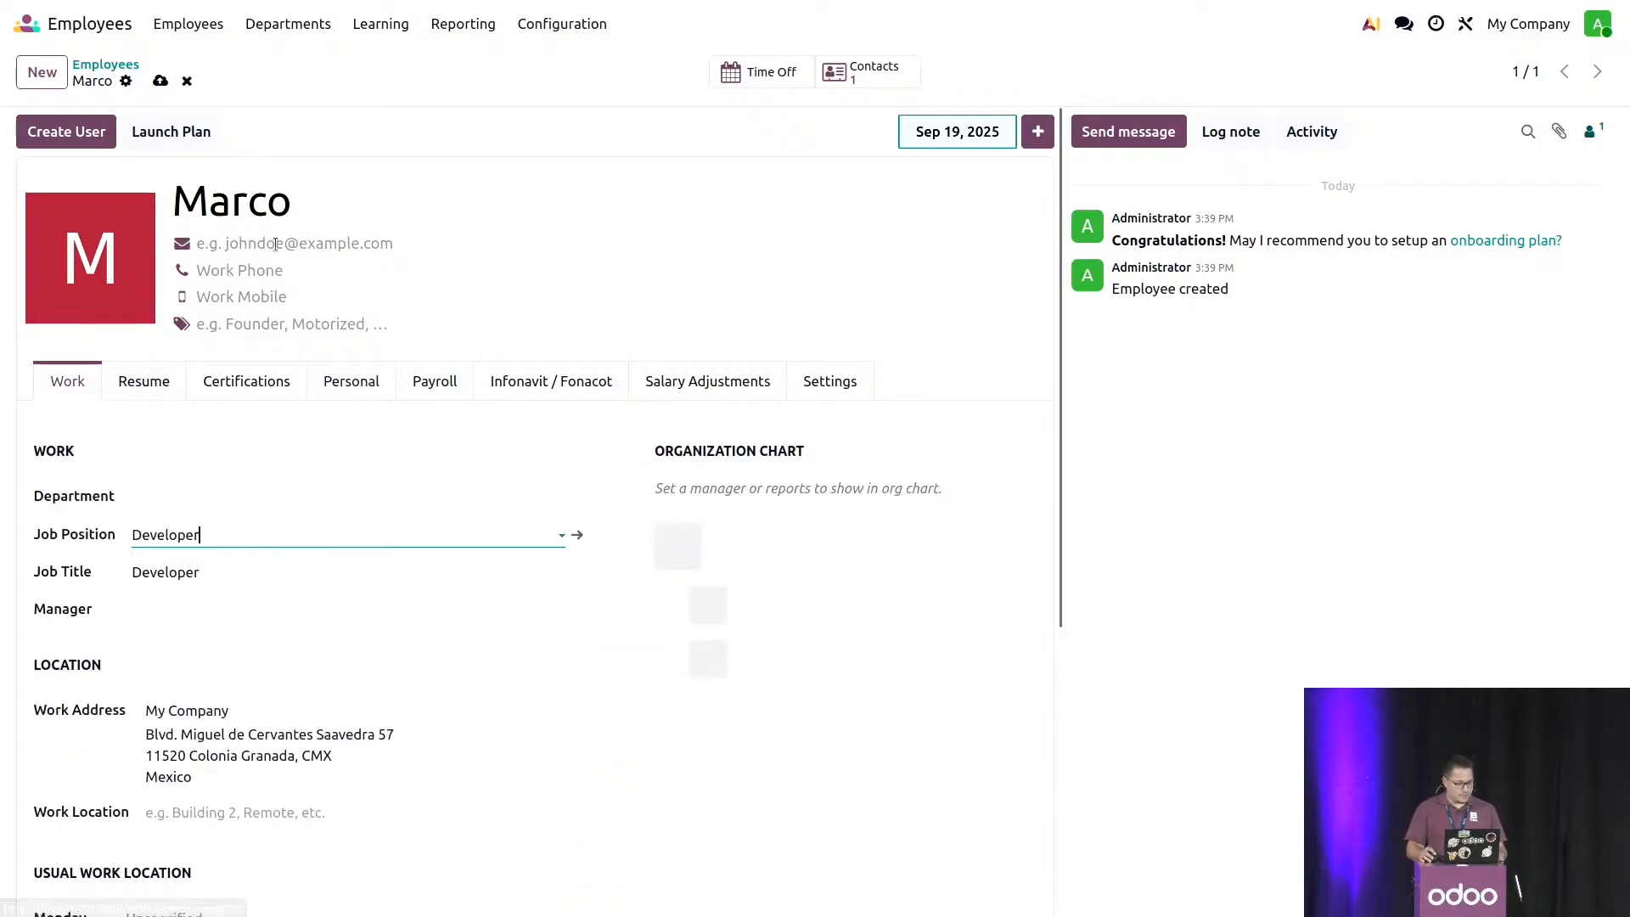
{"action": "left_click", "coordinate": [160, 81]}
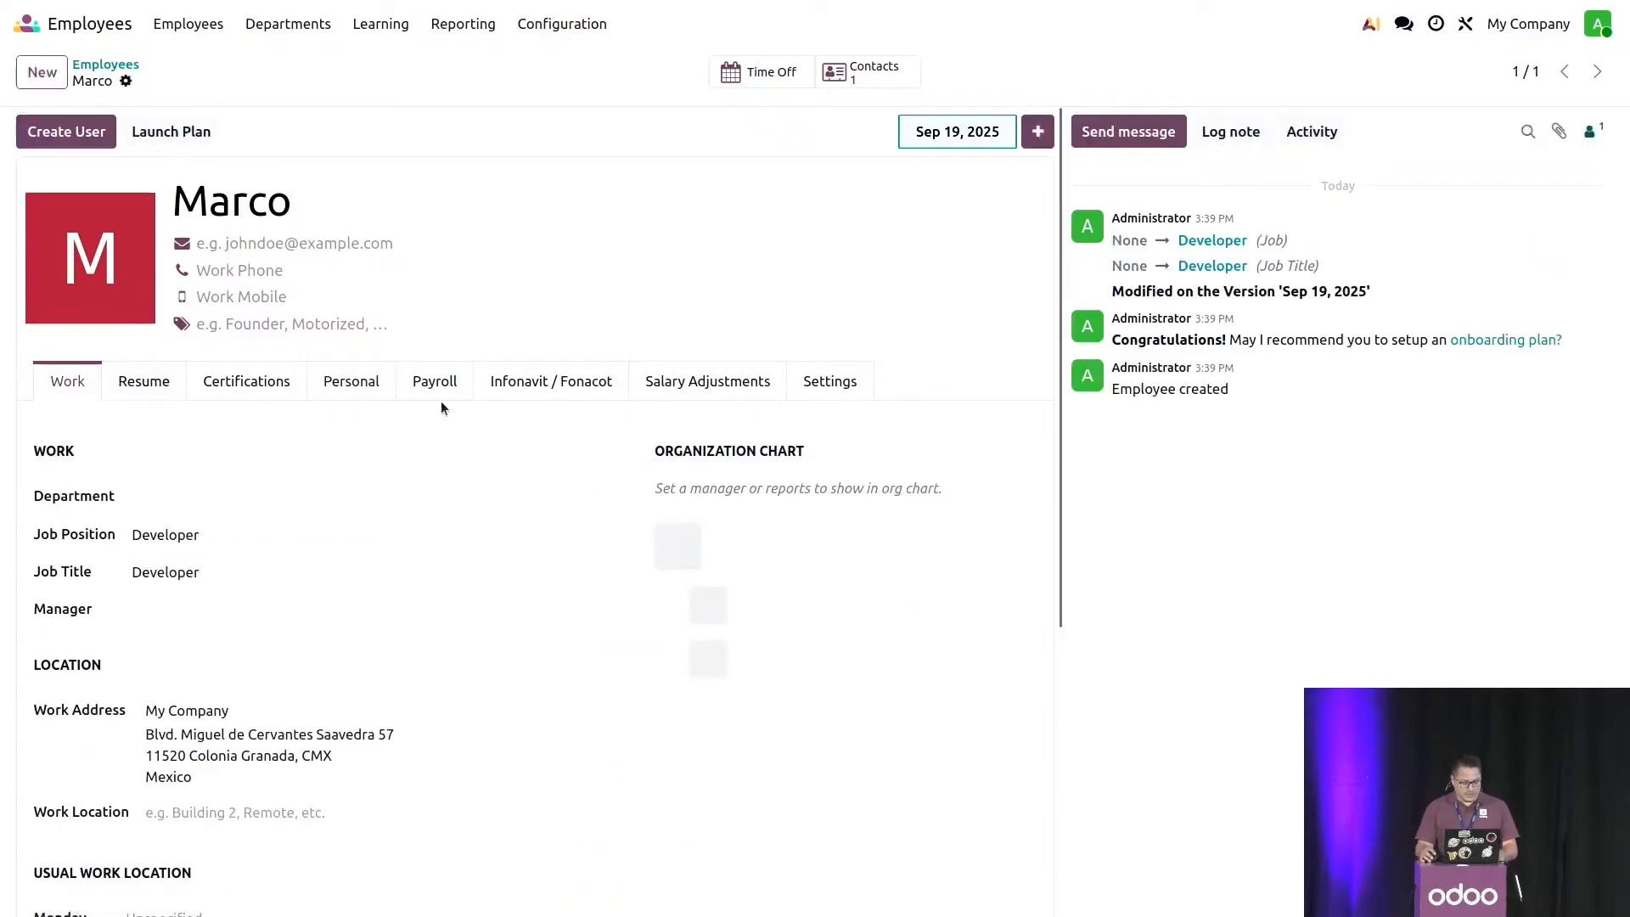
- Load the Mexican Developer contract template into the new employee's payroll details
{"action": "left_click", "coordinate": [420, 380]}
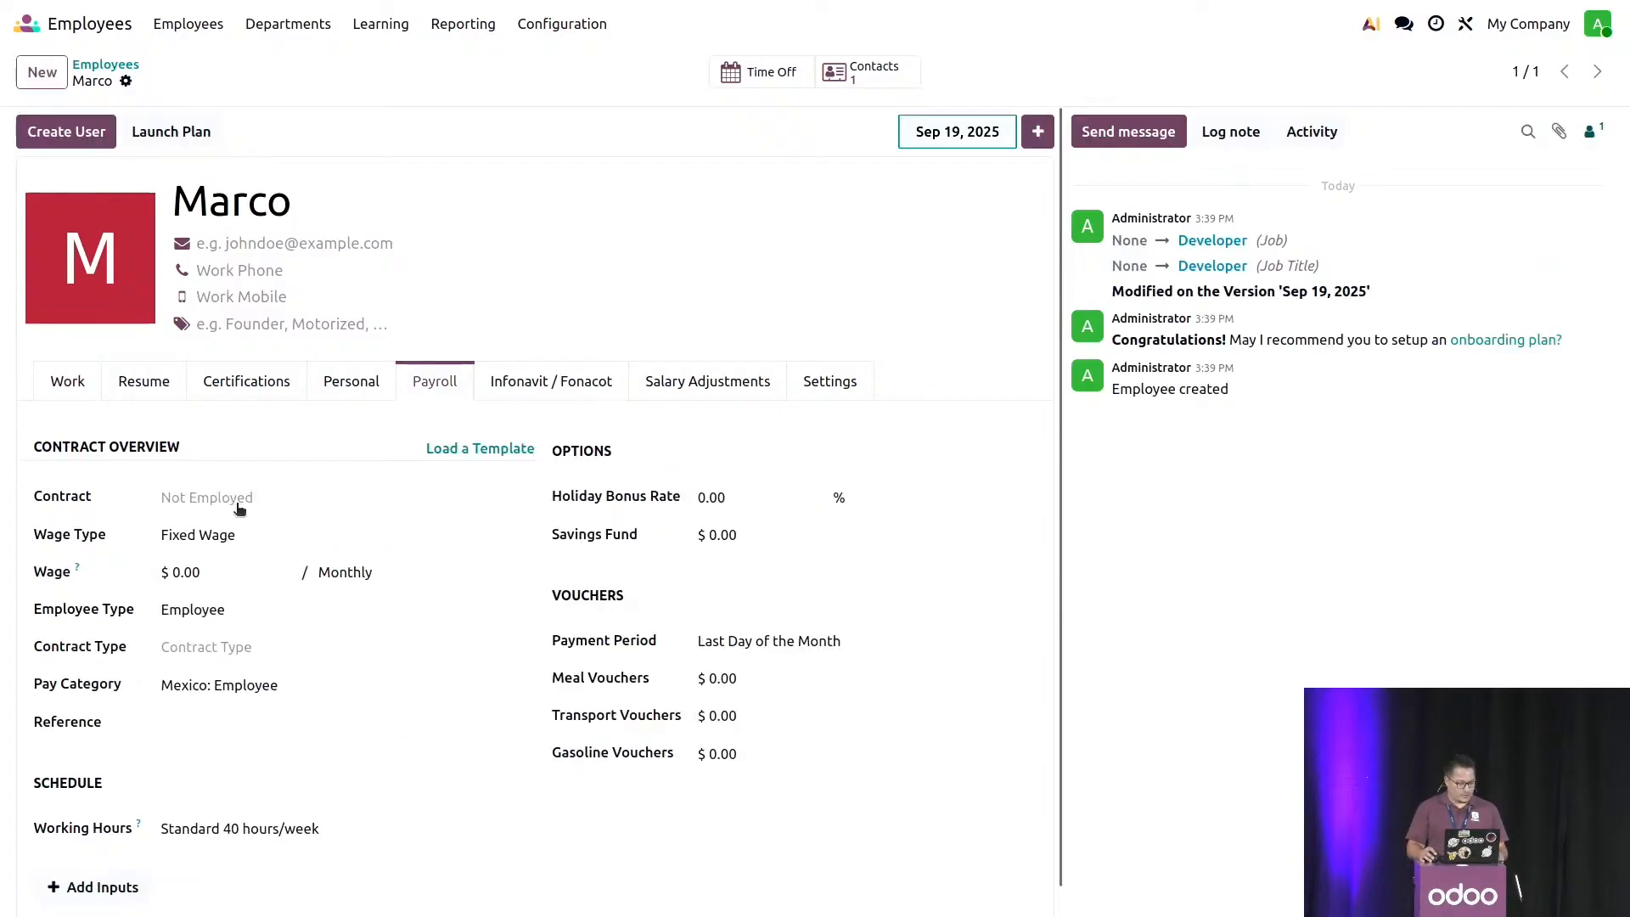
{"action": "left_click", "coordinate": [474, 449]}
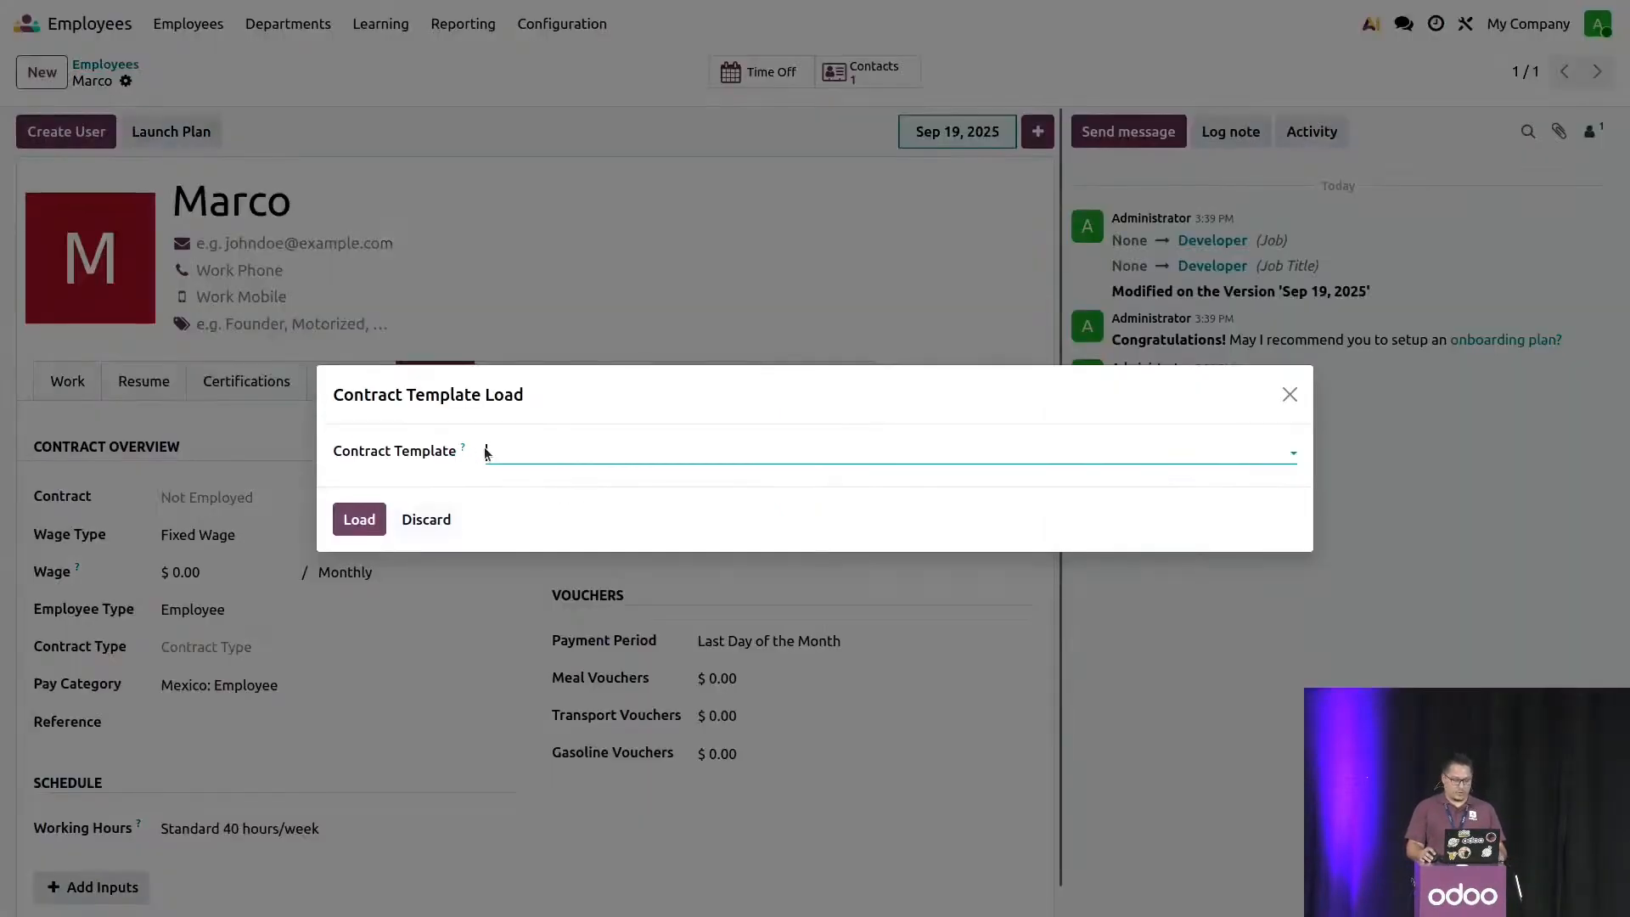
{"action": "left_click", "coordinate": [486, 452]}
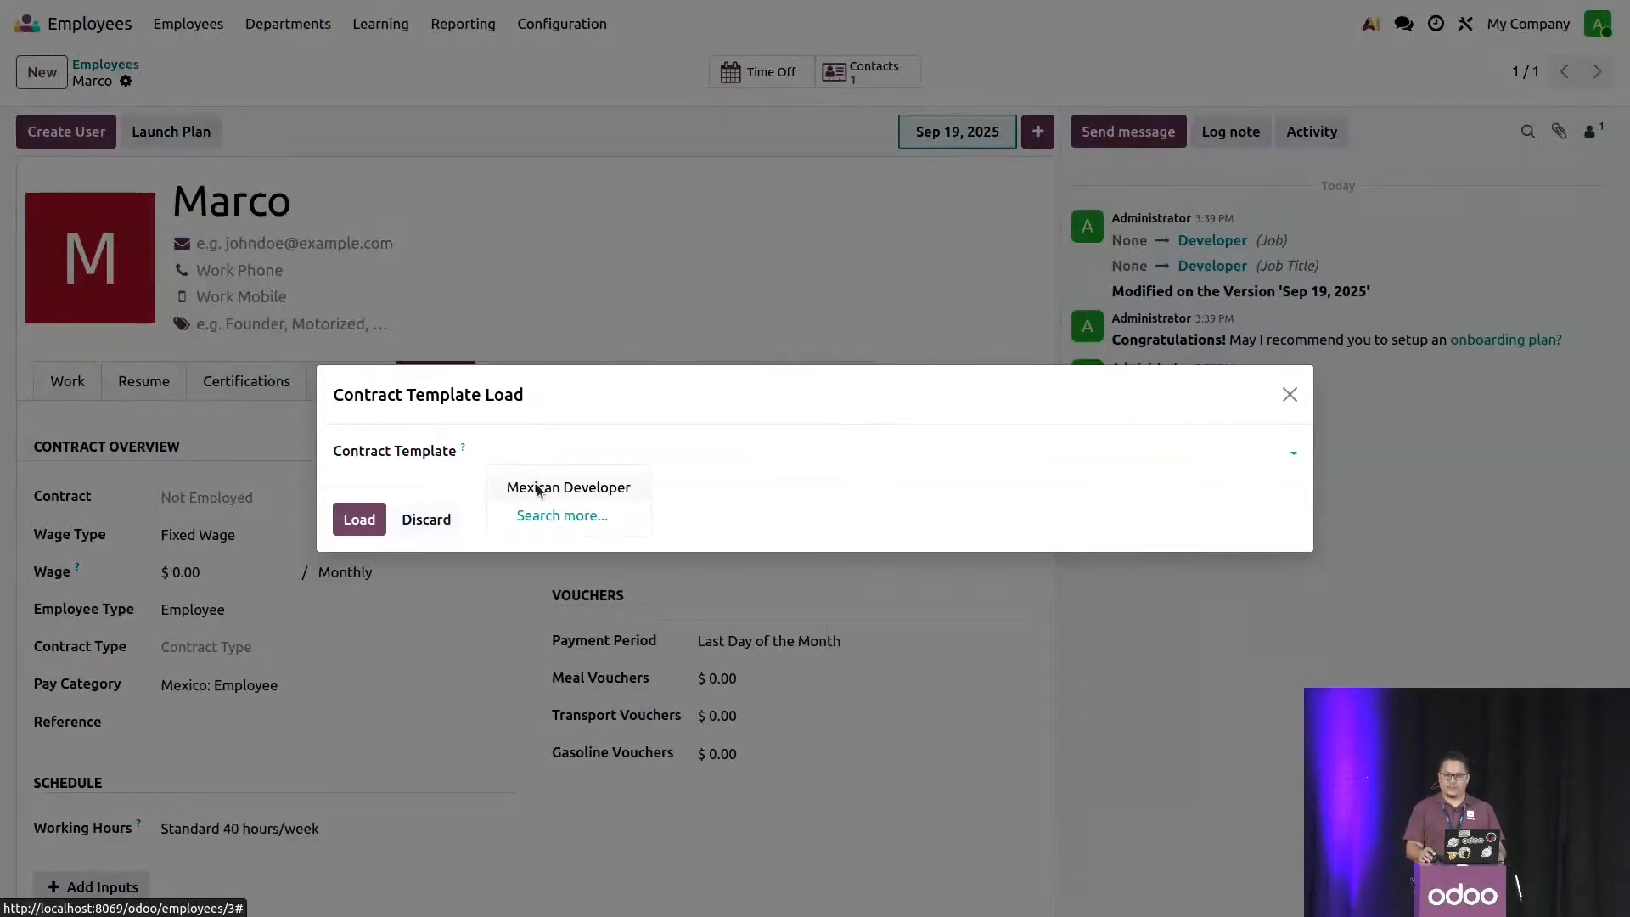
{"action": "left_click", "coordinate": [541, 489]}
{"action": "left_click", "coordinate": [356, 519]}
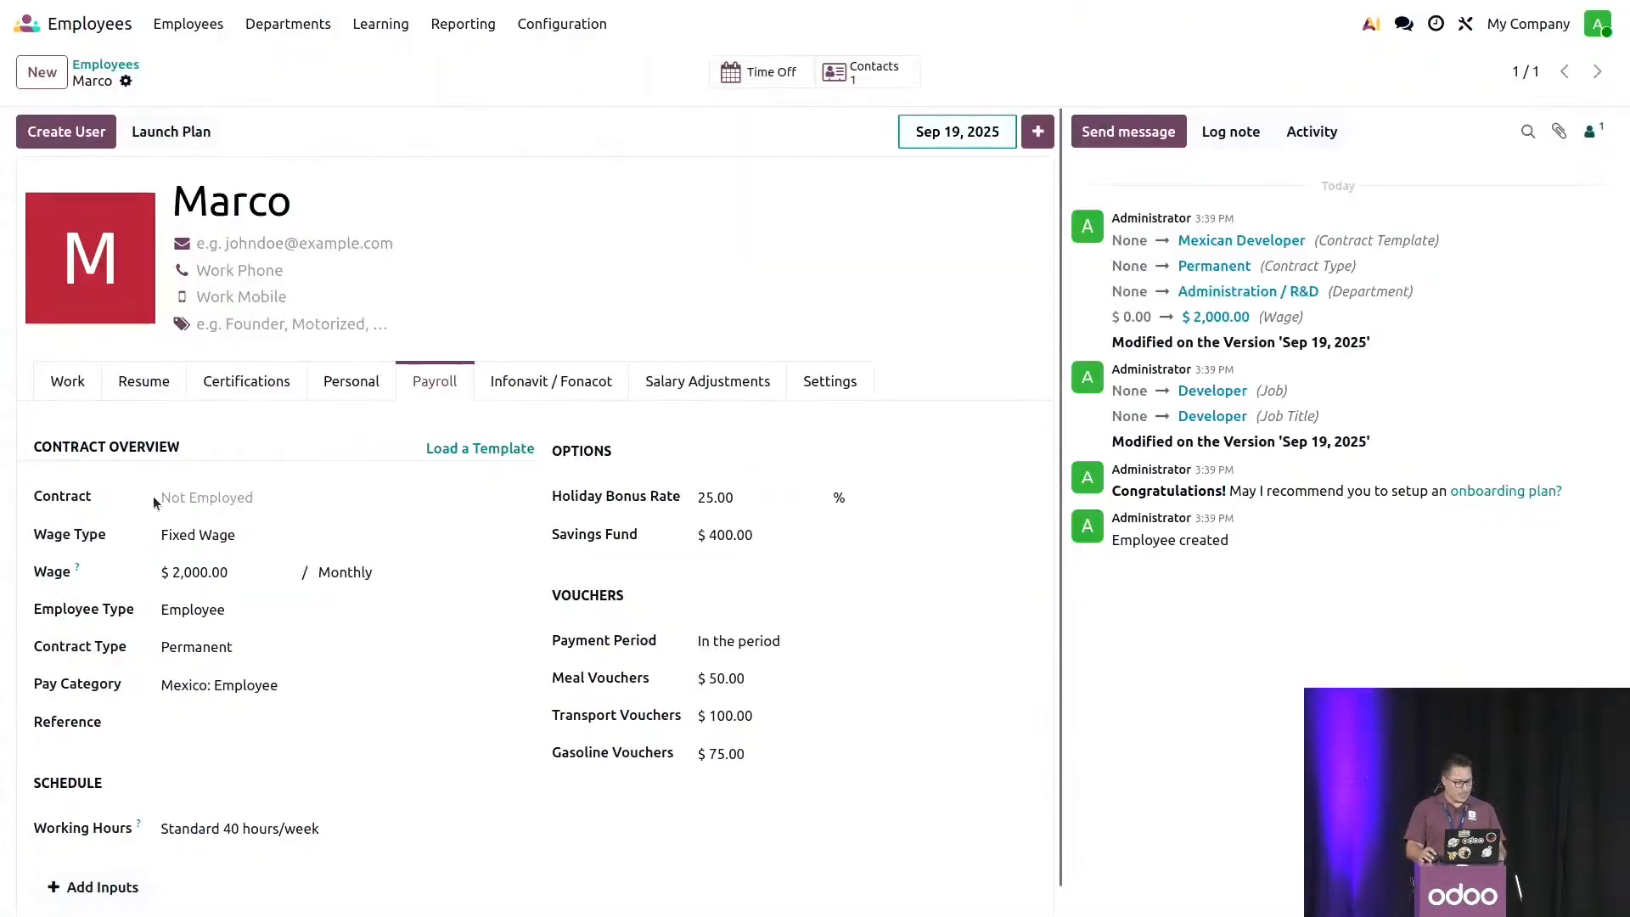
- Set the new employee's contract start date to Jan 1, 2025
{"action": "left_click", "coordinate": [186, 499]}
{"action": "left_click", "coordinate": [204, 544]}
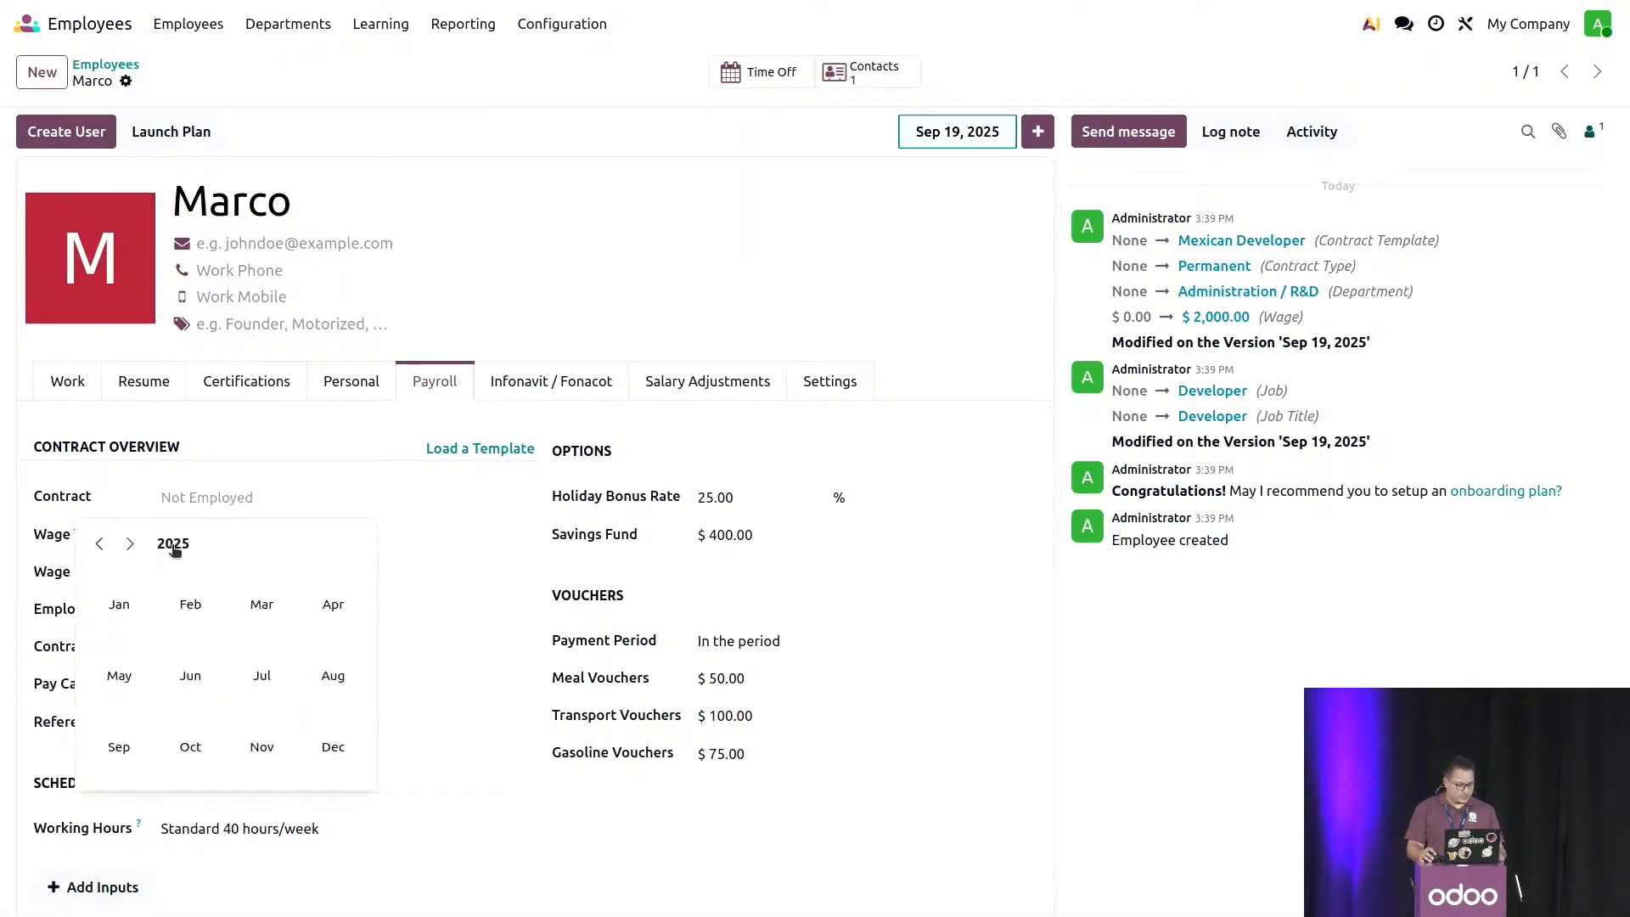
{"action": "left_click", "coordinate": [132, 604]}
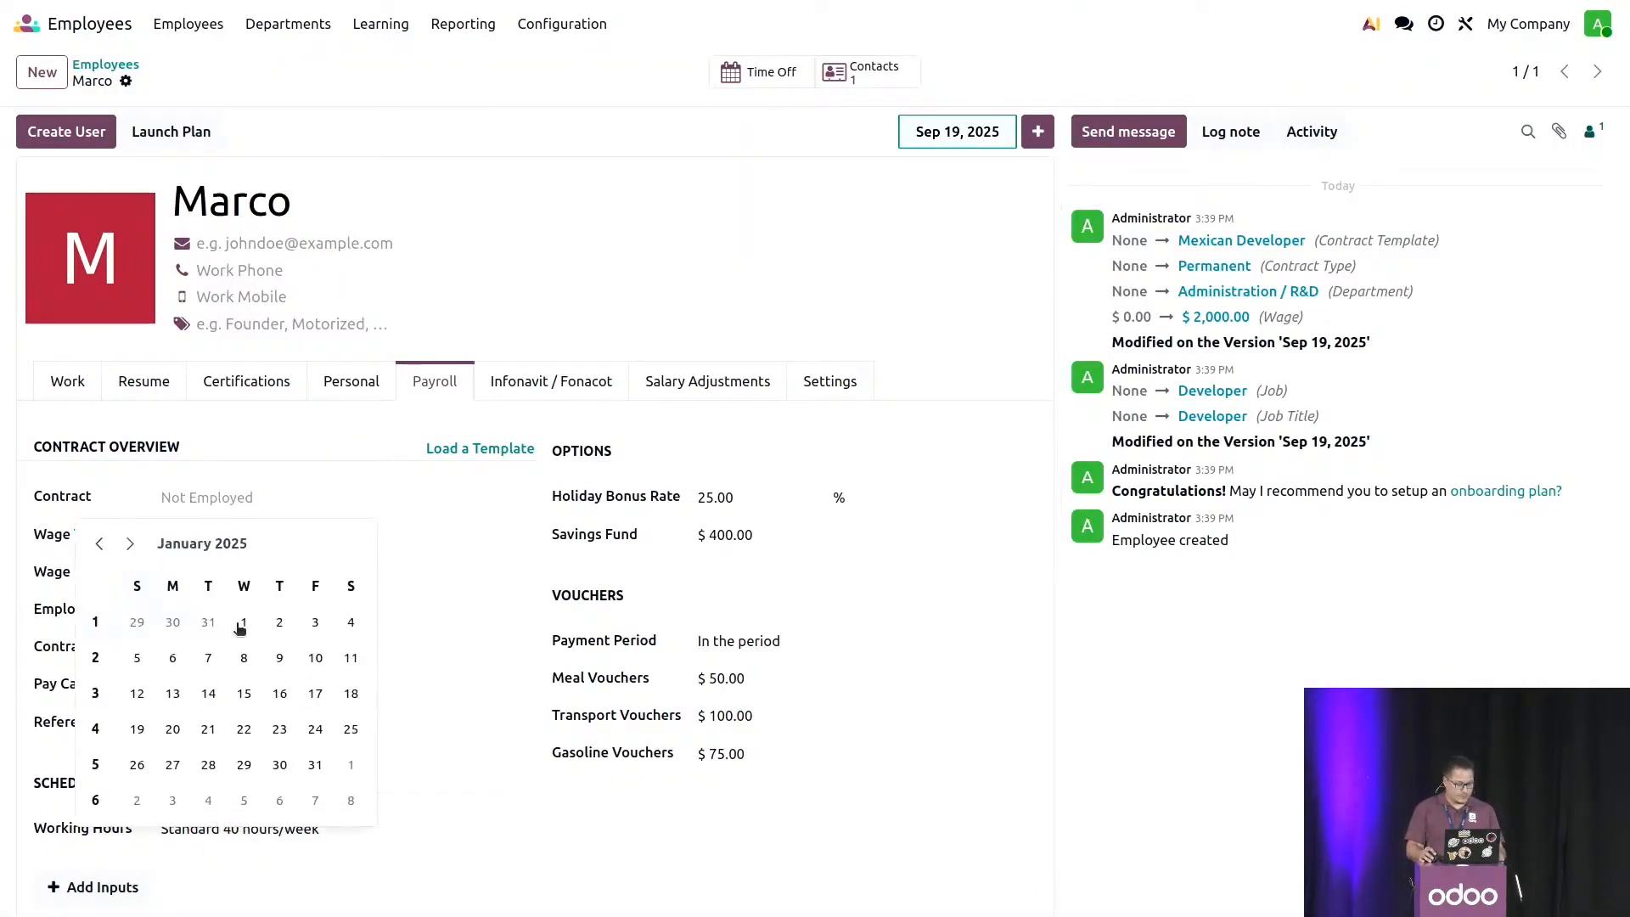
{"action": "left_click", "coordinate": [244, 622]}
{"action": "scroll", "coordinate": [429, 552], "scroll_direction": "down", "scroll_amount": 1}
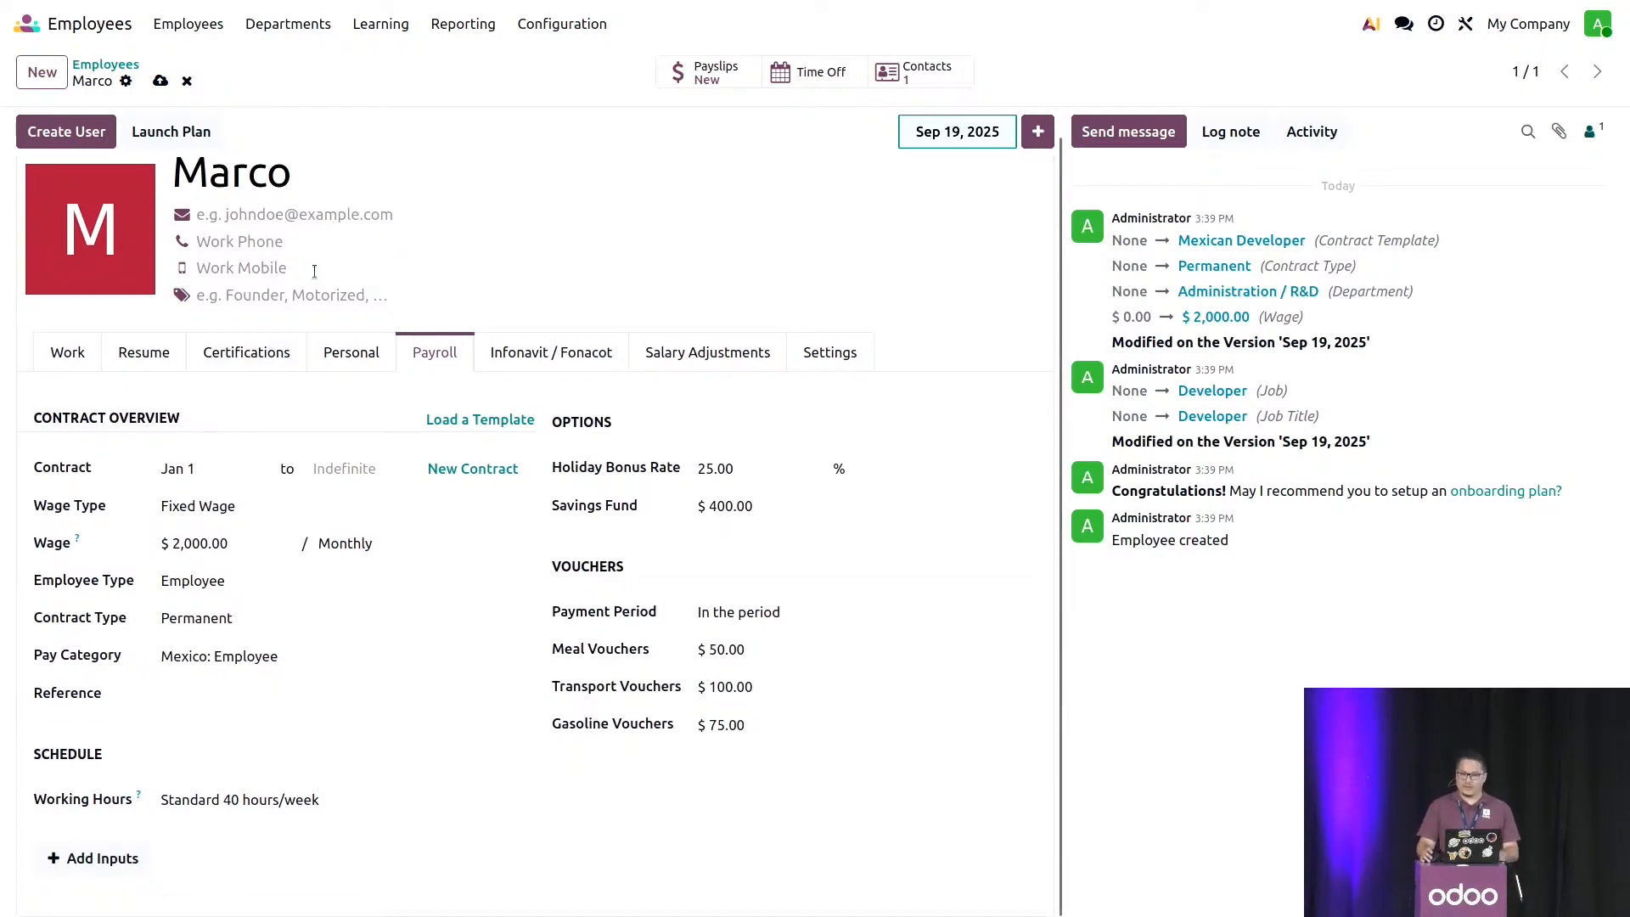
{"action": "scroll", "coordinate": [354, 219], "scroll_direction": "up", "scroll_amount": 1}
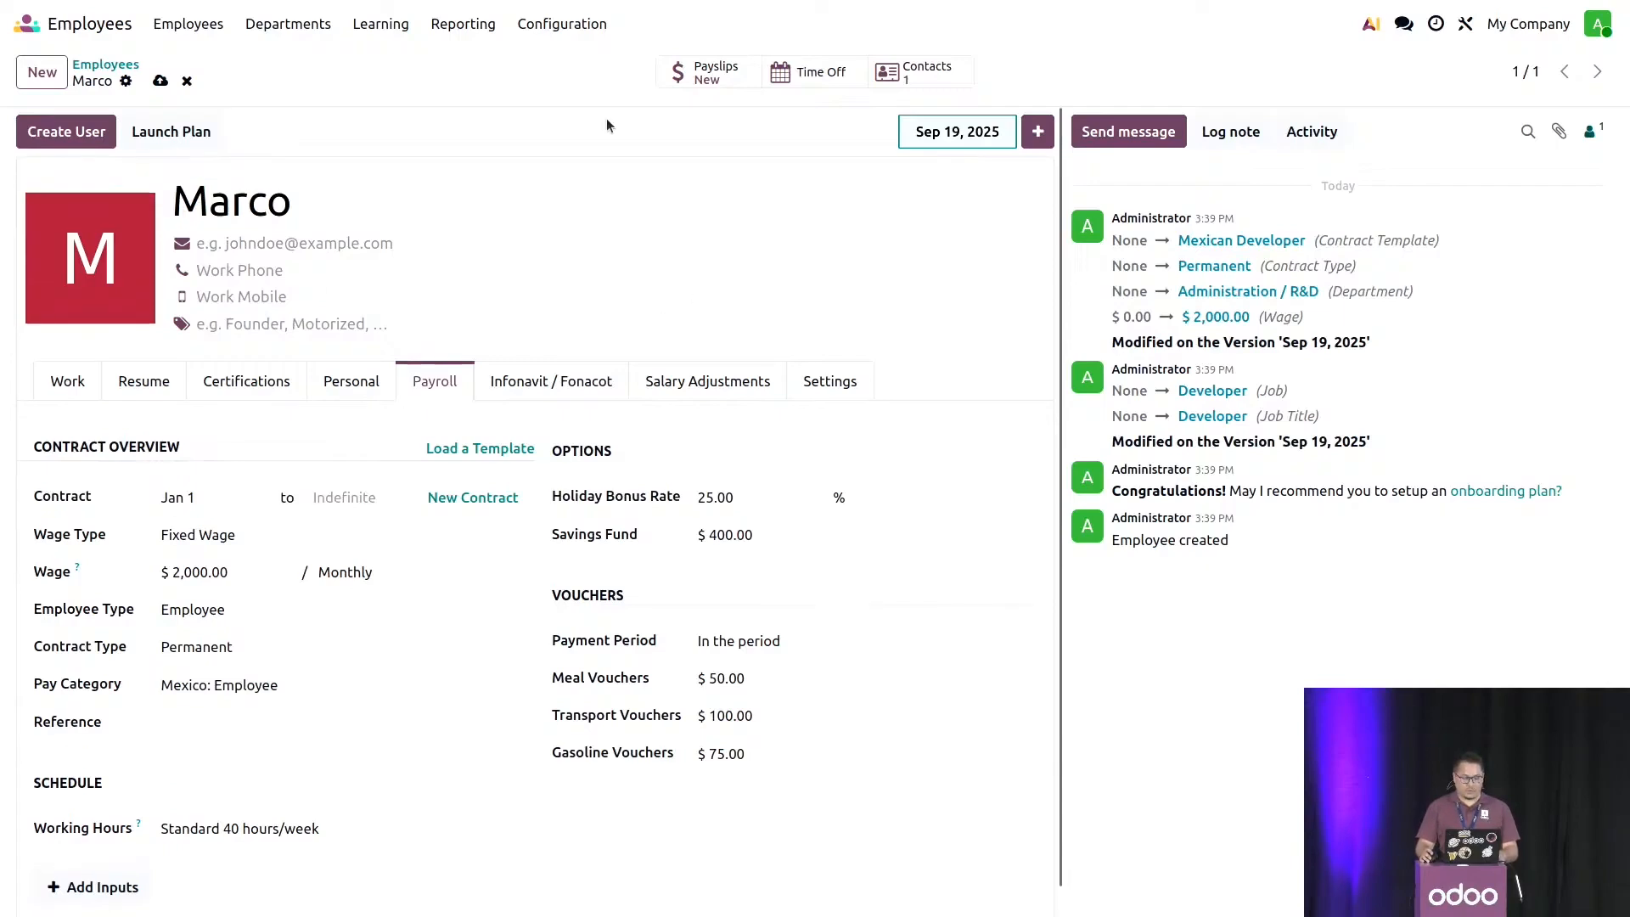
- Create a September 2025 payslip from the new employee's record and compute its sheet
{"action": "left_click", "coordinate": [383, 382]}
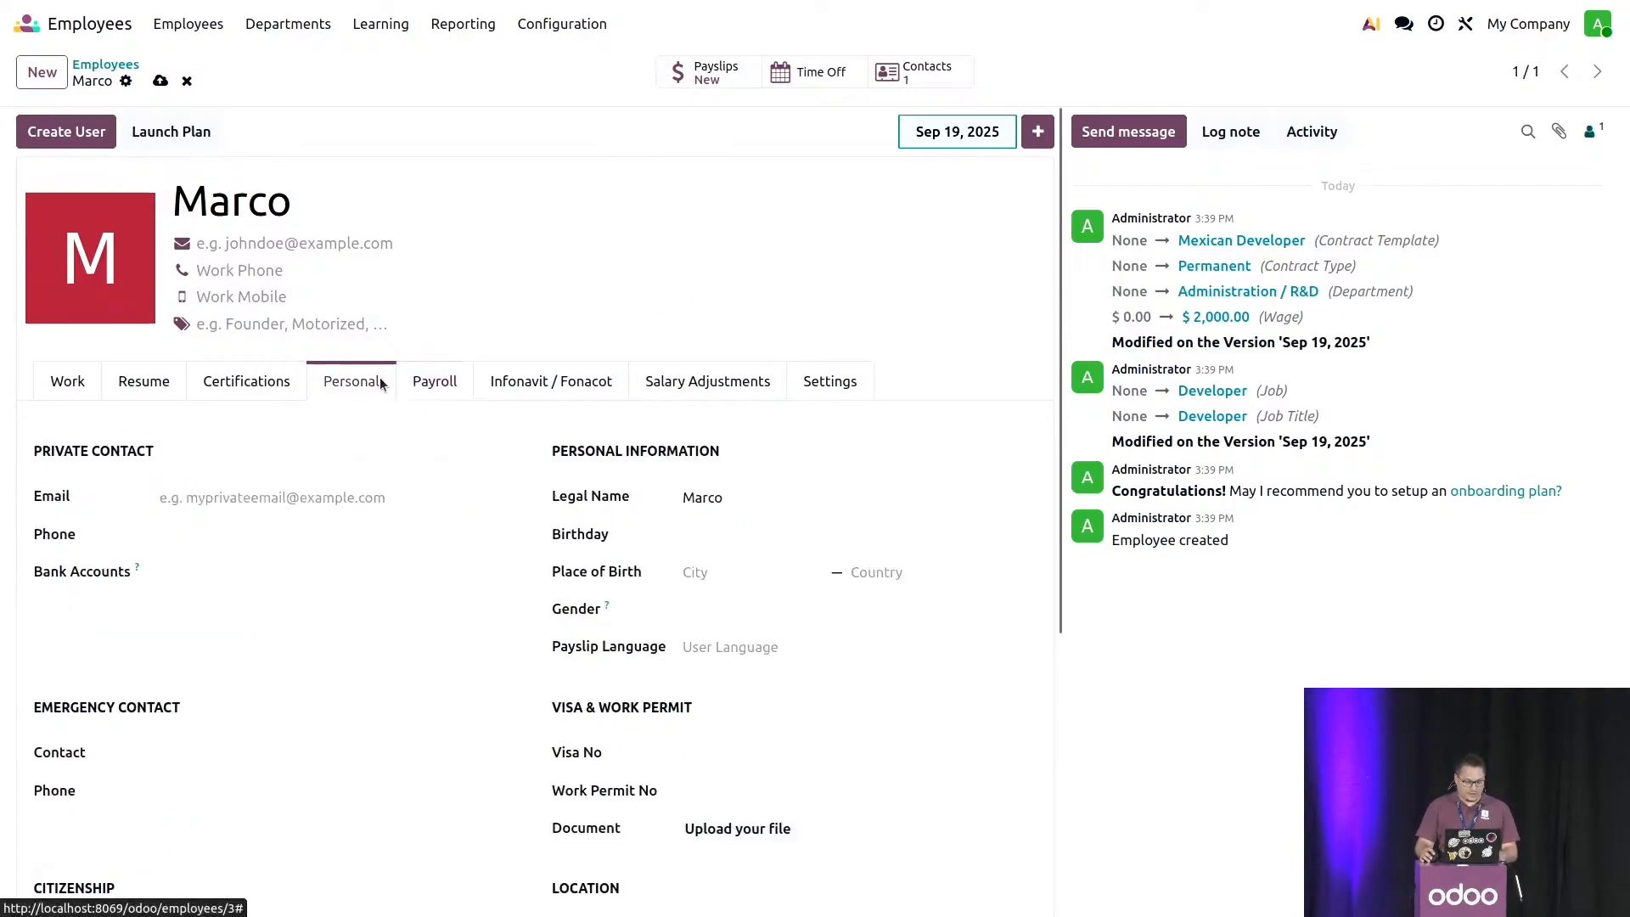
{"action": "left_click", "coordinate": [709, 79]}
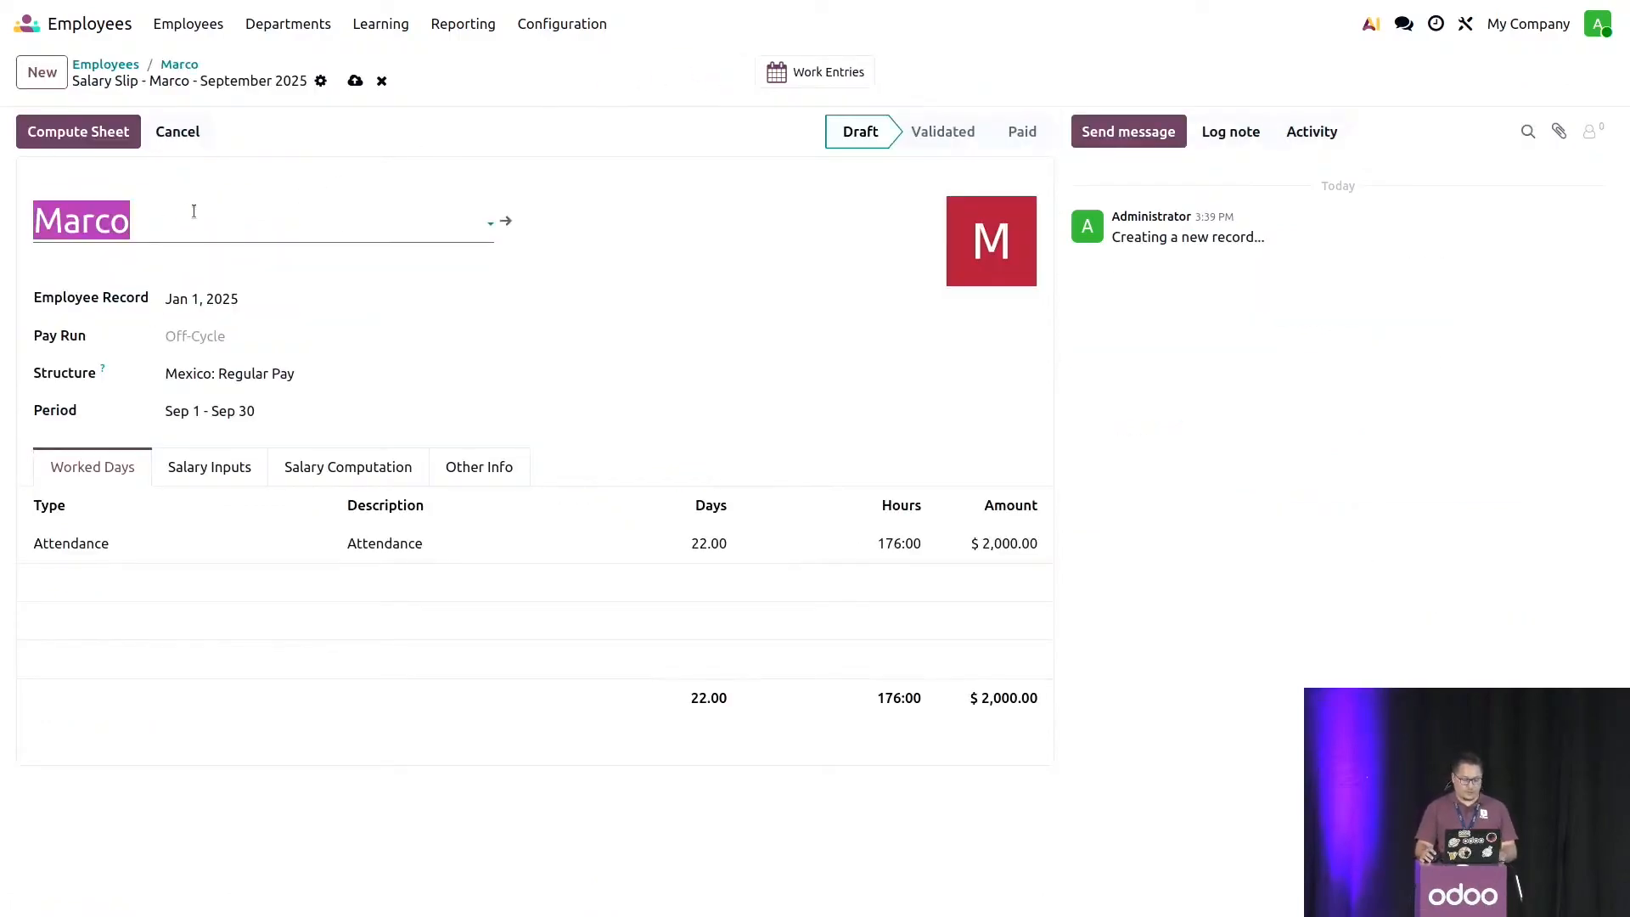
{"action": "left_click", "coordinate": [97, 130]}
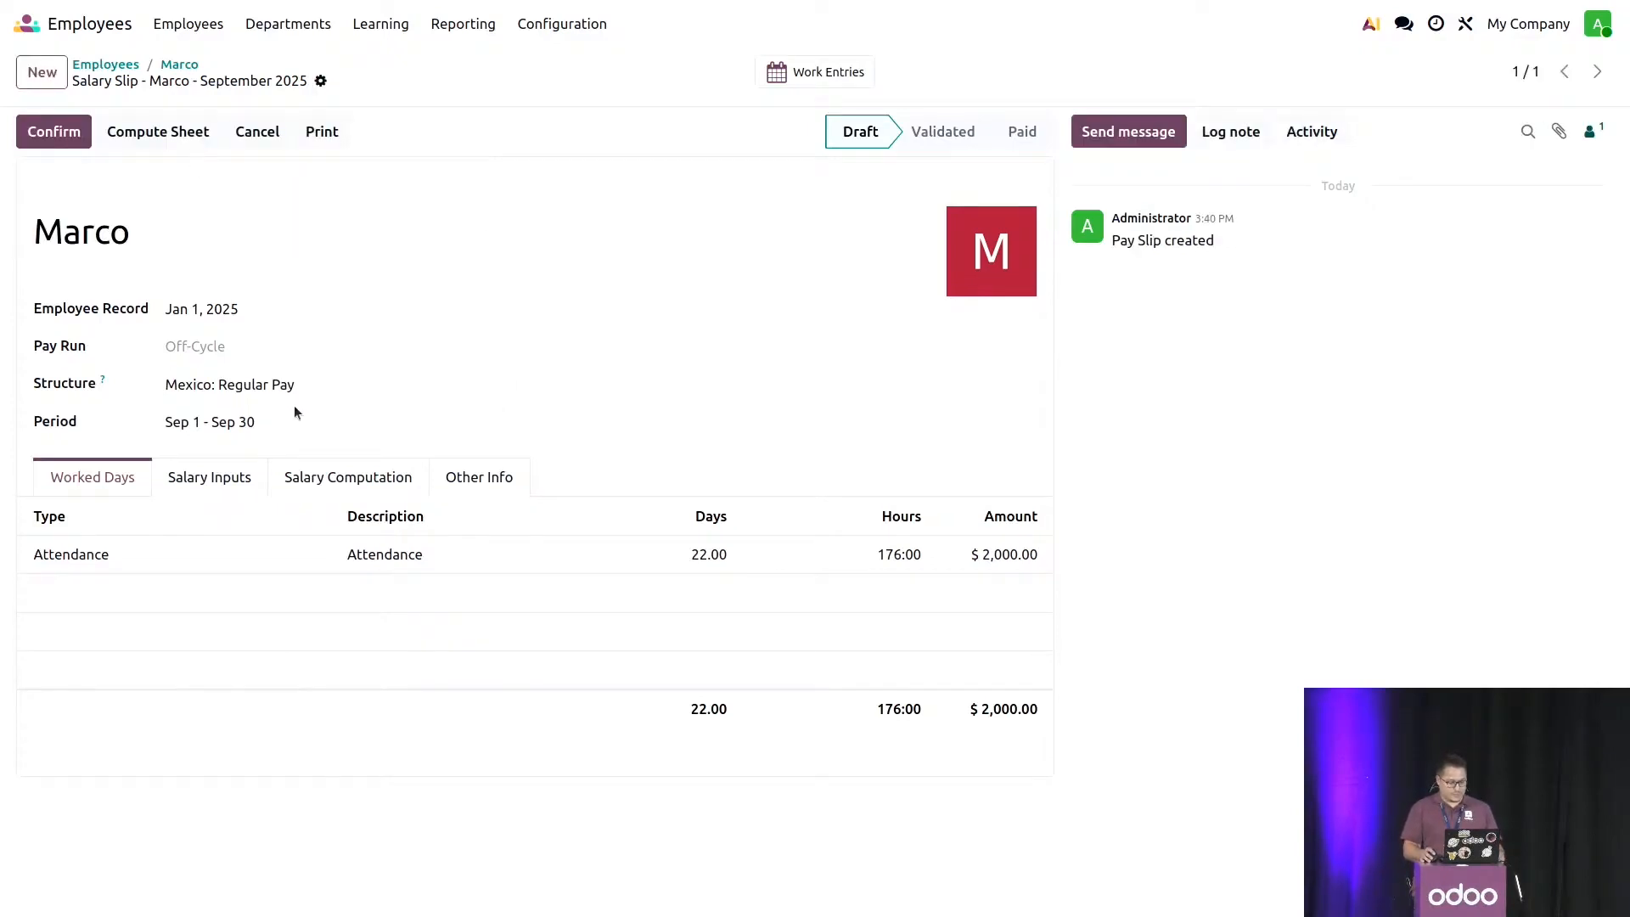
- Examine the salary computation lines of the September 2025 payslip, including vouchers, savings fund, income tax and subsidy
{"action": "left_click", "coordinate": [312, 467]}
{"action": "scroll", "coordinate": [505, 368], "scroll_direction": "down", "scroll_amount": 4}
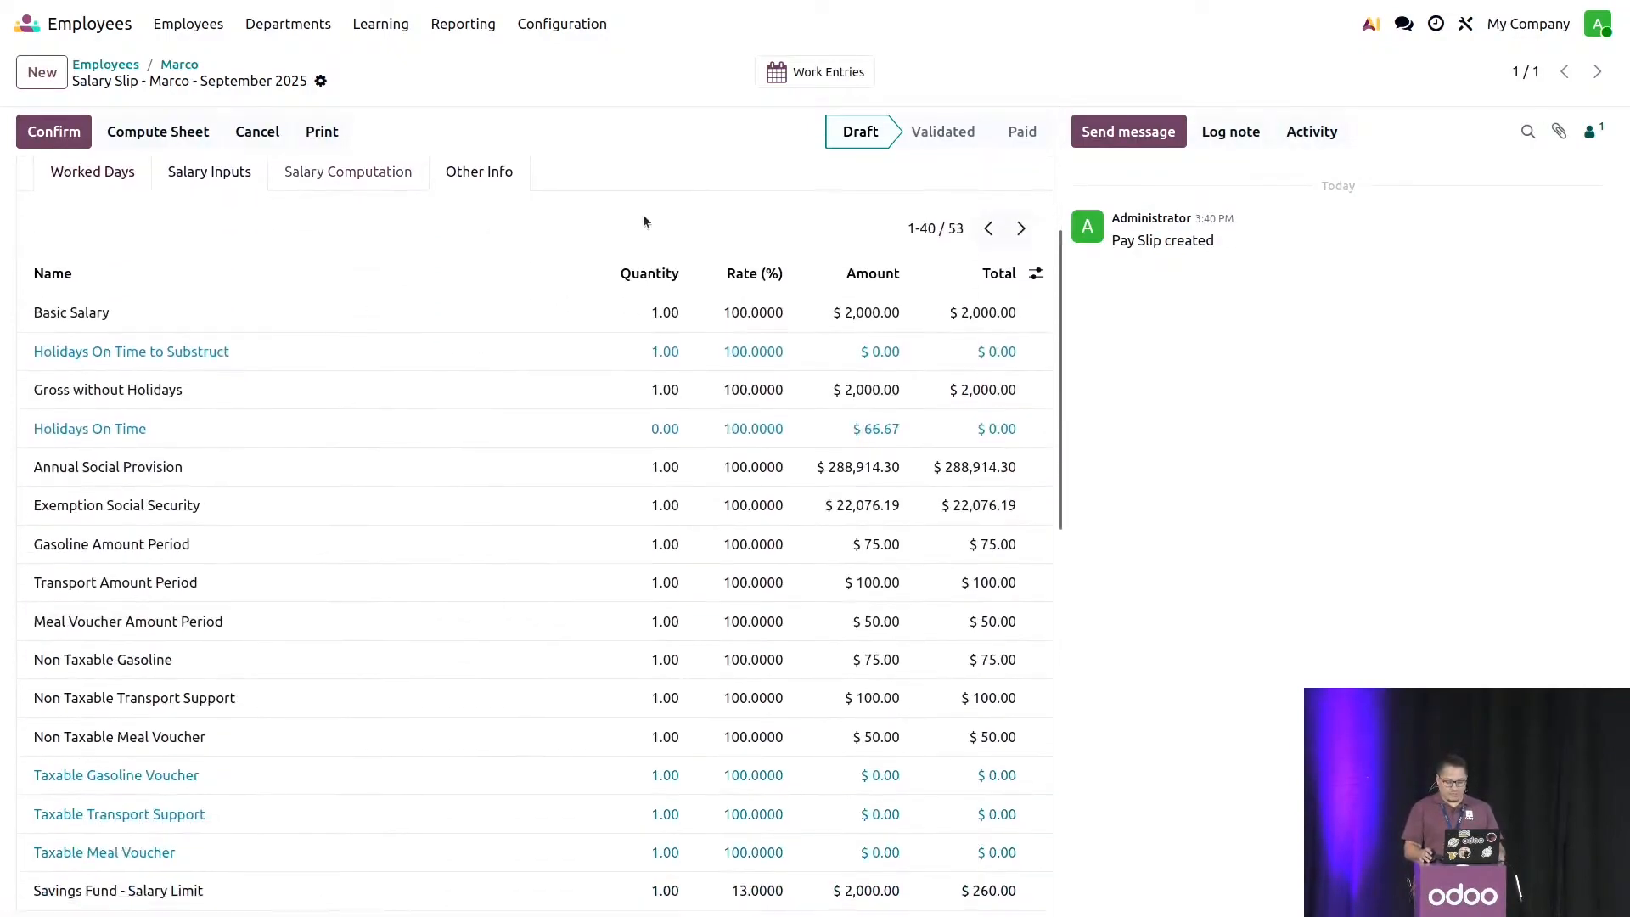
{"action": "scroll", "coordinate": [859, 477], "scroll_direction": "down", "scroll_amount": 3}
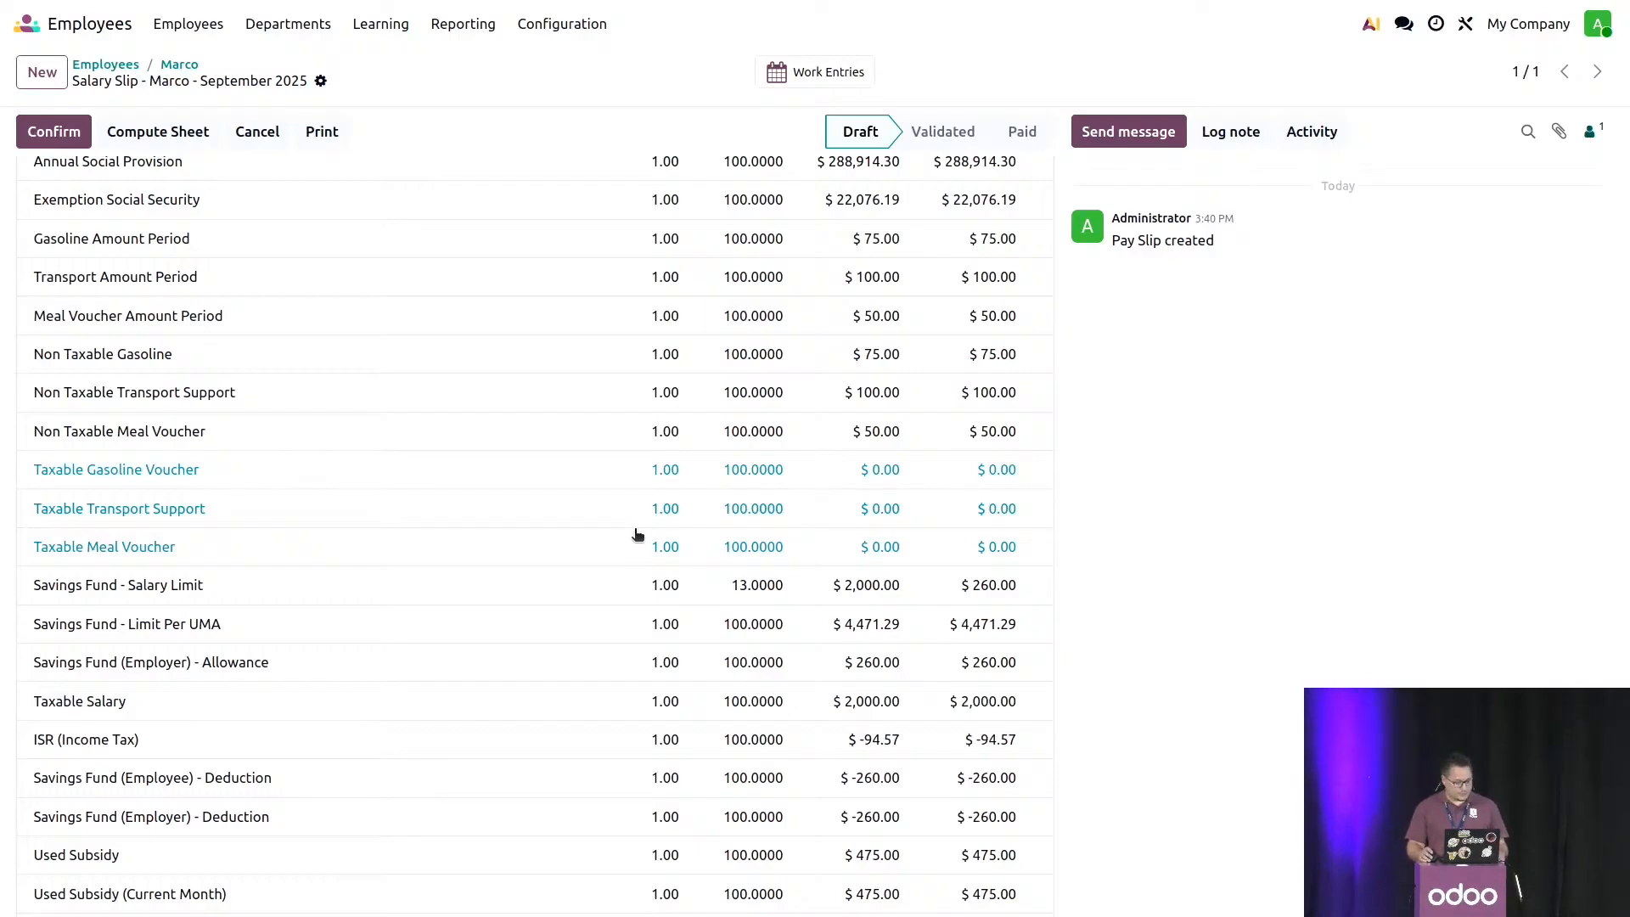
{"action": "scroll", "coordinate": [637, 534], "scroll_direction": "down", "scroll_amount": 3}
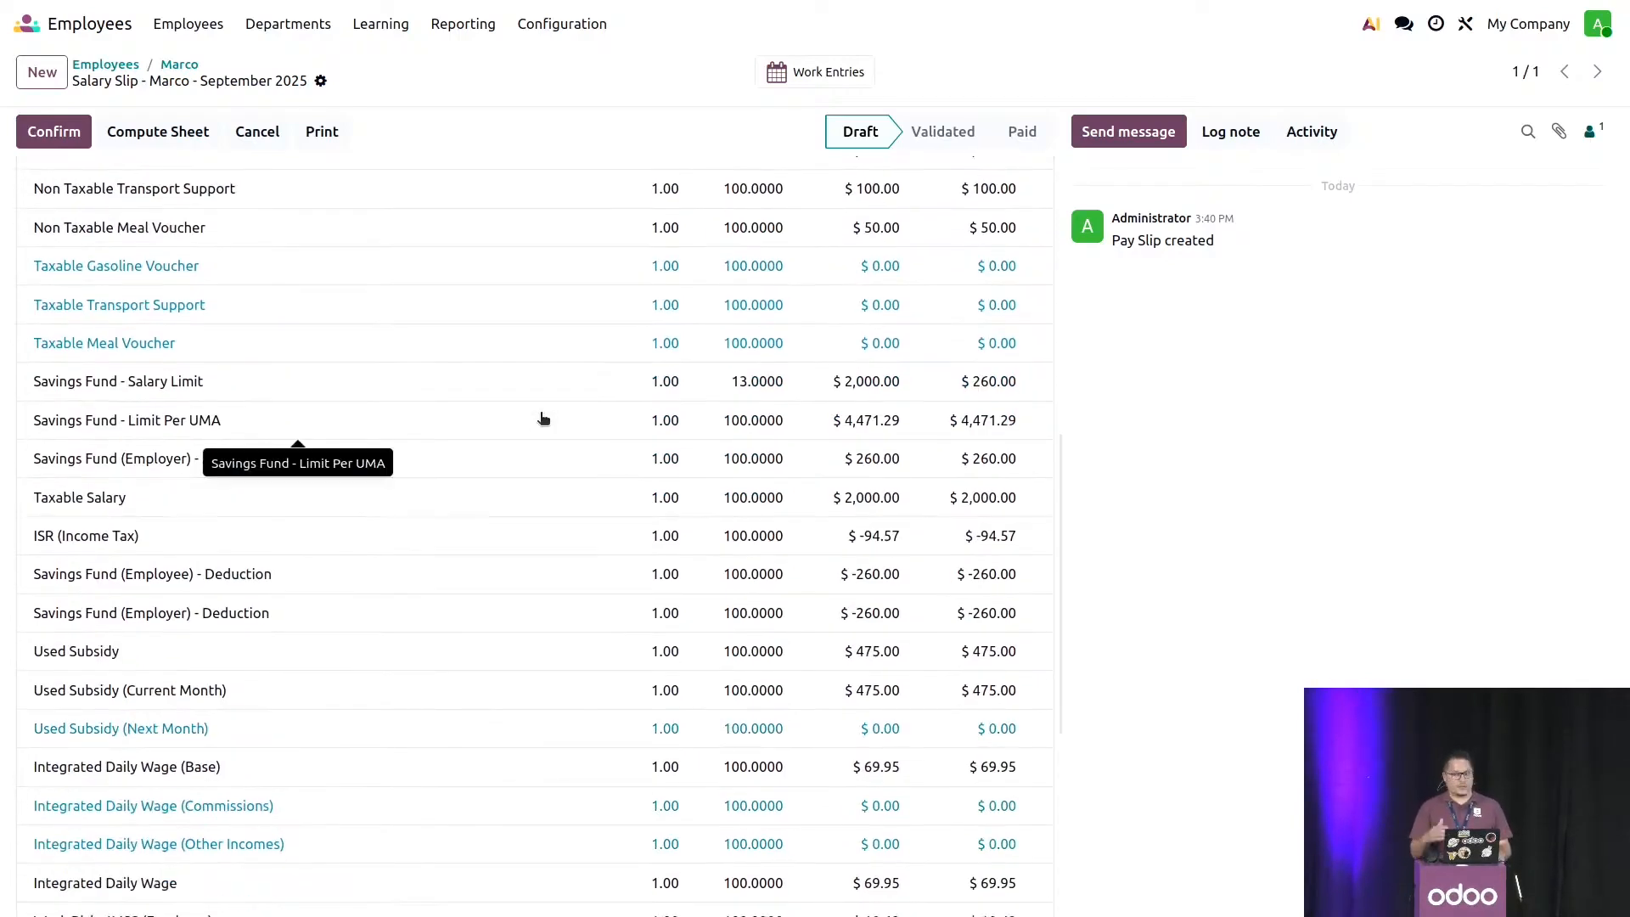
{"action": "scroll", "coordinate": [541, 419], "scroll_direction": "down", "scroll_amount": 4}
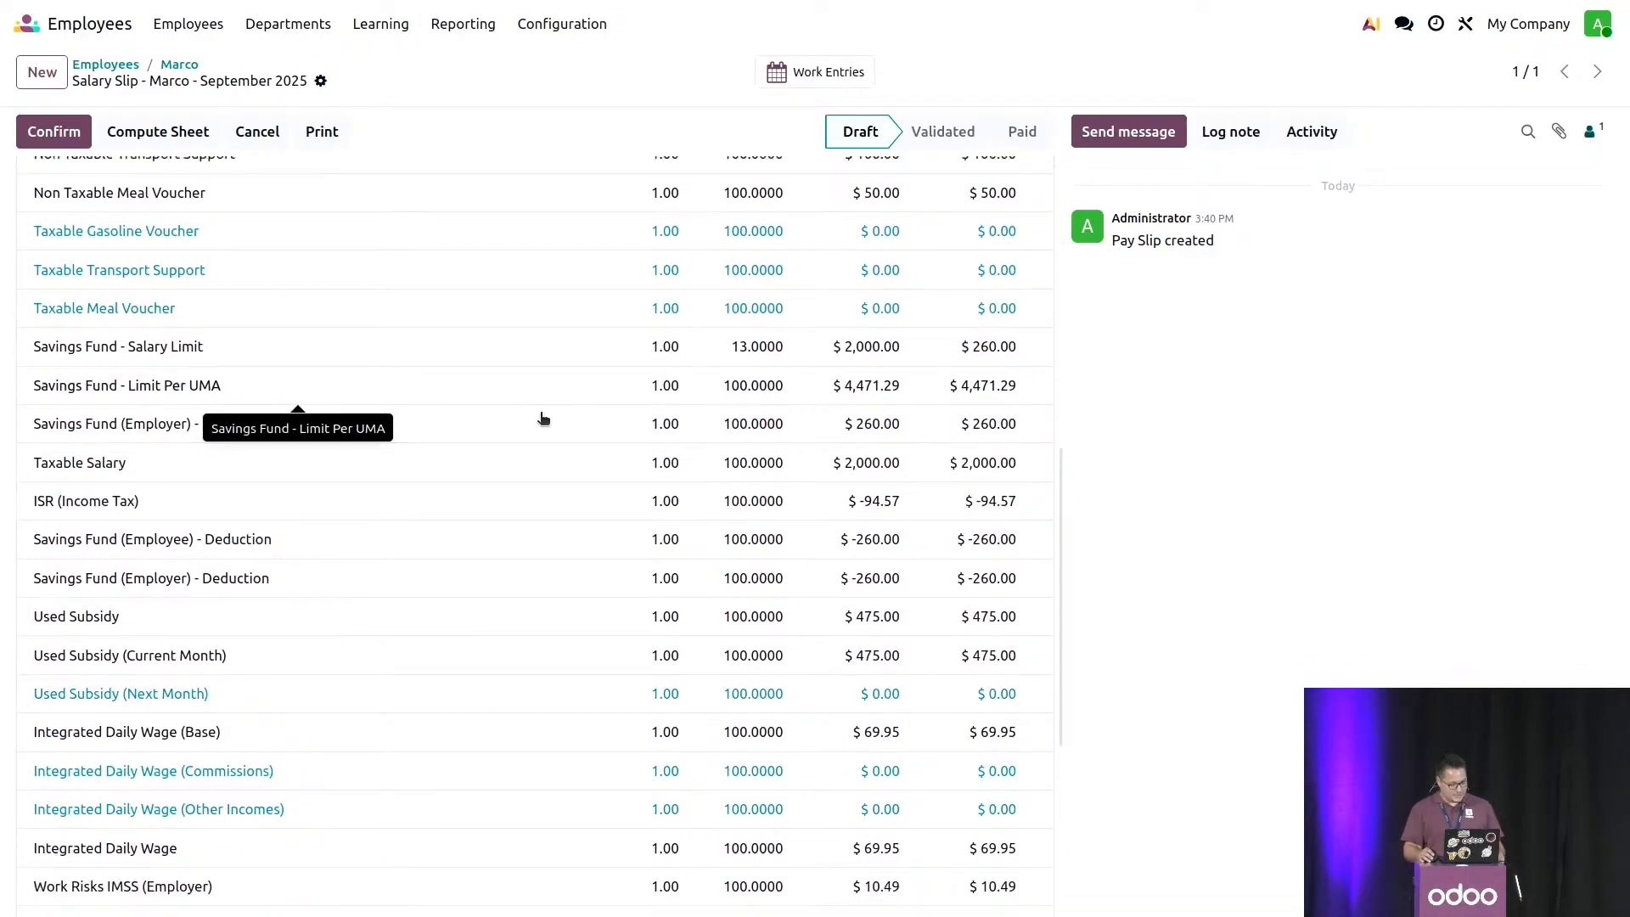
{"action": "scroll", "coordinate": [461, 499], "scroll_direction": "up", "scroll_amount": 5}
{"action": "scroll", "coordinate": [461, 499], "scroll_direction": "up", "scroll_amount": 8}
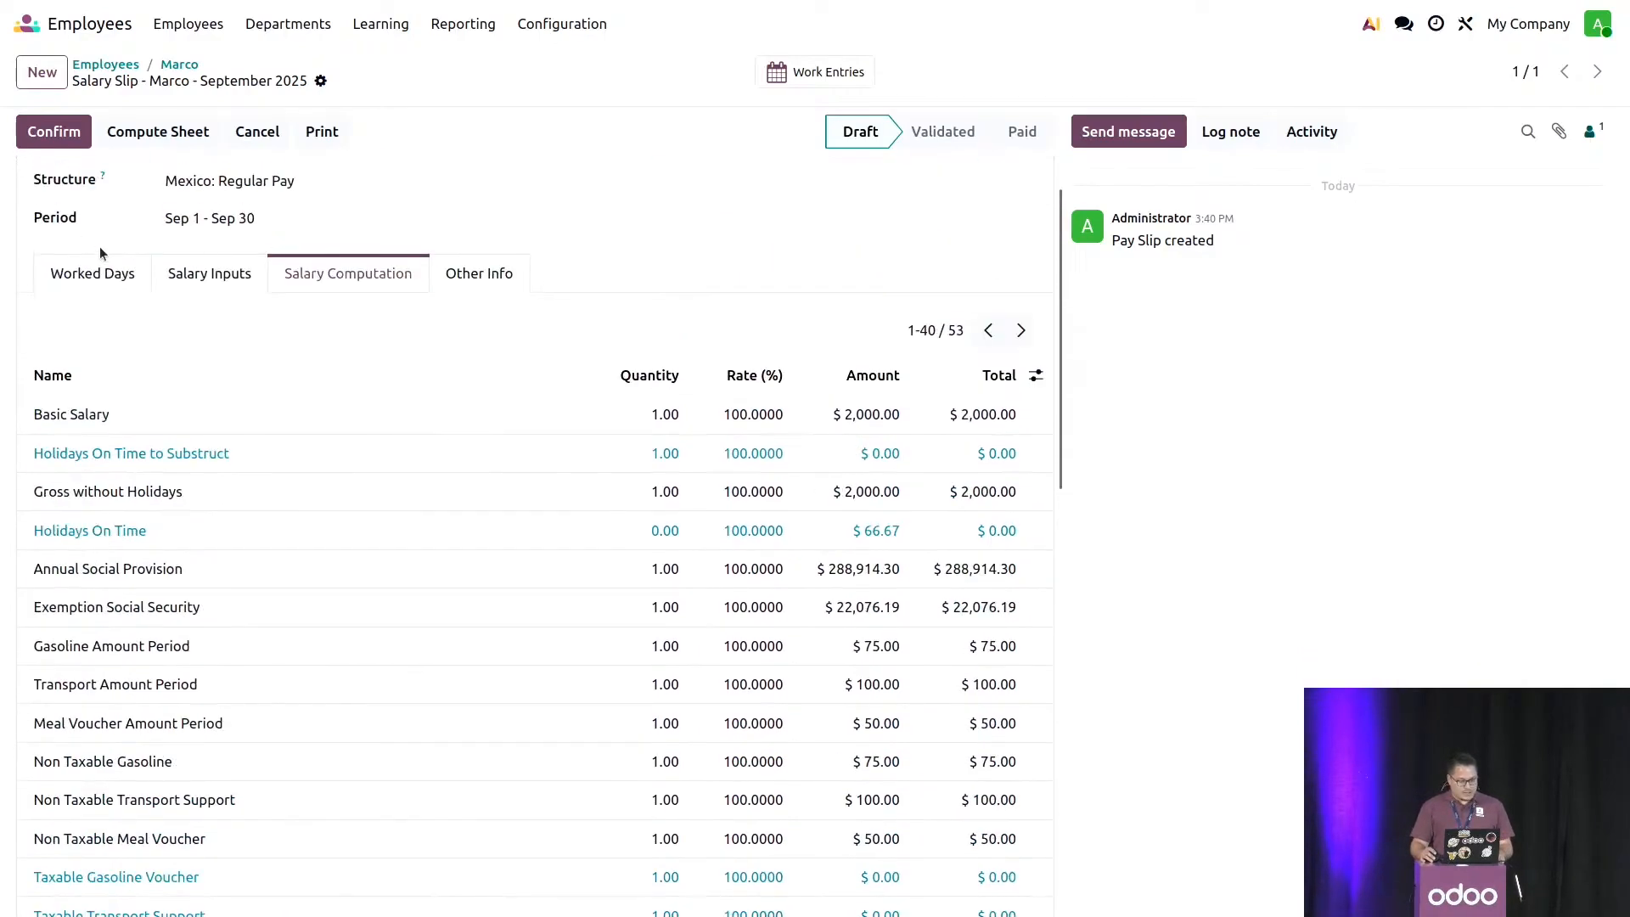
- Confirm the September 2025 payslip and mark it as paid
{"action": "left_click", "coordinate": [53, 130]}
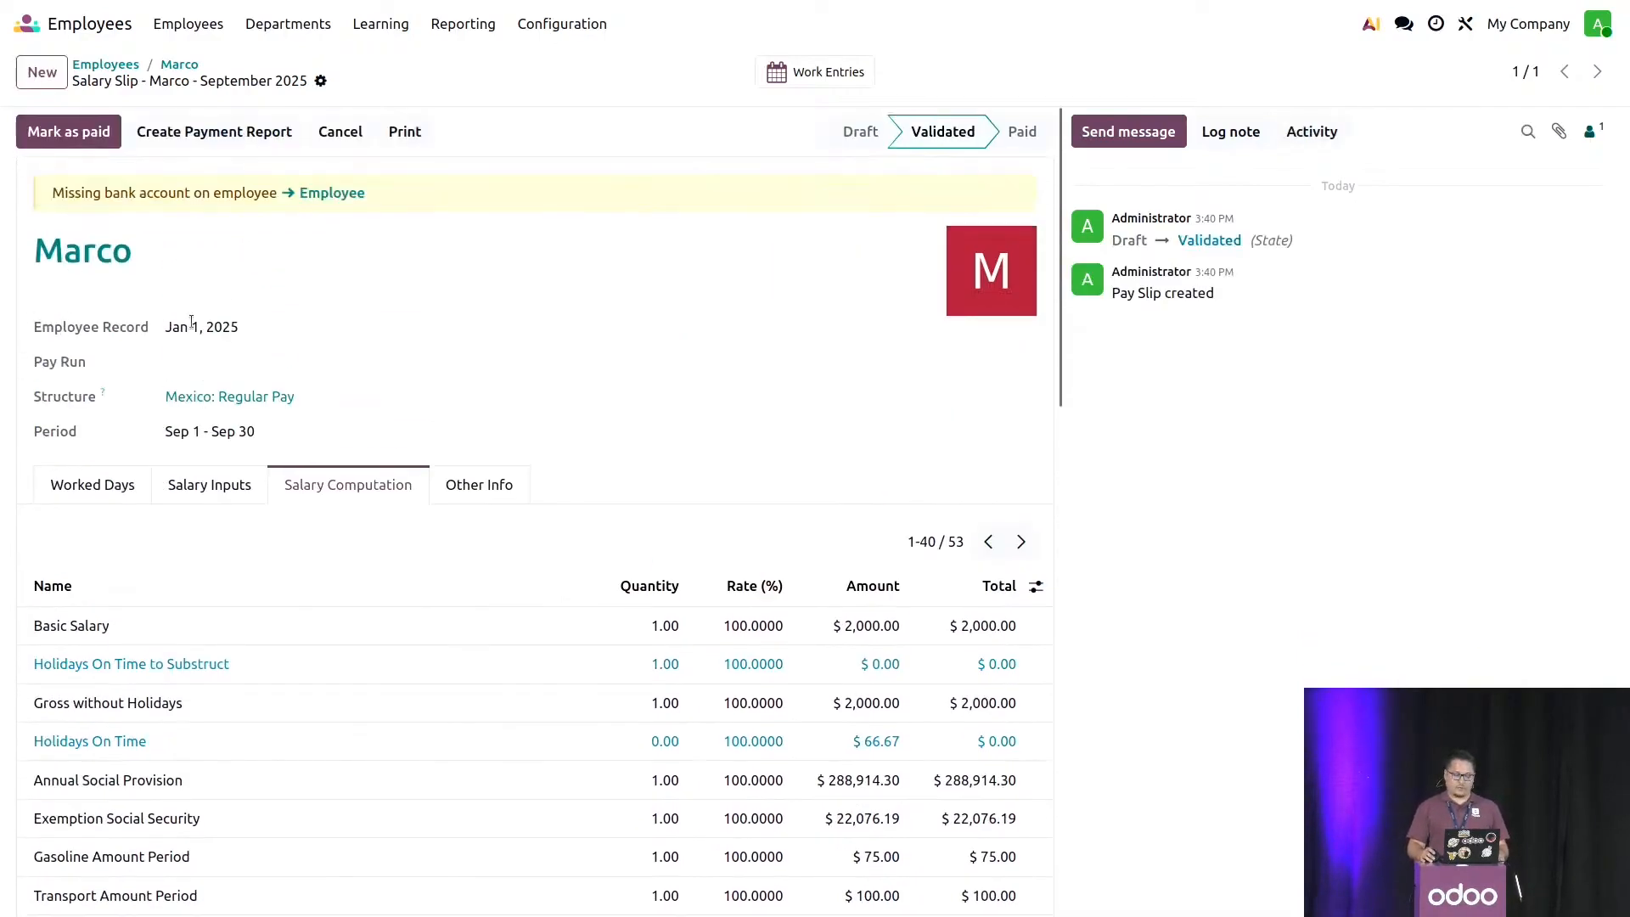
{"action": "left_click", "coordinate": [93, 134]}
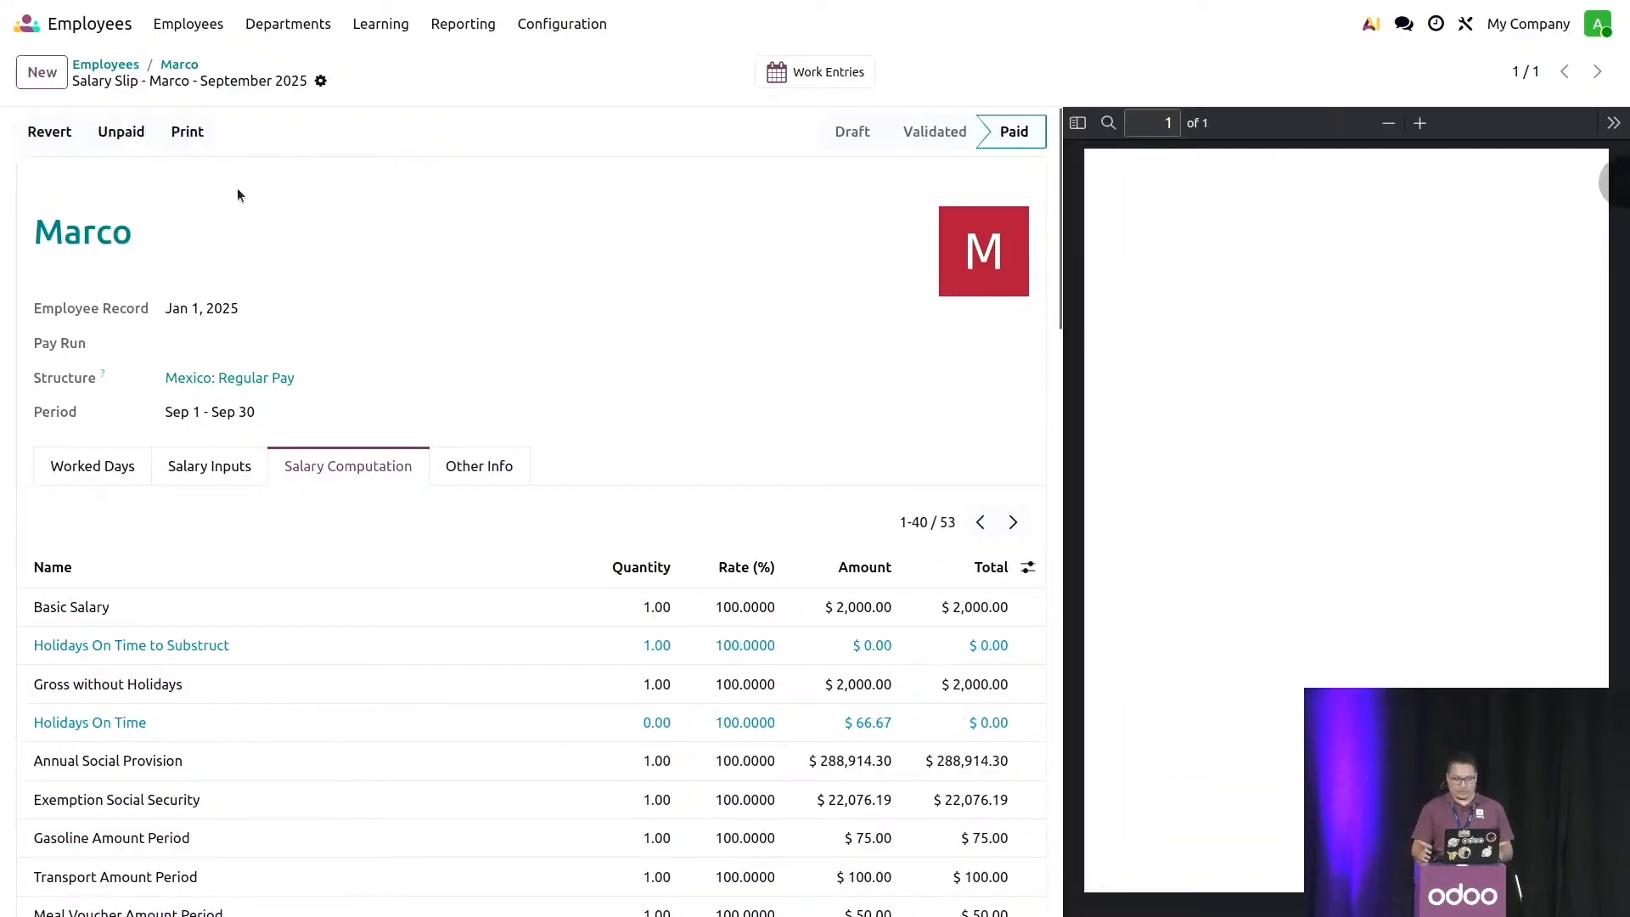
- Add a new version of the employee's record dated Aug 1, 2025
{"action": "left_click", "coordinate": [185, 67]}
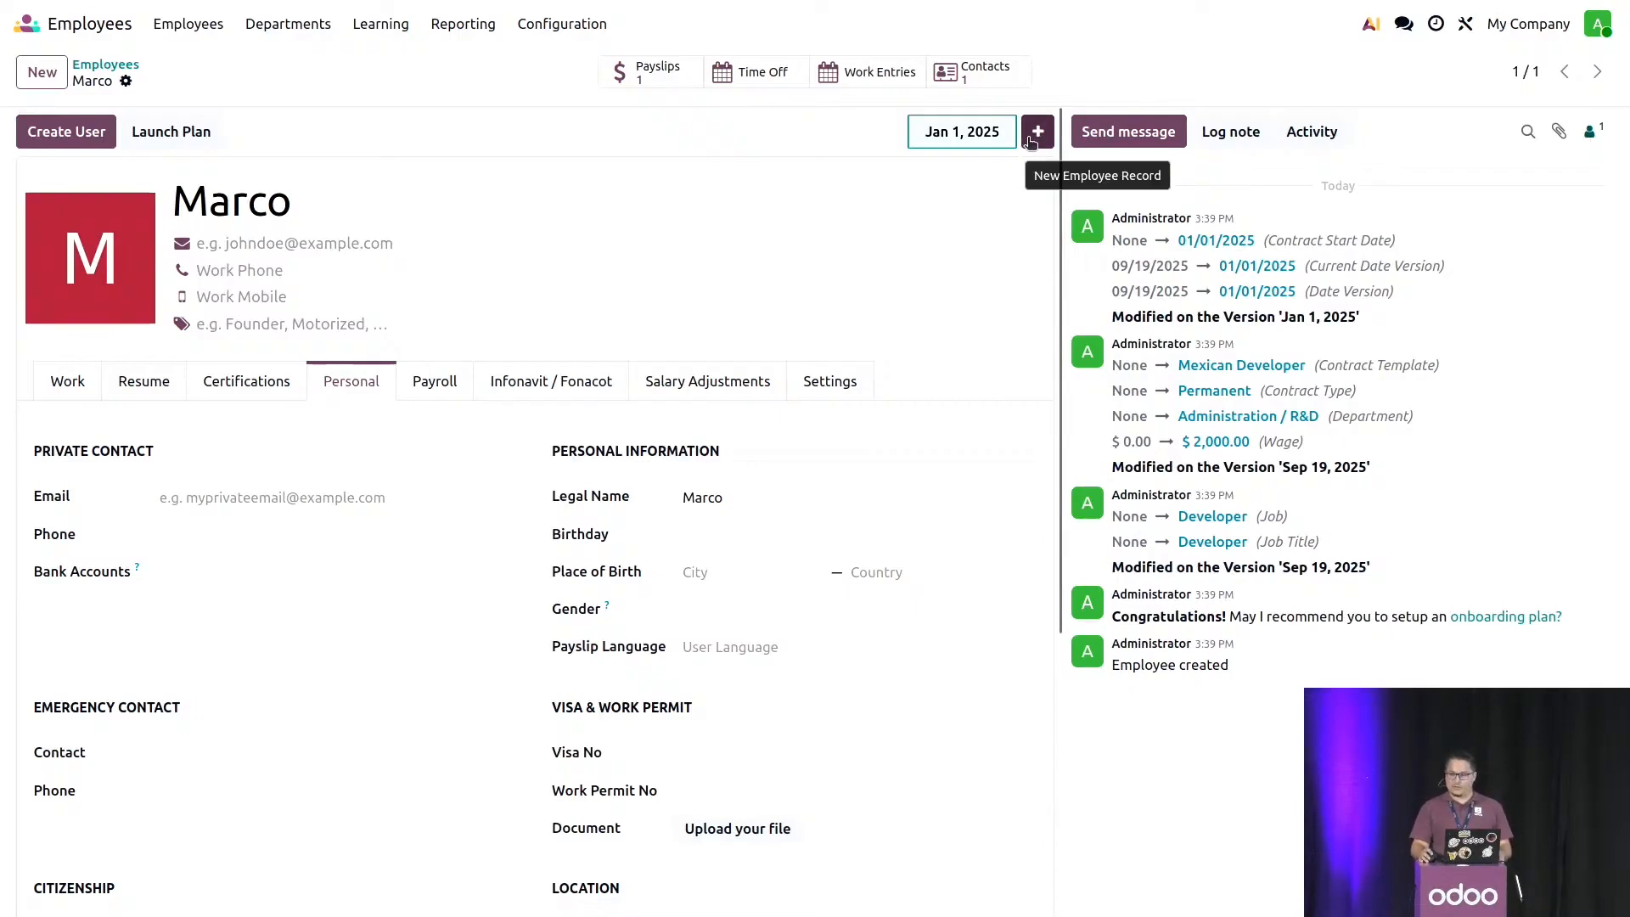
{"action": "left_click", "coordinate": [960, 135]}
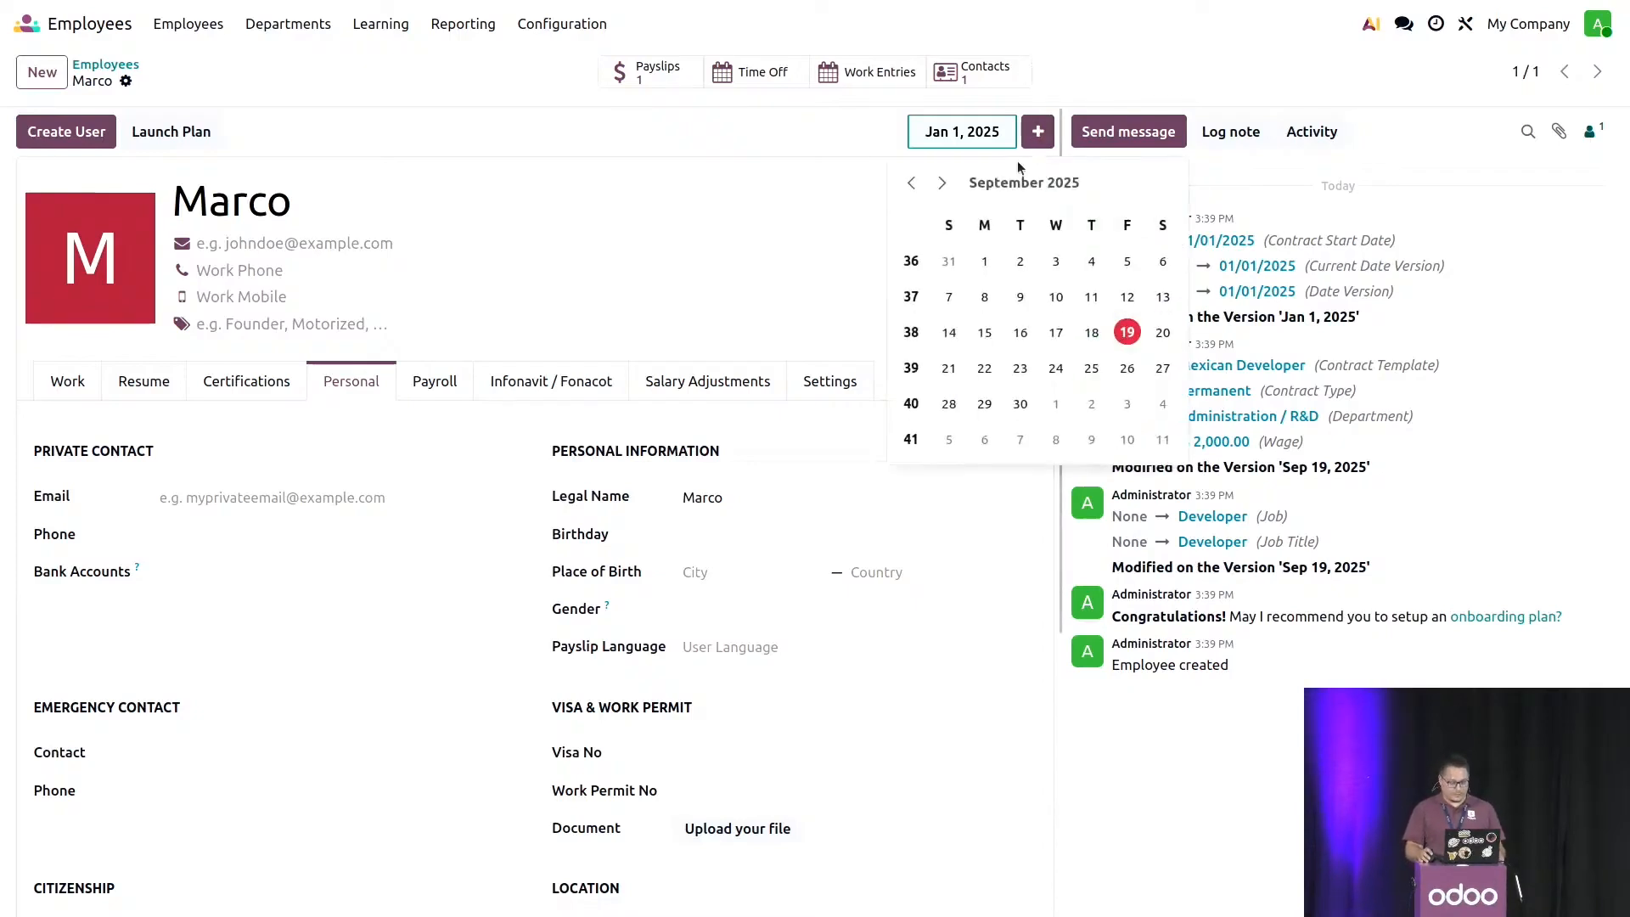
{"action": "left_click", "coordinate": [911, 182]}
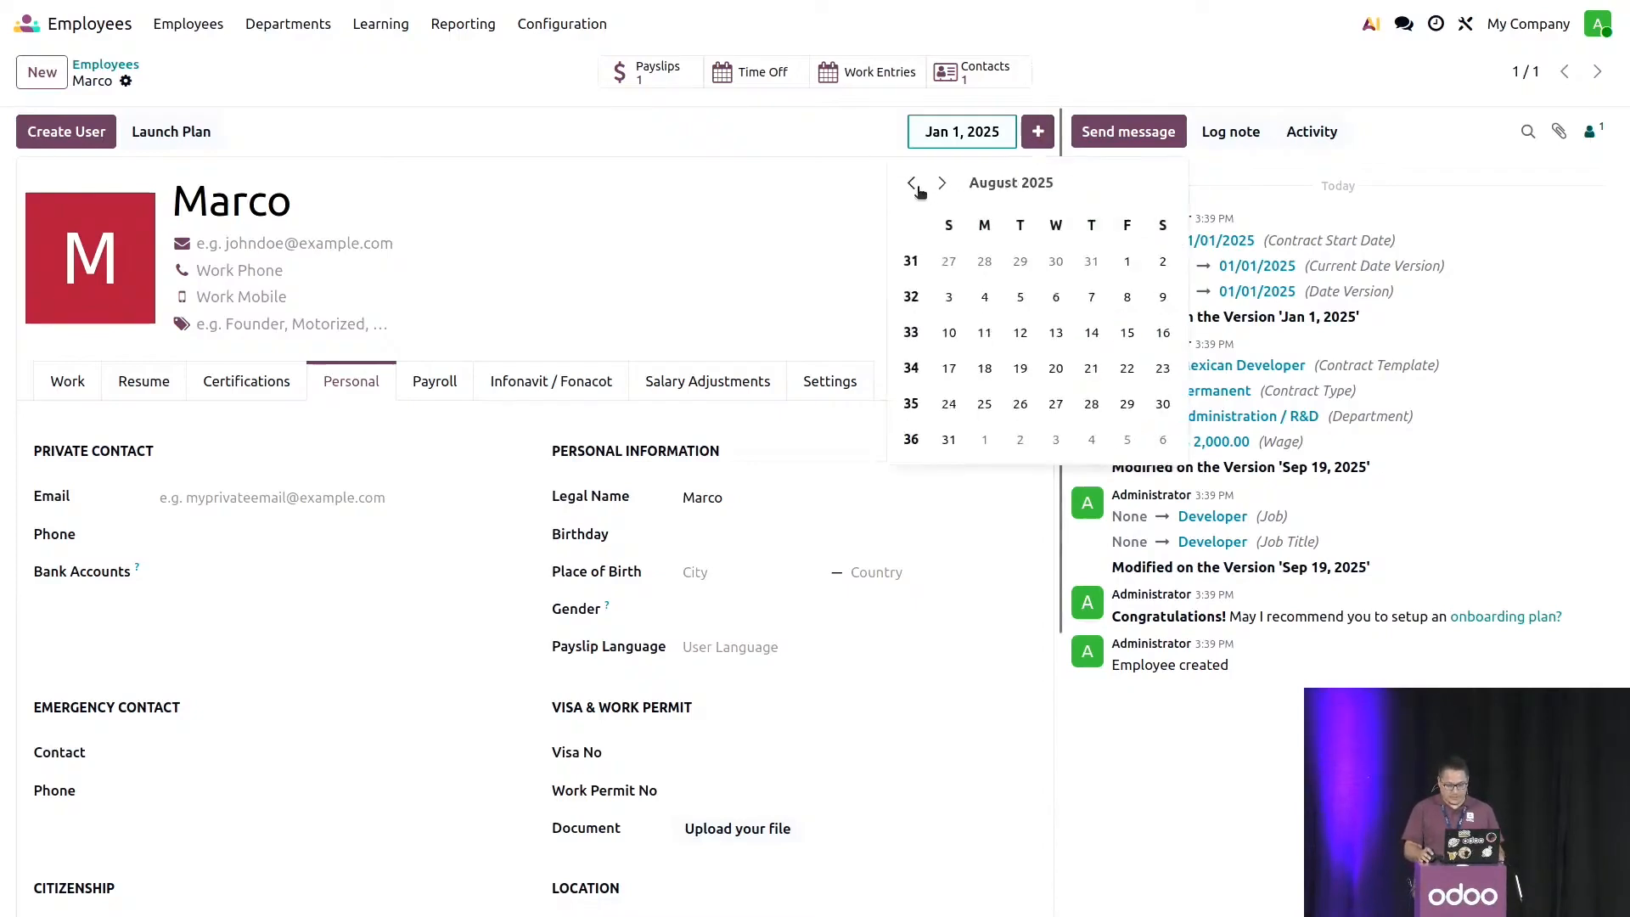
{"action": "left_click", "coordinate": [1126, 263]}
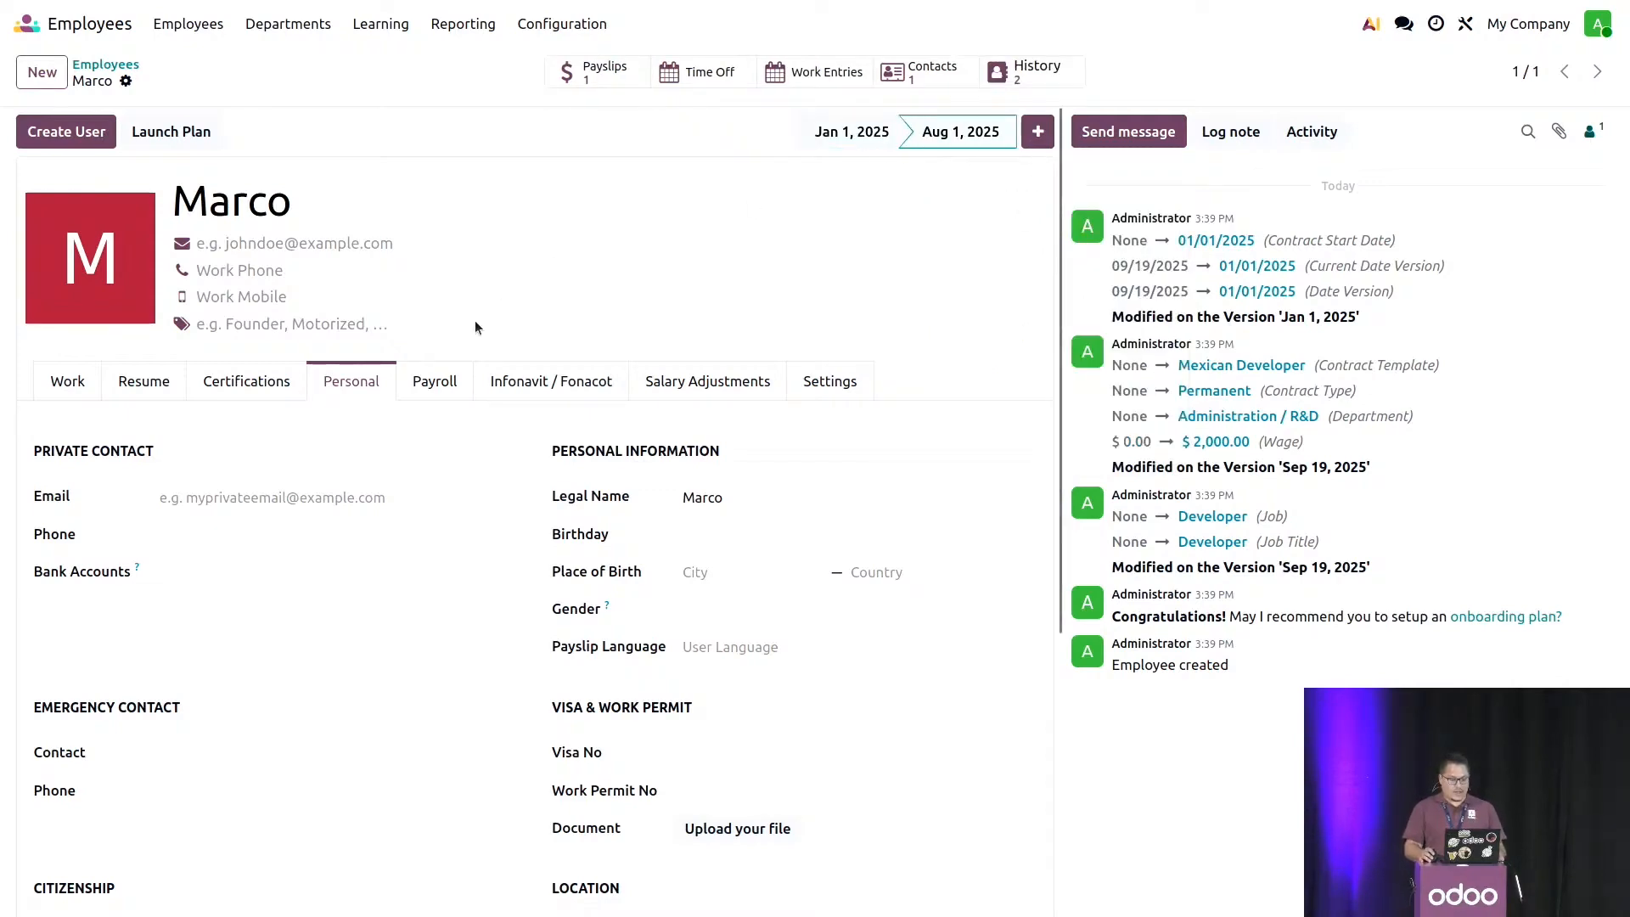
- Set Dependent Children to 1 in the Aug 1, 2025 version's personal details and save the record
{"action": "scroll", "coordinate": [338, 496], "scroll_direction": "down", "scroll_amount": 5}
{"action": "left_click", "coordinate": [237, 854]}
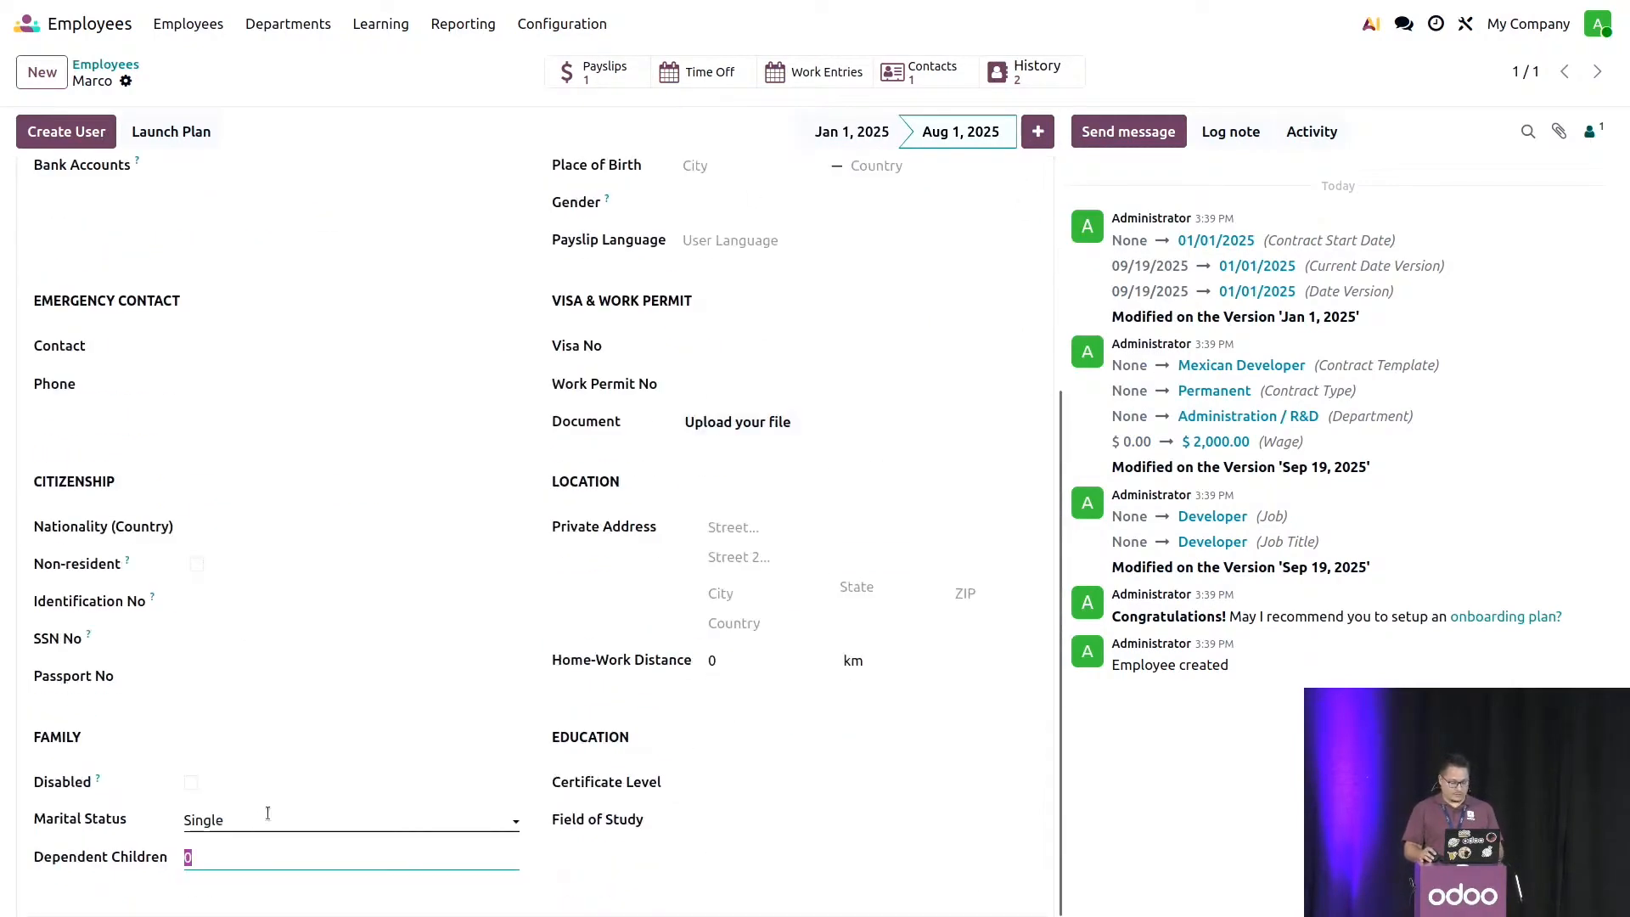
{"action": "type", "text": "1"}
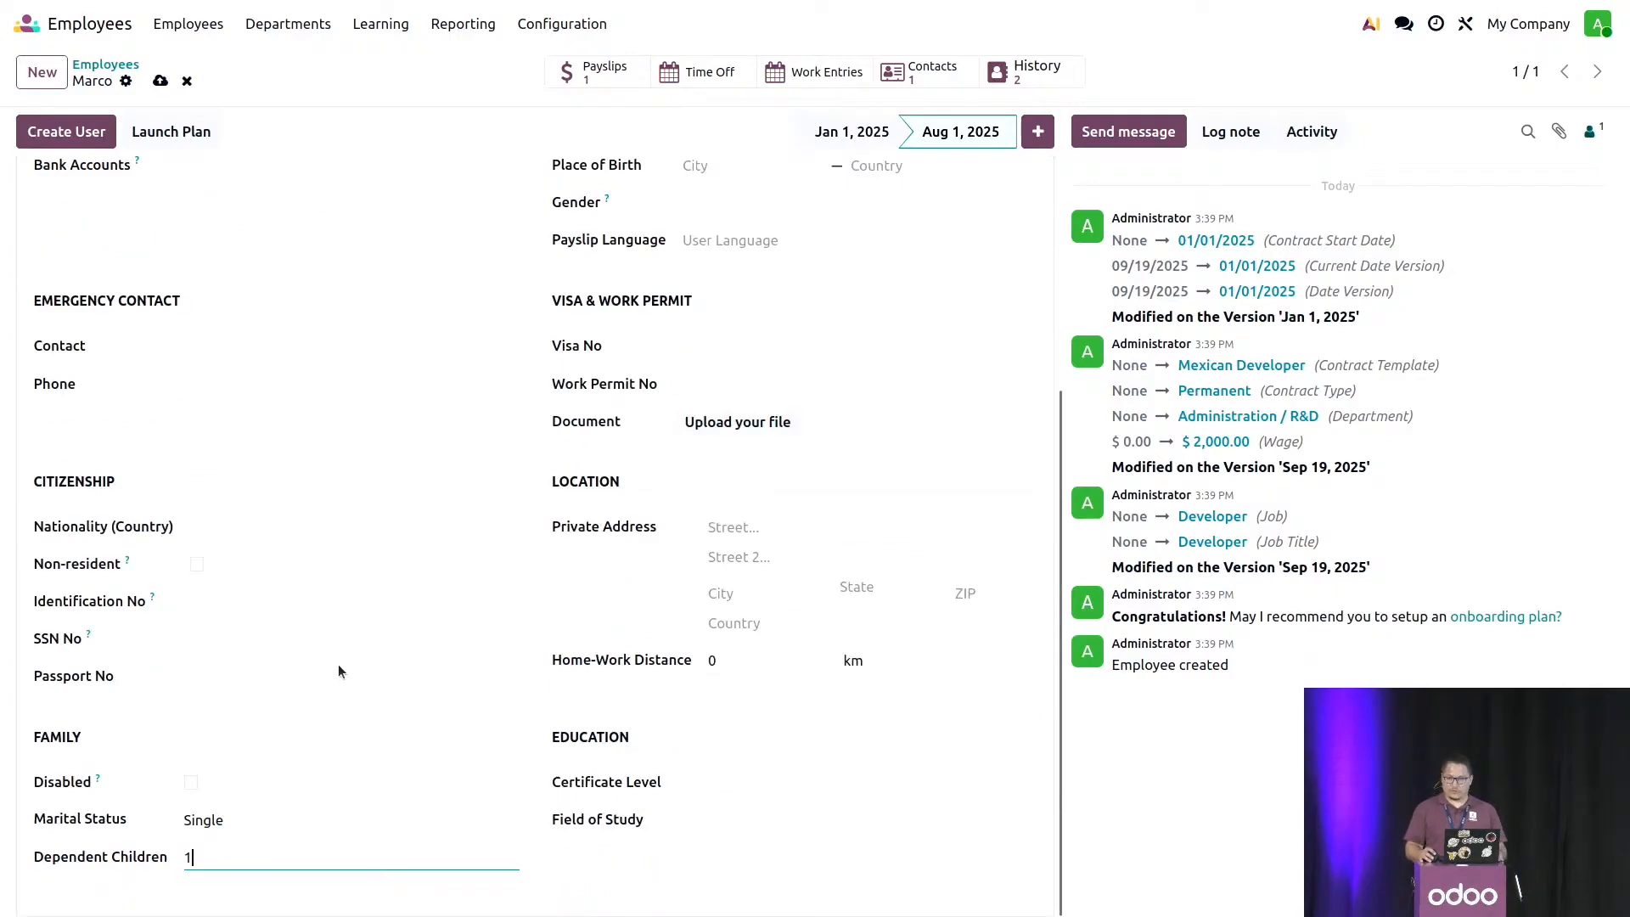
{"action": "left_click", "coordinate": [160, 81]}
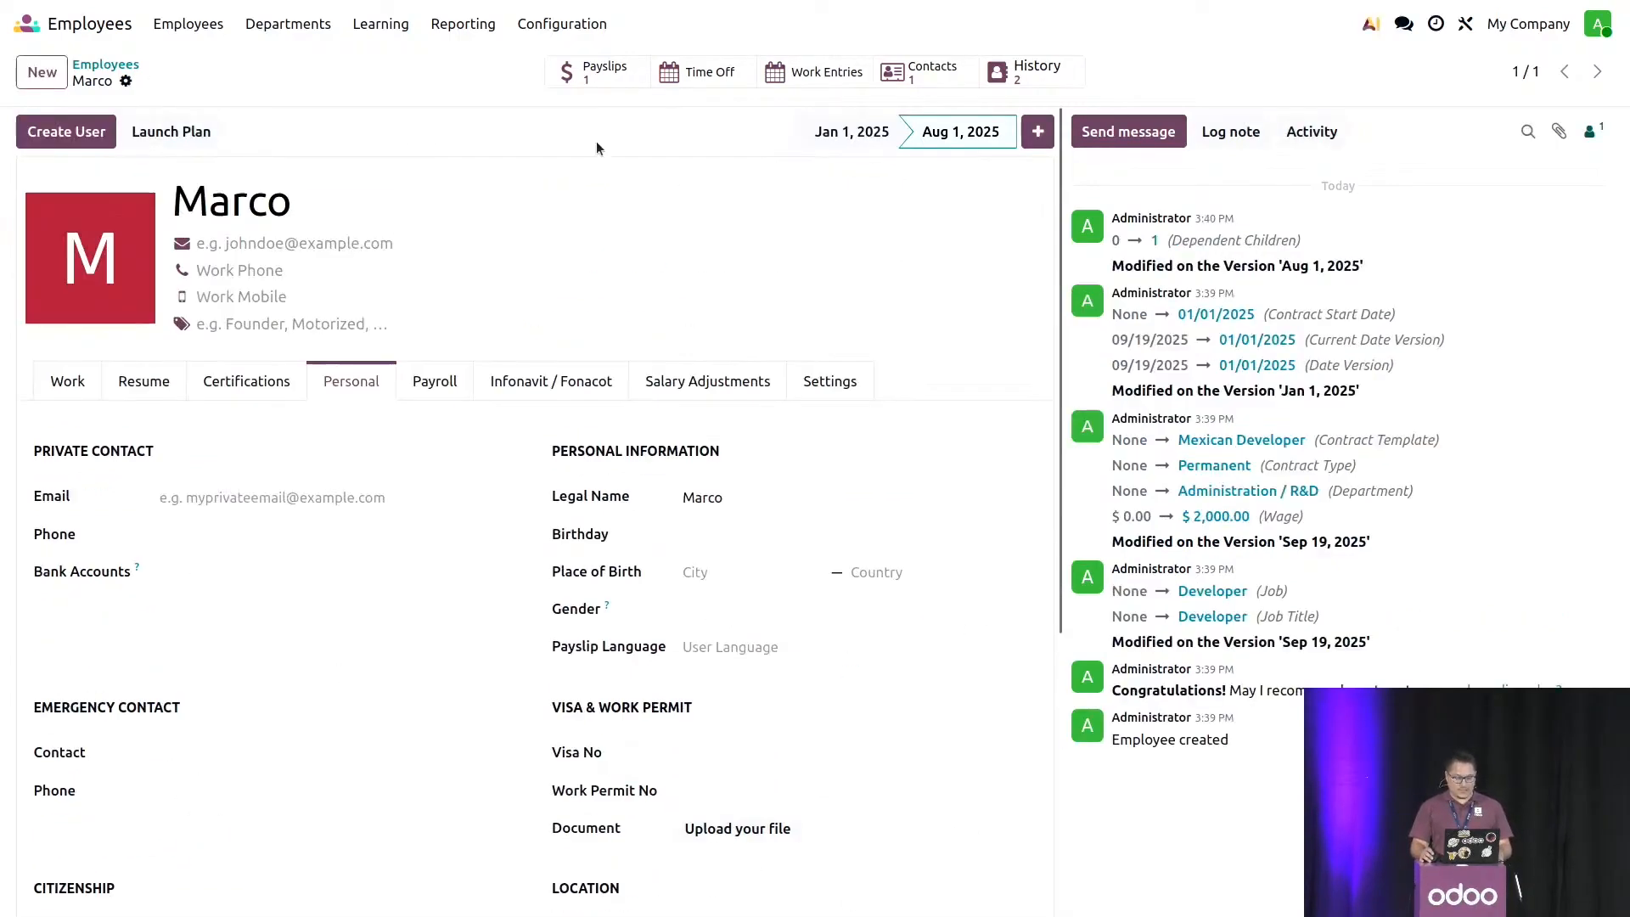
- Open the employee's paid September 2025 payslip and adjust it by generating a payslip correction
{"action": "left_click", "coordinate": [586, 81]}
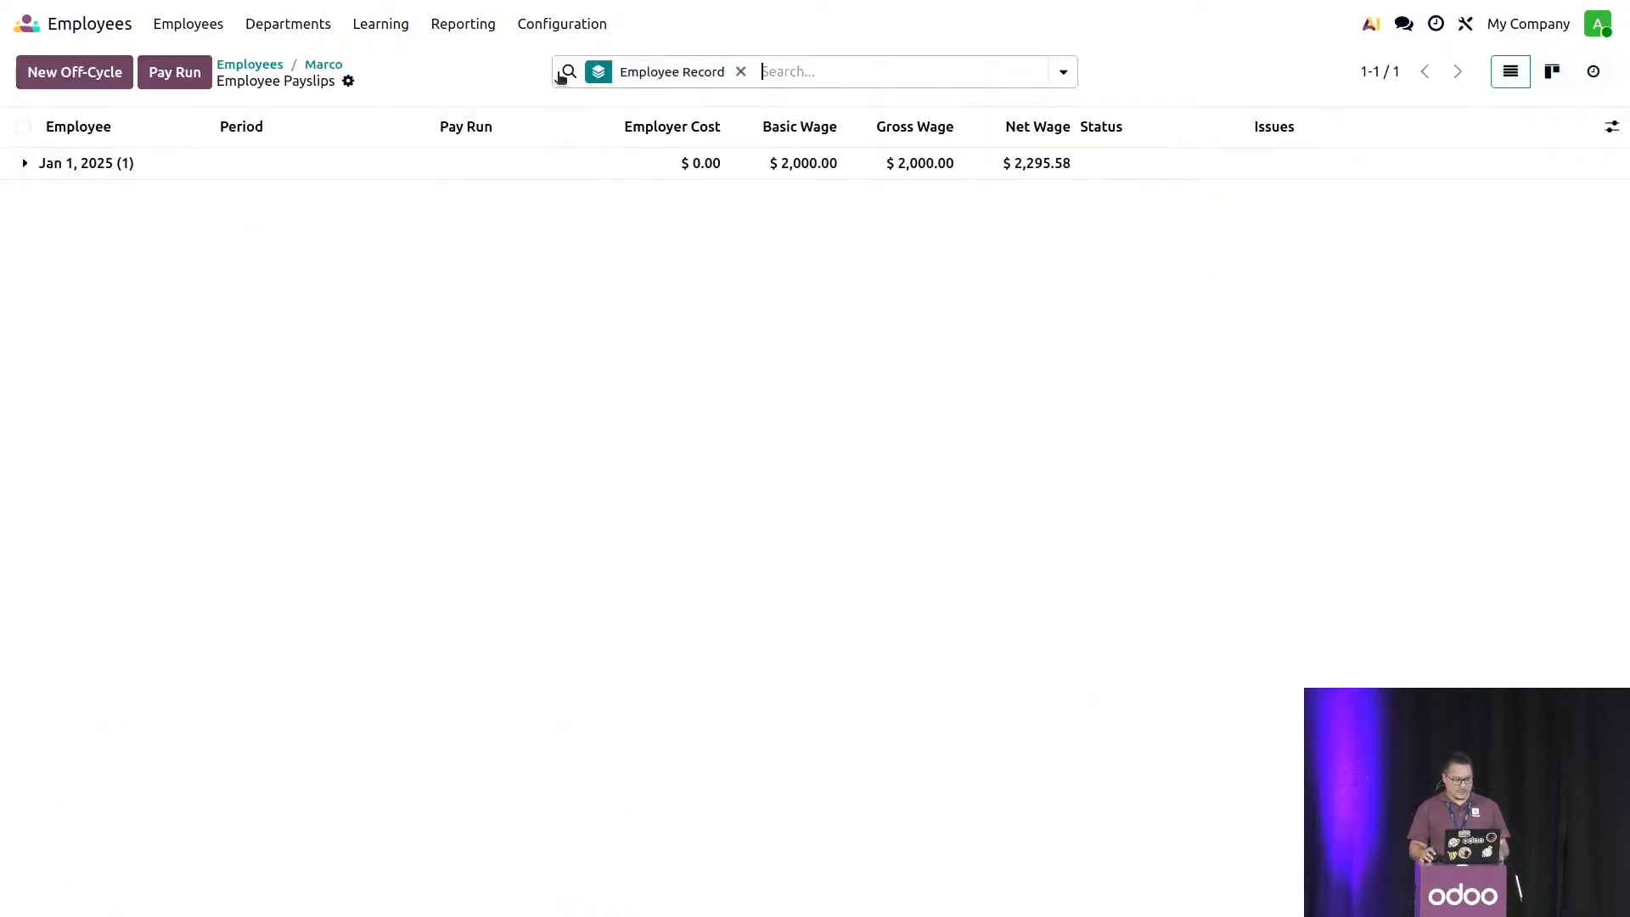
{"action": "left_click", "coordinate": [344, 174]}
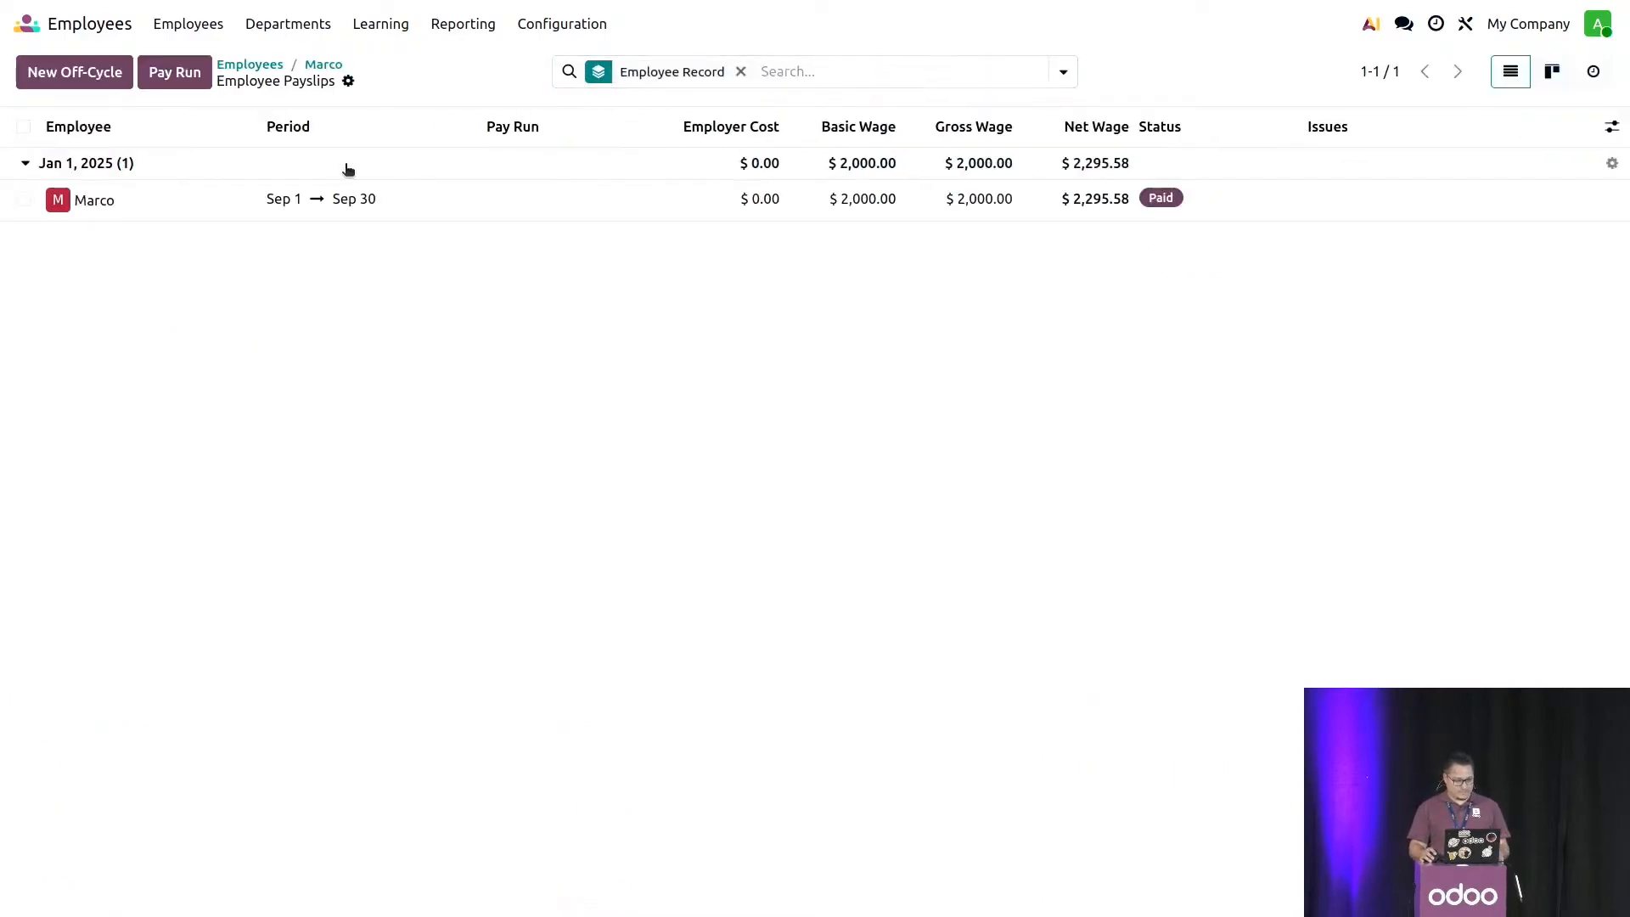
{"action": "left_click", "coordinate": [461, 204]}
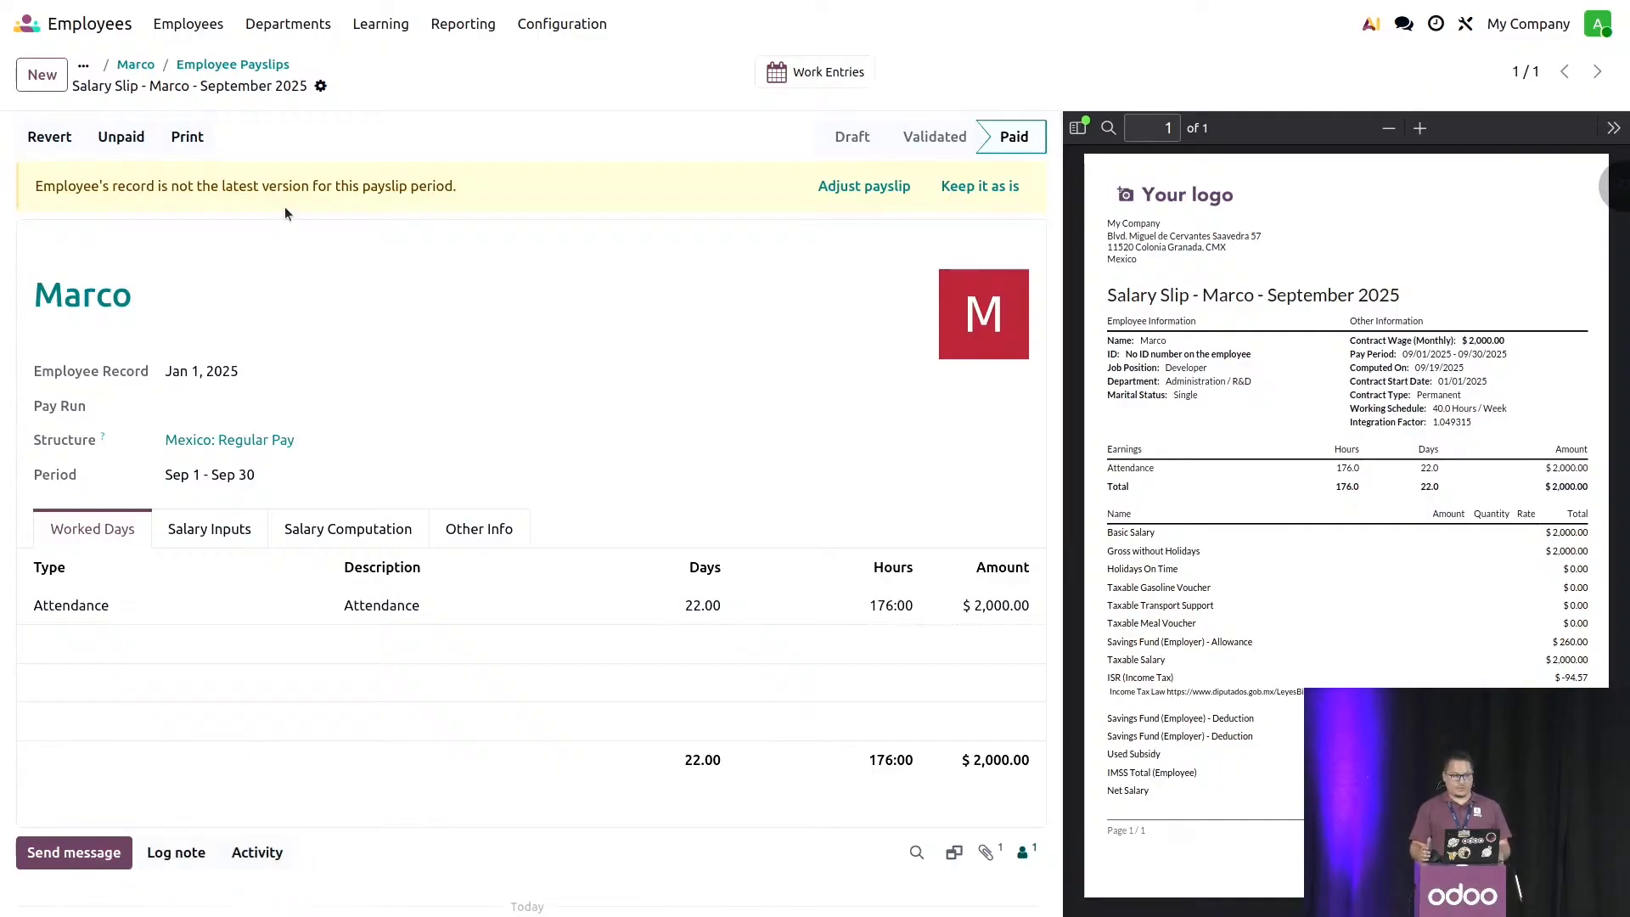
{"action": "left_click", "coordinate": [845, 191]}
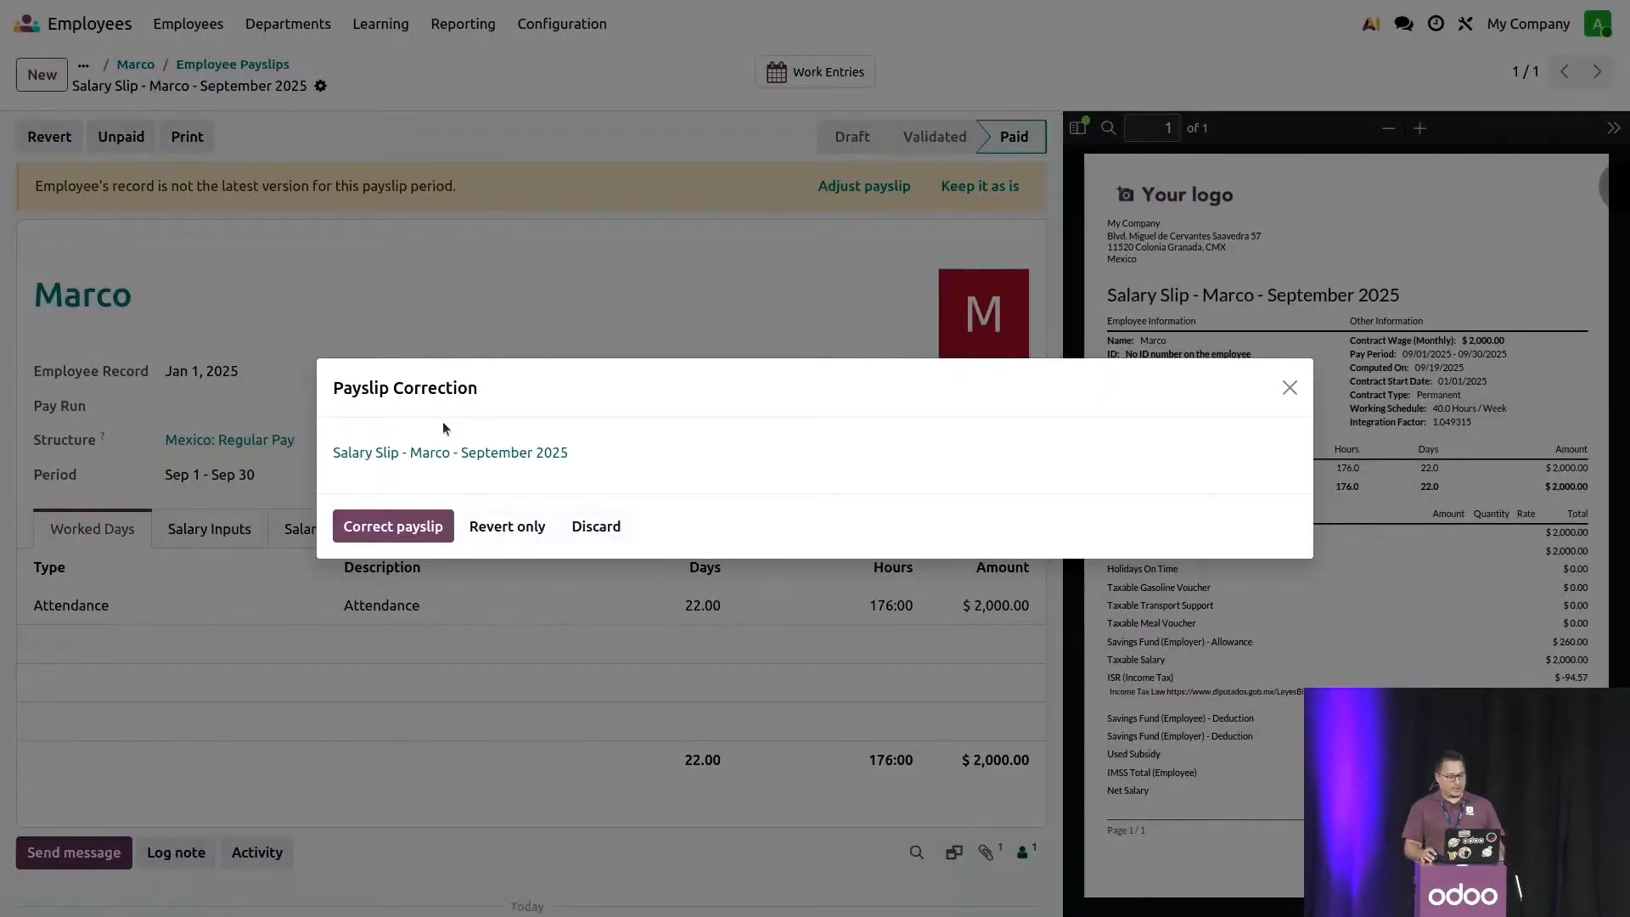
{"action": "left_click", "coordinate": [385, 533]}
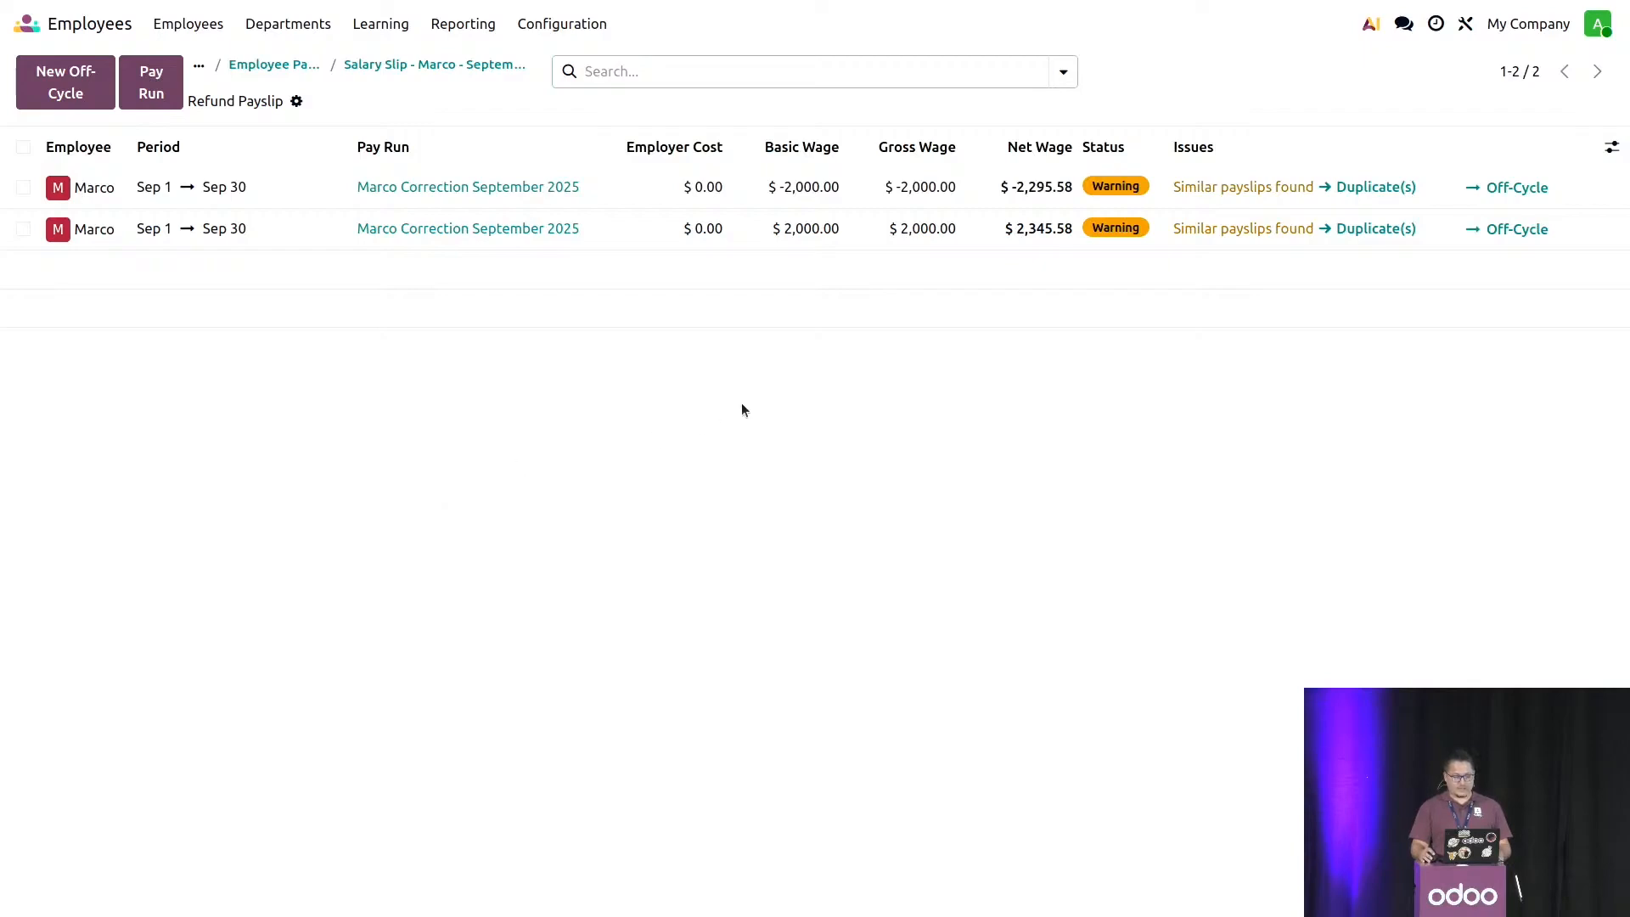
- Examine the salary computation of the correction payslip based on the Aug 1, 2025 record, including the Child Support and Net Salary lines
{"action": "left_click", "coordinate": [880, 239]}
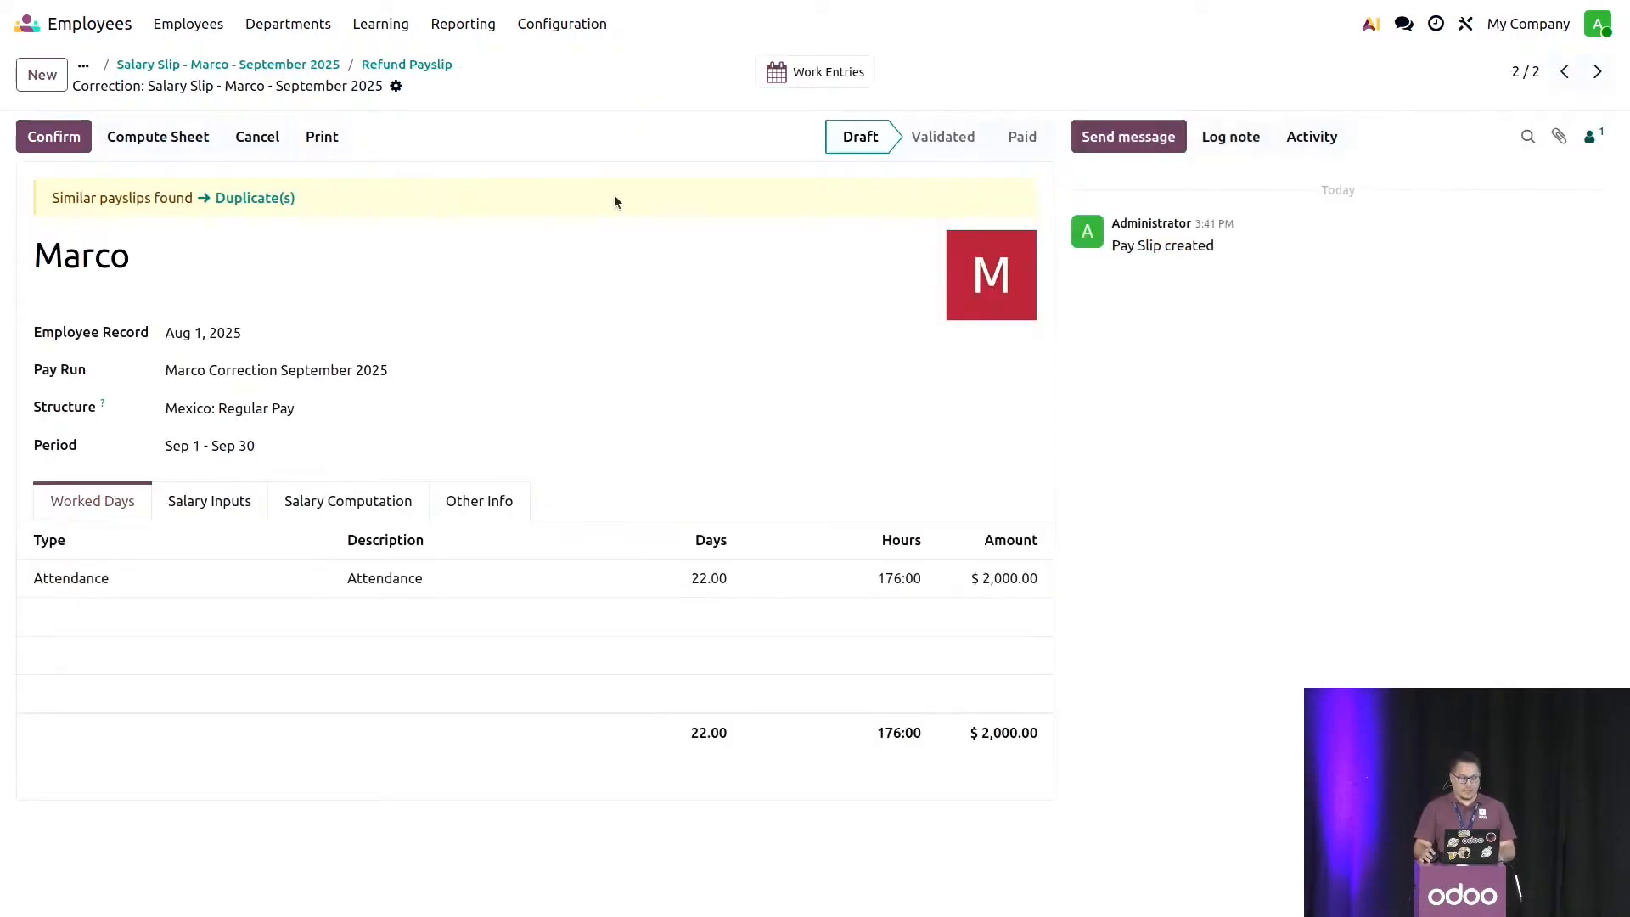
{"action": "left_click", "coordinate": [371, 505]}
{"action": "scroll", "coordinate": [513, 388], "scroll_direction": "down", "scroll_amount": 4}
{"action": "scroll", "coordinate": [857, 327], "scroll_direction": "up", "scroll_amount": 2}
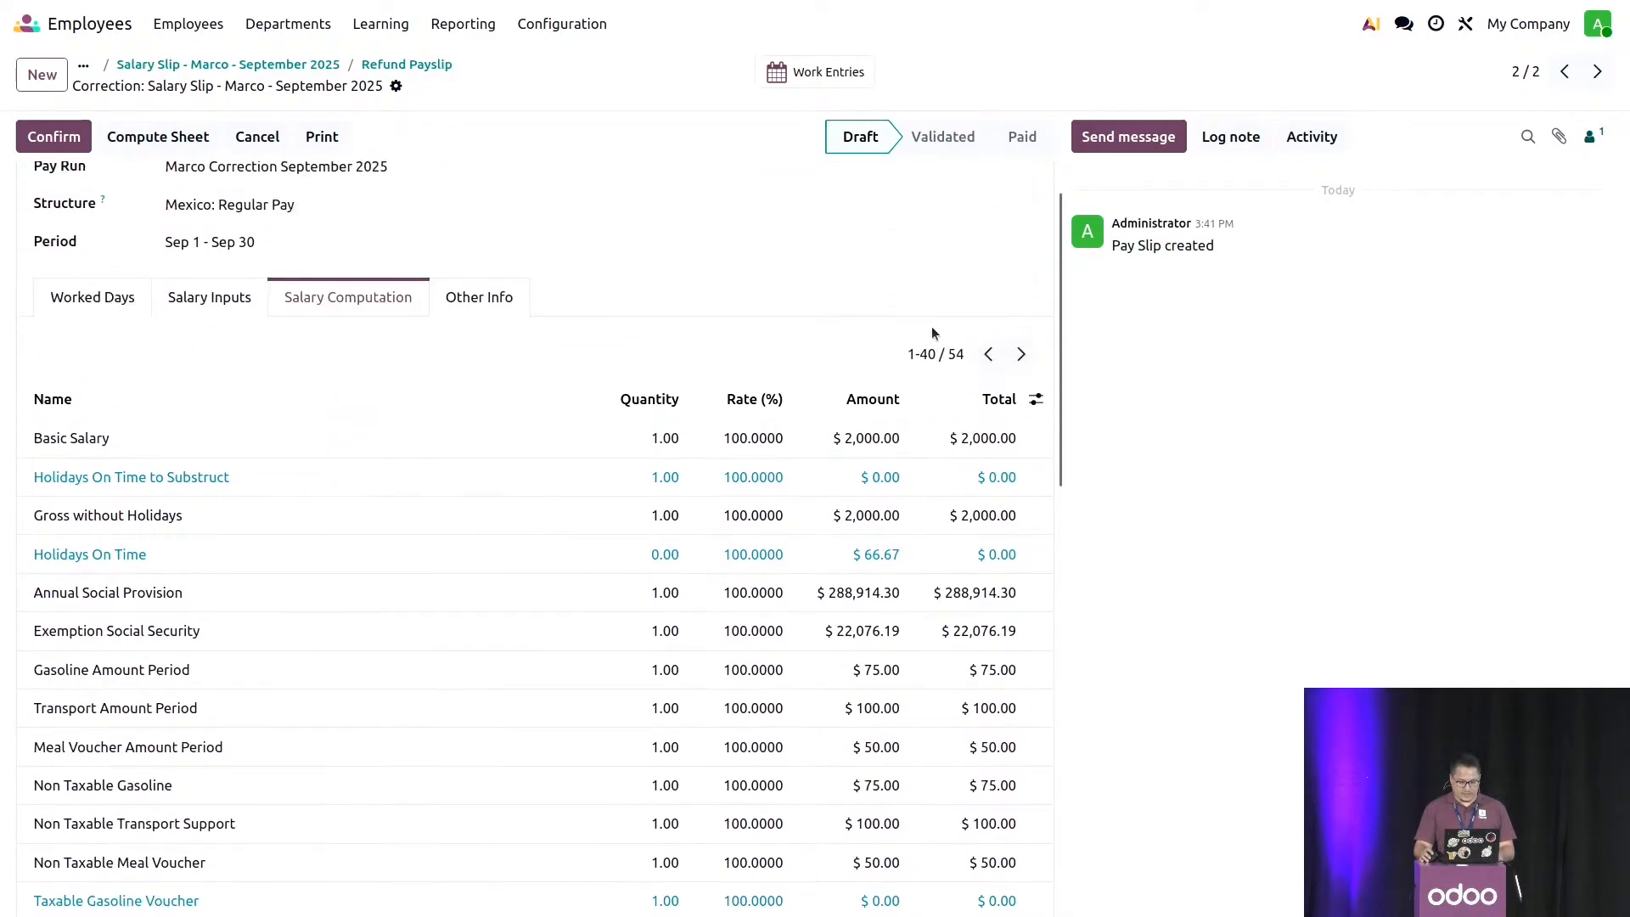
{"action": "left_click", "coordinate": [1021, 354]}
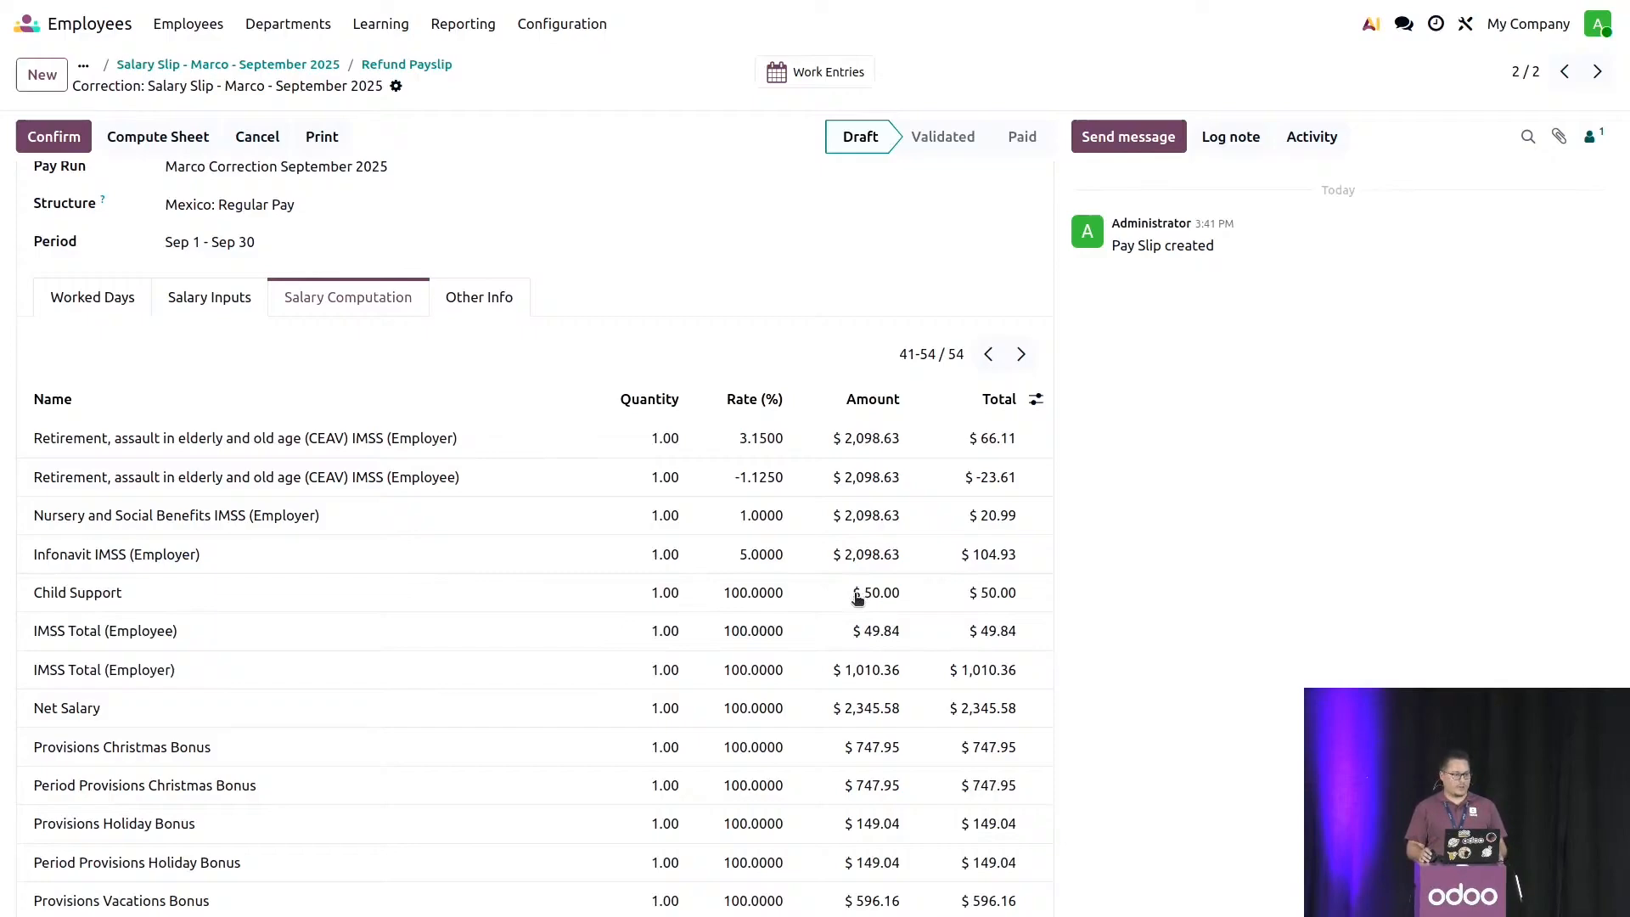
{"action": "scroll", "coordinate": [857, 599], "scroll_direction": "up", "scroll_amount": 3}
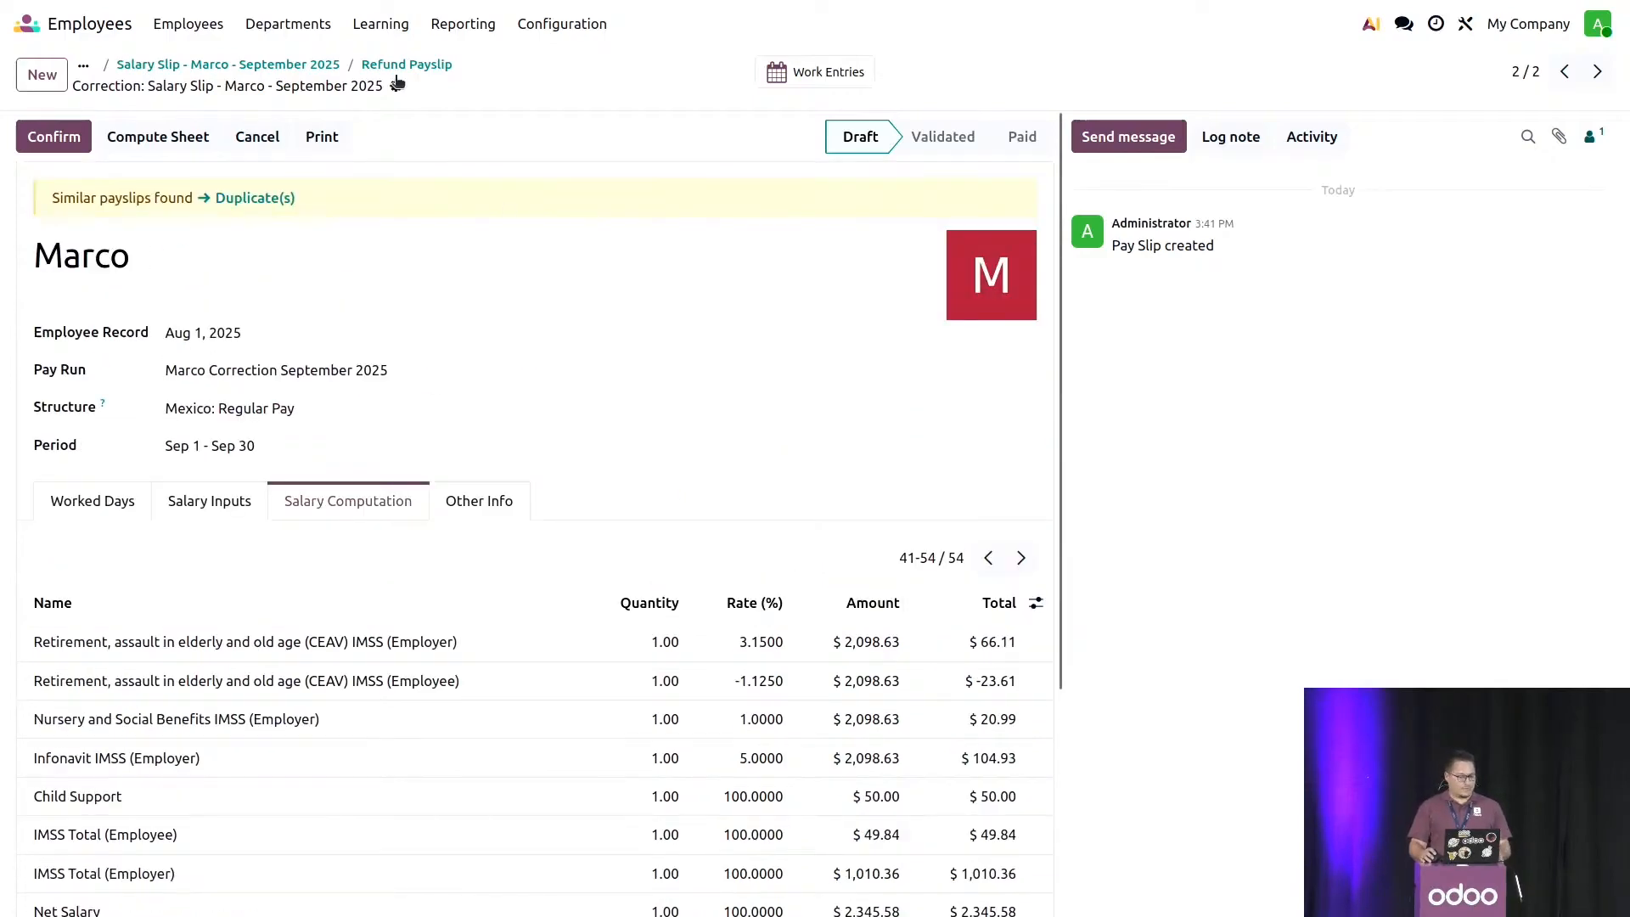
- Return to the employee's record and add a new version dated Sep 1, 2025
{"action": "left_click", "coordinate": [321, 65]}
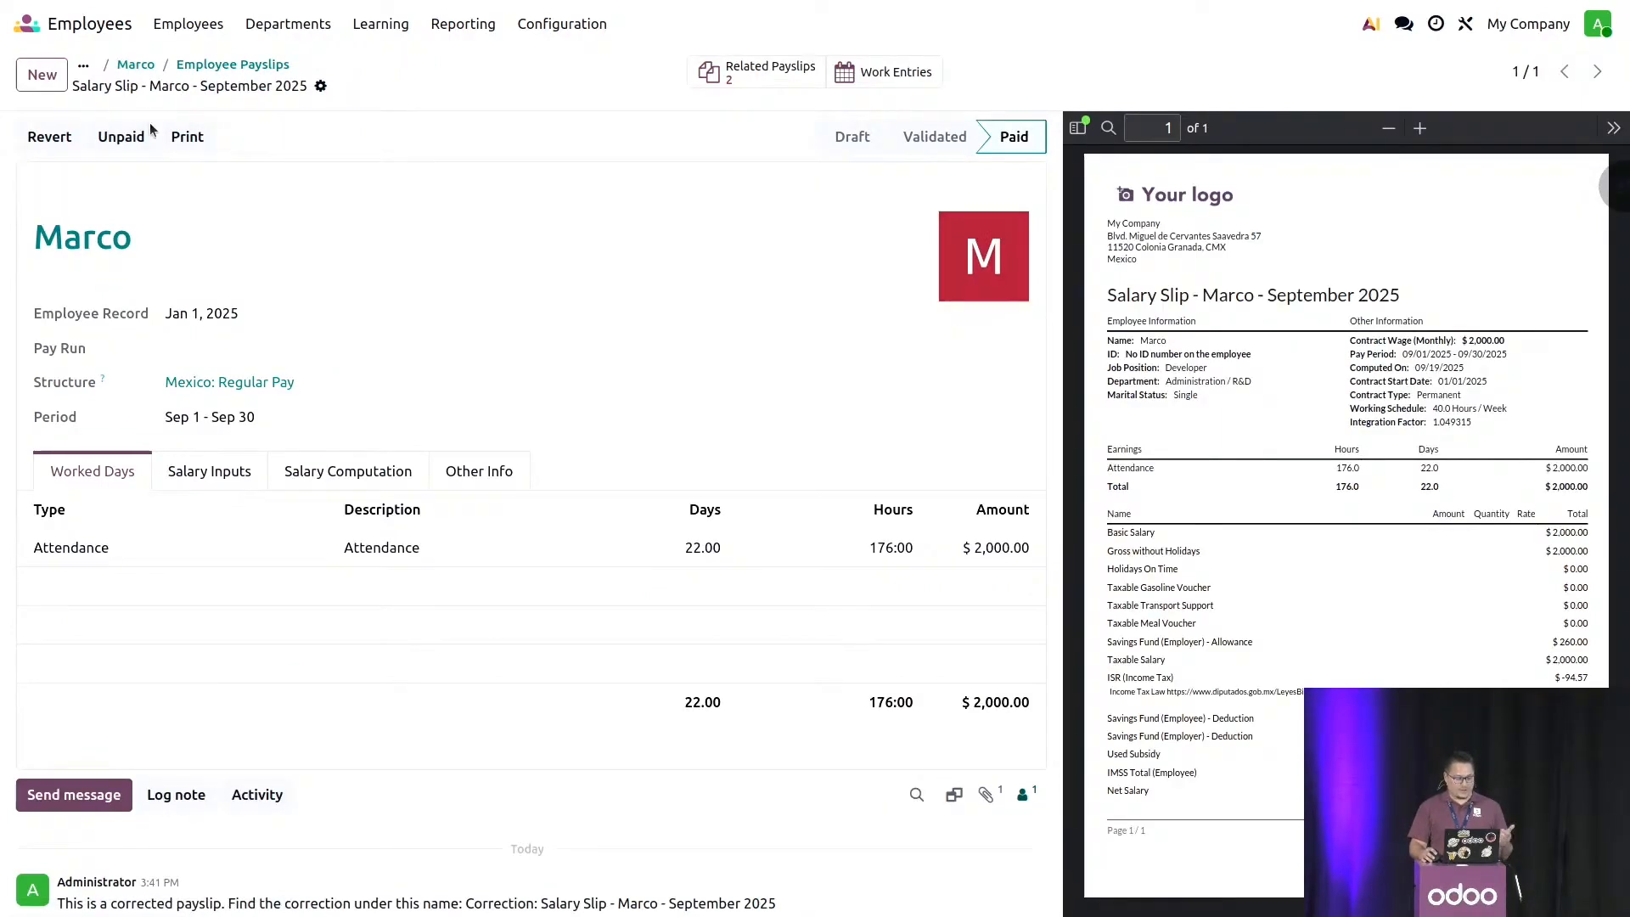
{"action": "left_click", "coordinate": [136, 65]}
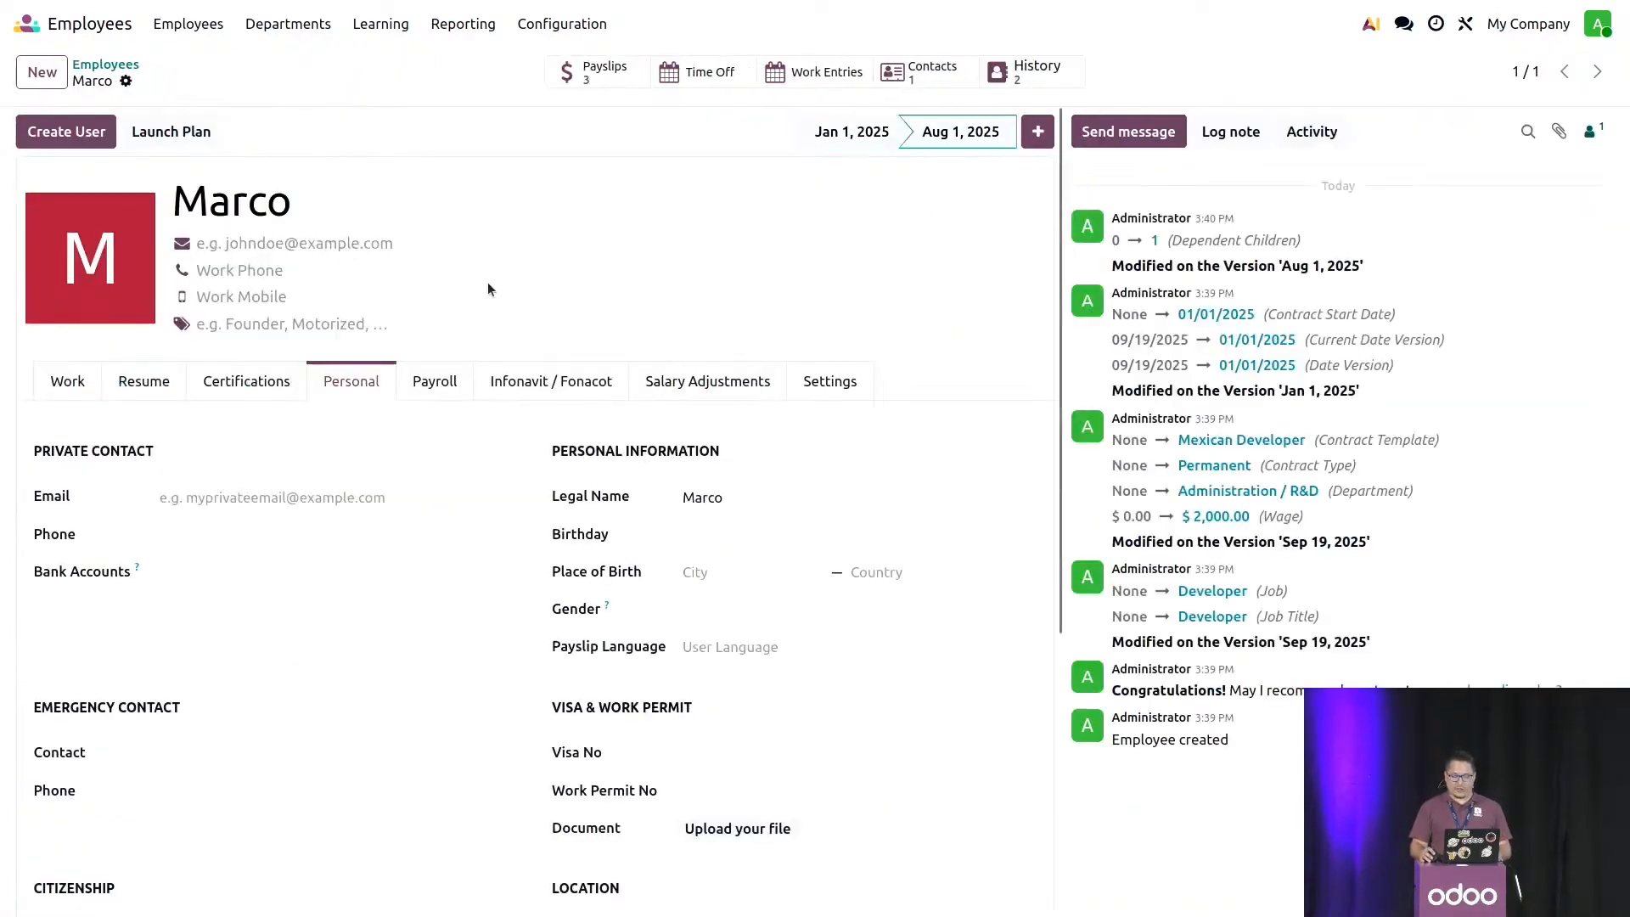
{"action": "left_click", "coordinate": [1038, 132]}
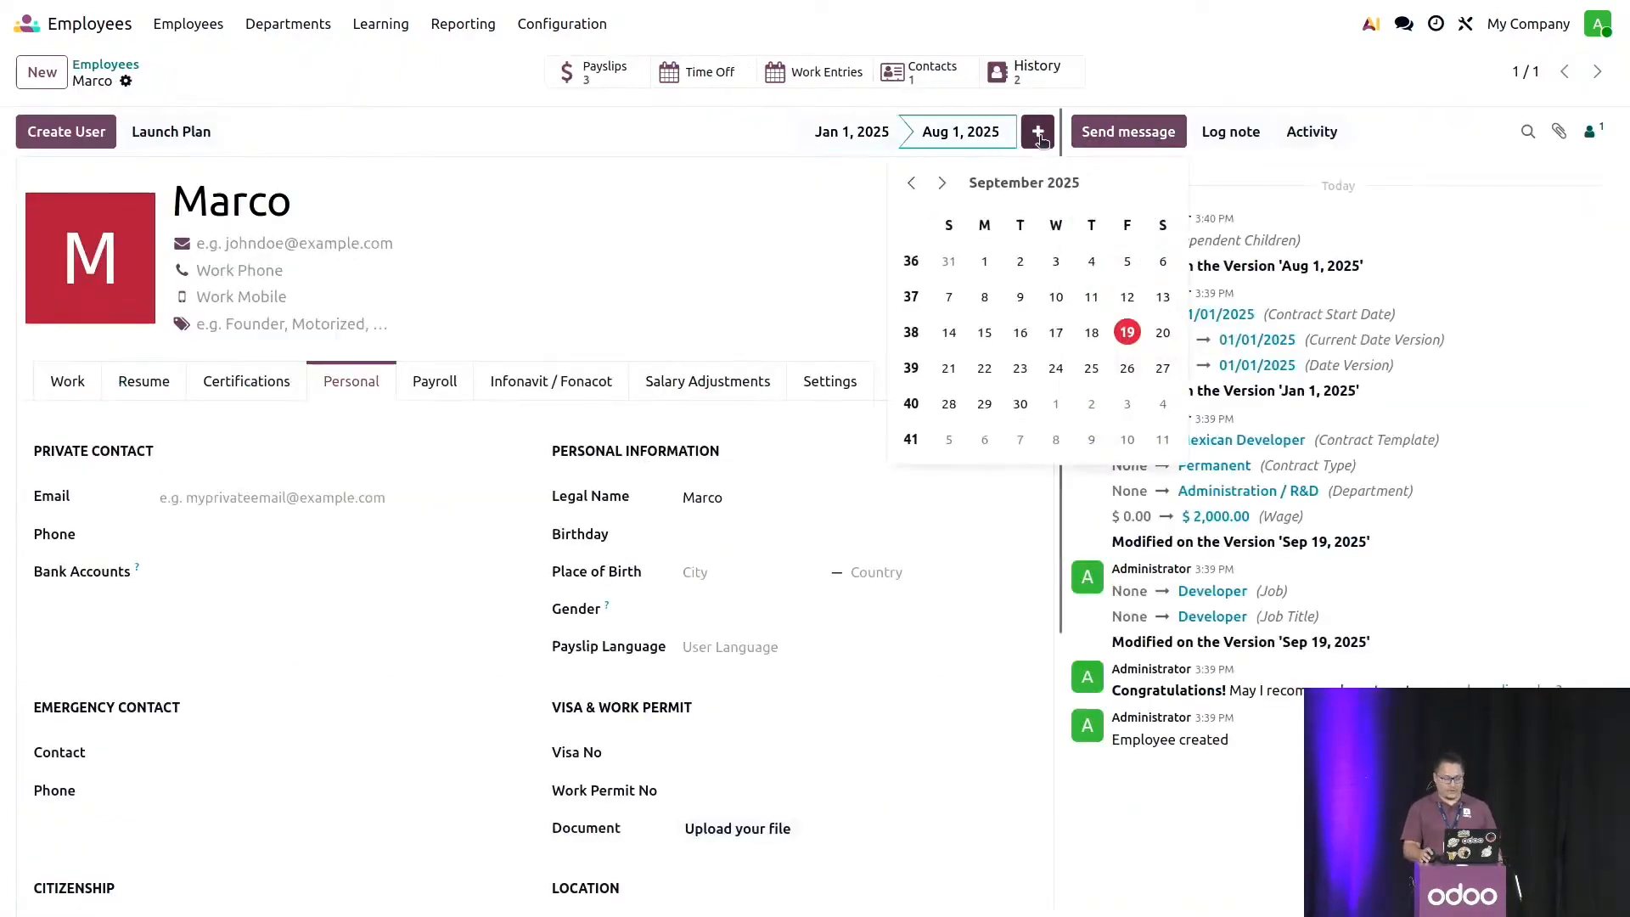
{"action": "left_click", "coordinate": [986, 265]}
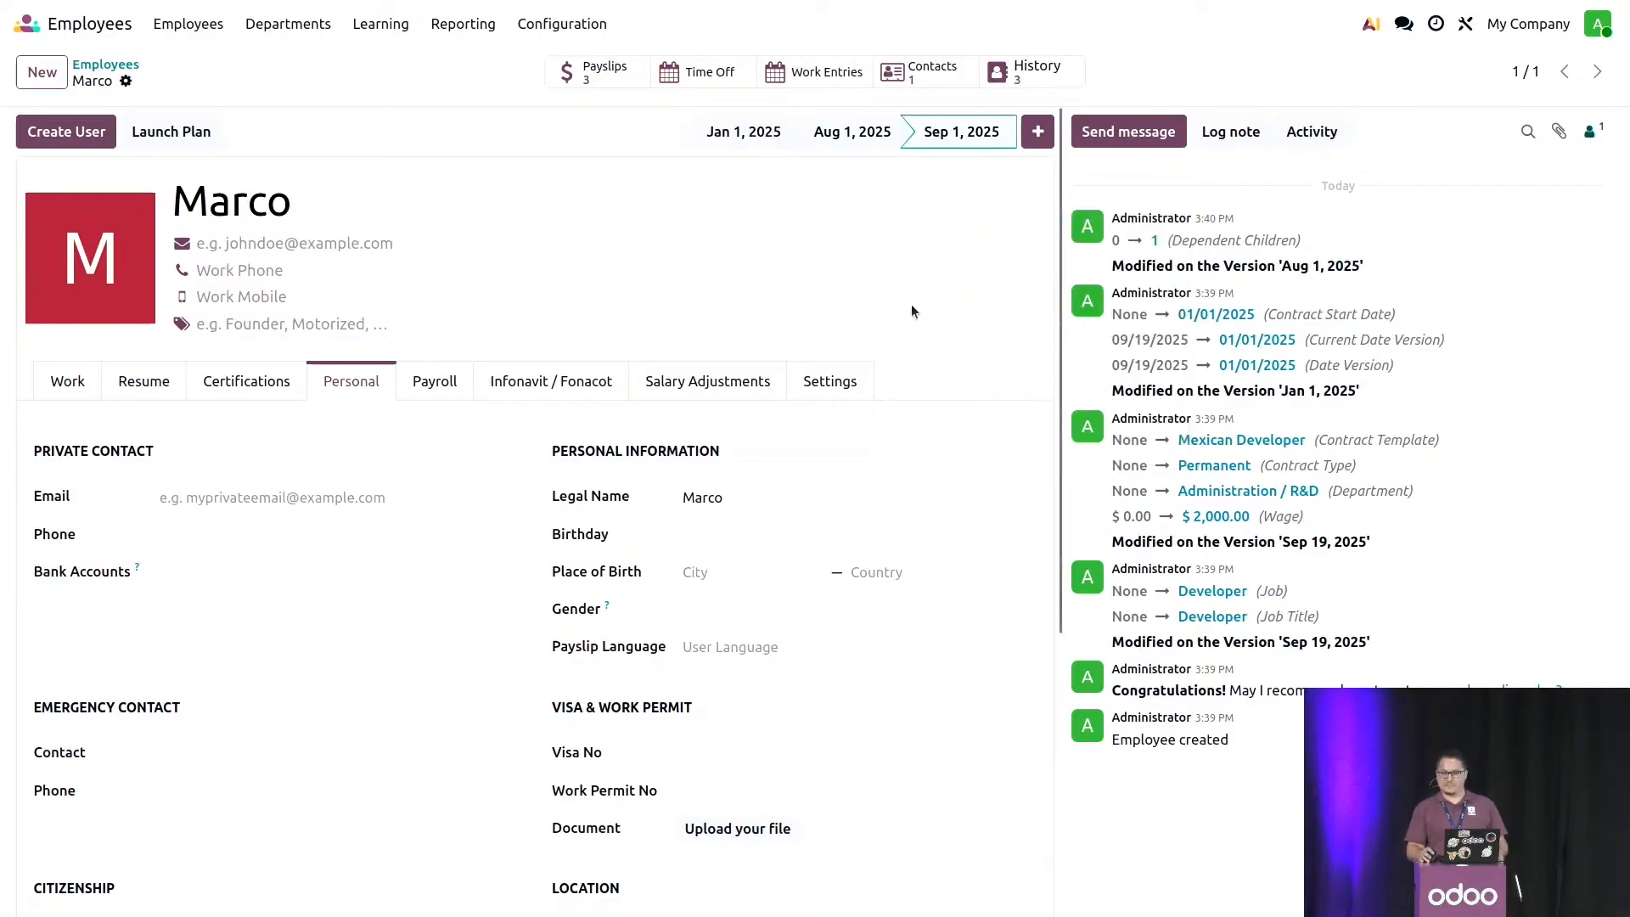
{"action": "scroll", "coordinate": [549, 317], "scroll_direction": "down", "scroll_amount": 5}
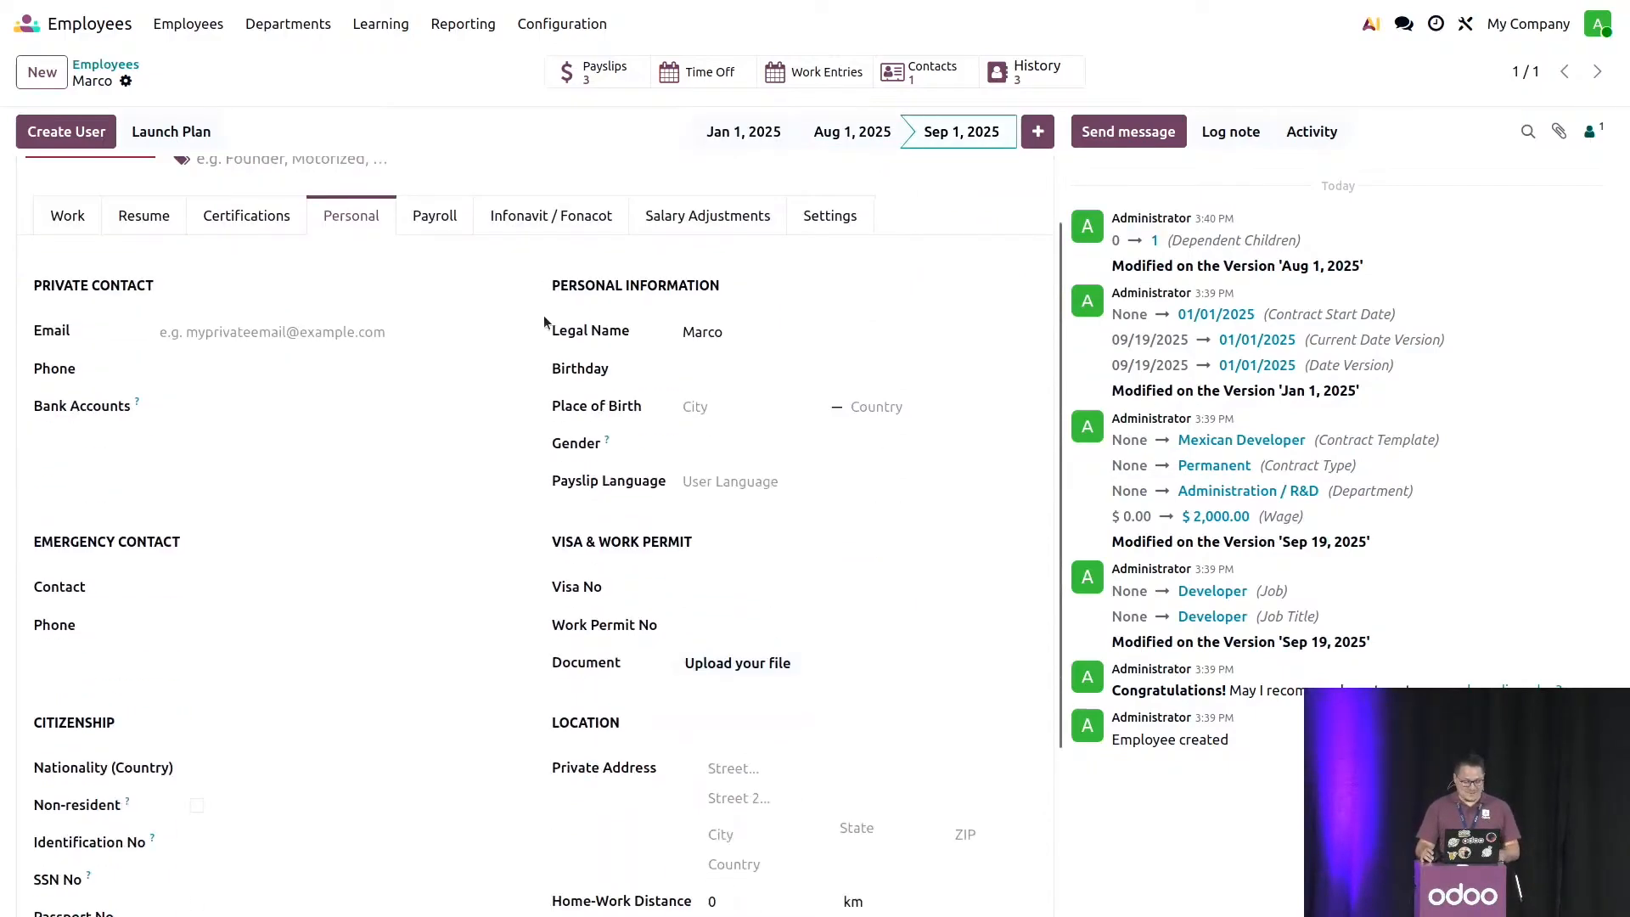
{"action": "left_click", "coordinate": [226, 854]}
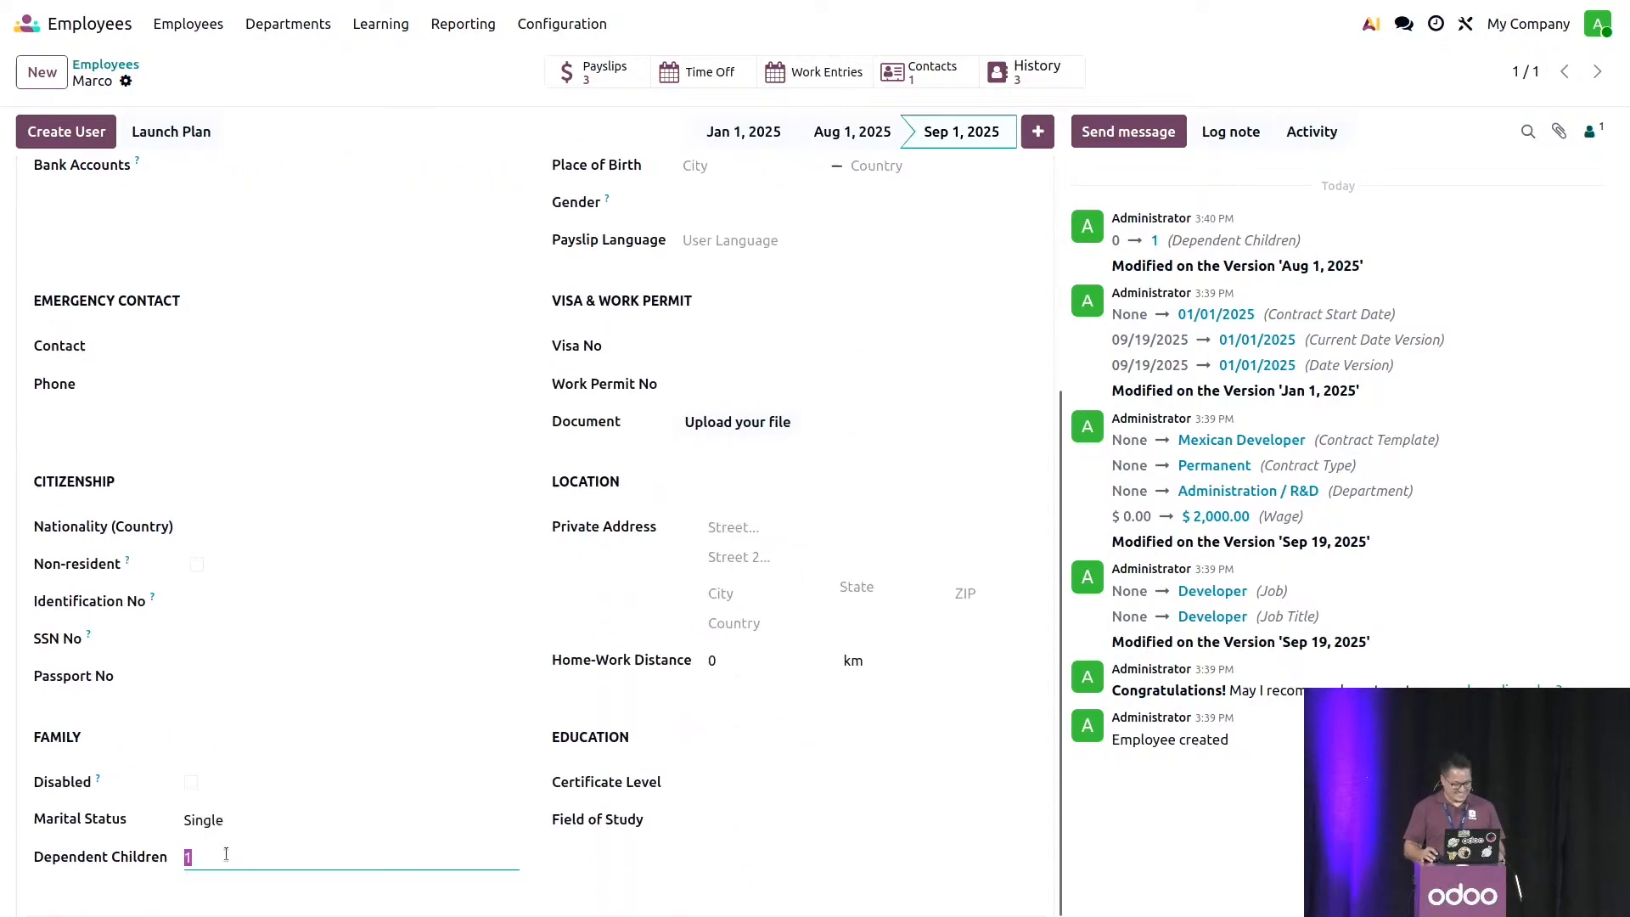
{"action": "type", "text": "2"}
{"action": "left_click", "coordinate": [623, 878]}
{"action": "left_click", "coordinate": [225, 857]}
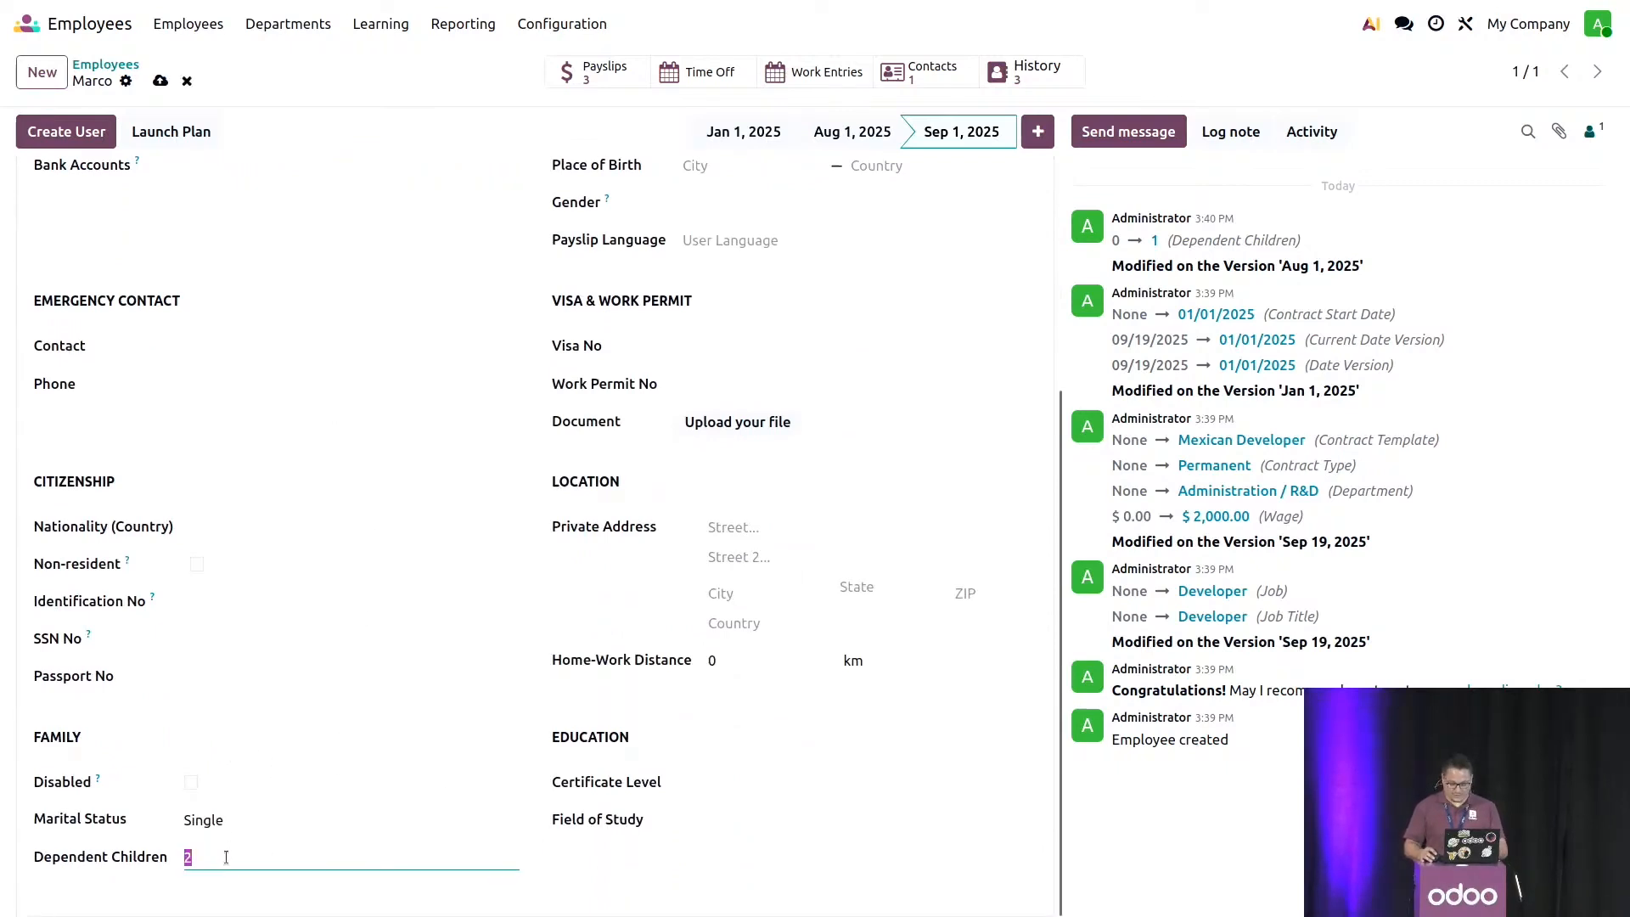
{"action": "key", "text": "BackSpace"}
{"action": "left_click", "coordinate": [584, 843]}
{"action": "scroll", "coordinate": [584, 842], "scroll_direction": "up", "scroll_amount": 5}
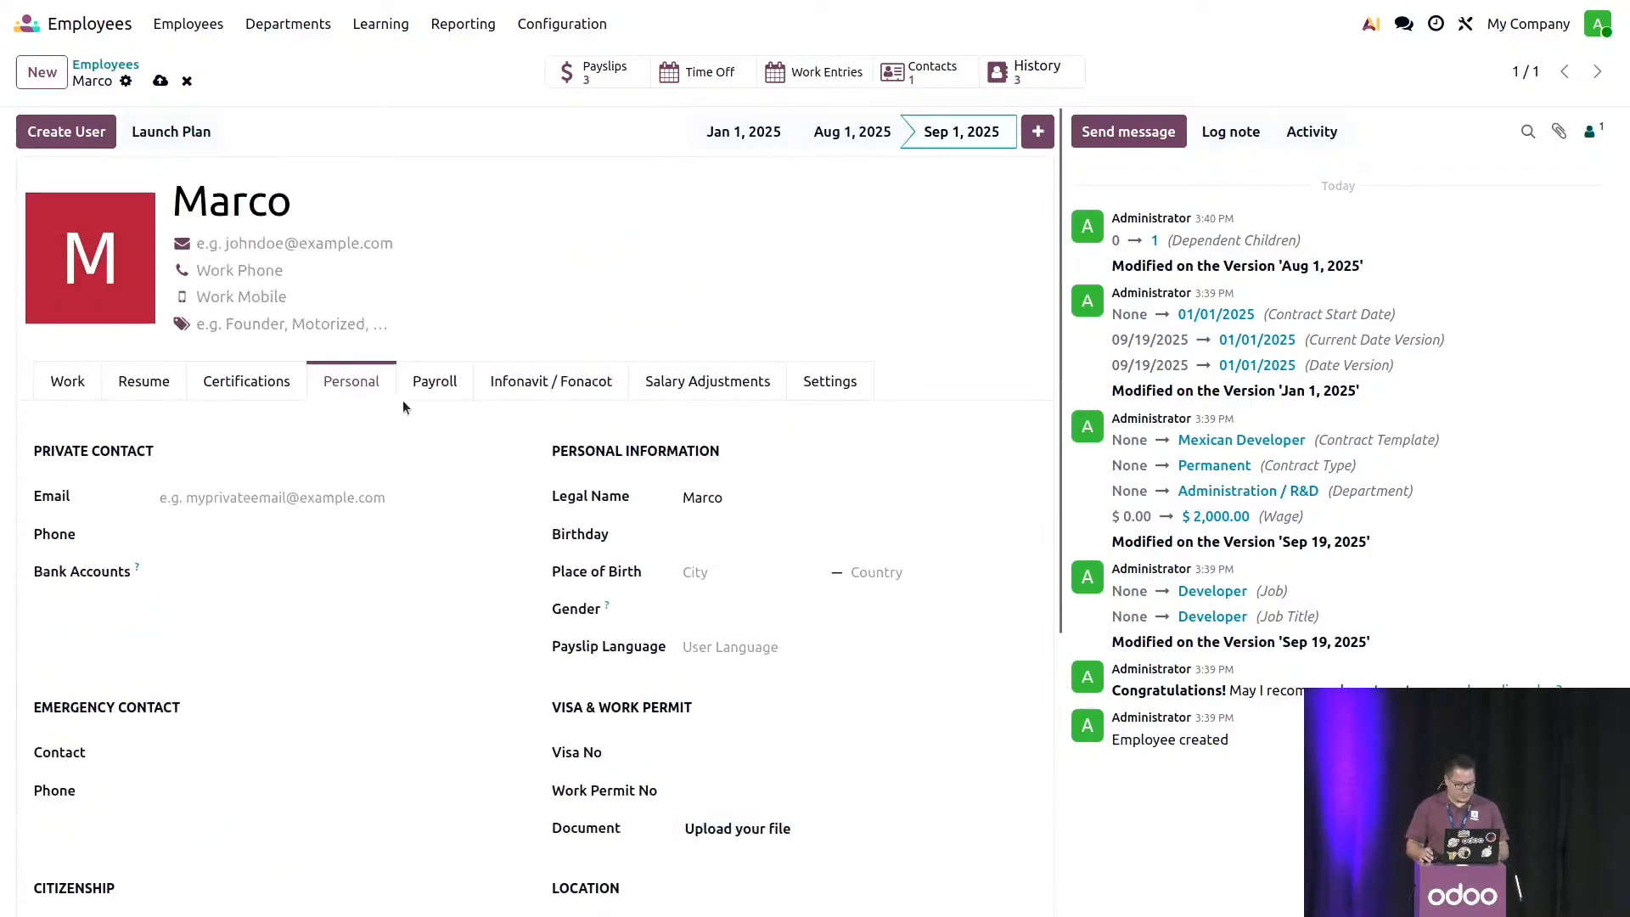
{"action": "left_click", "coordinate": [187, 80]}
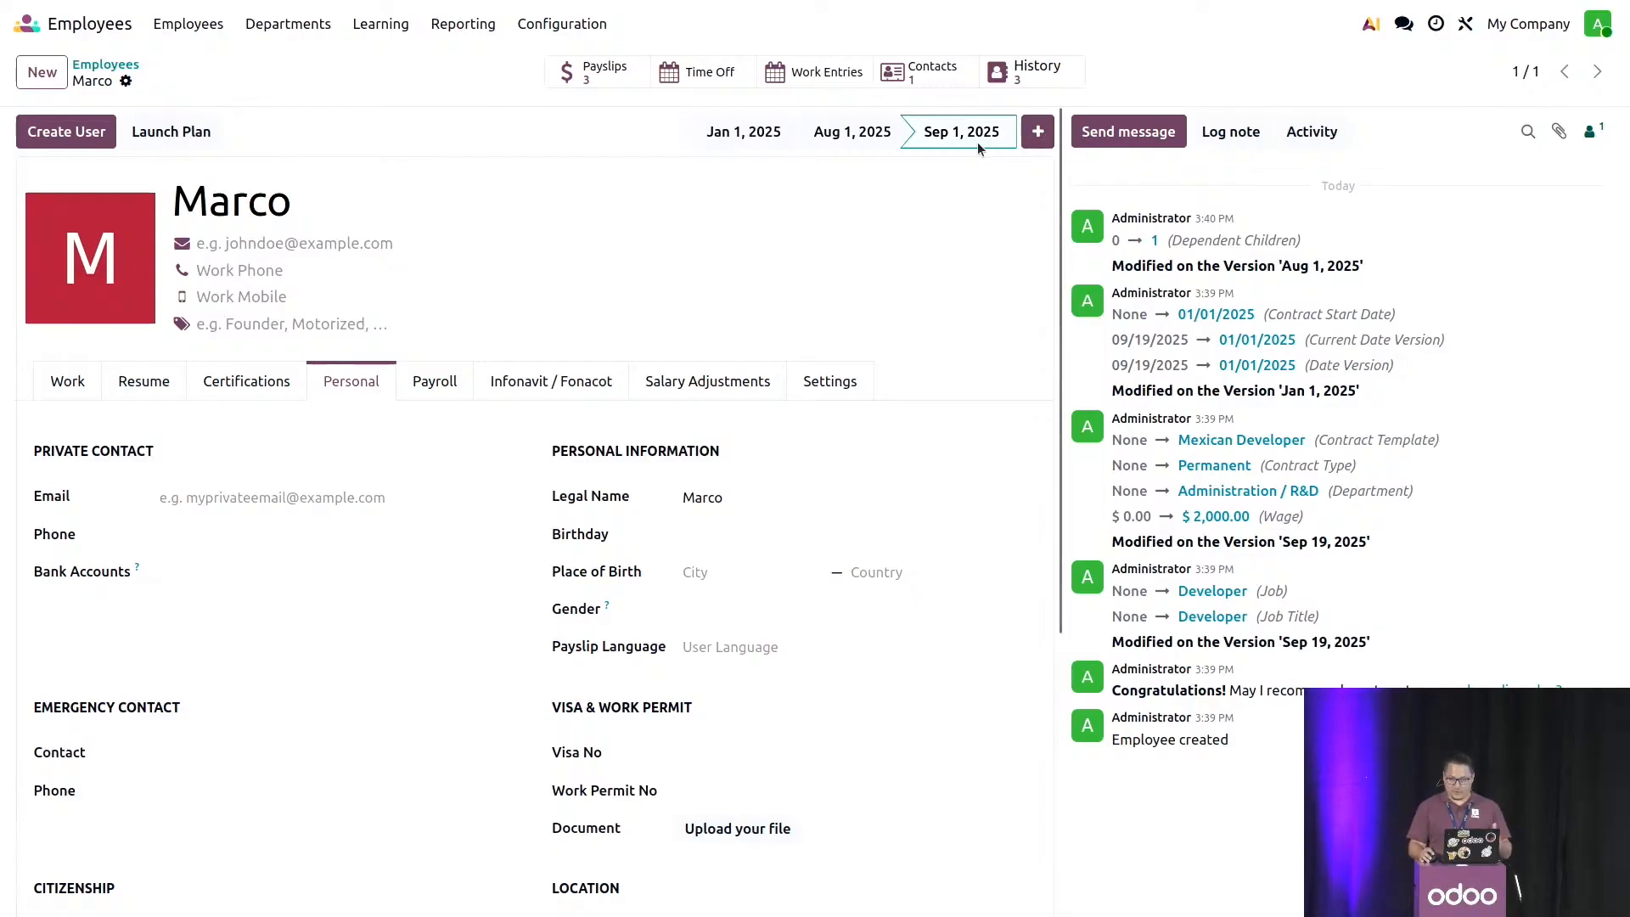
- Create an off-cycle payslip from the Sep 1, 2025 employee record with its period starting Oct 1, 2025, and compute its sheet
{"action": "left_click", "coordinate": [608, 71]}
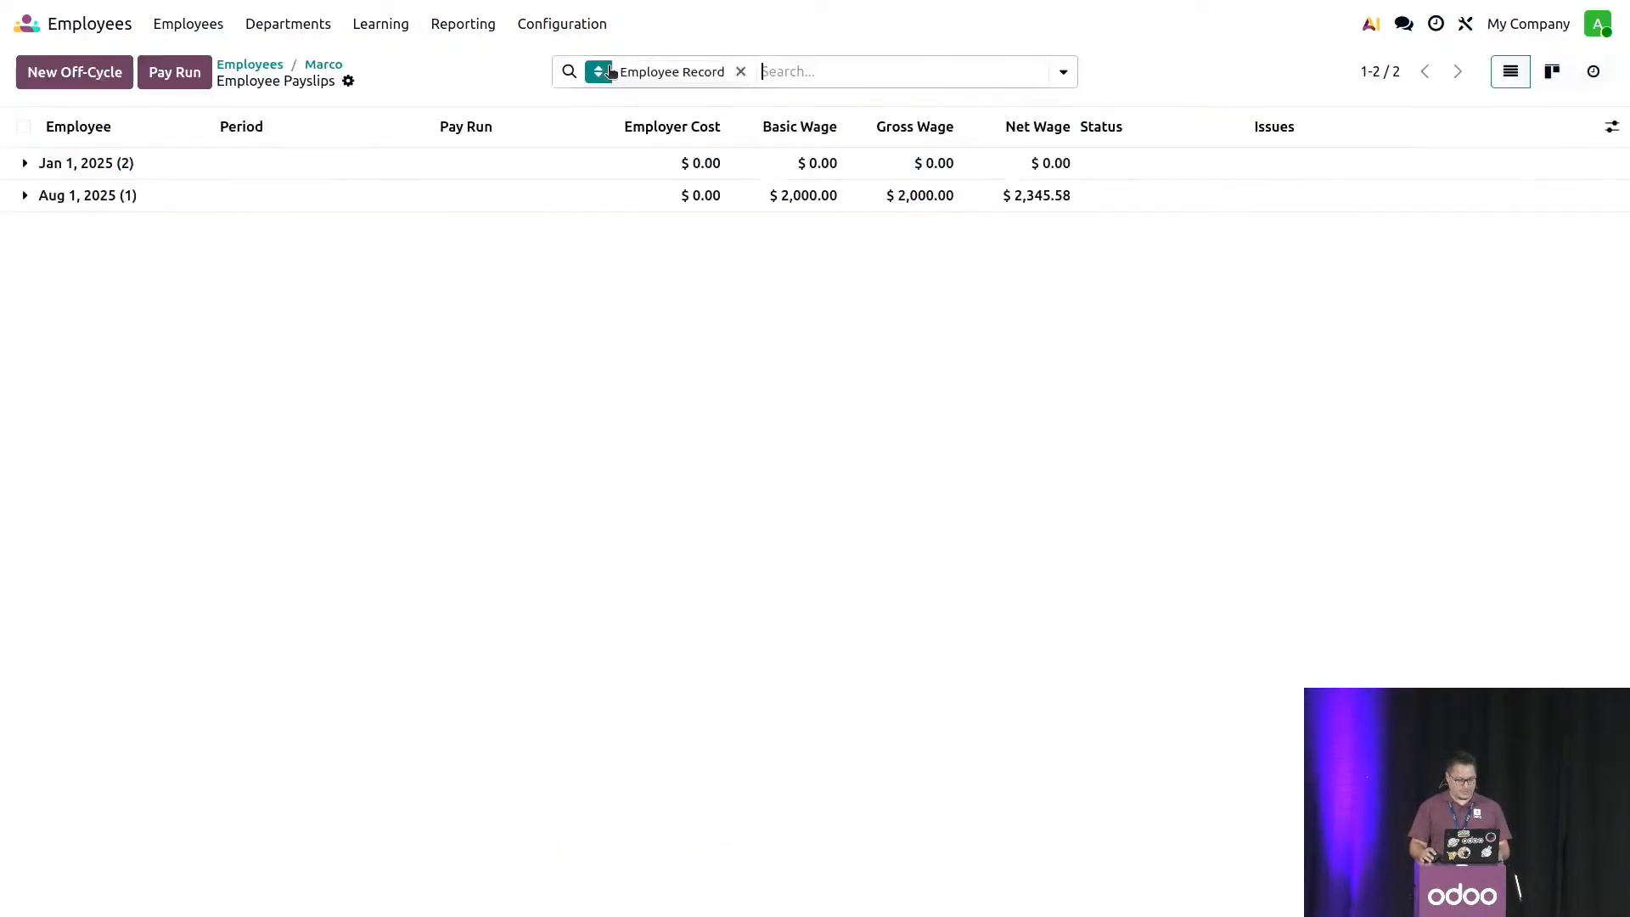
{"action": "left_click", "coordinate": [90, 84]}
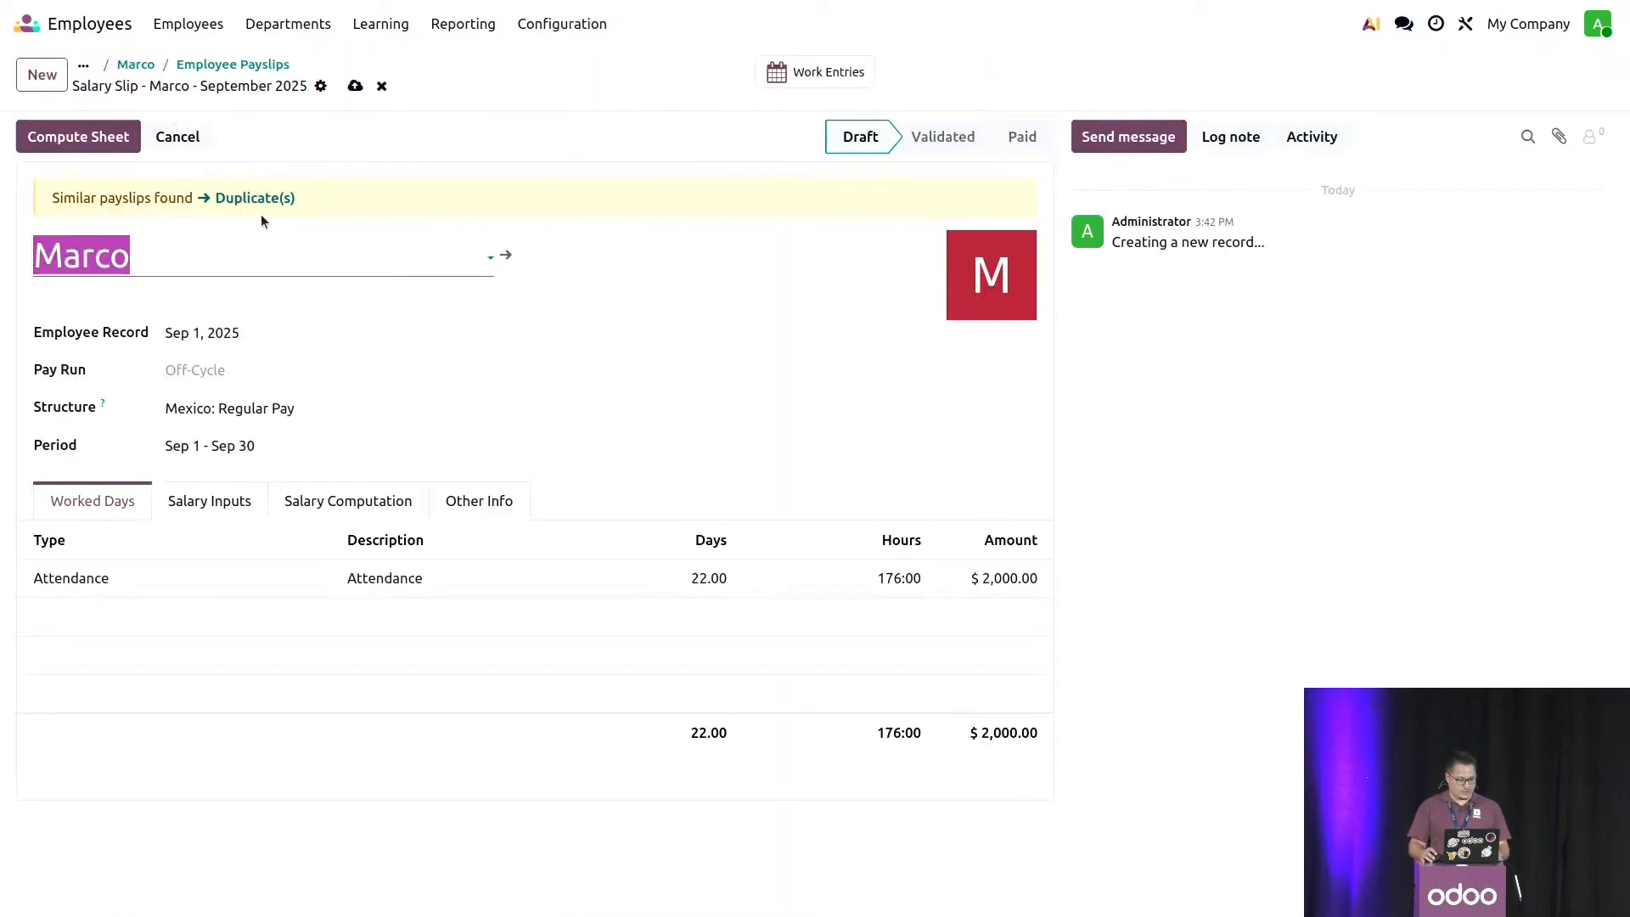
{"action": "left_click", "coordinate": [242, 334]}
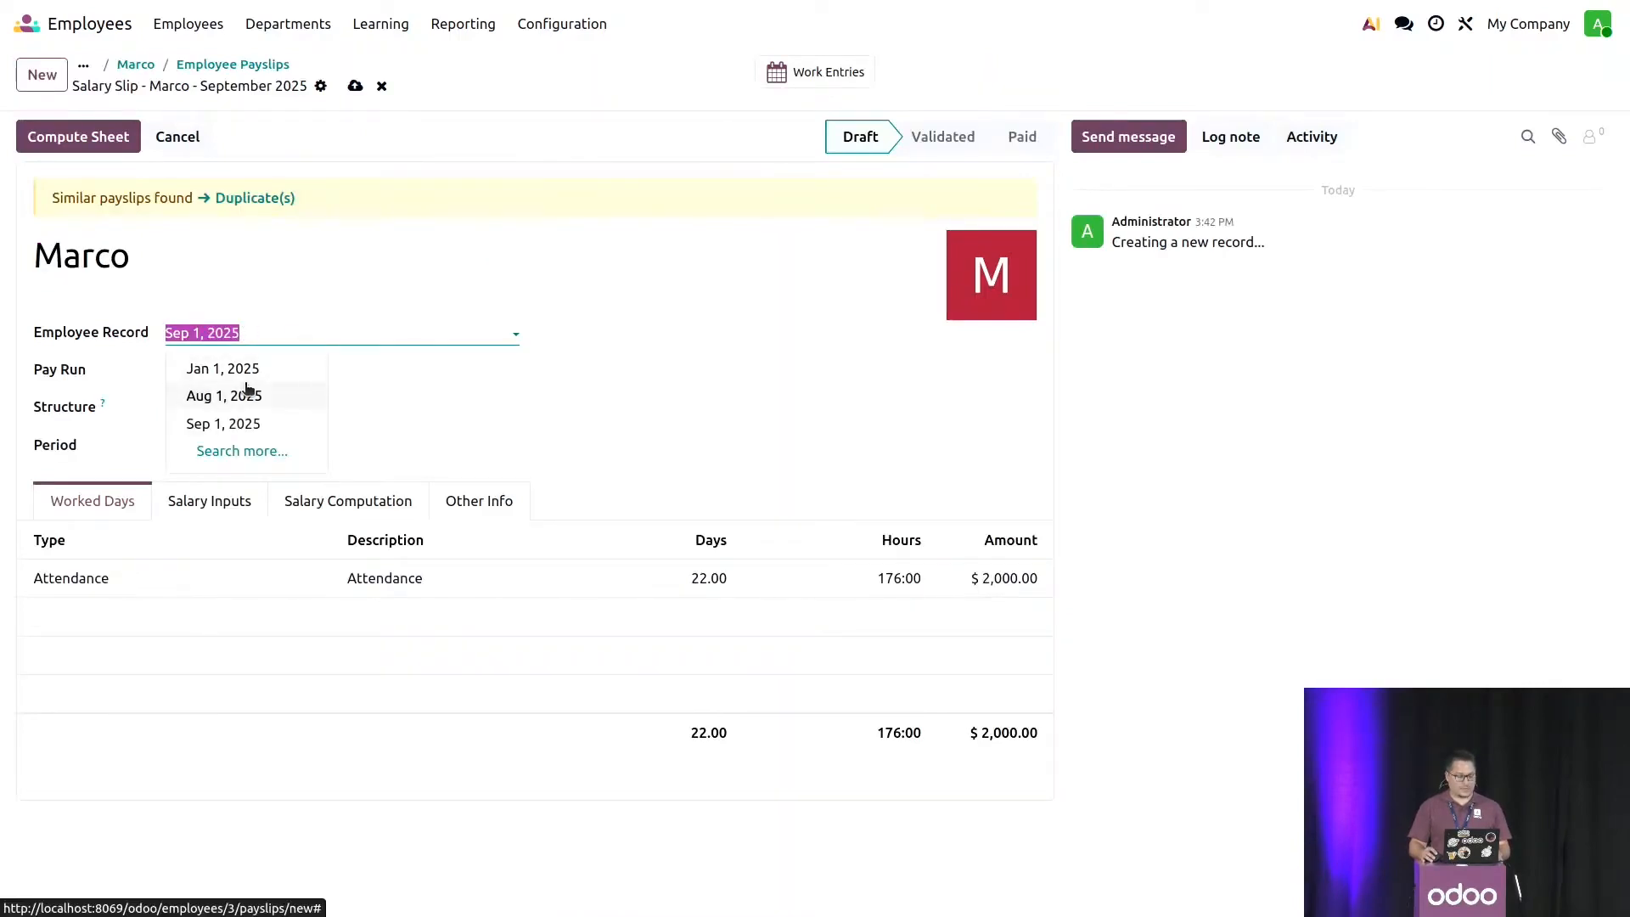
{"action": "left_click", "coordinate": [502, 391]}
{"action": "left_click", "coordinate": [202, 445]}
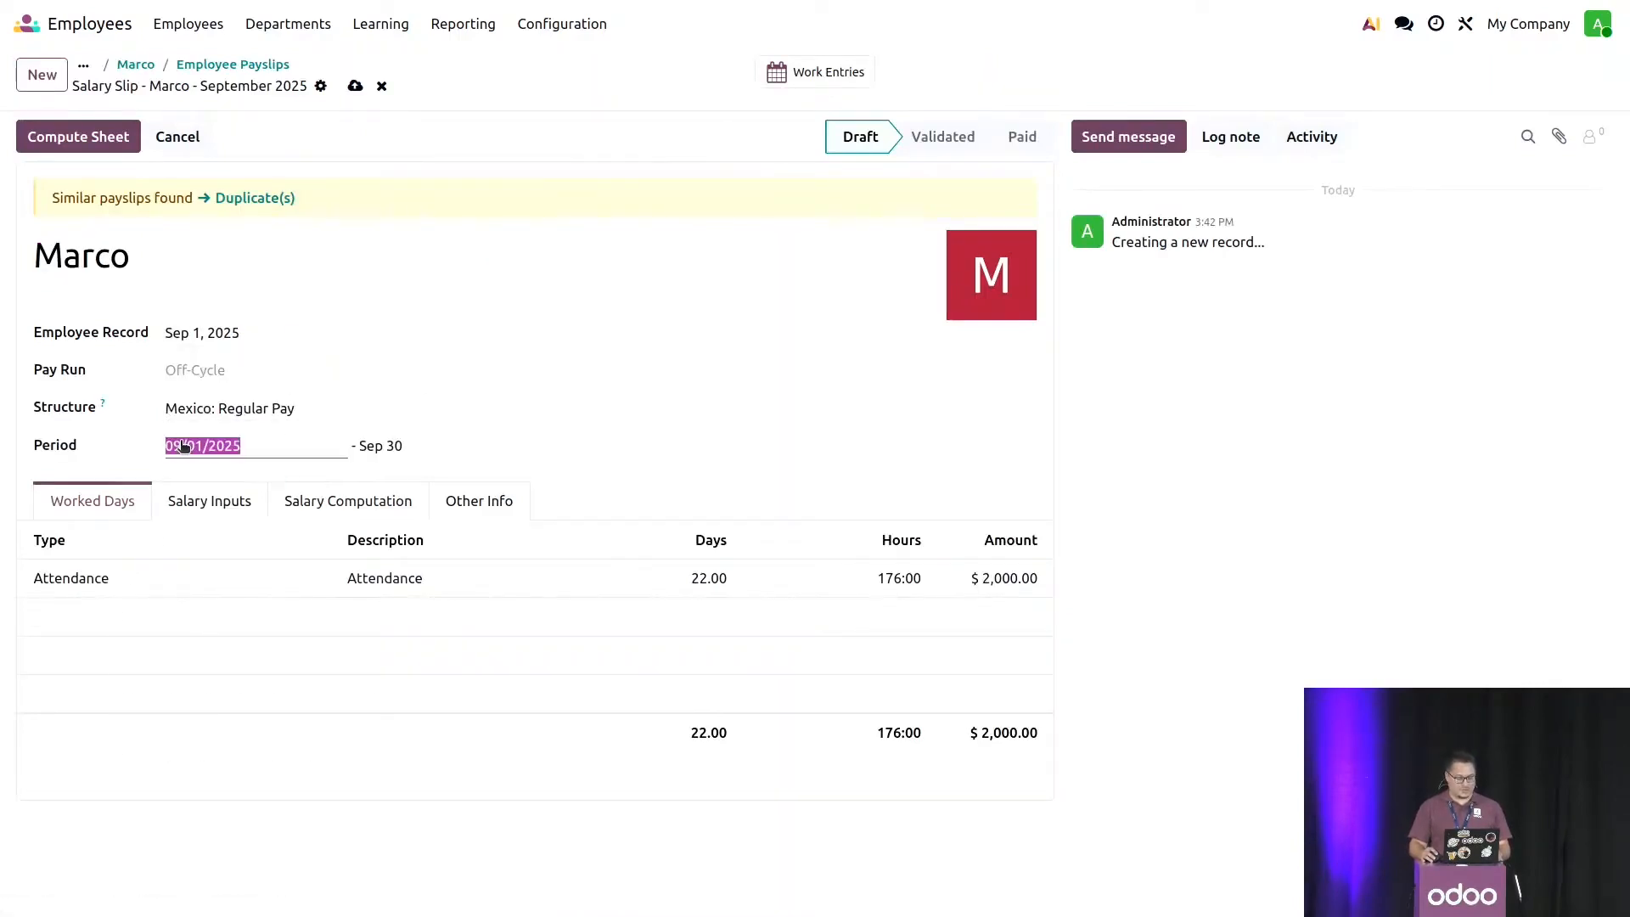
{"action": "left_click", "coordinate": [160, 493]}
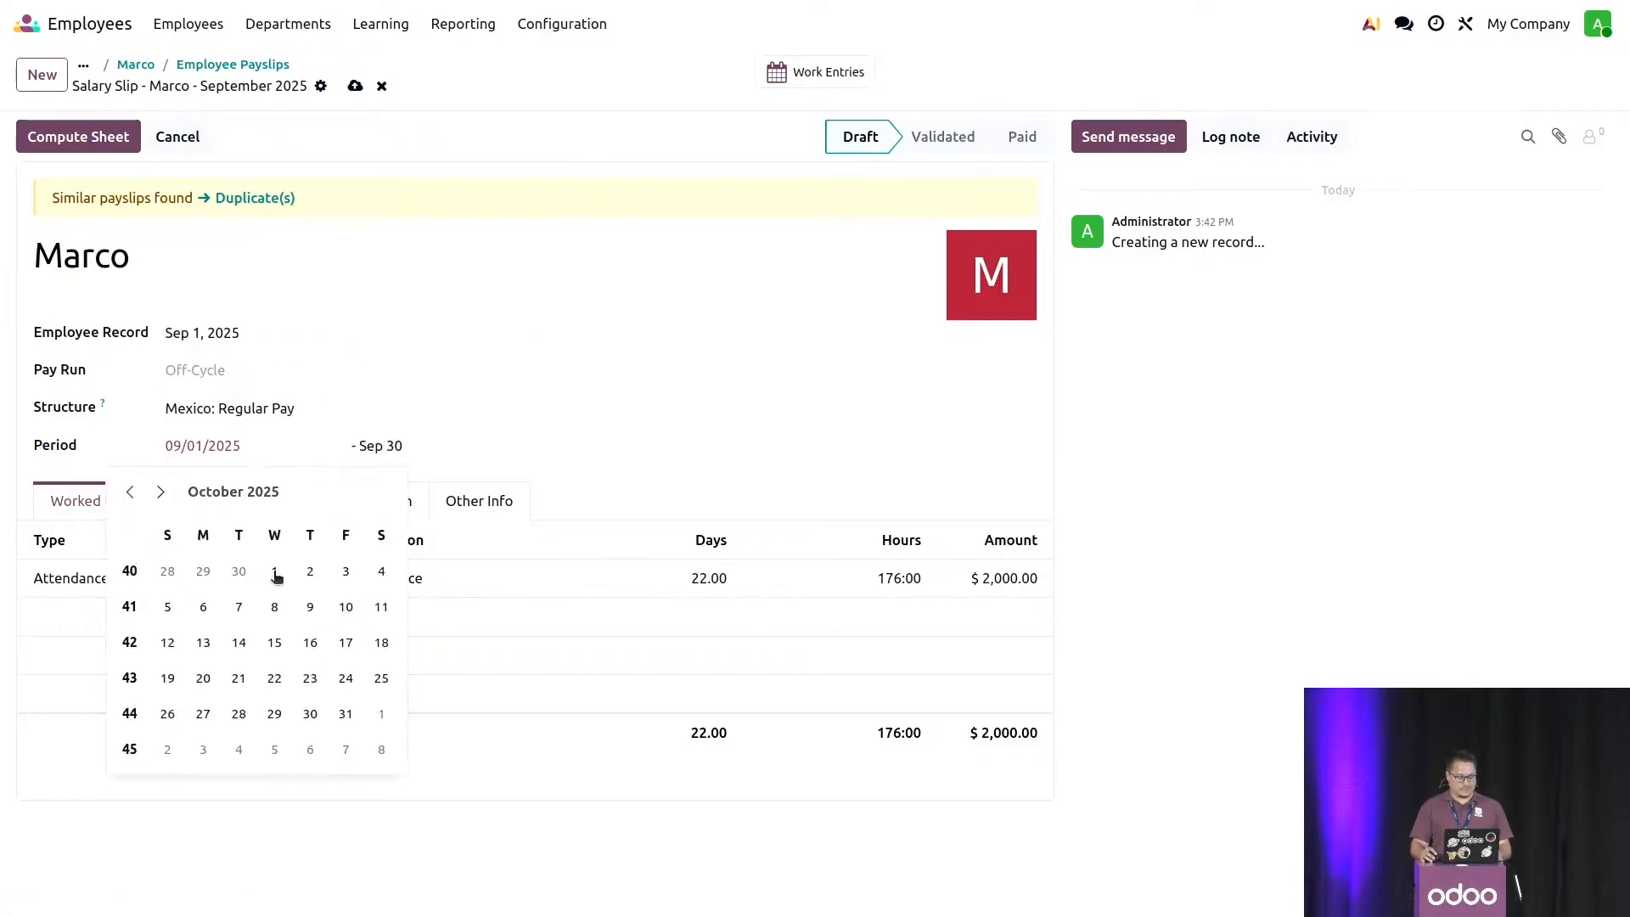
{"action": "left_click", "coordinate": [274, 570]}
{"action": "left_click", "coordinate": [99, 145]}
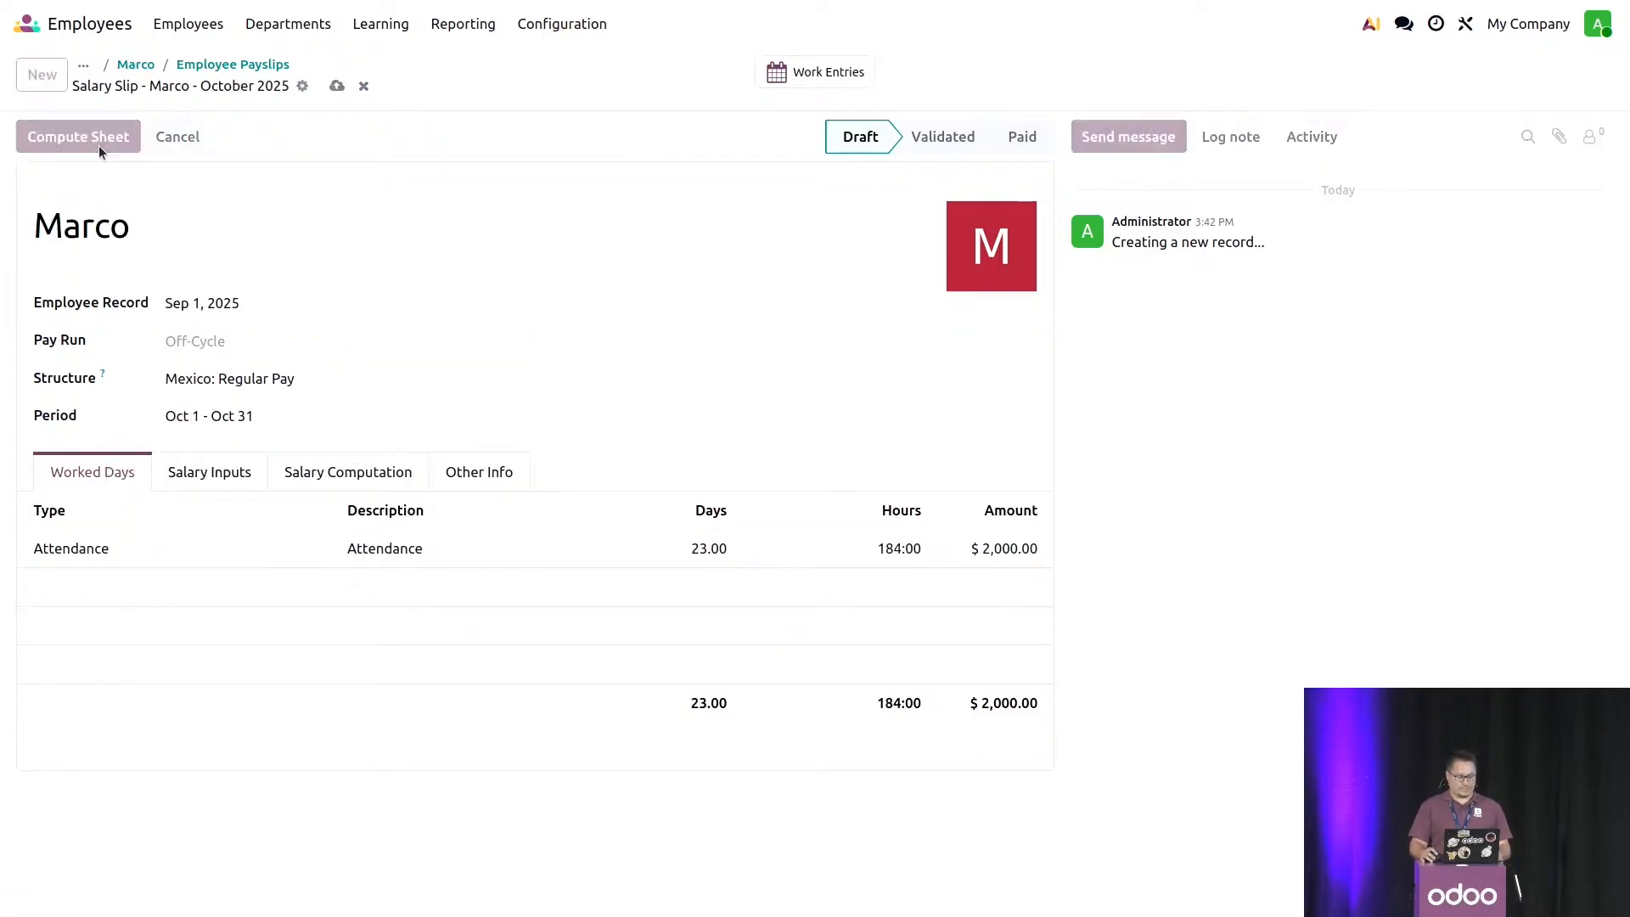
- Confirm the October 2025 payslip and mark it as paid
{"action": "left_click", "coordinate": [61, 141]}
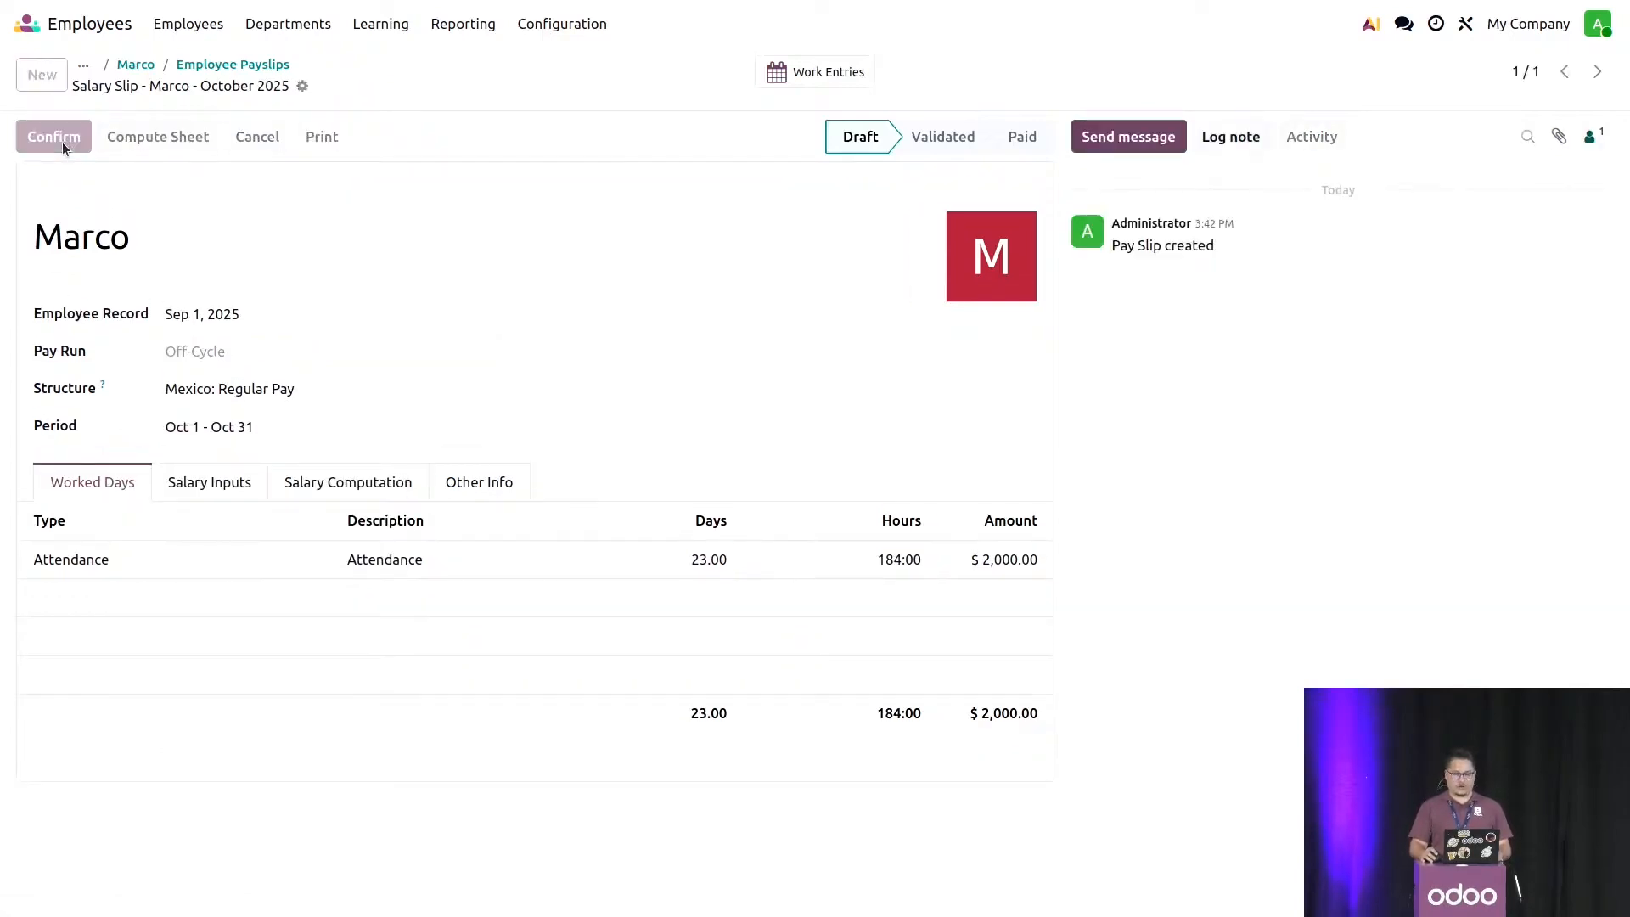
{"action": "left_click", "coordinate": [66, 144]}
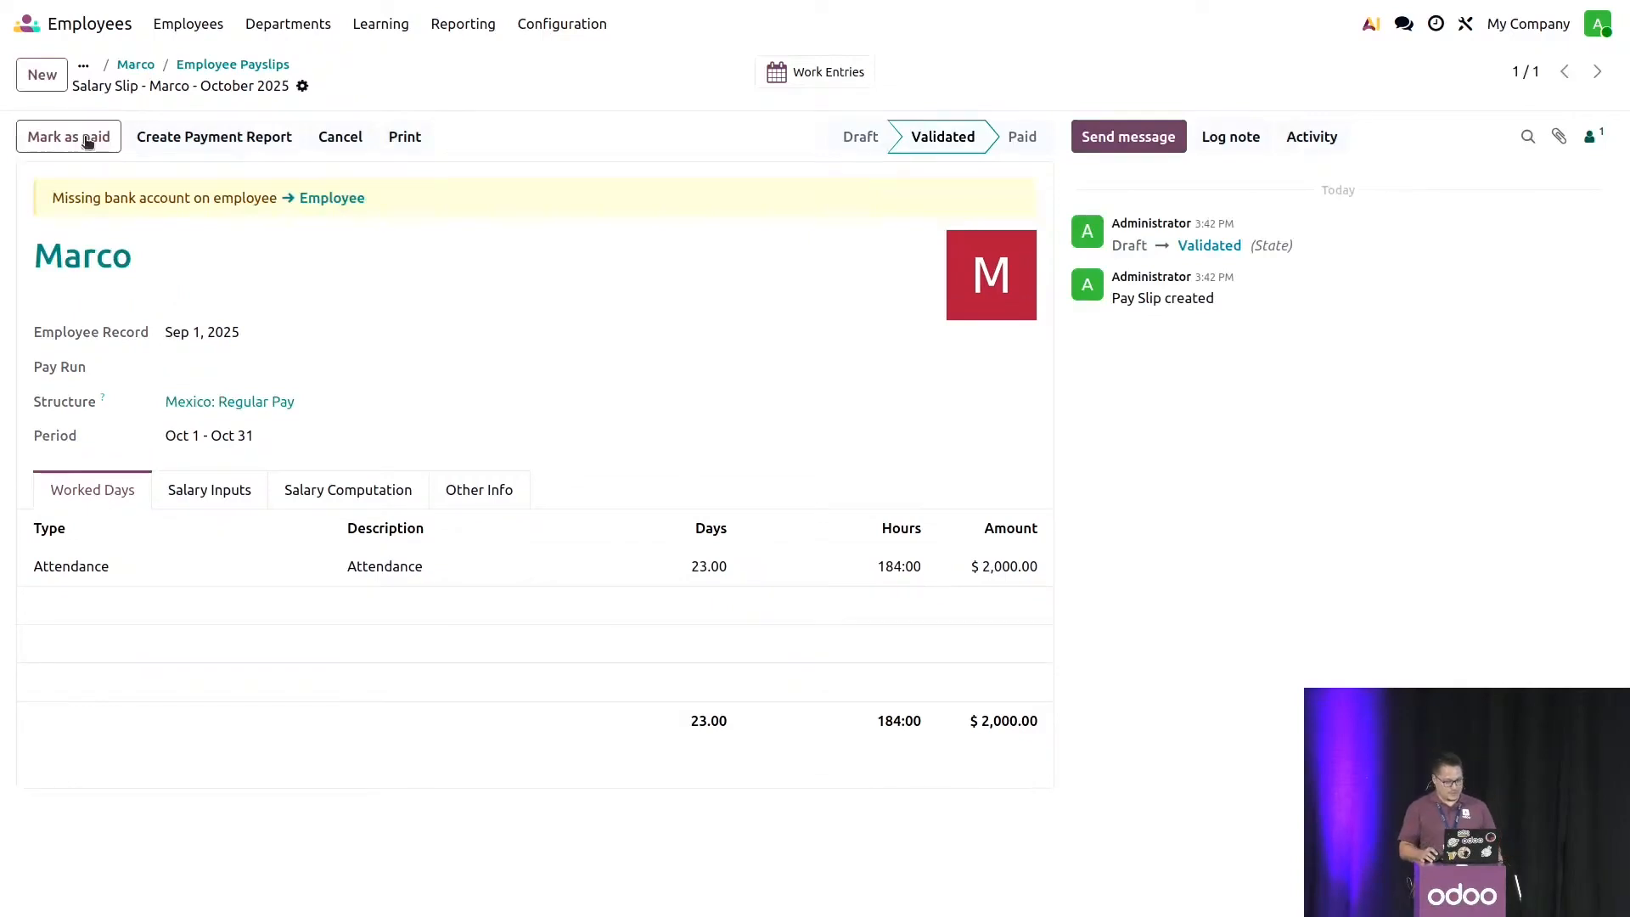
- Return to the employee's record and add a new version dated Oct 1, 2025
{"action": "left_click", "coordinate": [145, 64]}
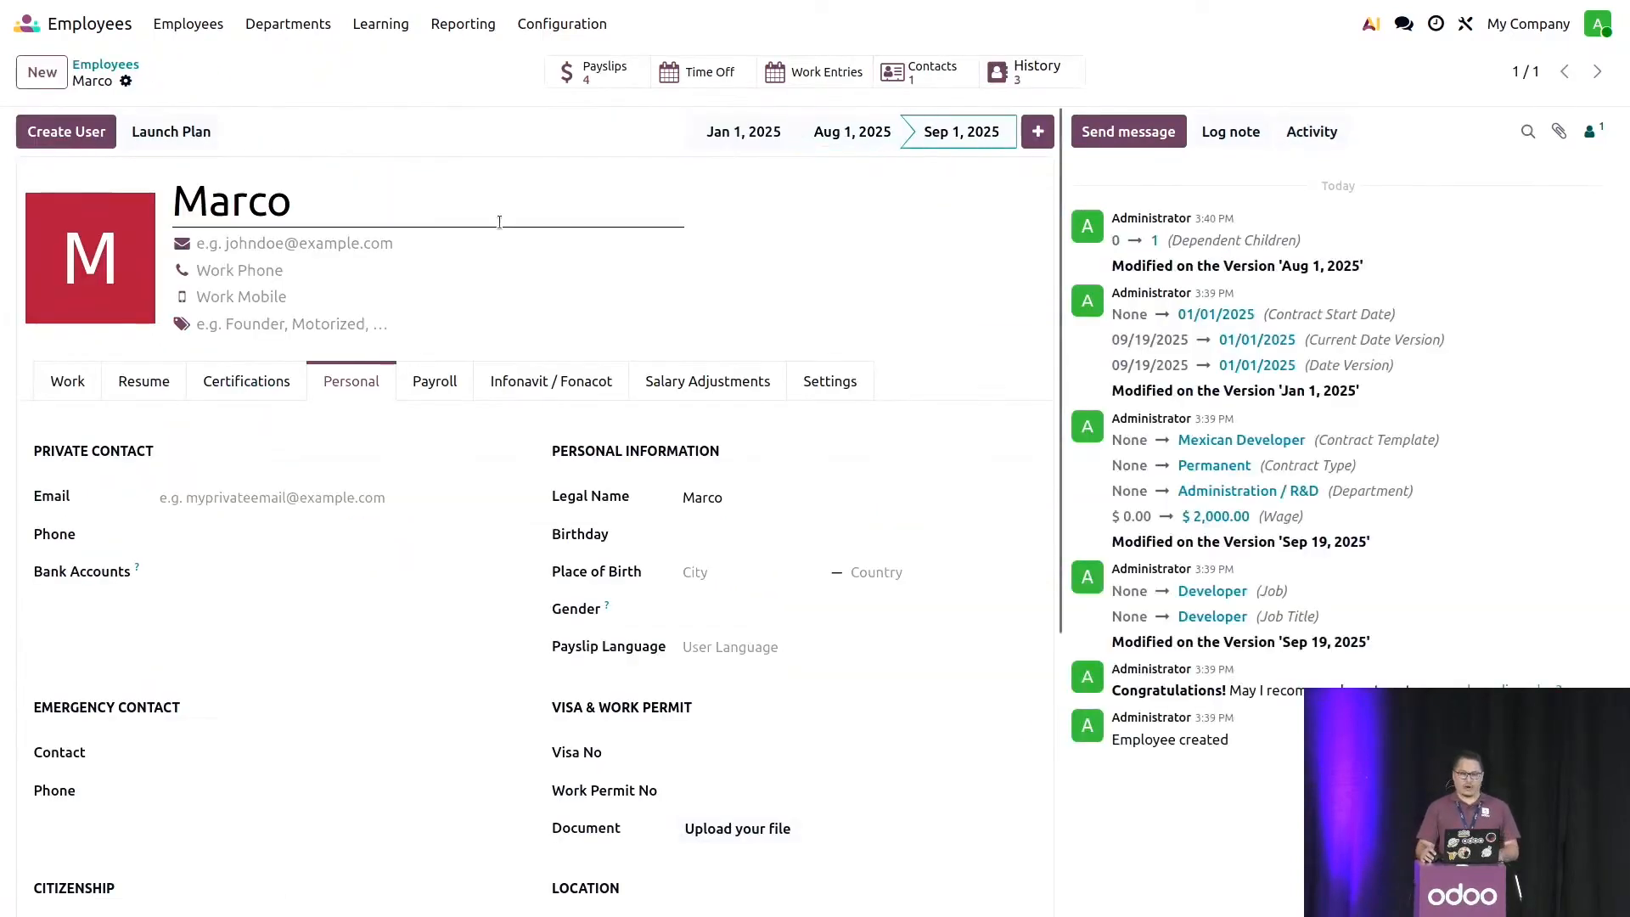
{"action": "left_click", "coordinate": [1038, 131]}
{"action": "left_click", "coordinate": [942, 183]}
{"action": "left_click", "coordinate": [1056, 261]}
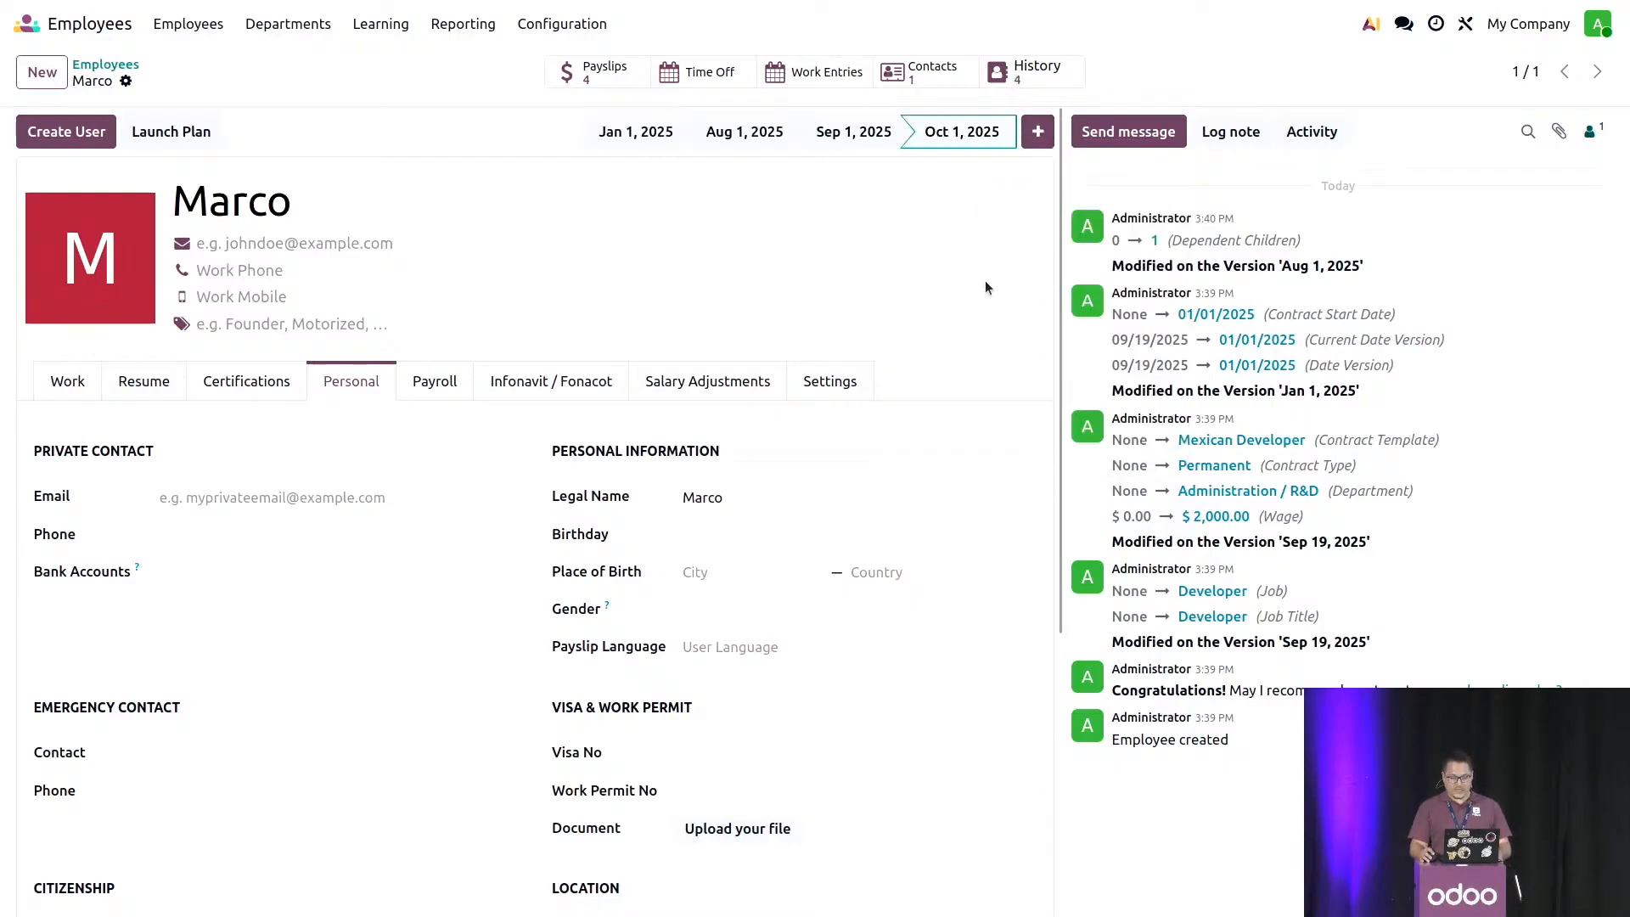
- Set Dependent Children to 2 in the Oct 1, 2025 version's personal information and save the record
{"action": "scroll", "coordinate": [314, 660], "scroll_direction": "down", "scroll_amount": 5}
{"action": "left_click", "coordinate": [206, 858]}
{"action": "type", "text": "2"}
{"action": "left_click", "coordinate": [161, 81]}
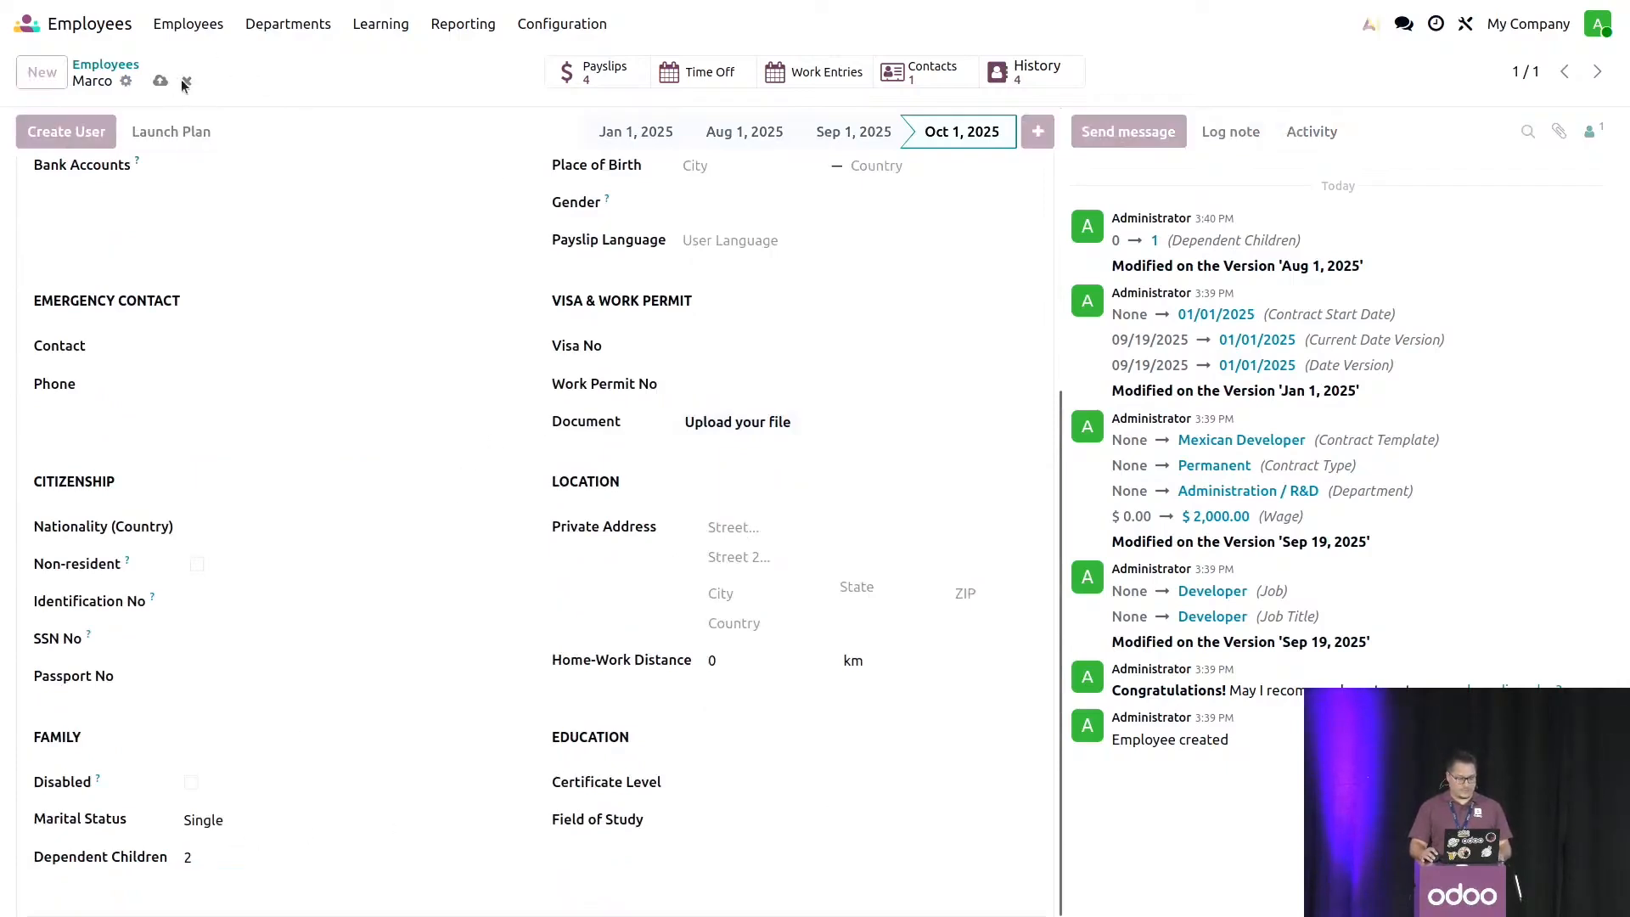
- Open the paid October 2025 payslip from the employee's payslips and adjust it by generating a payslip correction
{"action": "left_click", "coordinate": [597, 71]}
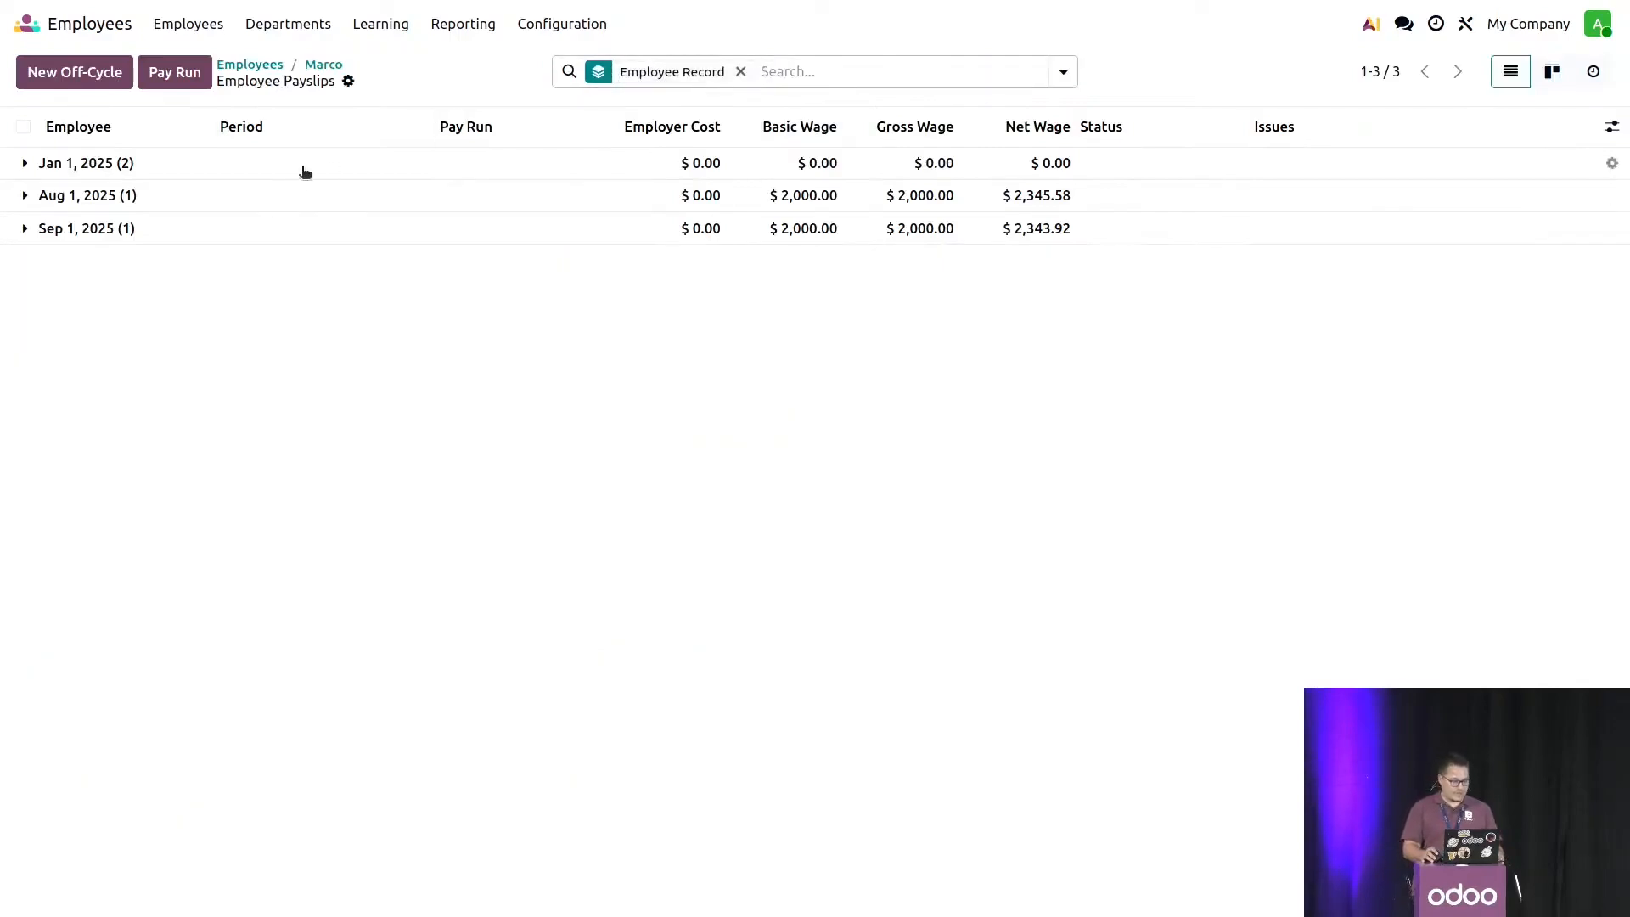
{"action": "left_click", "coordinate": [253, 228]}
{"action": "left_click", "coordinate": [263, 209]}
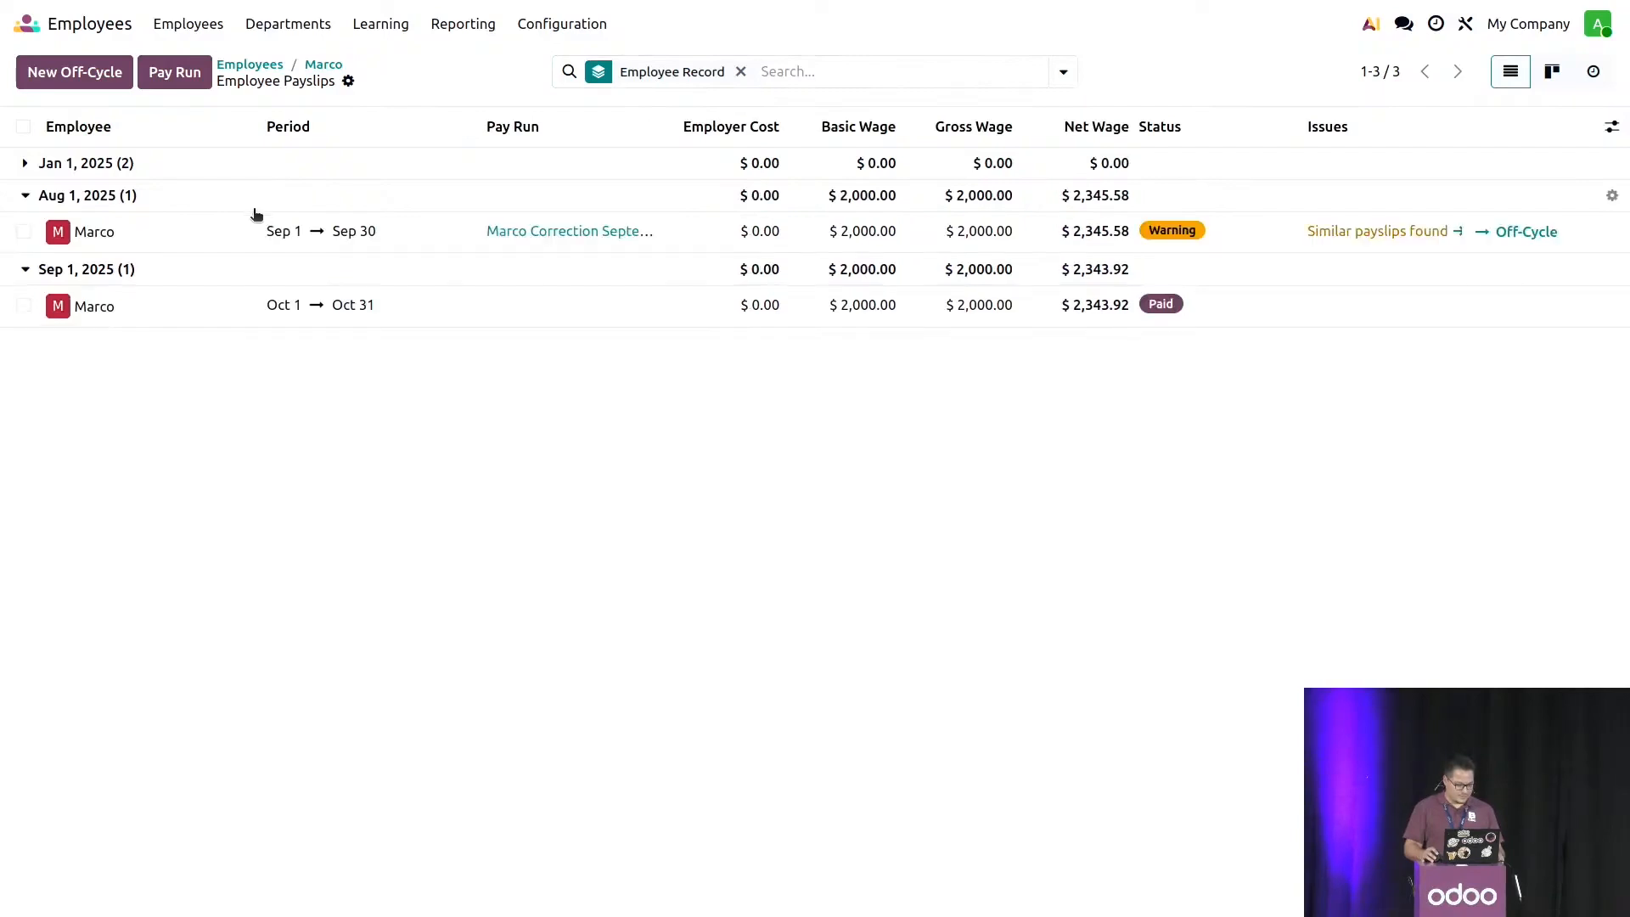
{"action": "left_click", "coordinate": [215, 305]}
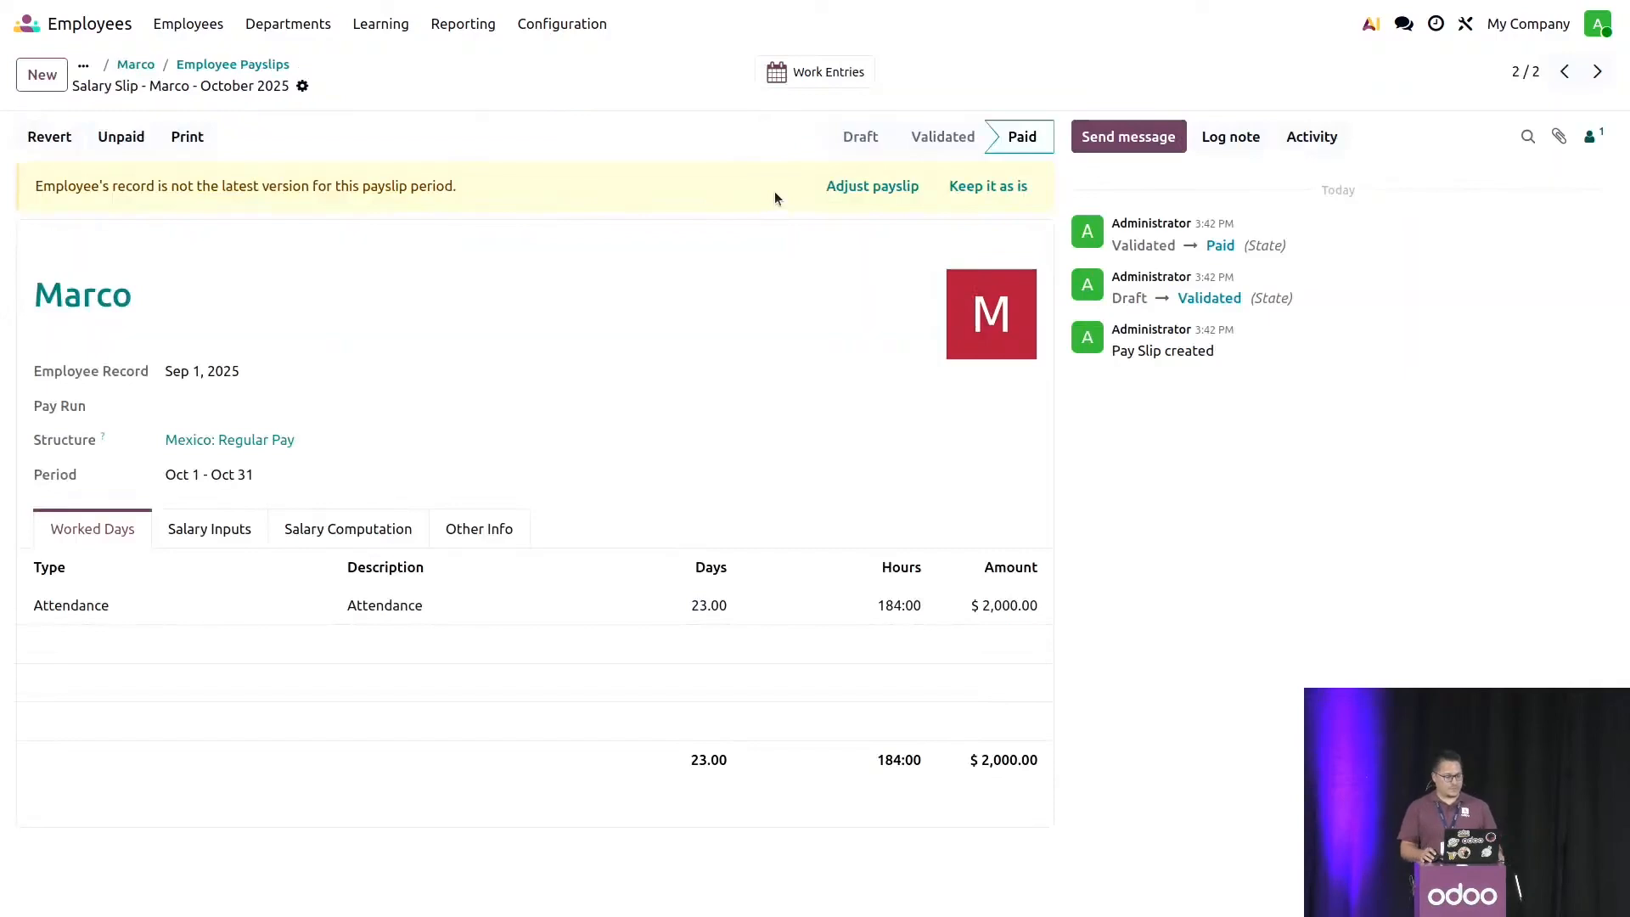
{"action": "left_click", "coordinate": [849, 187]}
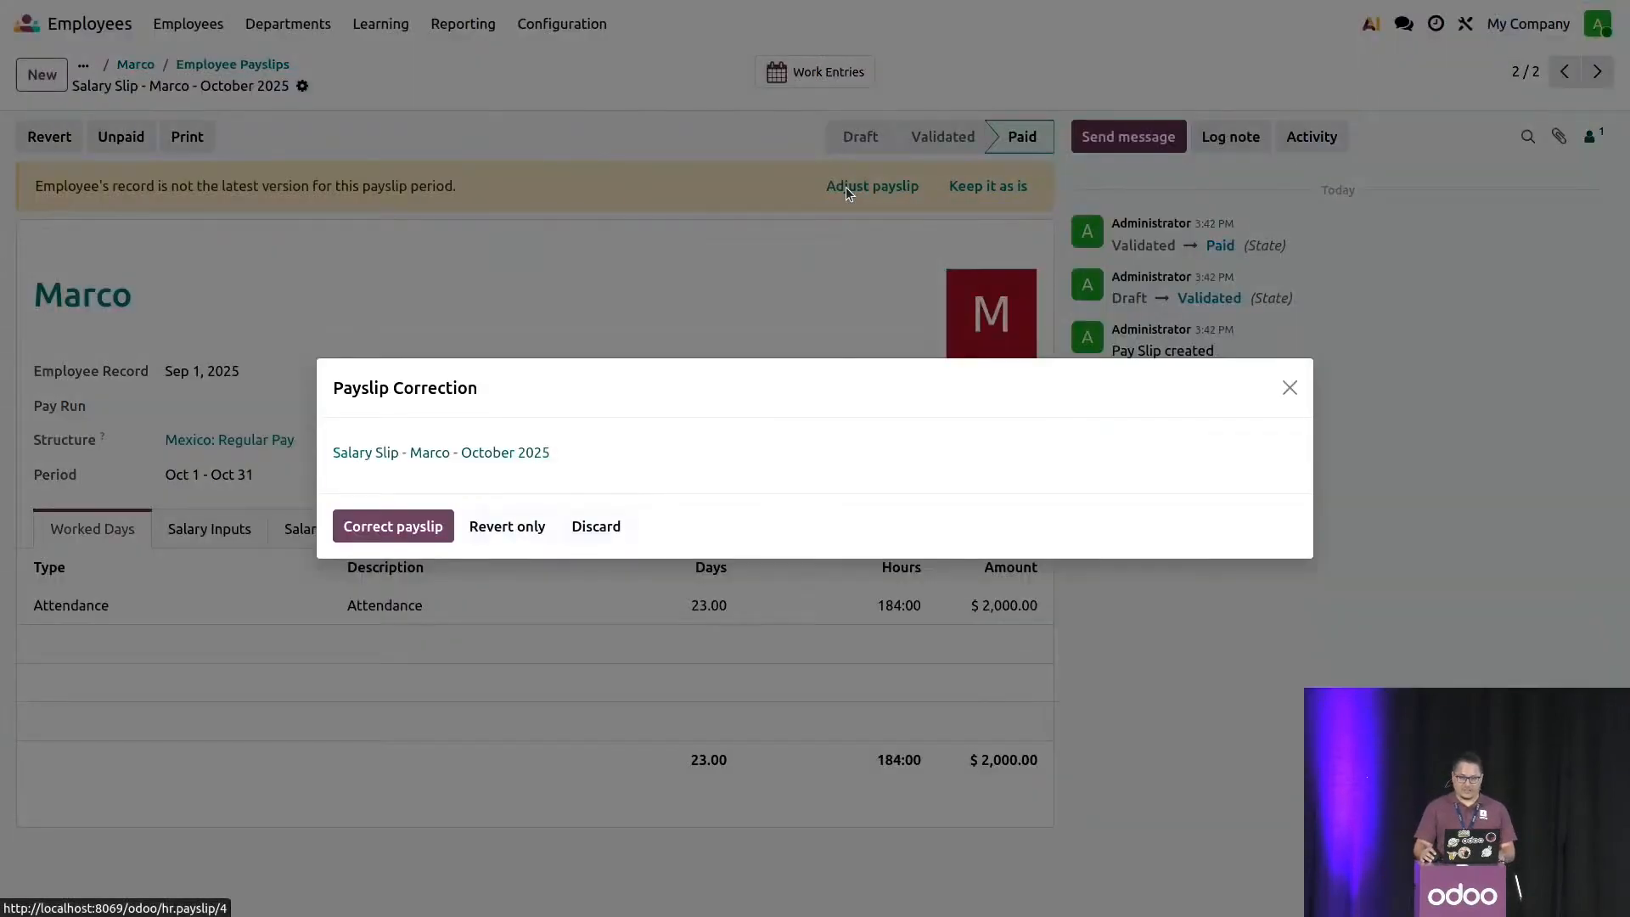
{"action": "left_click", "coordinate": [411, 528]}
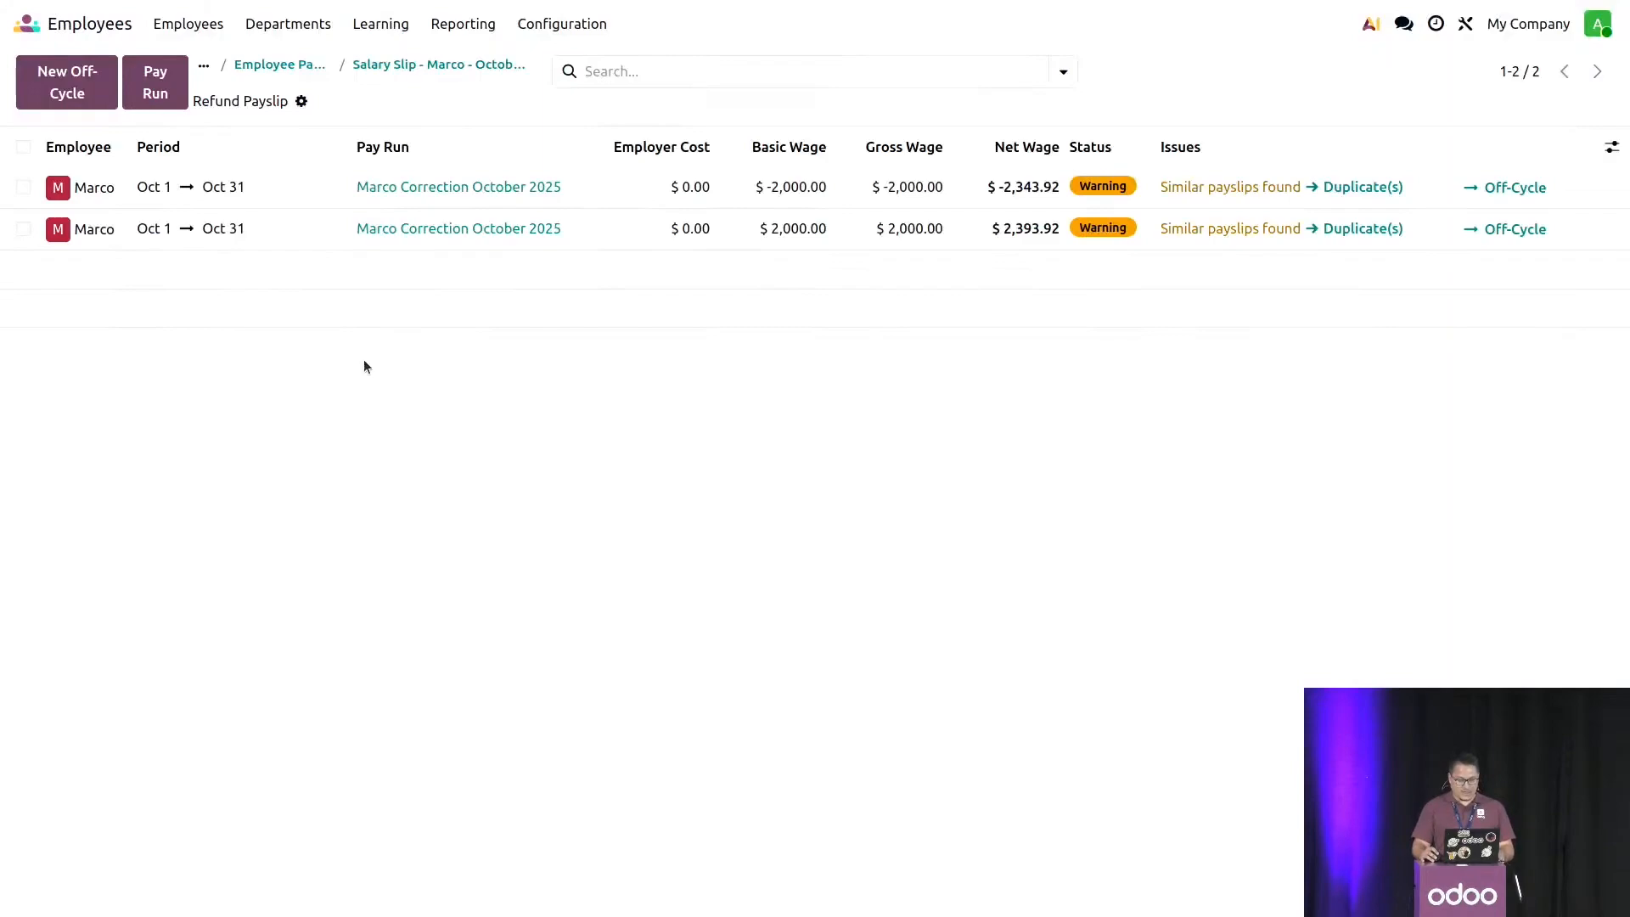
- Examine the salary computation of the October 2025 correction payslip, including the Child Support and Net Salary lines
{"action": "left_click", "coordinate": [921, 234]}
{"action": "left_click", "coordinate": [415, 500]}
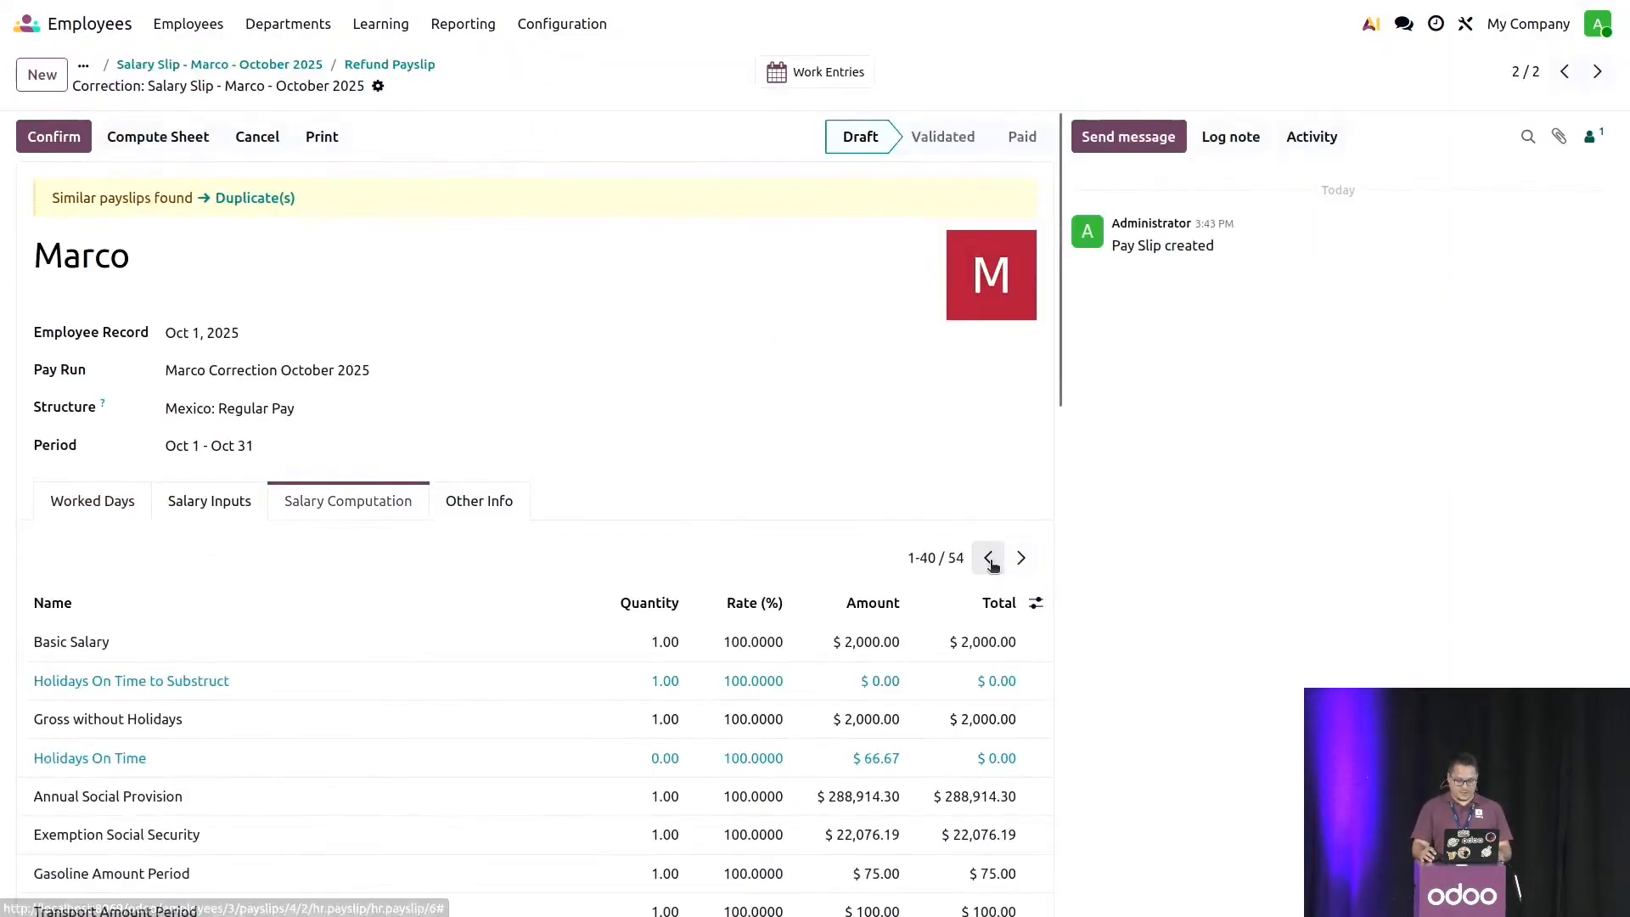
{"action": "left_click", "coordinate": [1019, 558]}
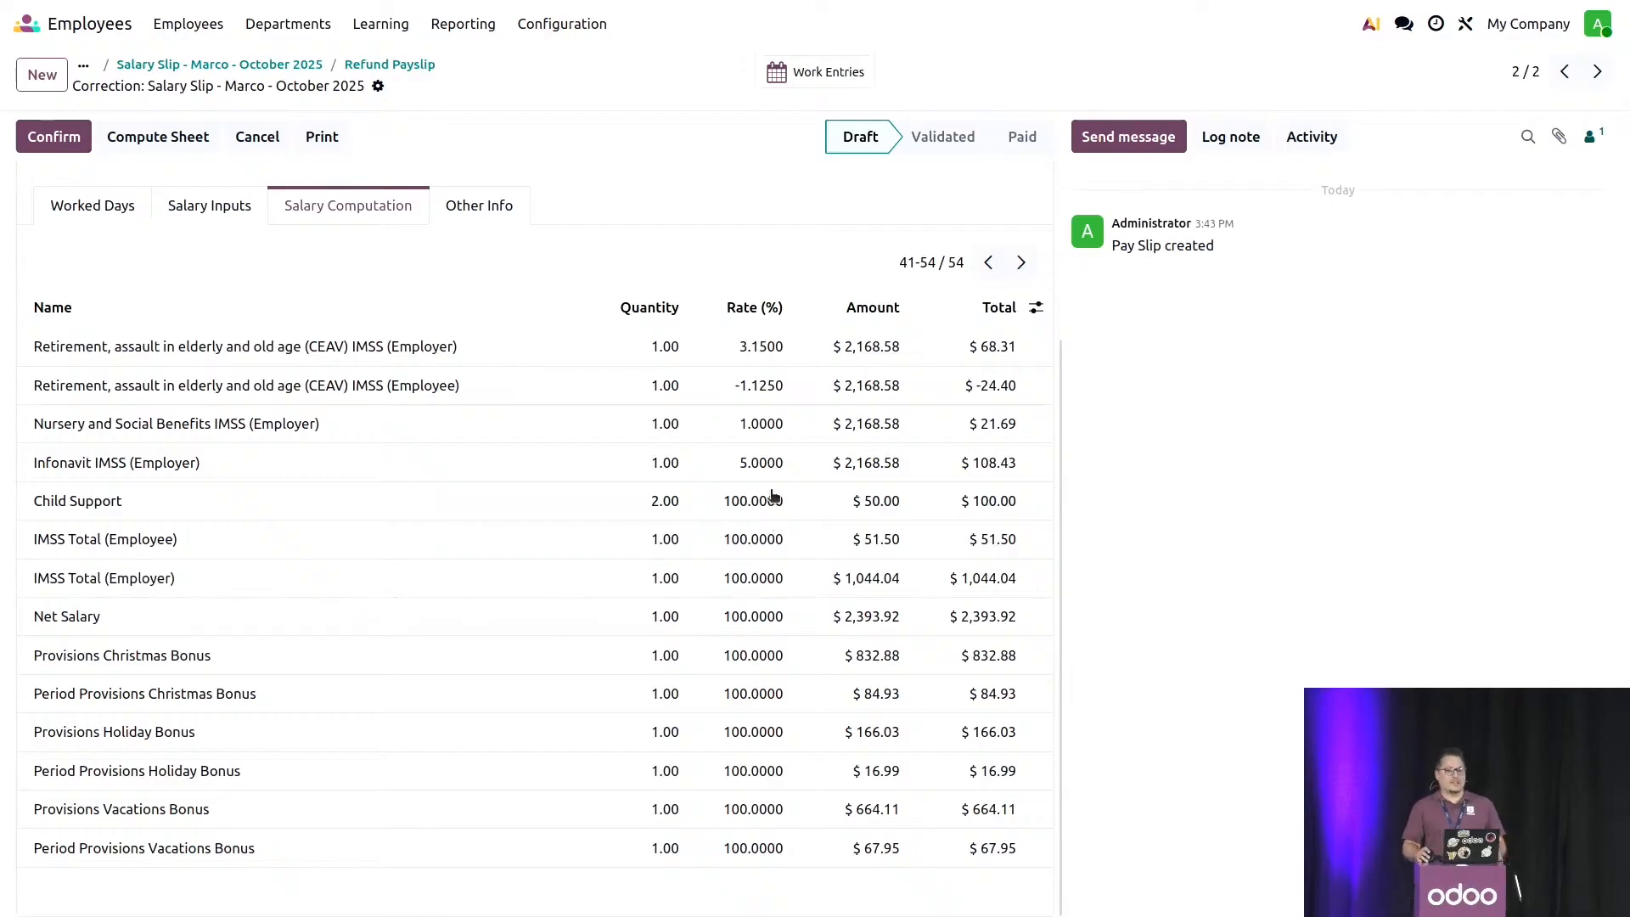
{"action": "scroll", "coordinate": [774, 497], "scroll_direction": "up", "scroll_amount": 4}
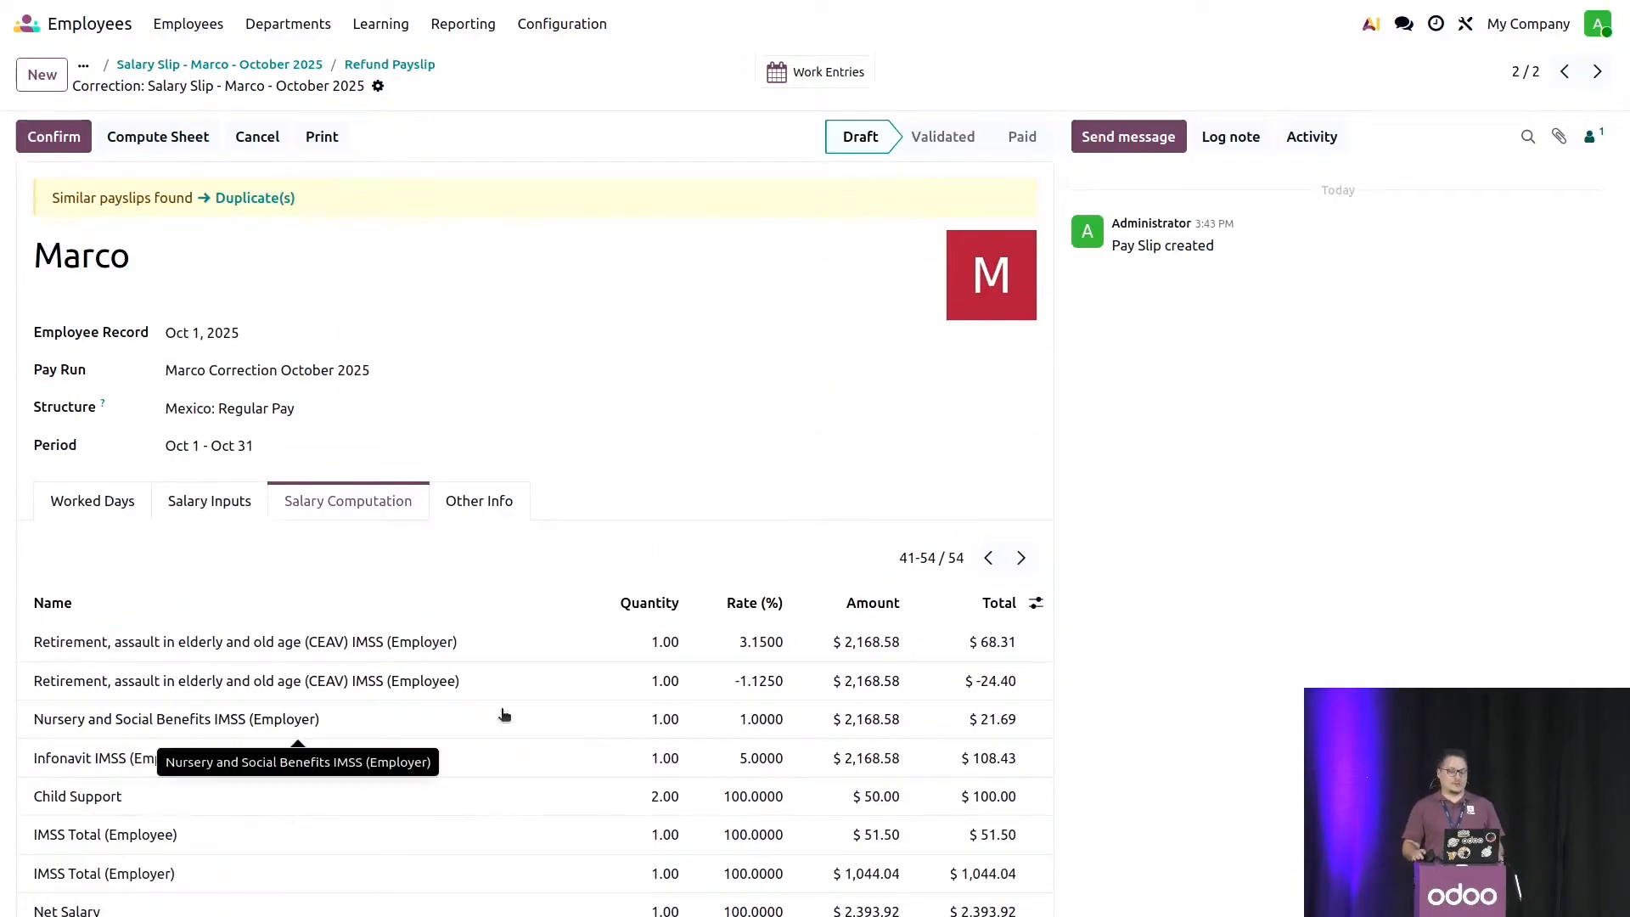
- Return to the employee's record and review the payroll and personal details of the Sep 1, 2025 version
{"action": "mouse_move", "coordinate": [94, 36]}
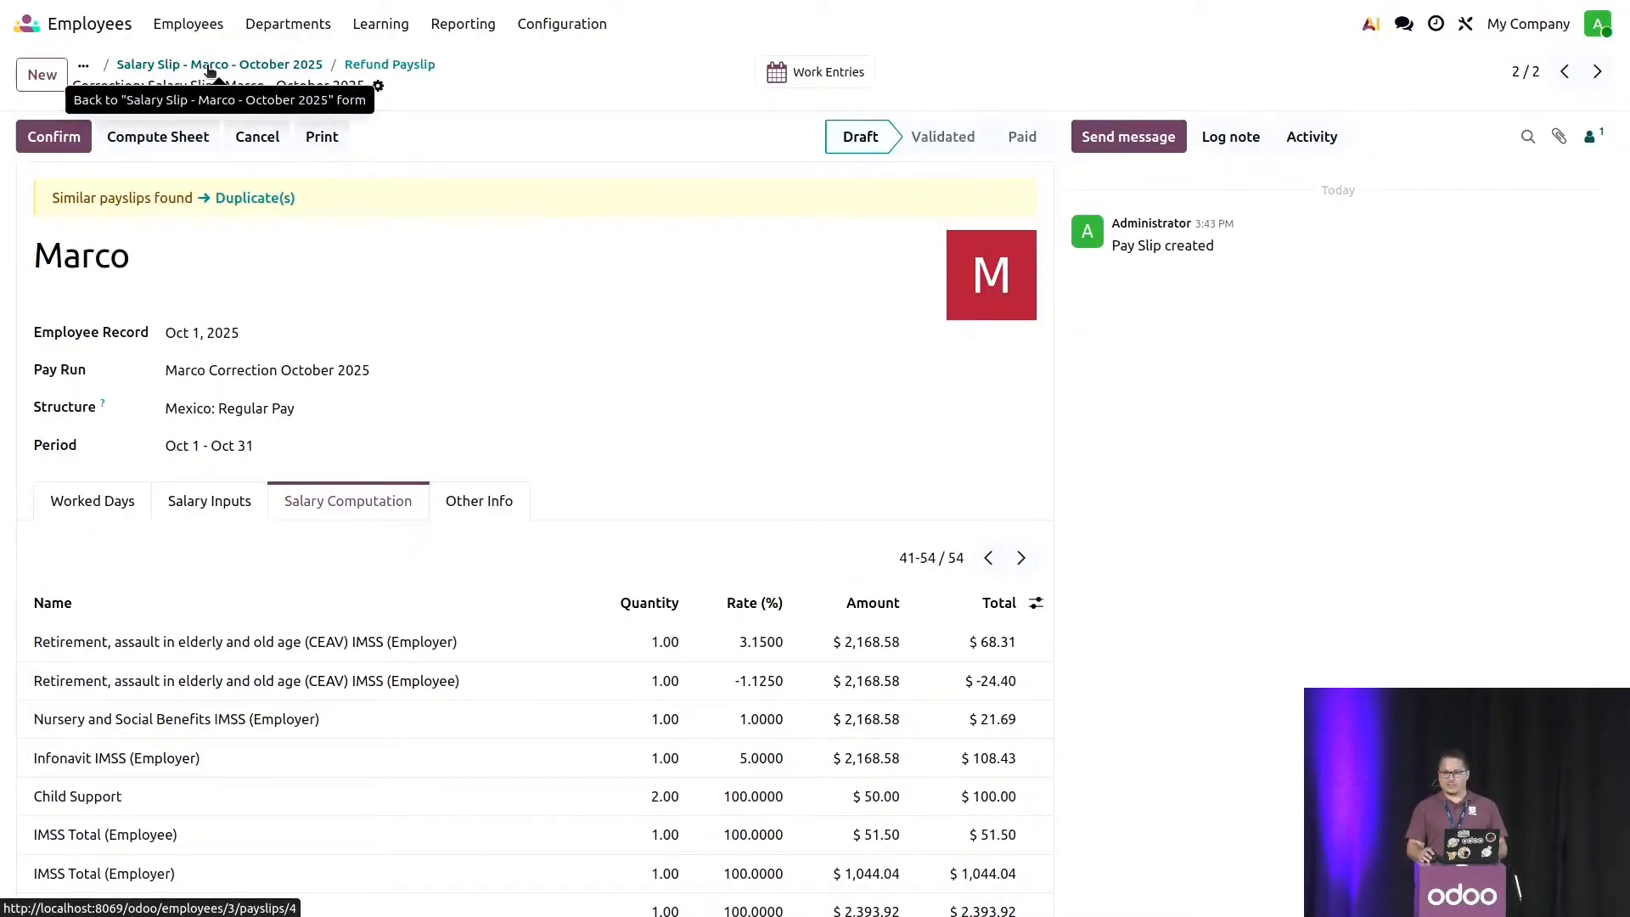
{"action": "left_click", "coordinate": [210, 70]}
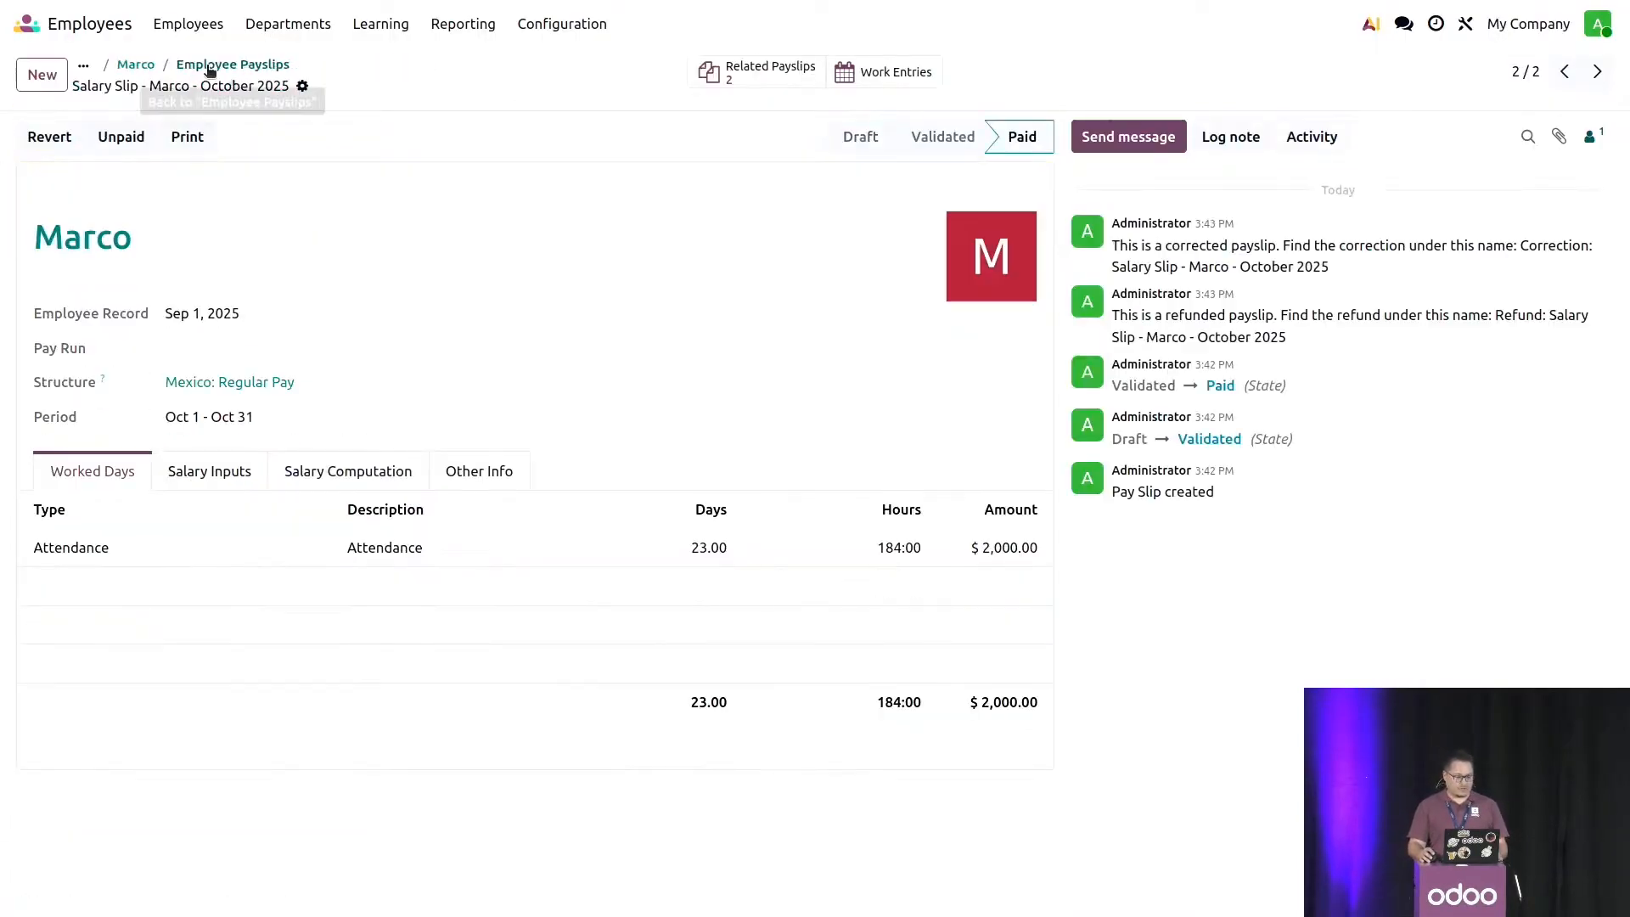
{"action": "left_click", "coordinate": [136, 65]}
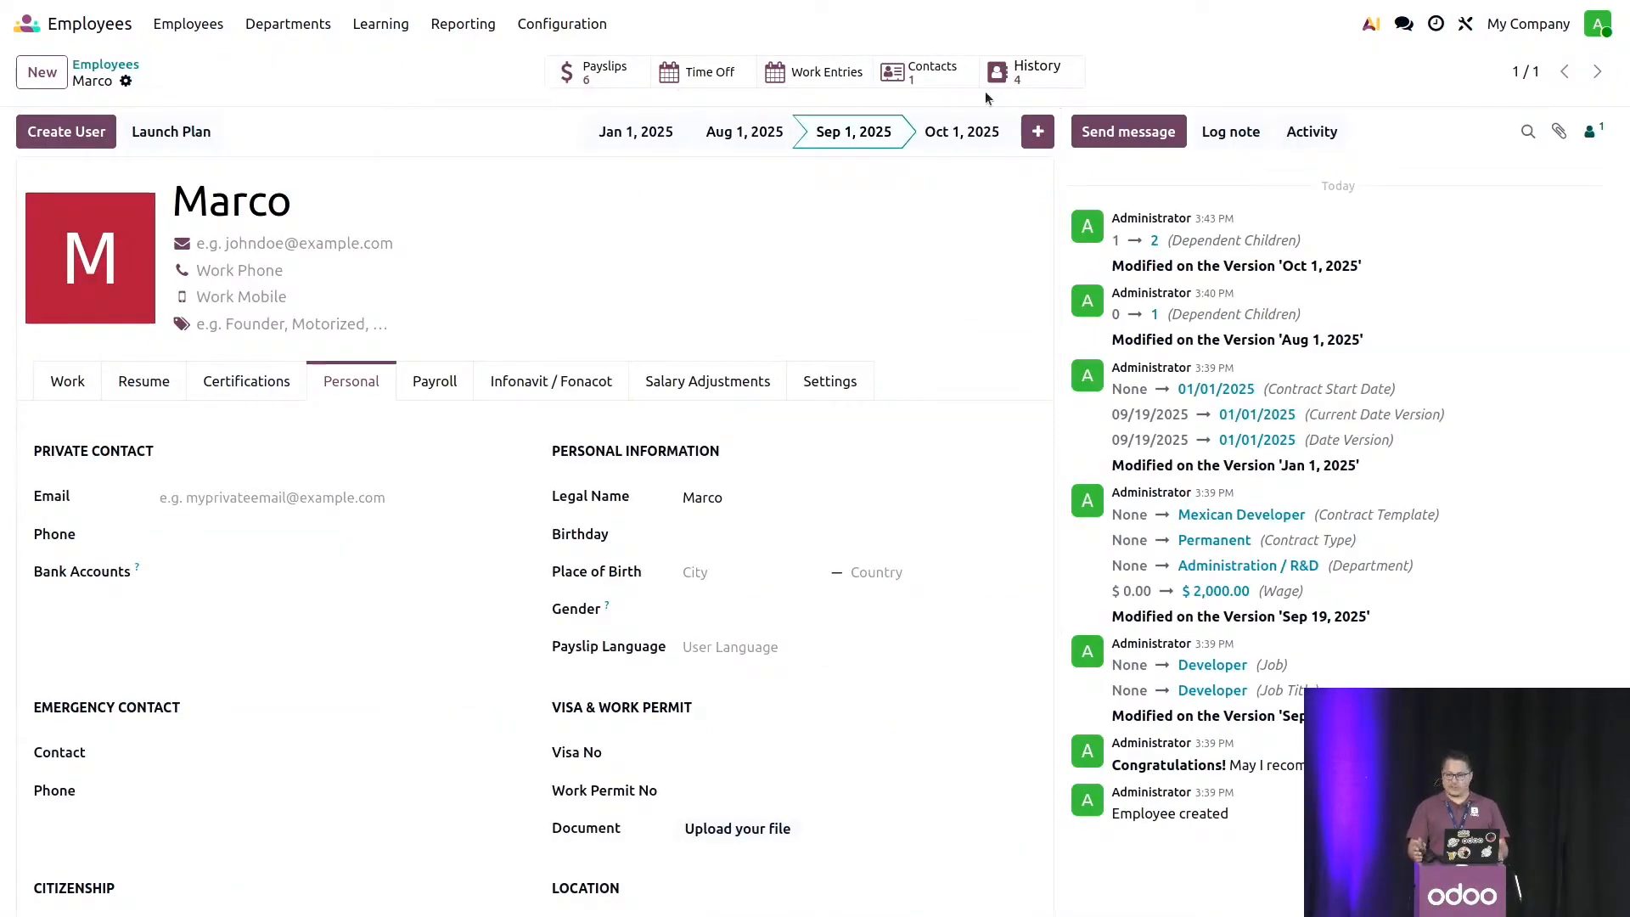
{"action": "left_click", "coordinate": [415, 387]}
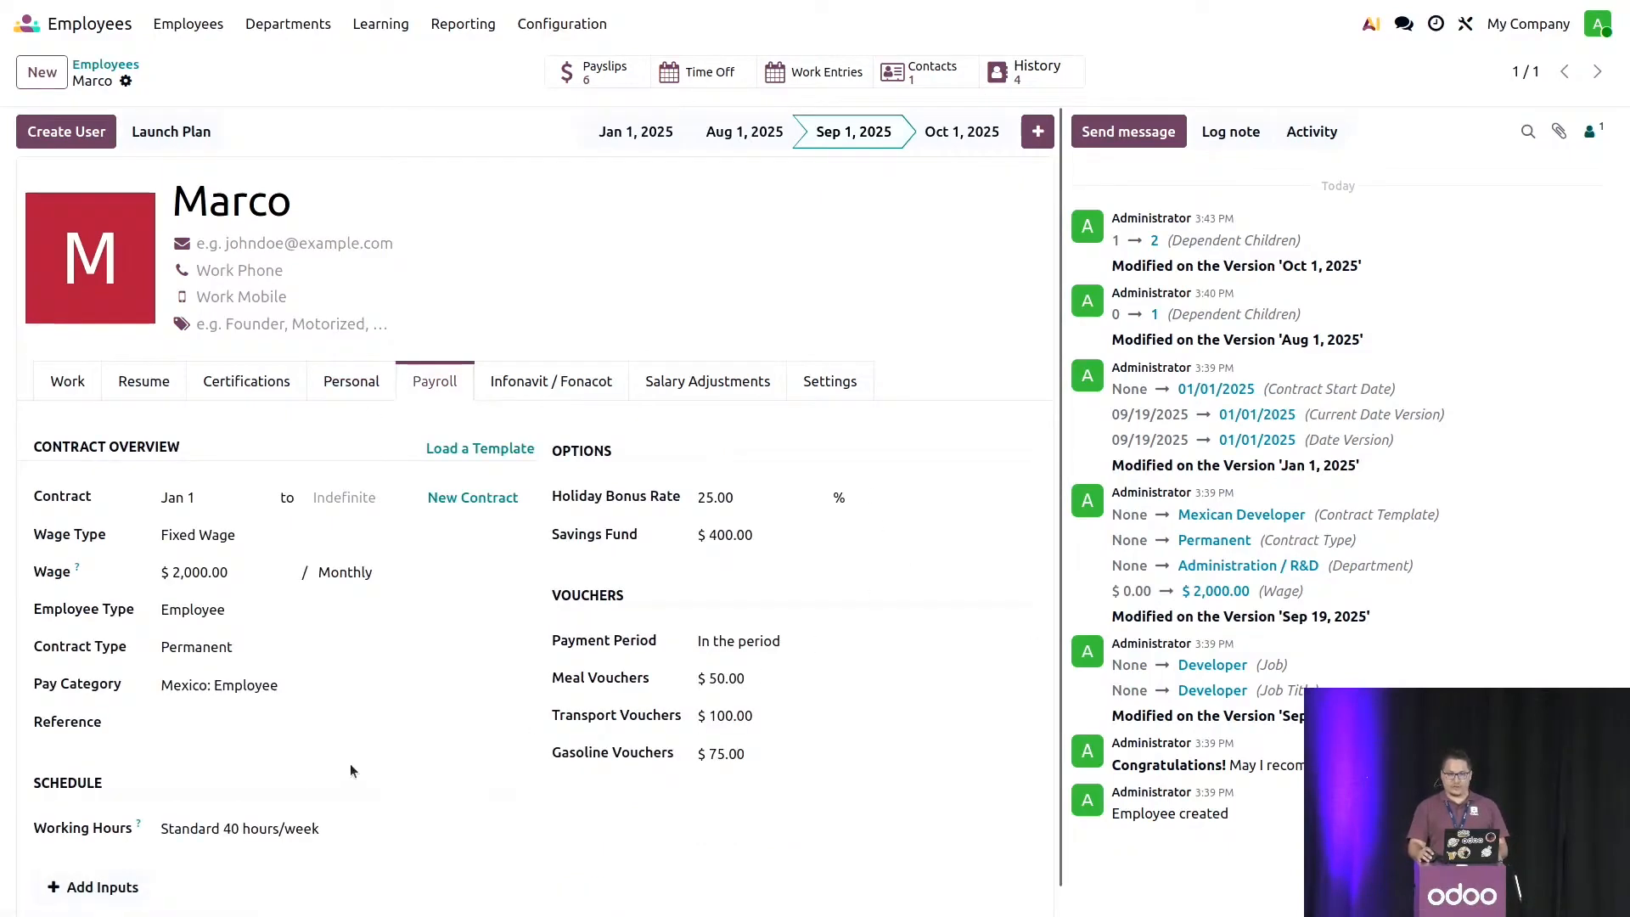
{"action": "left_click", "coordinate": [341, 396]}
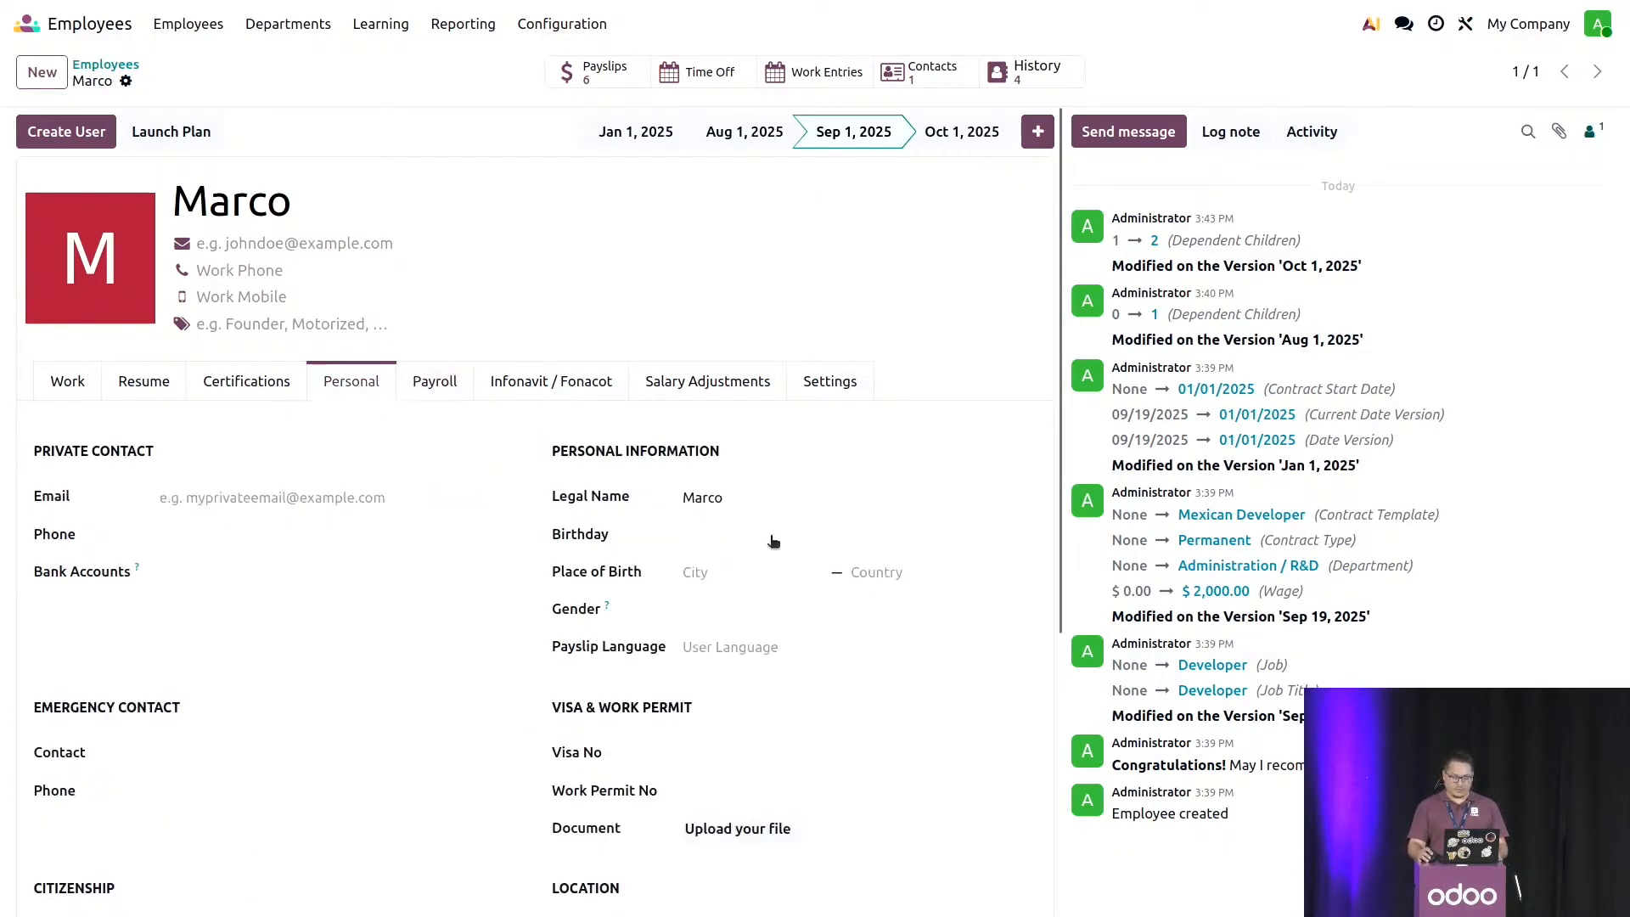
{"action": "left_click", "coordinate": [450, 382]}
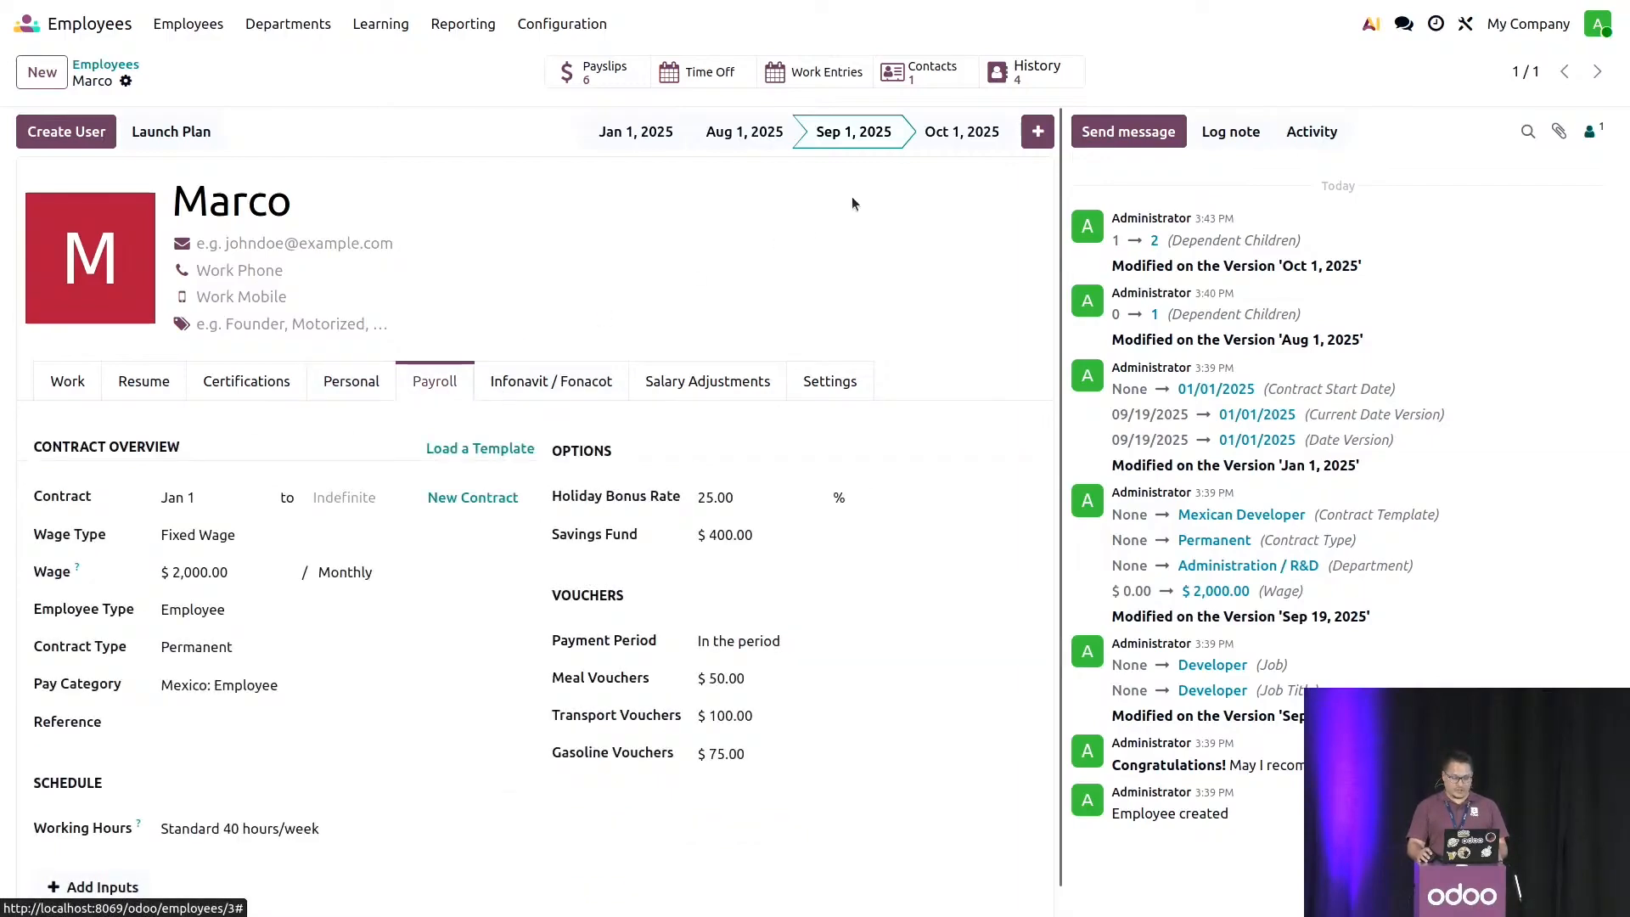
{"action": "left_click", "coordinate": [357, 378]}
{"action": "scroll", "coordinate": [488, 408], "scroll_direction": "down", "scroll_amount": 5}
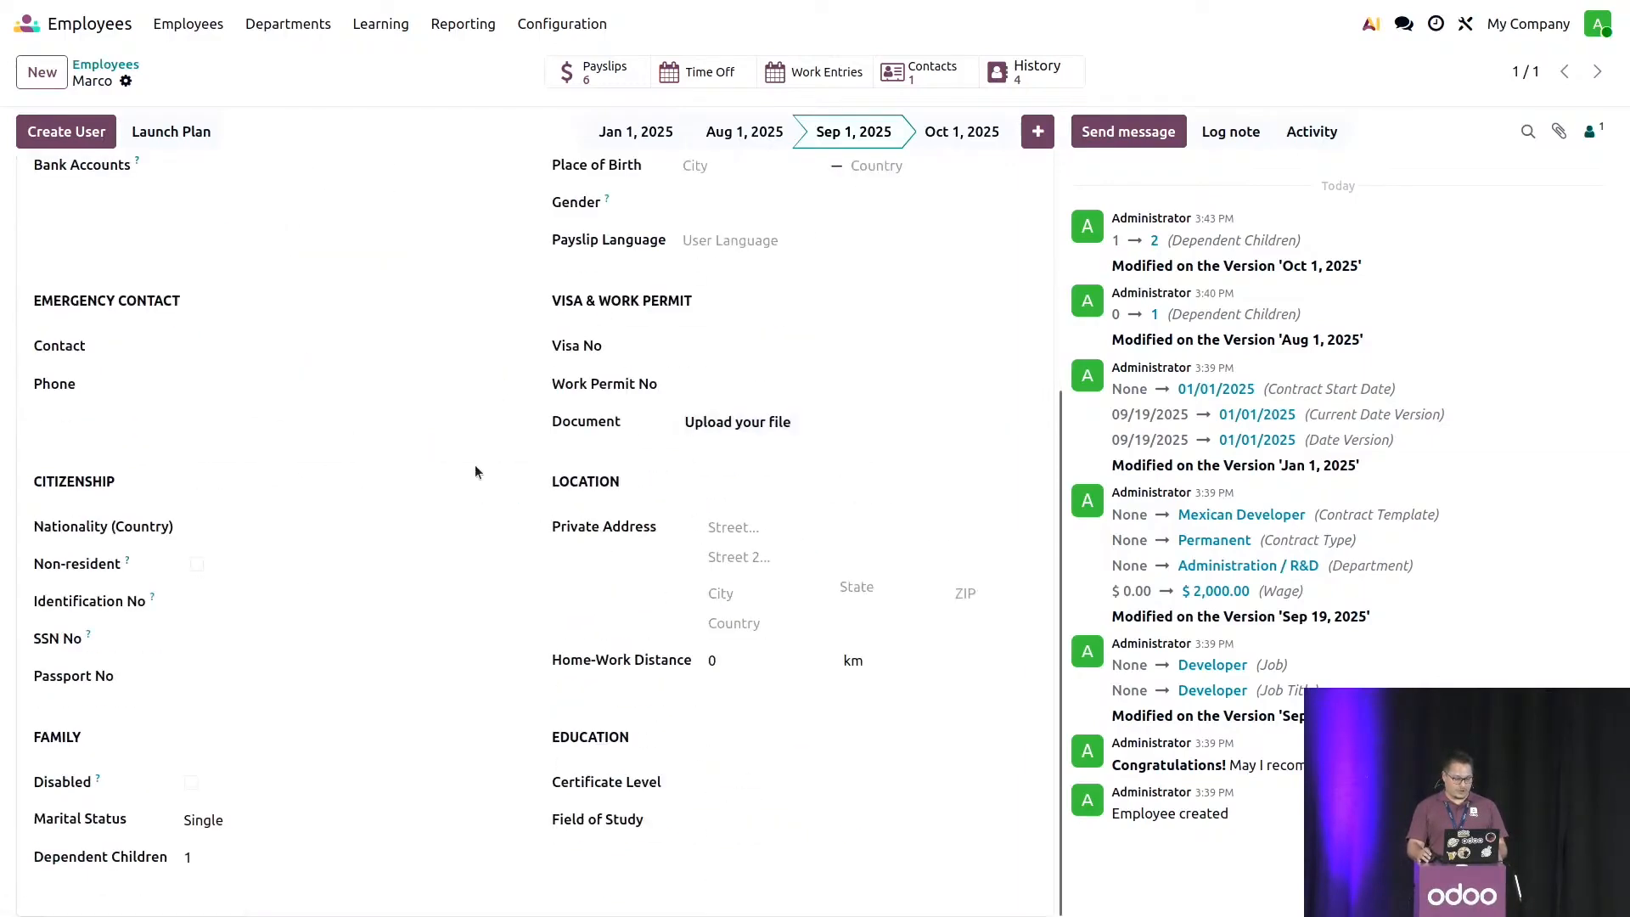
- Compare the Dependent Children value across the Oct 1, Sep 1, Aug 1 and Jan 1, 2025 versions of the employee record
{"action": "left_click", "coordinate": [967, 134]}
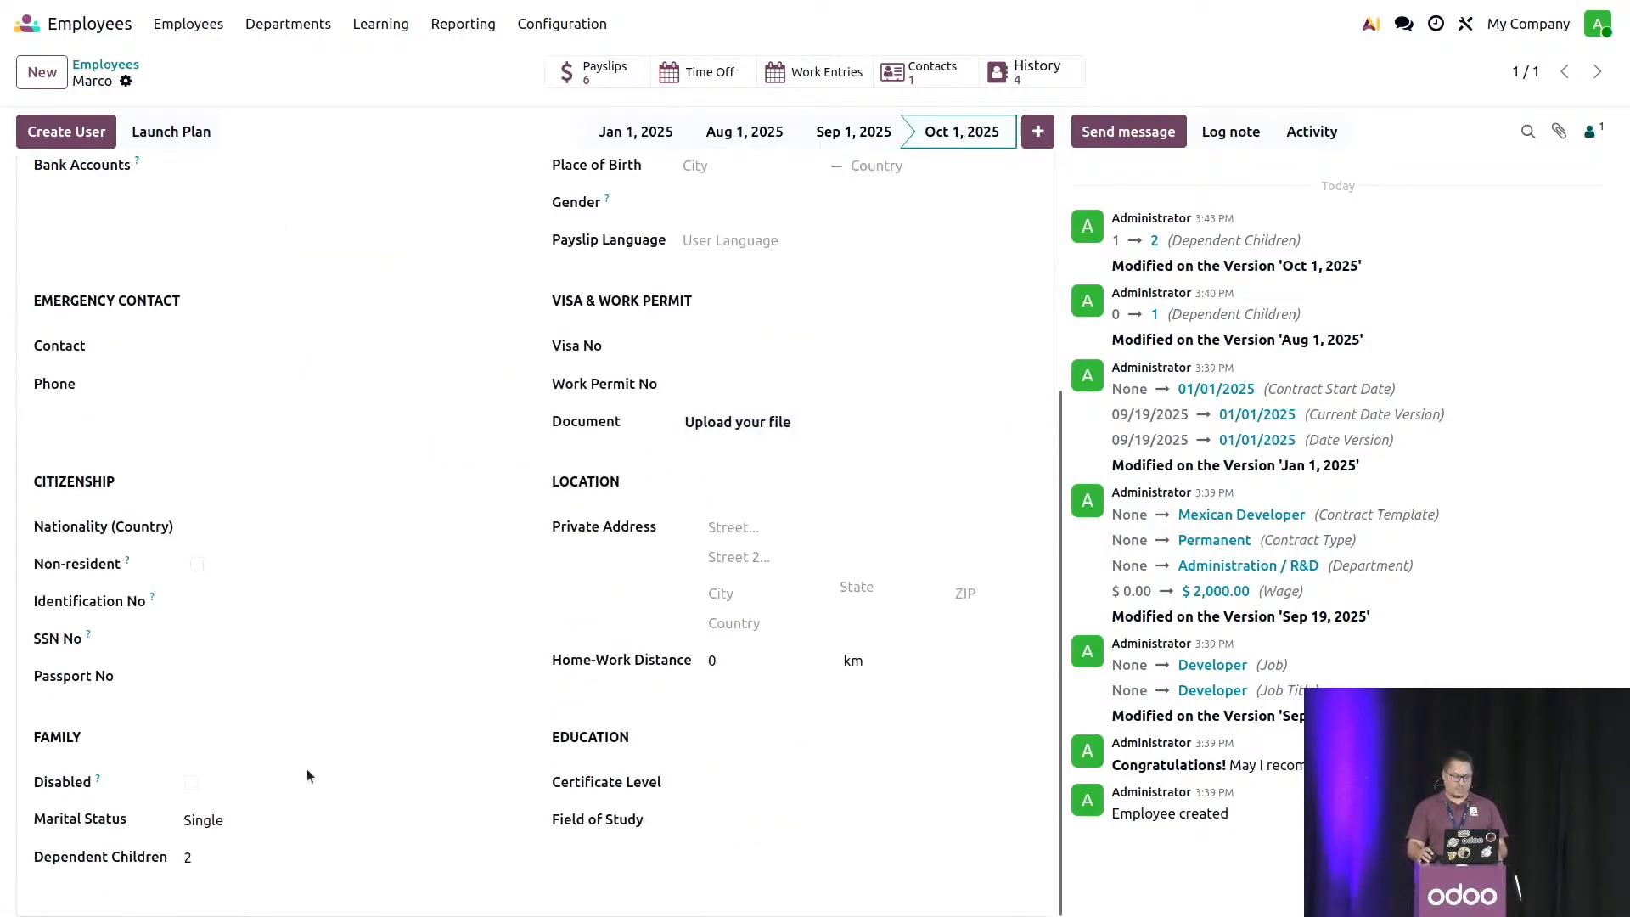
{"action": "left_click", "coordinate": [826, 132]}
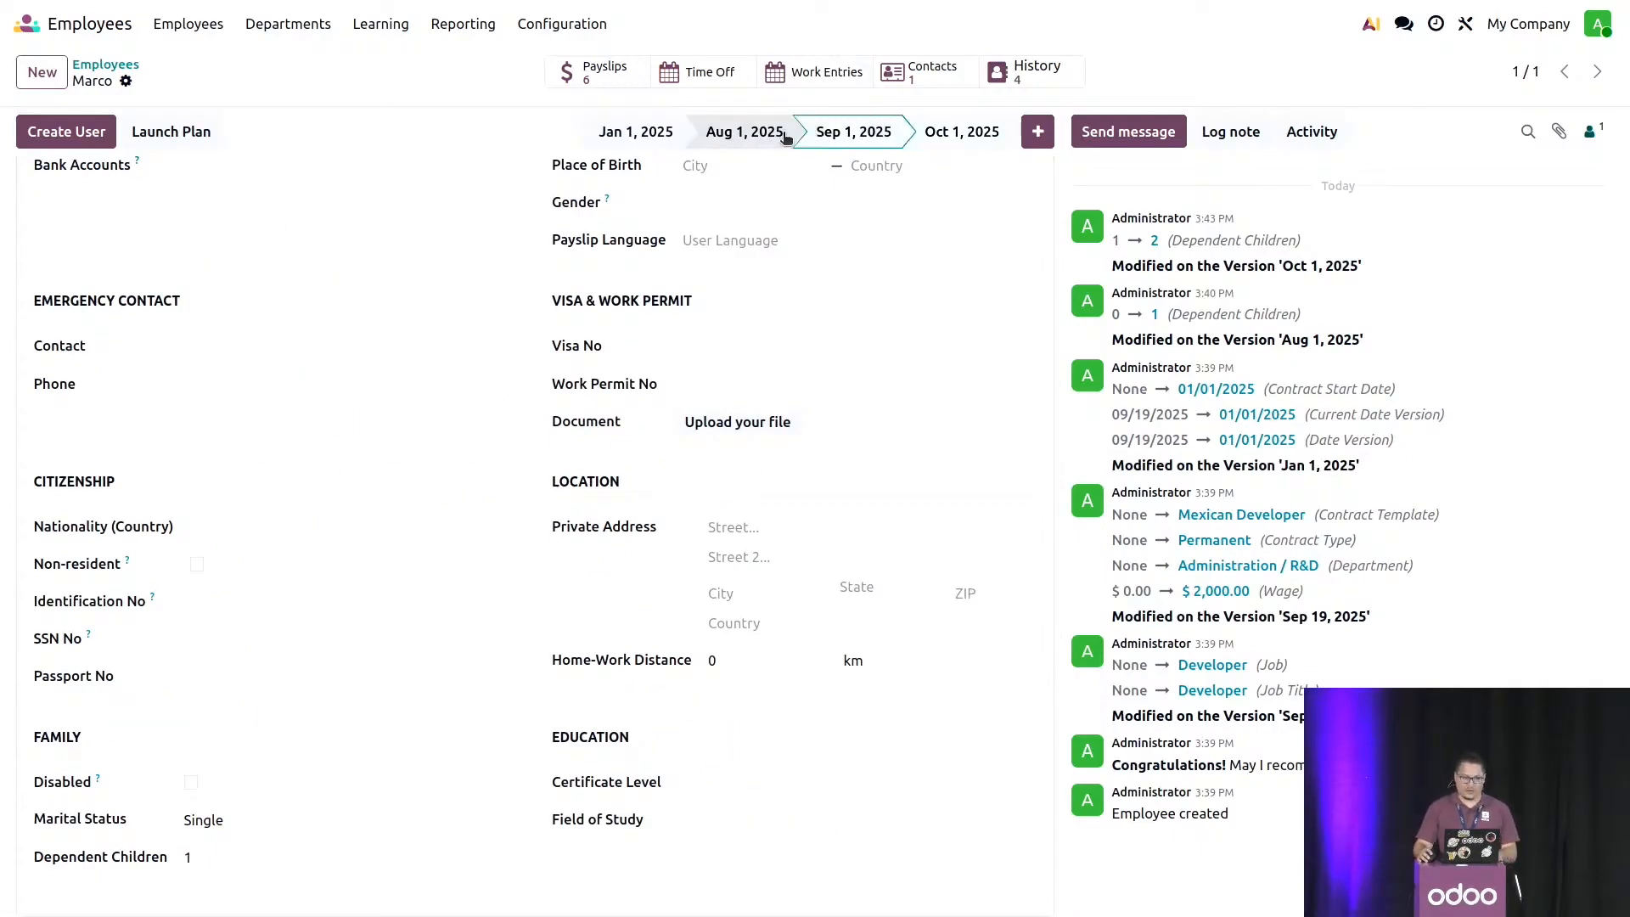
{"action": "left_click", "coordinate": [785, 134]}
{"action": "left_click", "coordinate": [627, 136]}
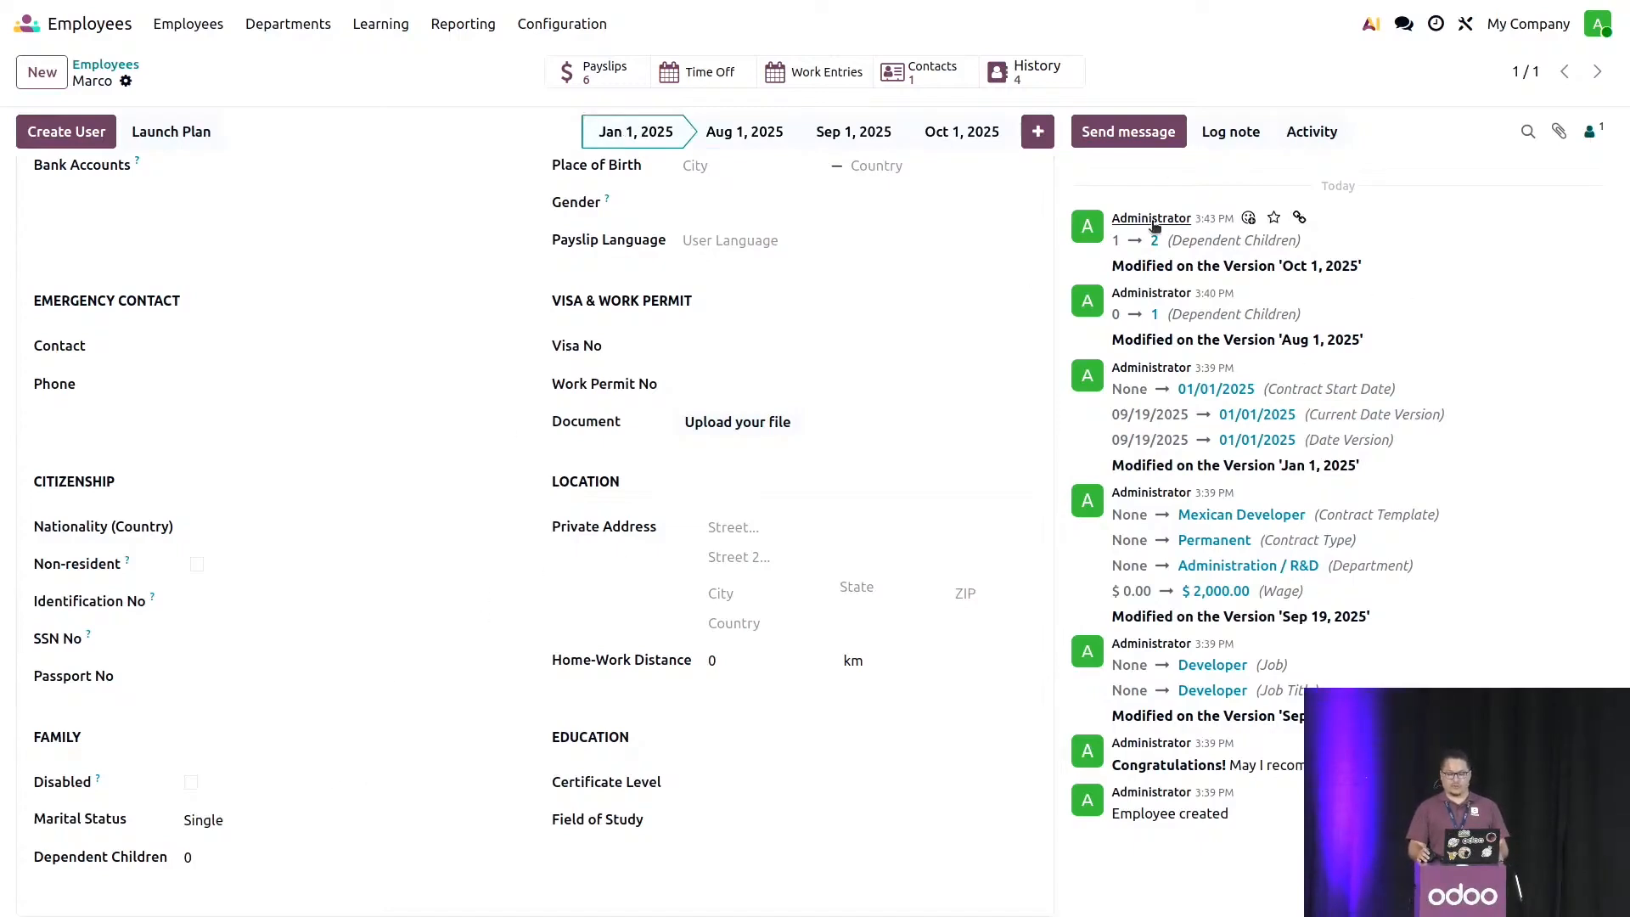
{"action": "scroll", "coordinate": [682, 456], "scroll_direction": "up", "scroll_amount": 3}
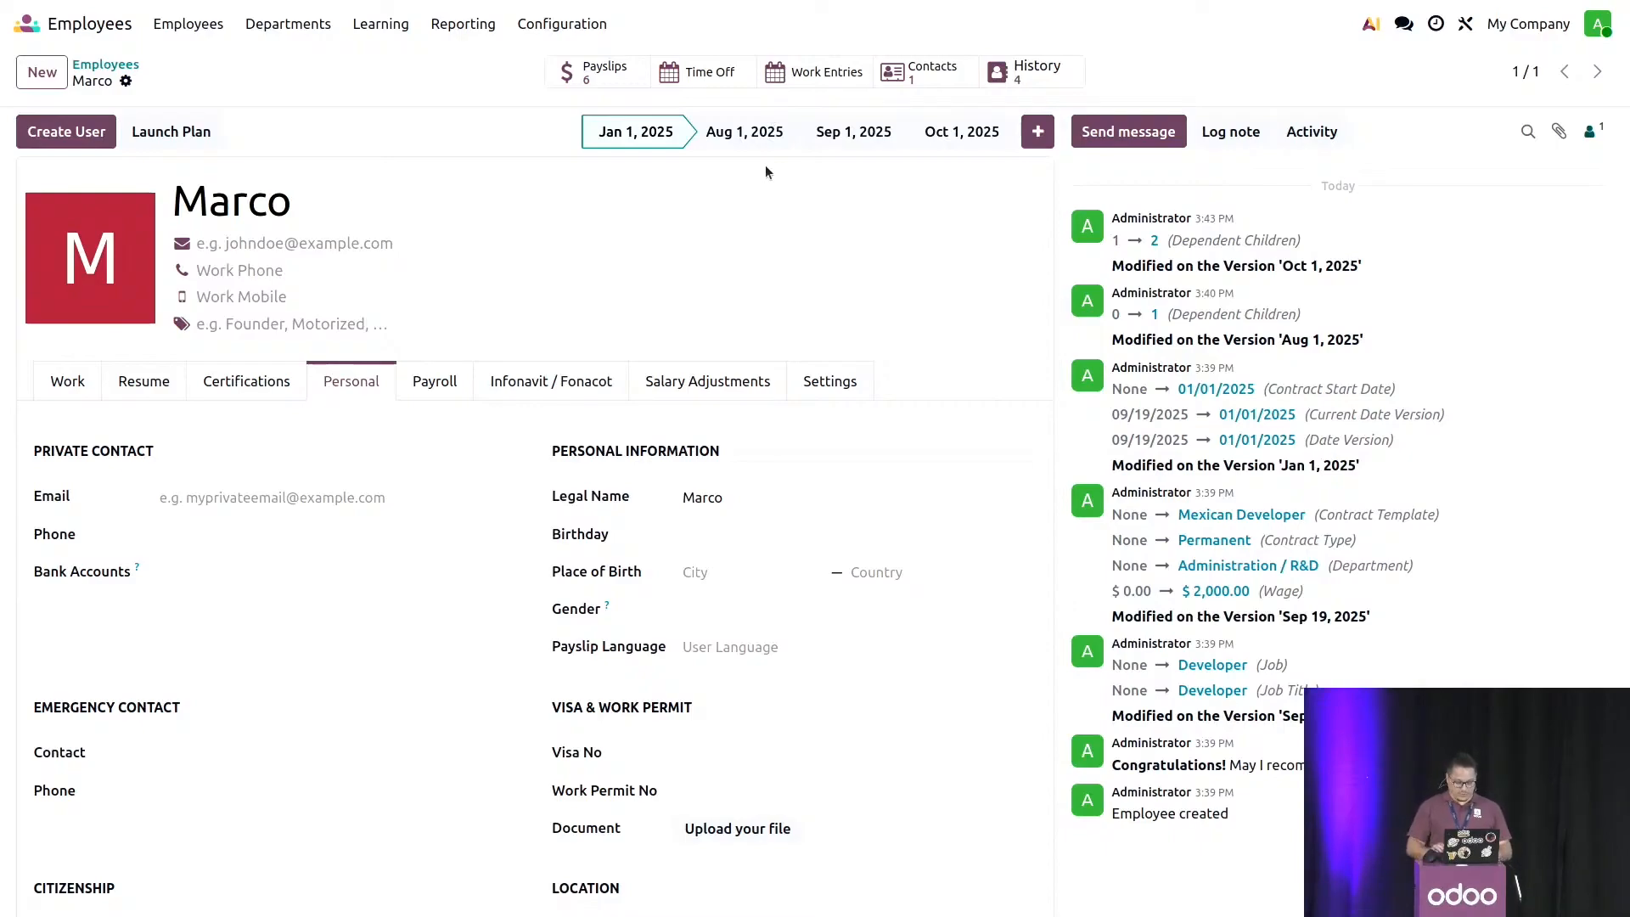
{"action": "key", "text": "super+d"}
{"action": "key", "text": "super+d"}
{"action": "key", "text": "ctrl+alt+Right"}
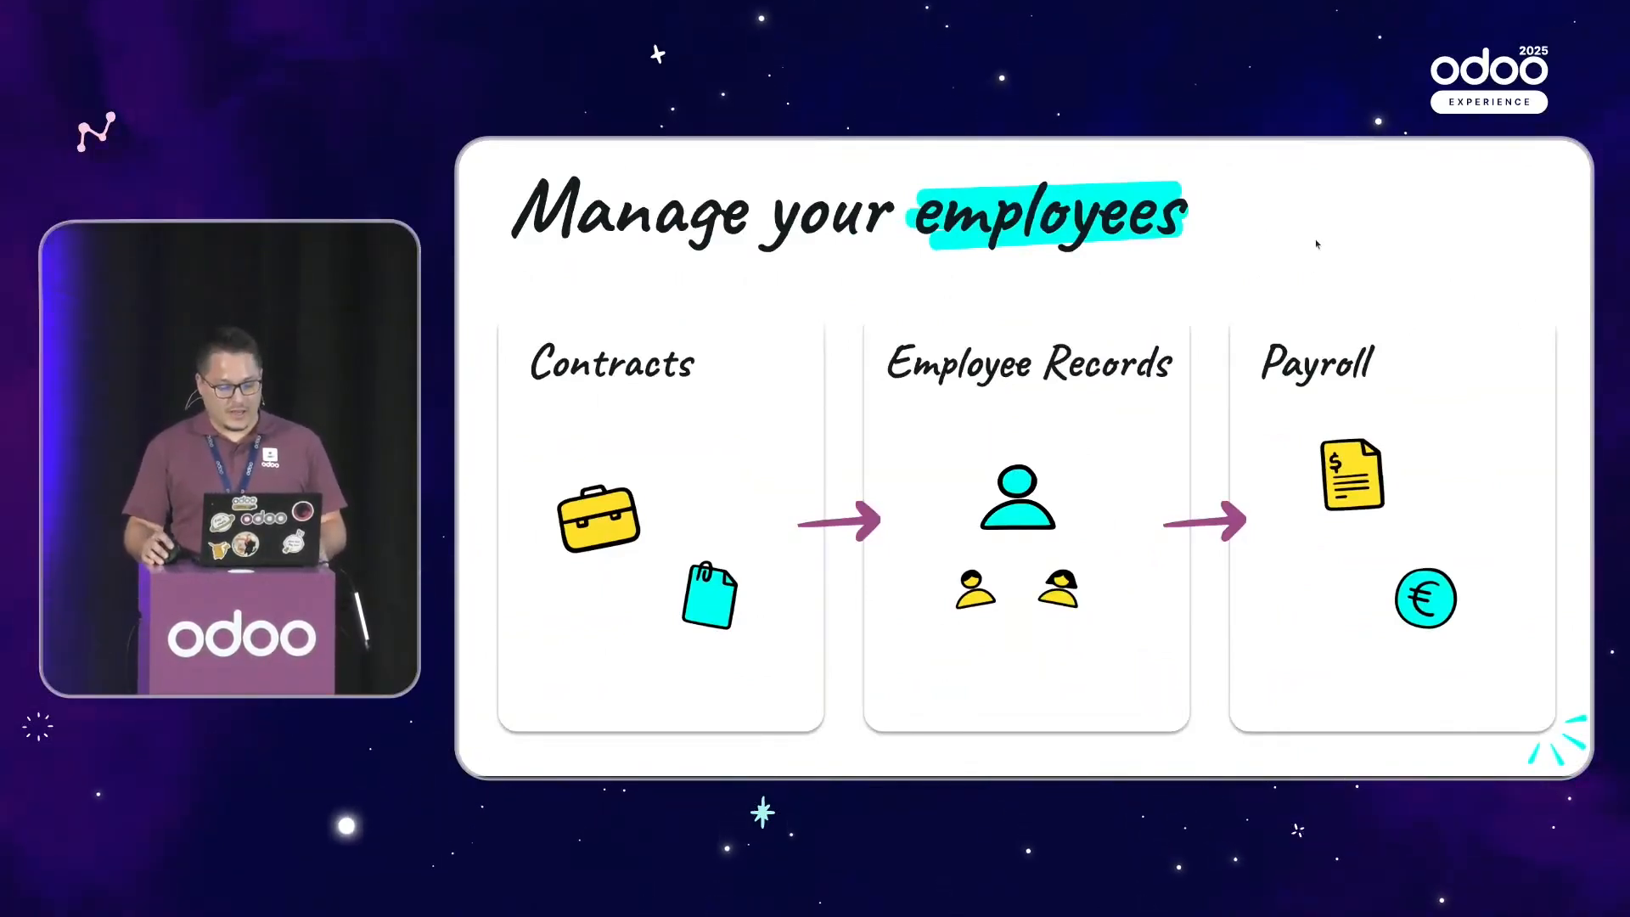
{"action": "key", "text": "Right"}
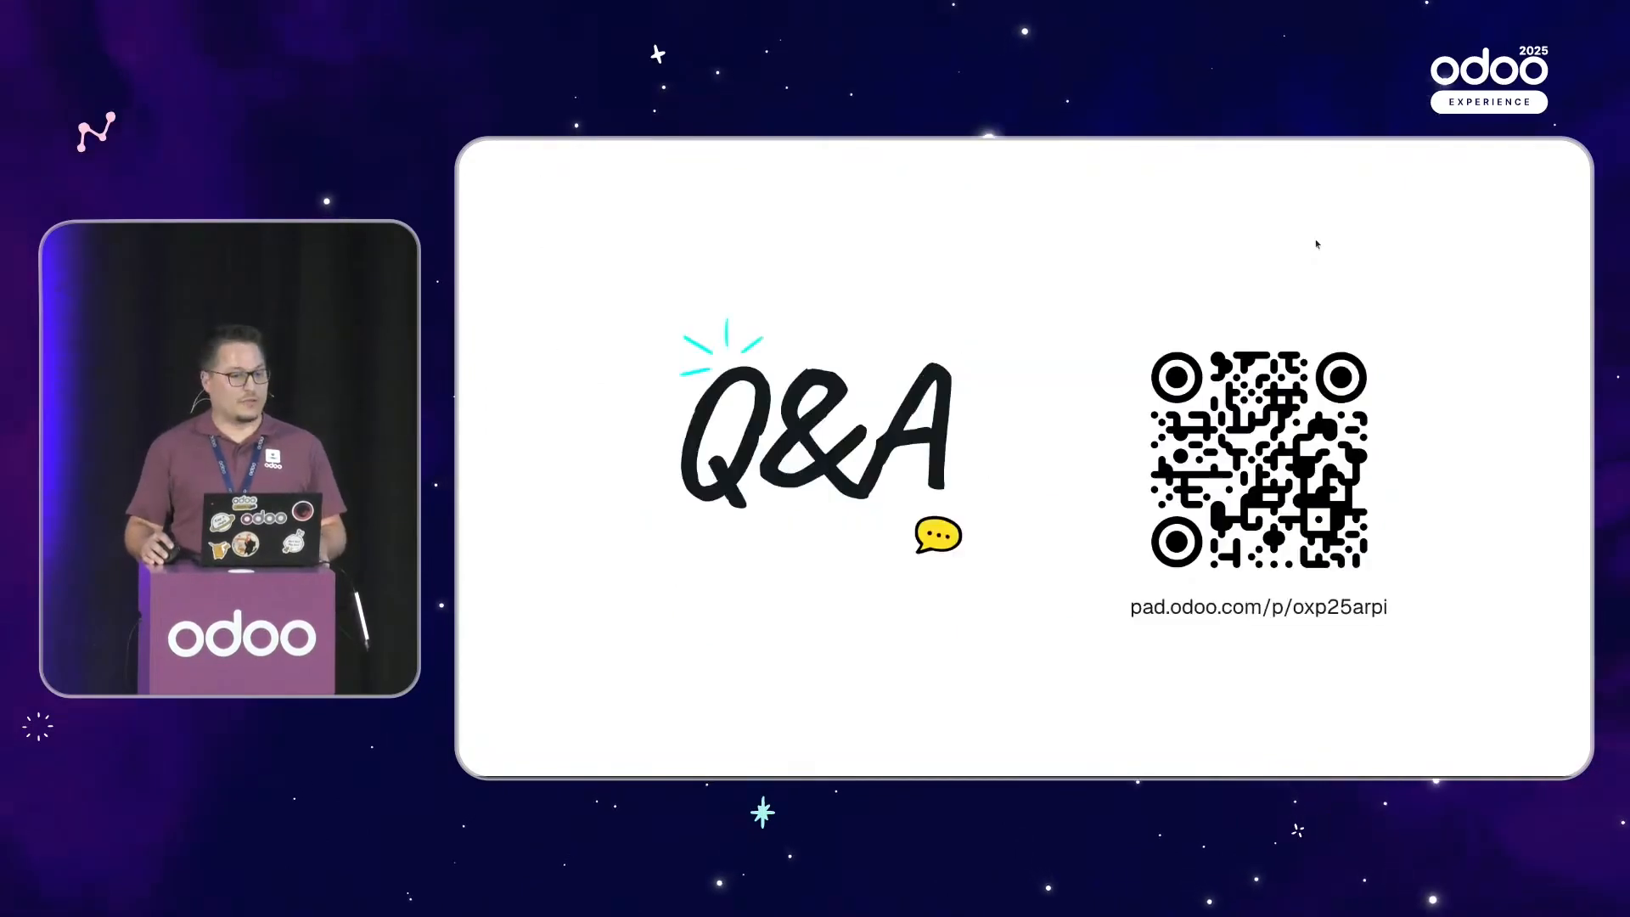